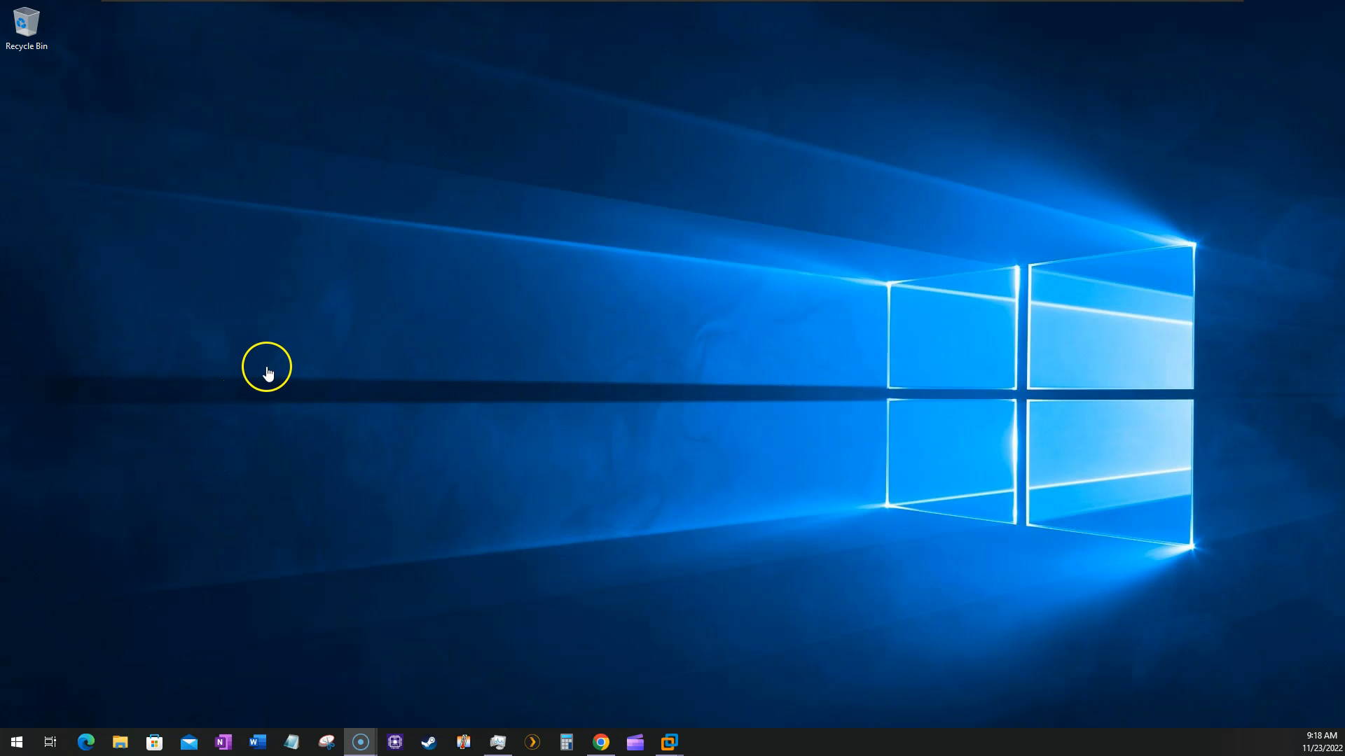
# Switch to the AD01 virtual machine in VMware Workstation and open the guest's Start menu.
pyautogui.moveTo(645, 4)
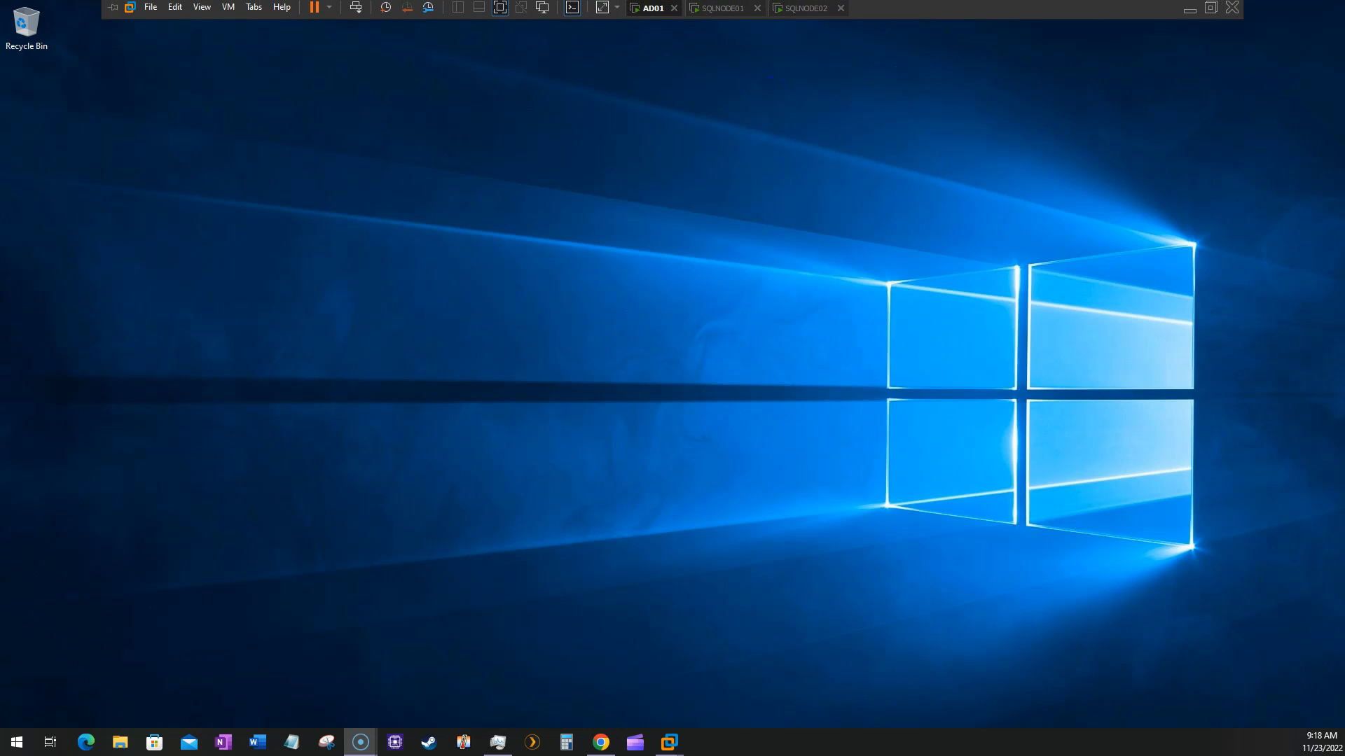
pyautogui.click(655, 11)
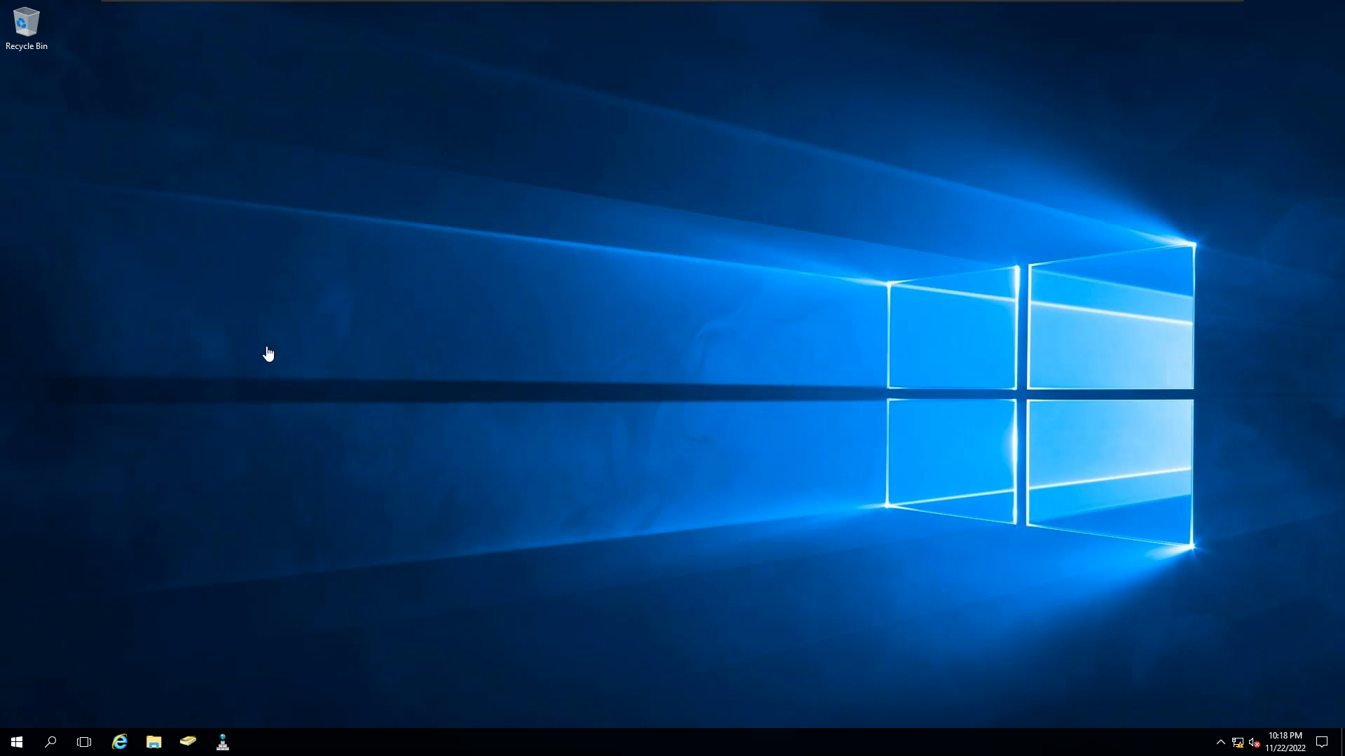
pyautogui.click(324, 510)
pyautogui.click(15, 744)
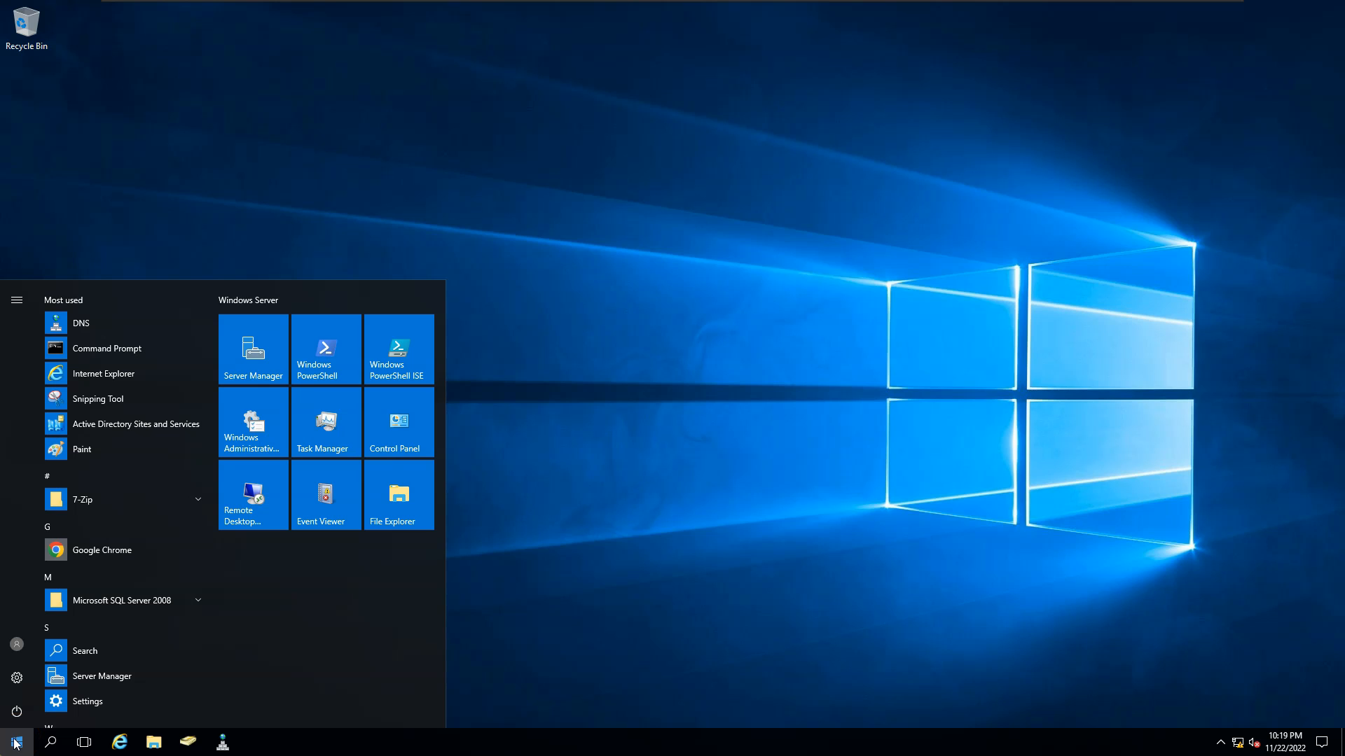
# Launch Server Manager, go to File and Storage Services > Shares, and start the New Share Wizard.
pyautogui.click(254, 352)
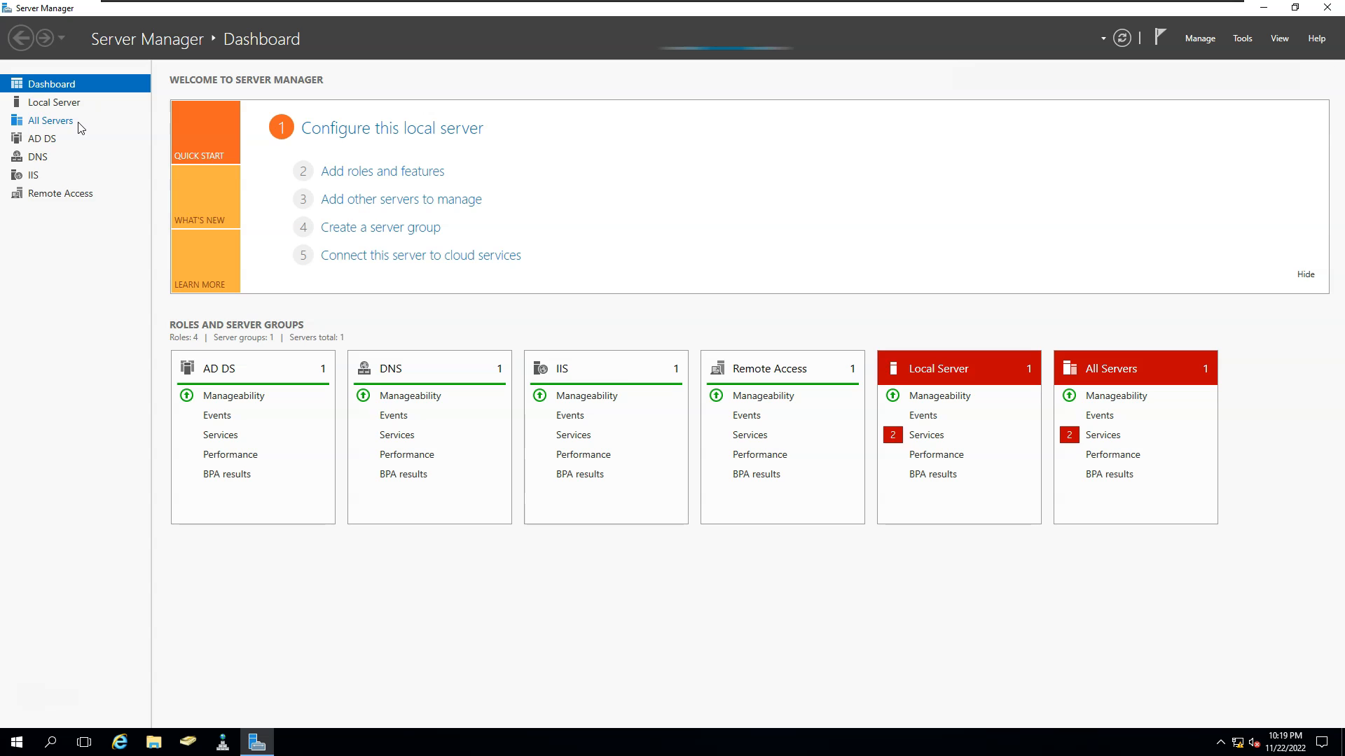
pyautogui.click(84, 175)
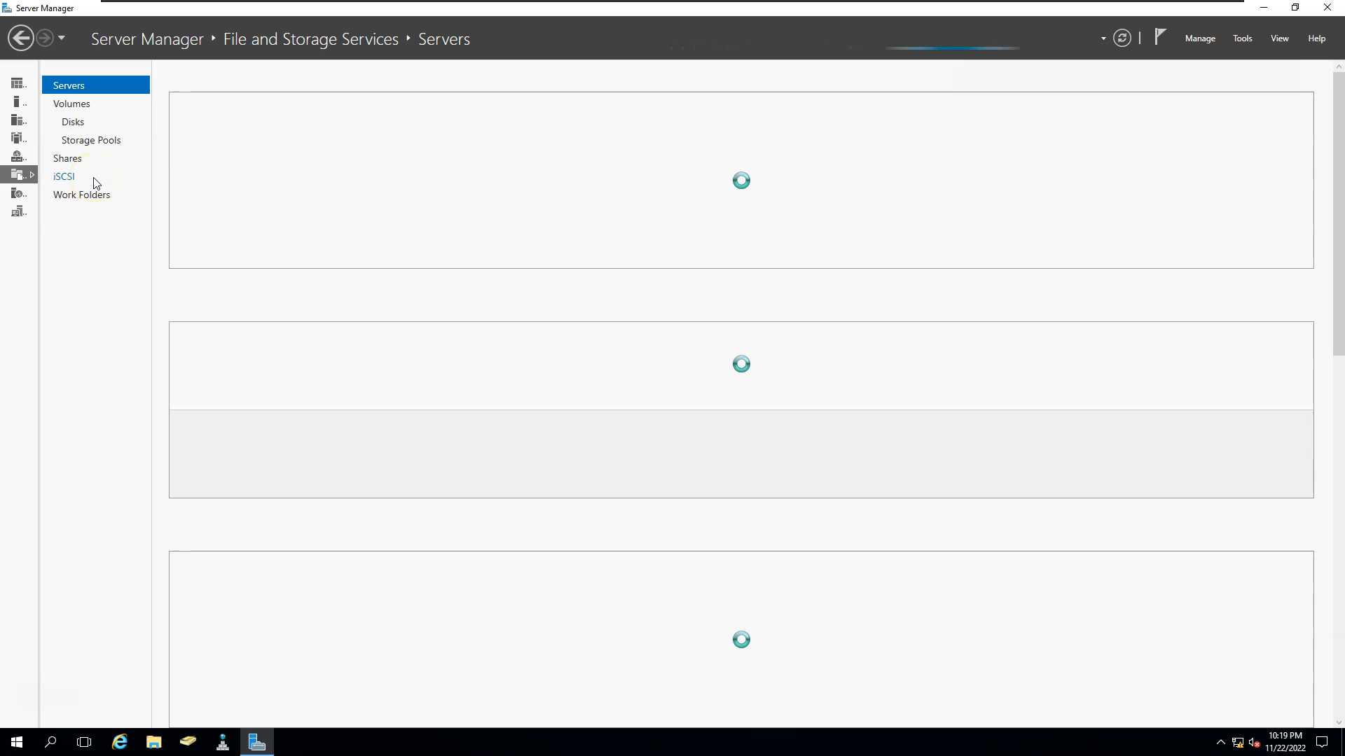
pyautogui.click(69, 158)
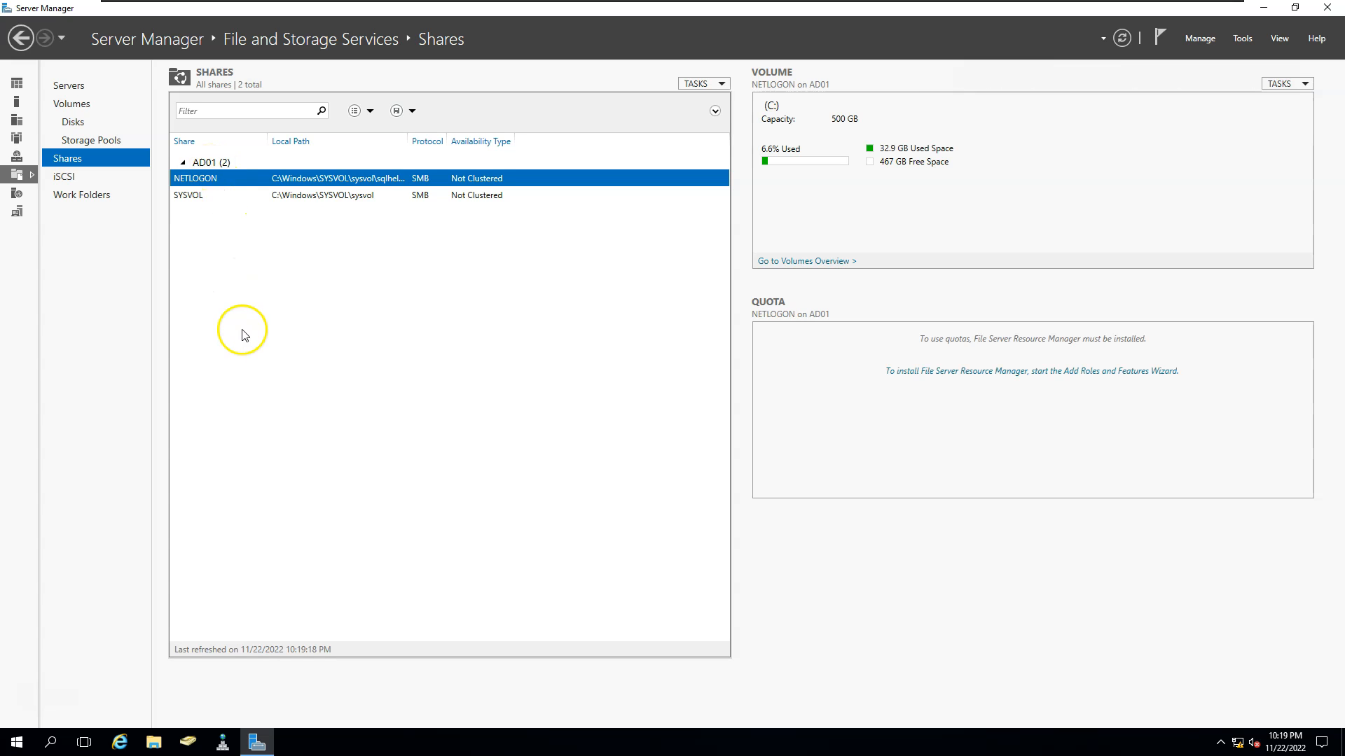
pyautogui.rightClick(214, 233)
pyautogui.click(245, 242)
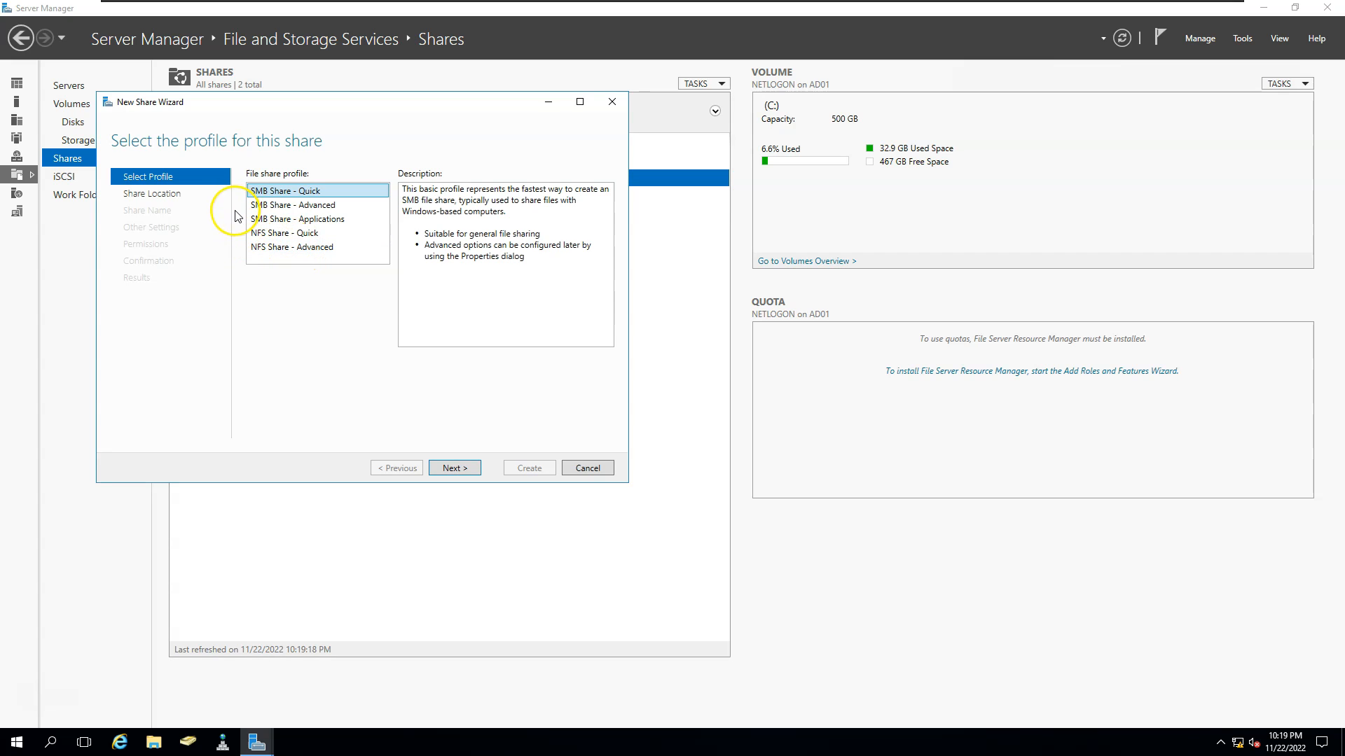
# Choose the SMB Share - Applications profile and keep AD01's C: volume as the location.
pyautogui.click(273, 208)
pyautogui.click(262, 223)
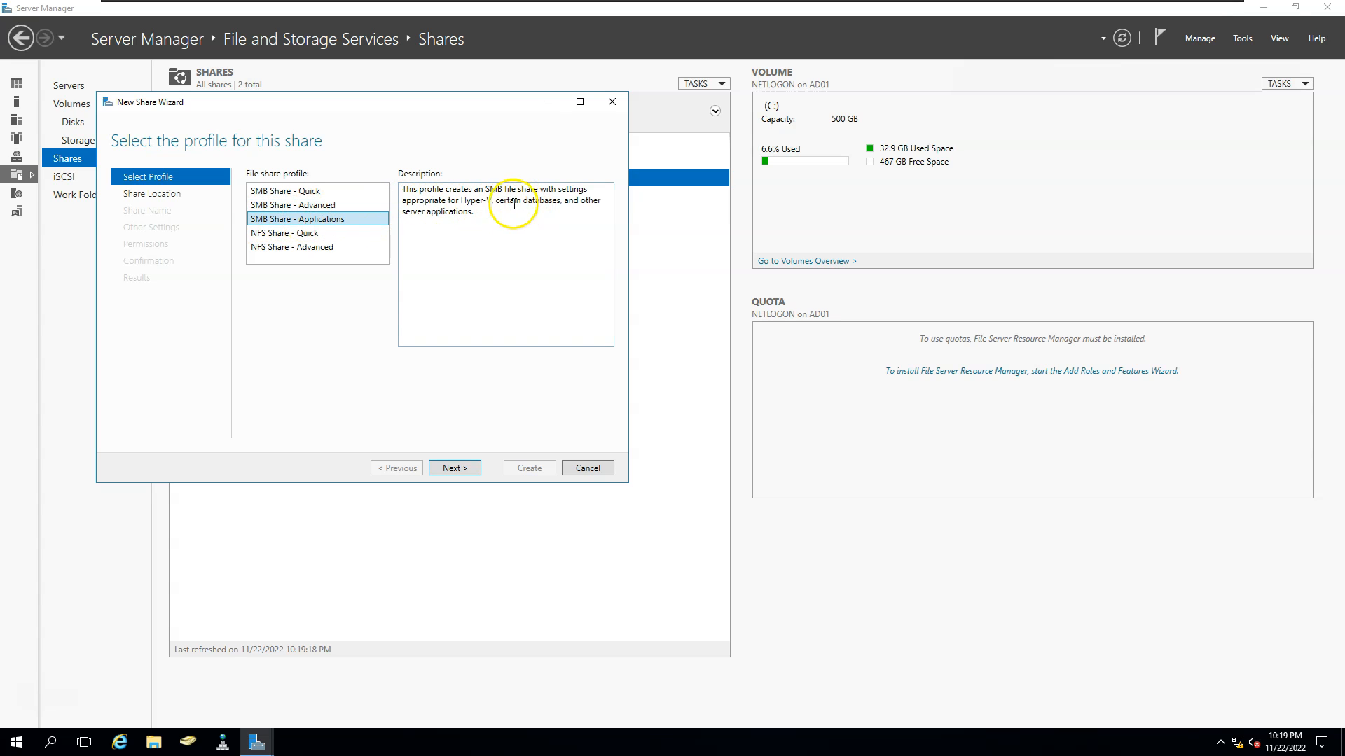
pyautogui.click(456, 467)
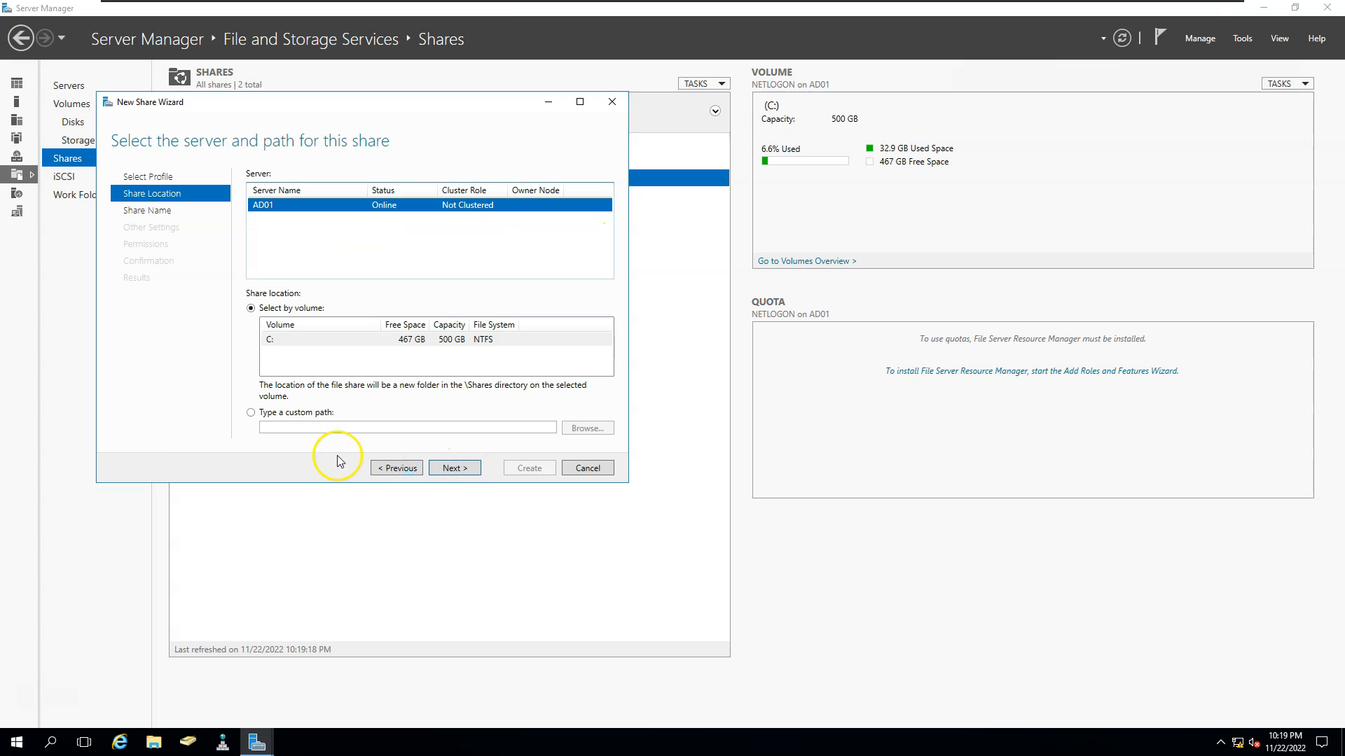
pyautogui.click(456, 468)
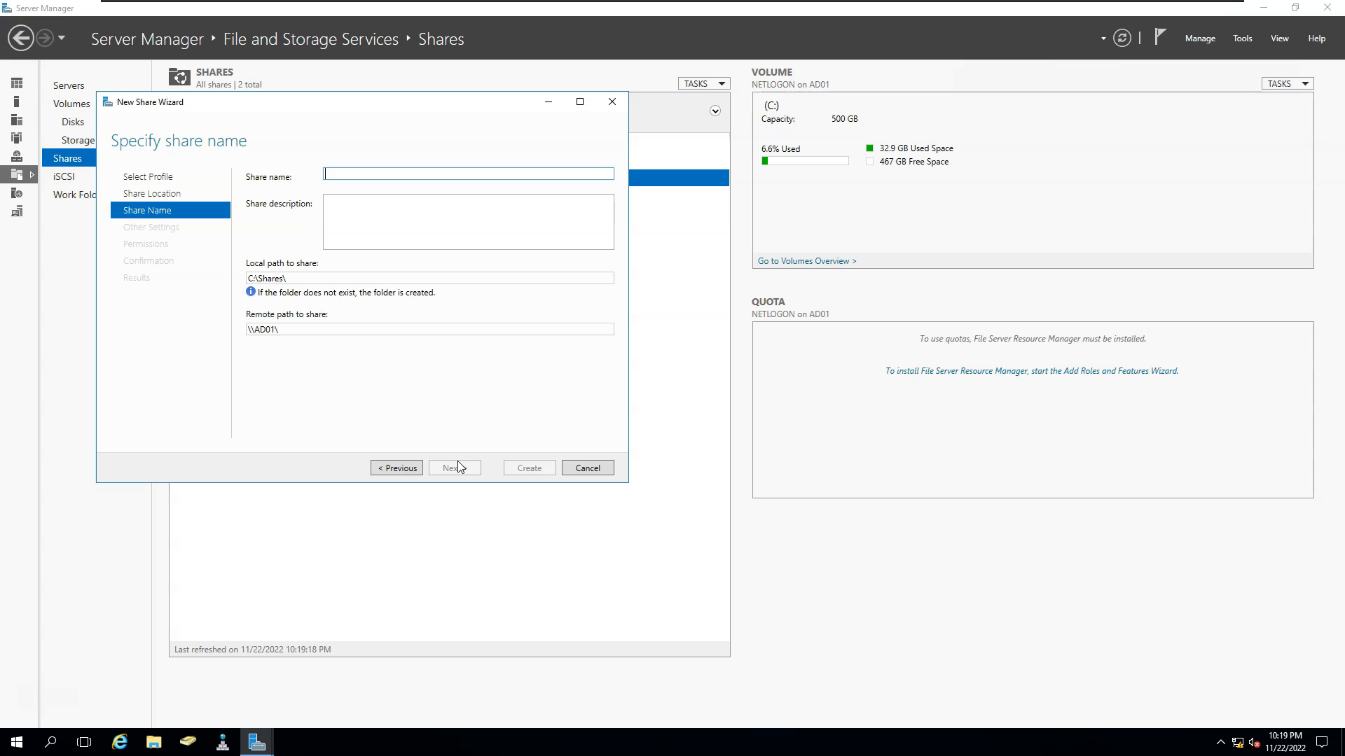
# Enter SQLFCI as the share name and continue to the existing-directory warning.
pyautogui.doubleClick(320, 330)
pyautogui.click(389, 173)
pyautogui.write('SQLFCI')
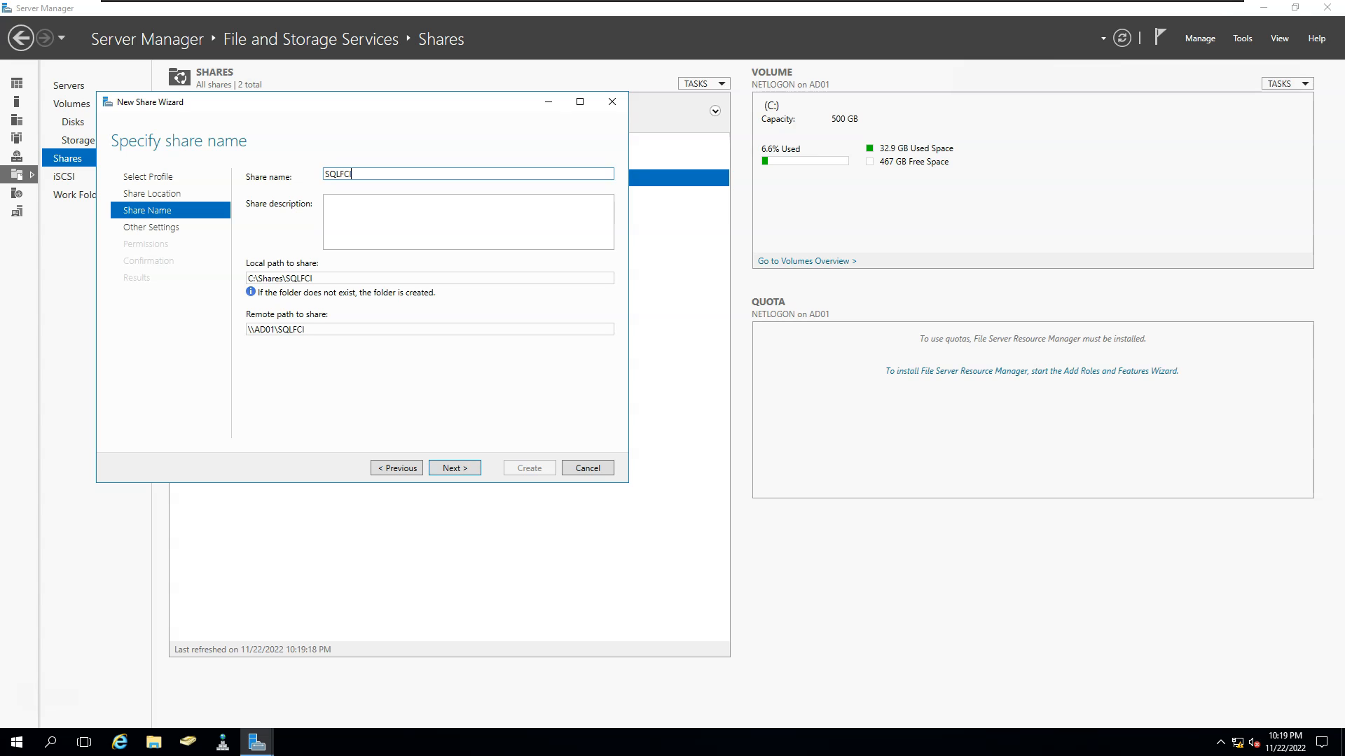
pyautogui.click(454, 471)
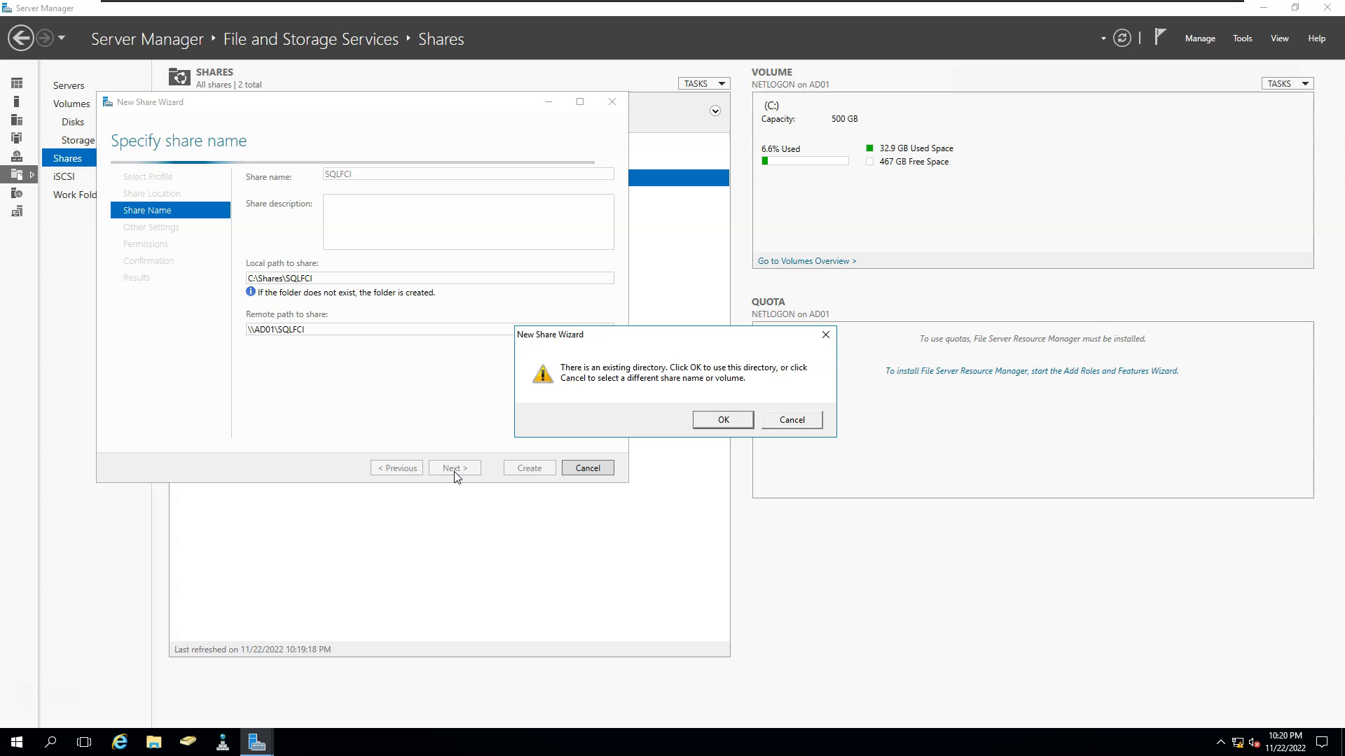
# Reuse the existing C:\Shares\SQLFCI directory, keep default settings and permissions, and create the share.
pyautogui.click(723, 420)
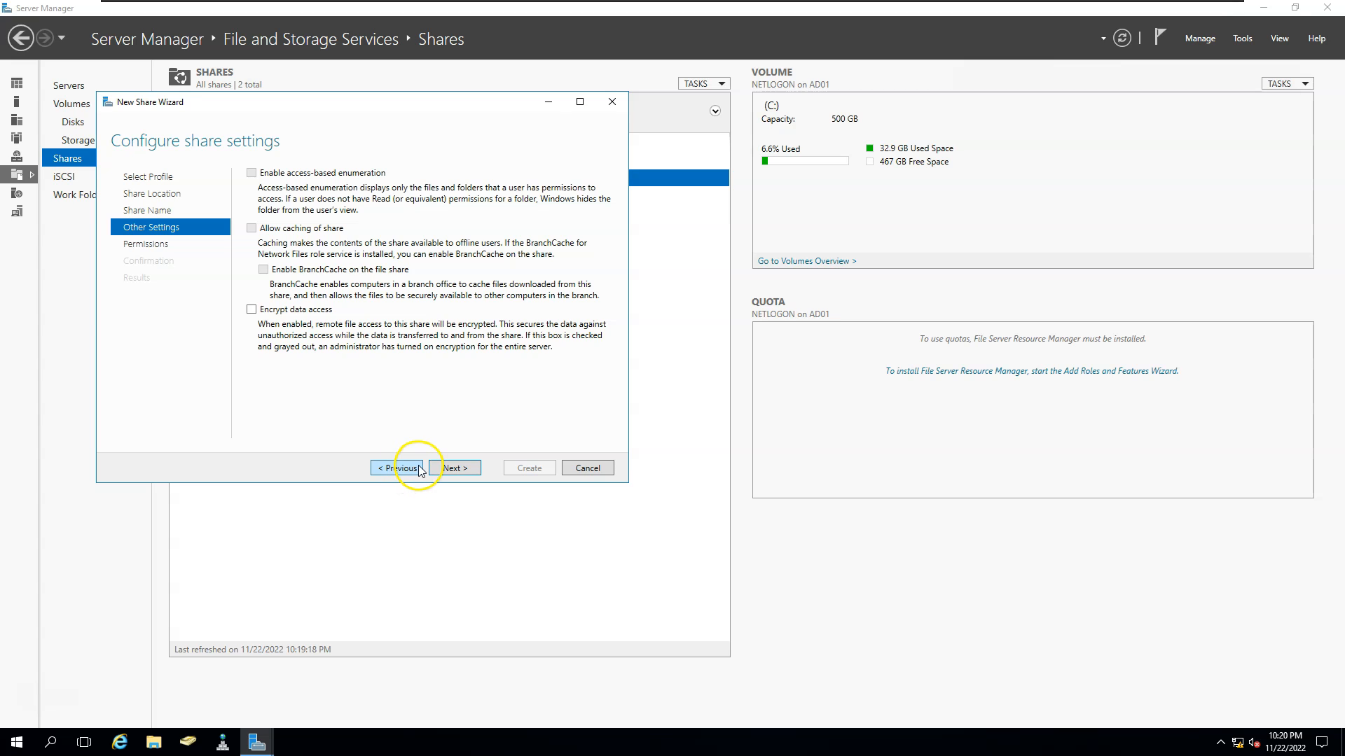
pyautogui.click(452, 468)
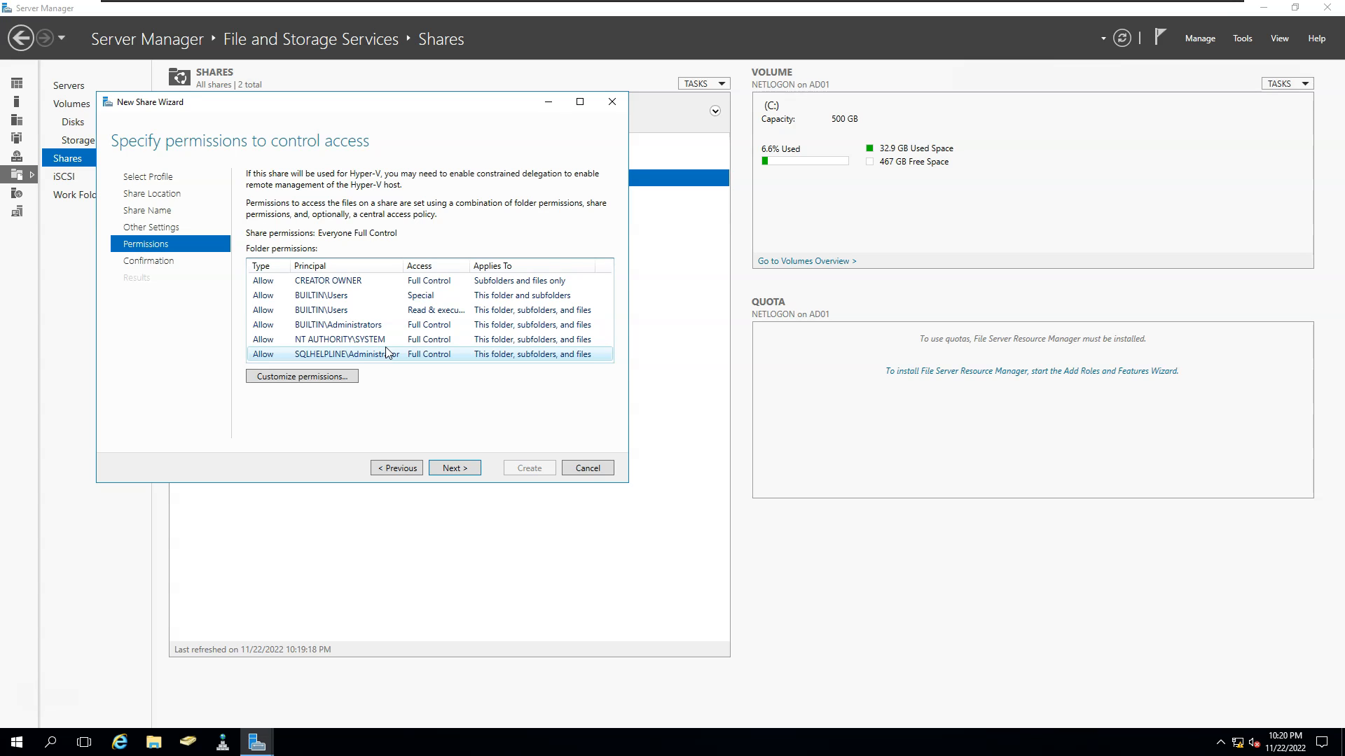
pyautogui.click(335, 379)
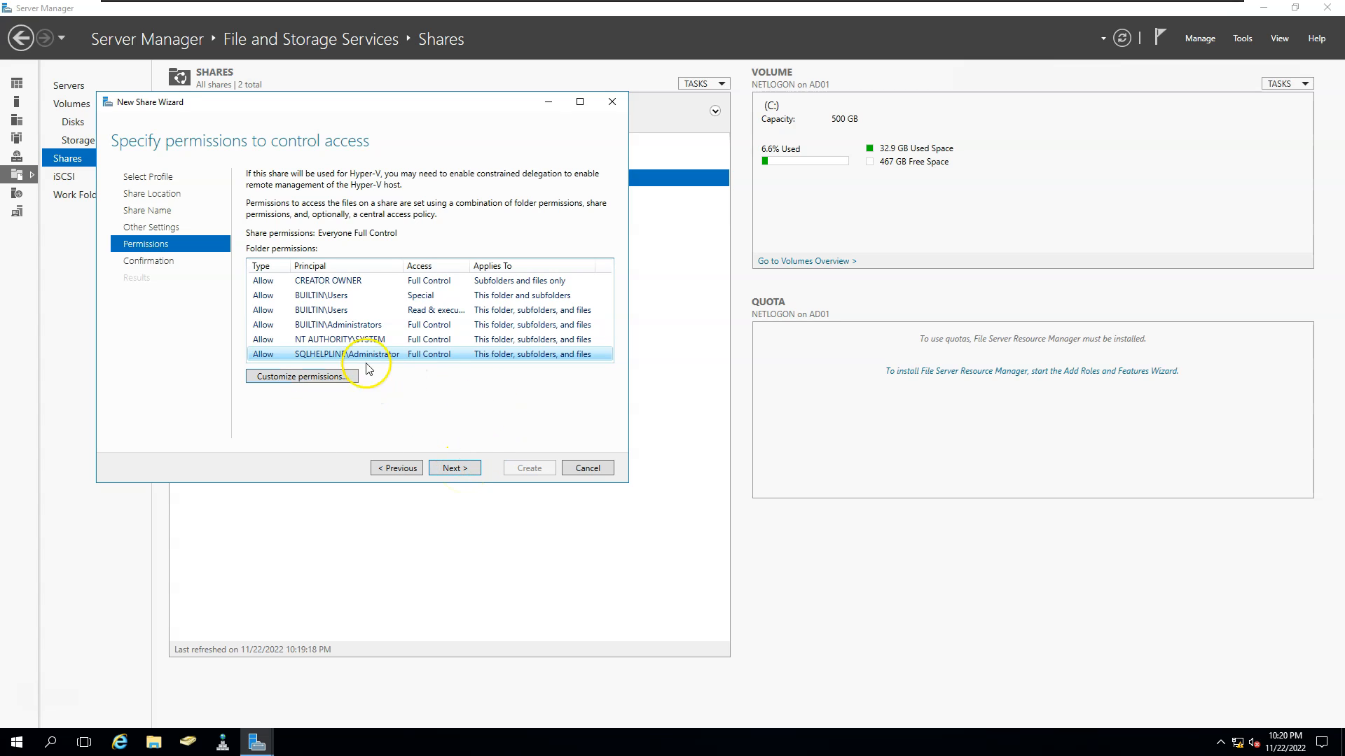
pyautogui.click(469, 469)
pyautogui.click(511, 468)
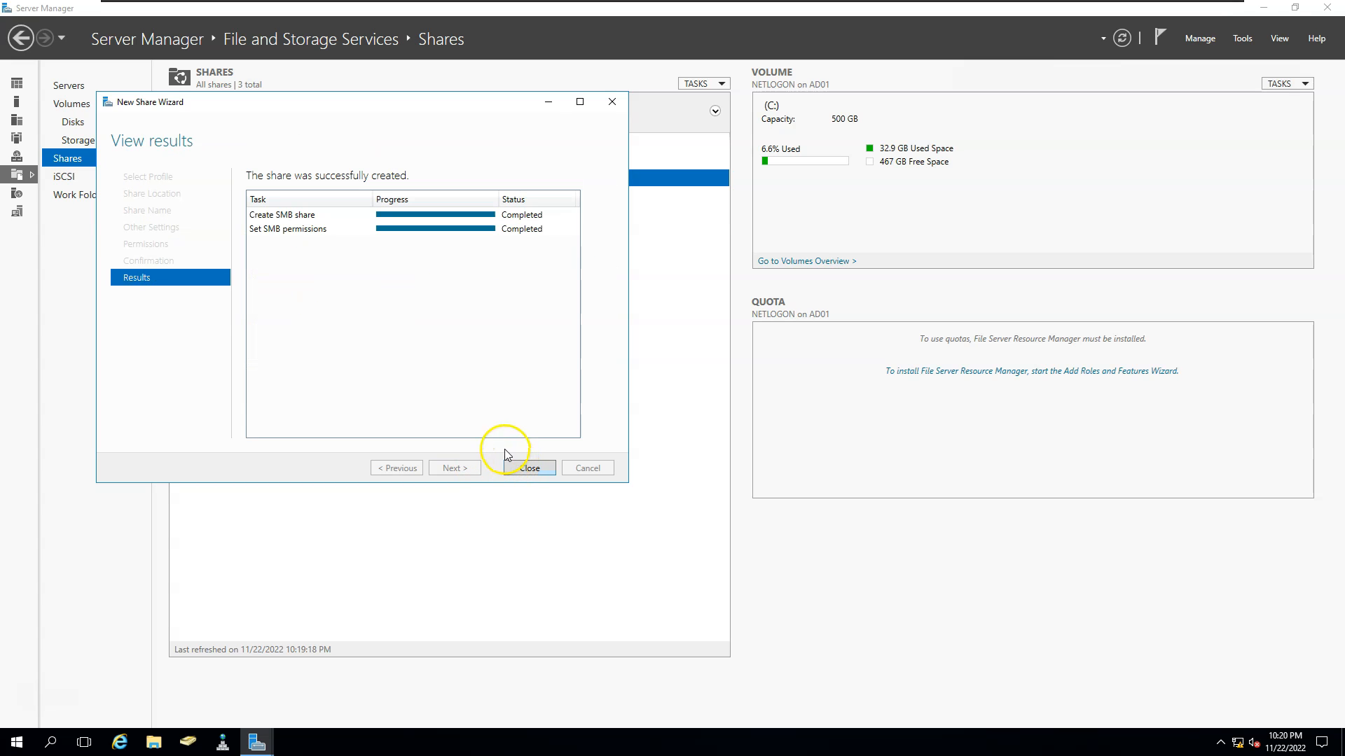
# Close the finished wizard and open the SQLFCI share in File Explorer, selecting its network path.
pyautogui.click(528, 468)
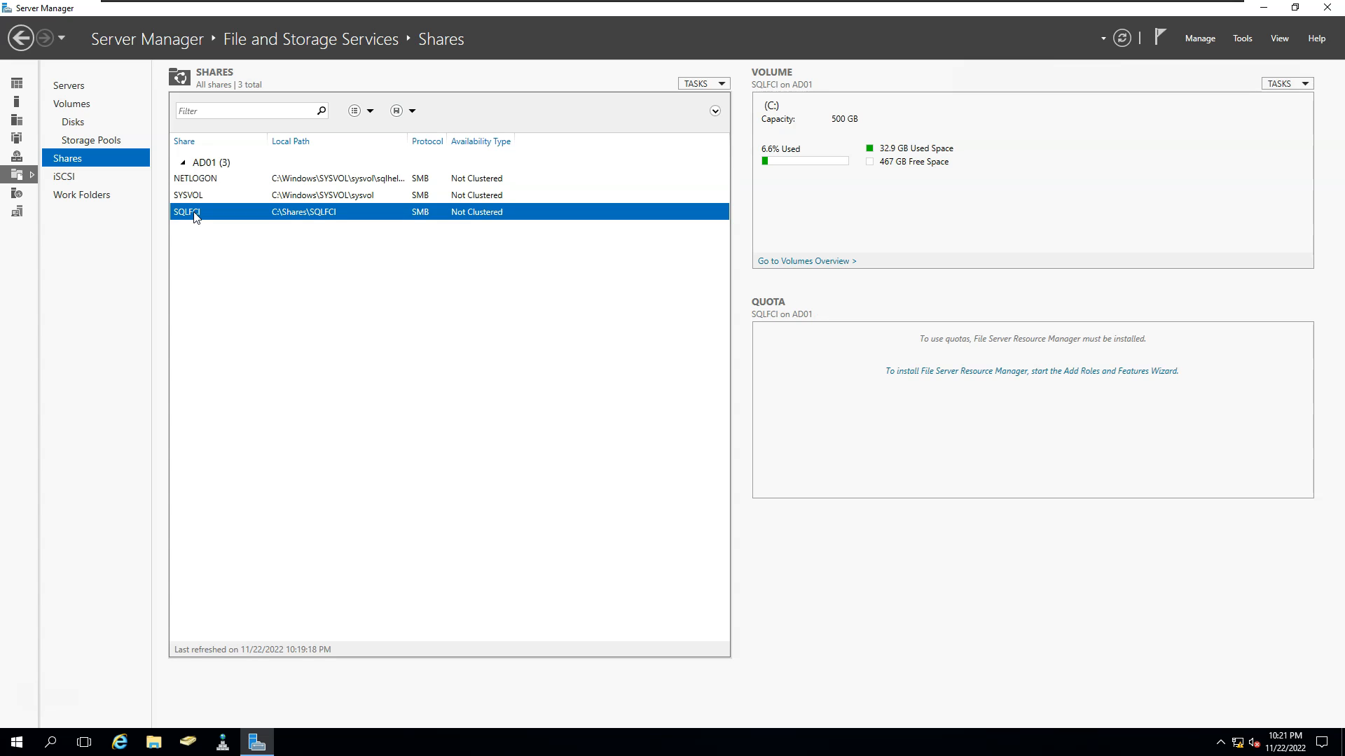
pyautogui.rightClick(195, 217)
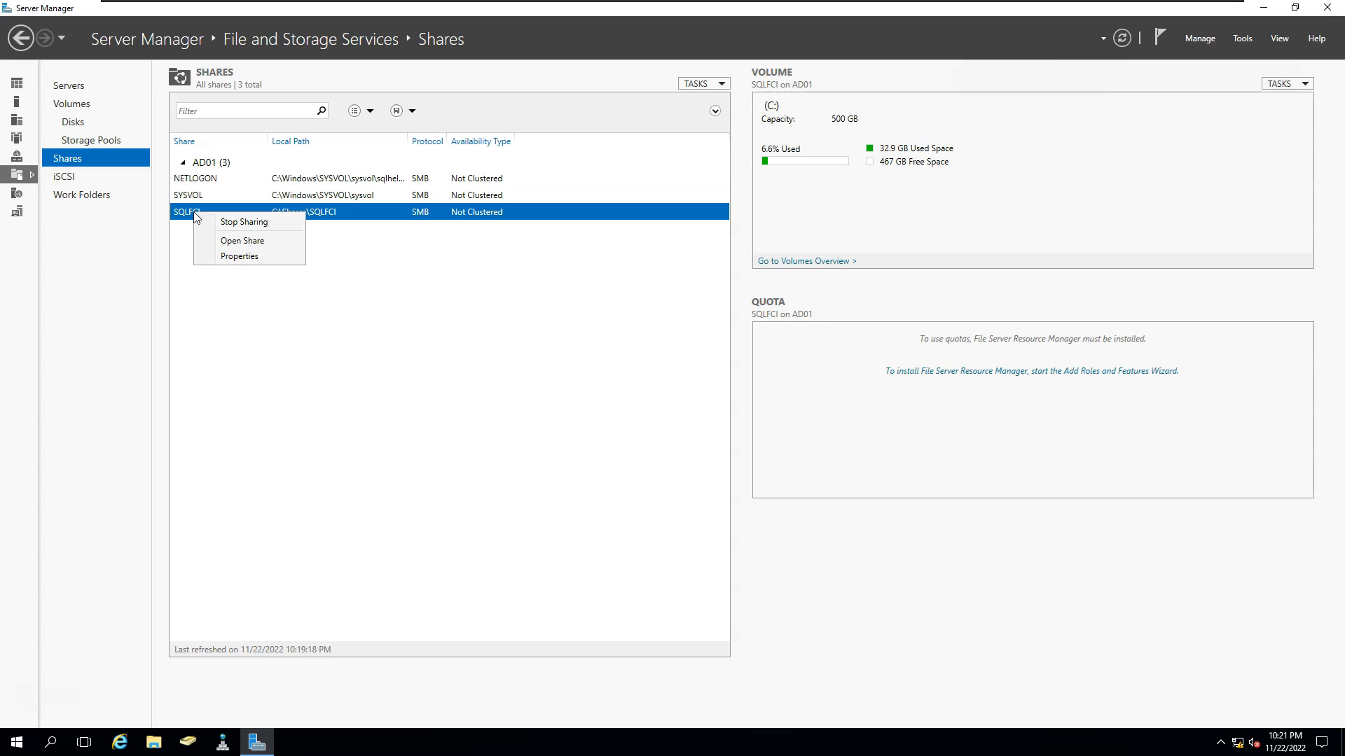
pyautogui.click(234, 242)
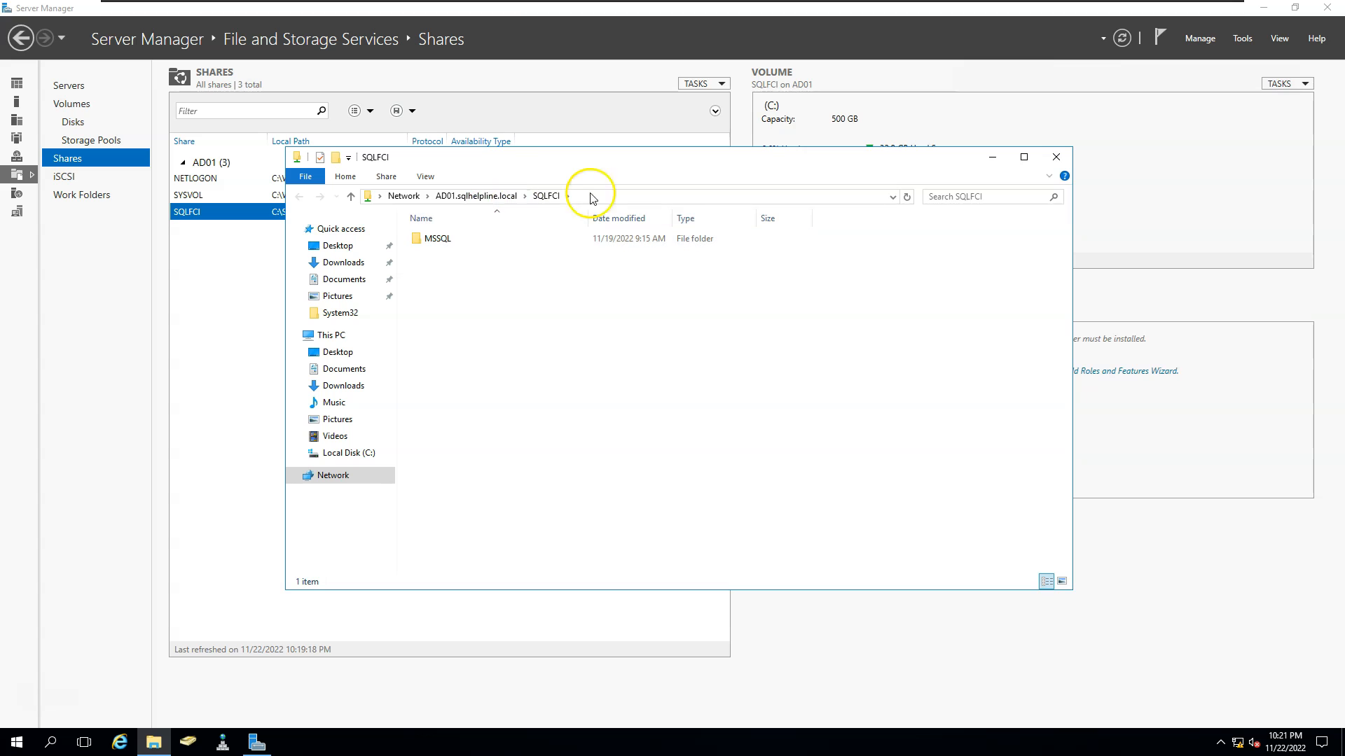
pyautogui.click(602, 193)
pyautogui.hotkey('ctrl', 'c')
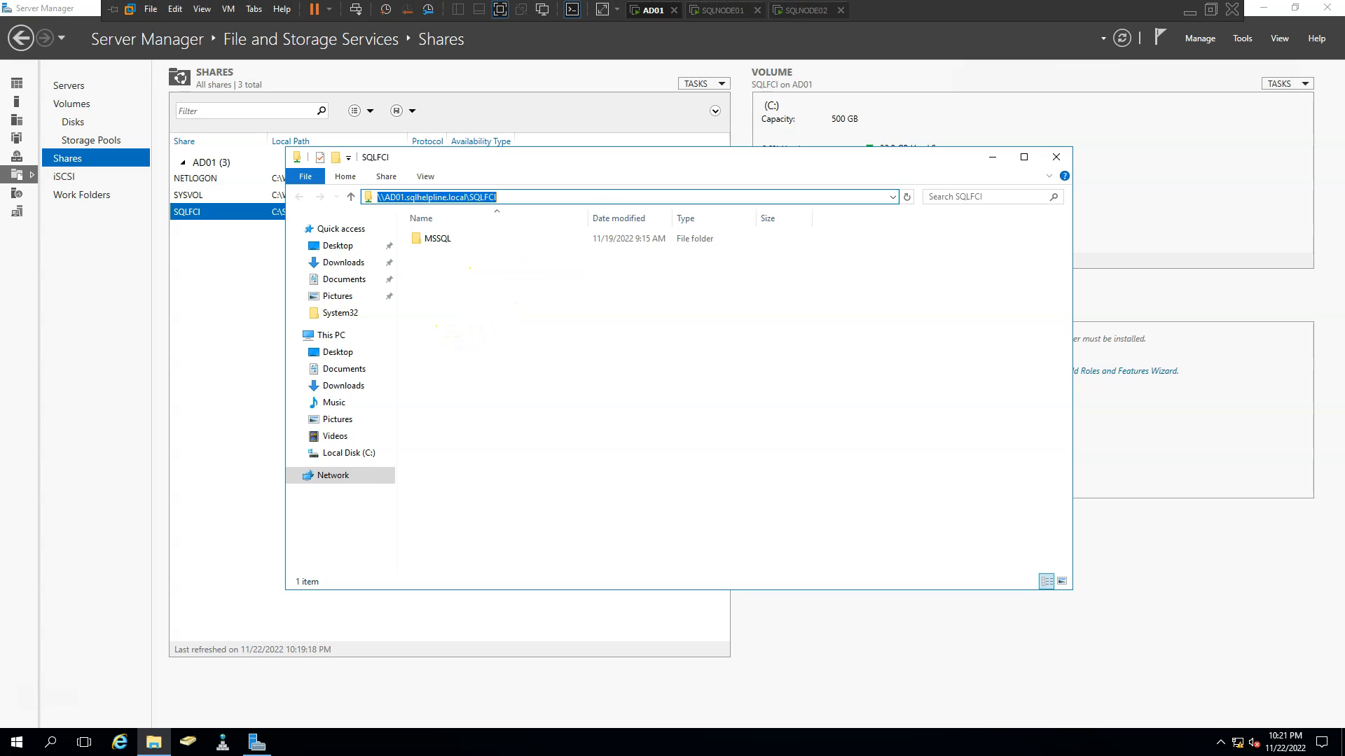
# On SQLNODE01, open \\AD01.sqlhelpline.local\SQLFCI in File Explorer using the pasted path.
pyautogui.click(718, 11)
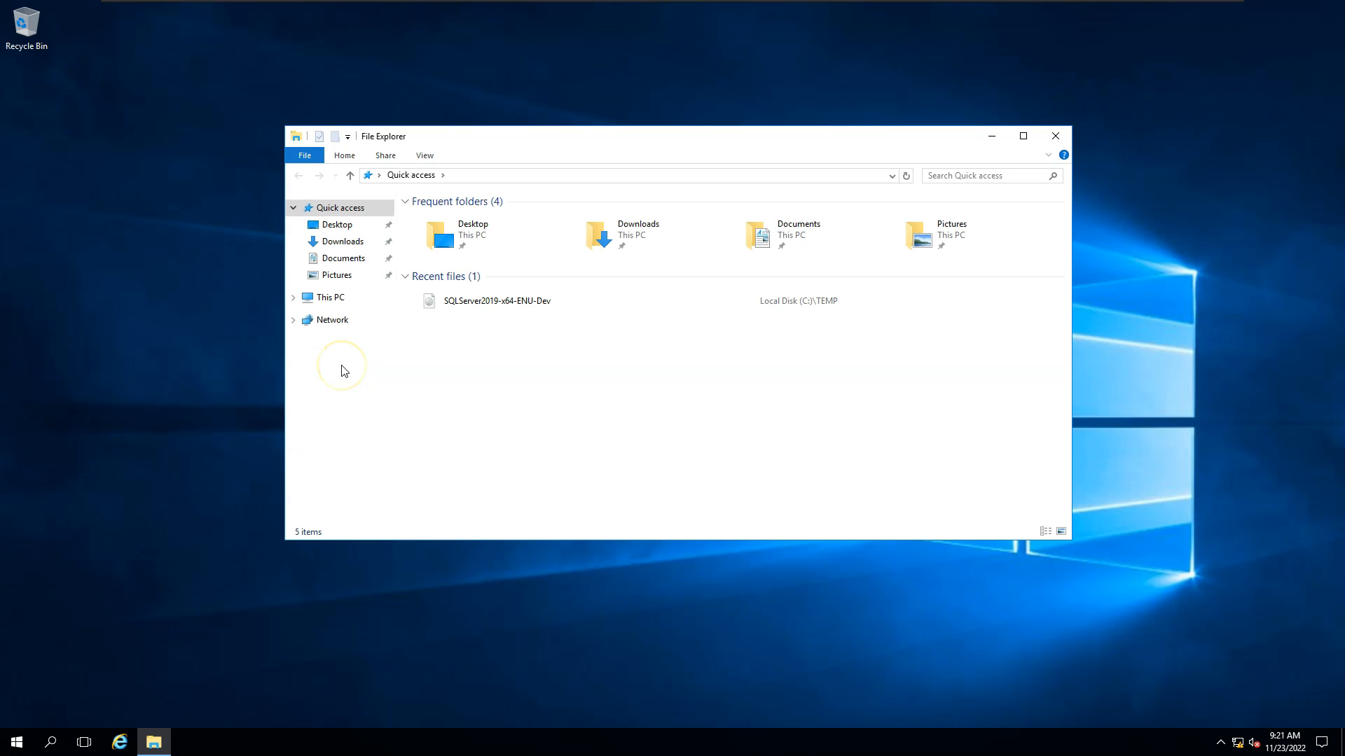
pyautogui.click(337, 298)
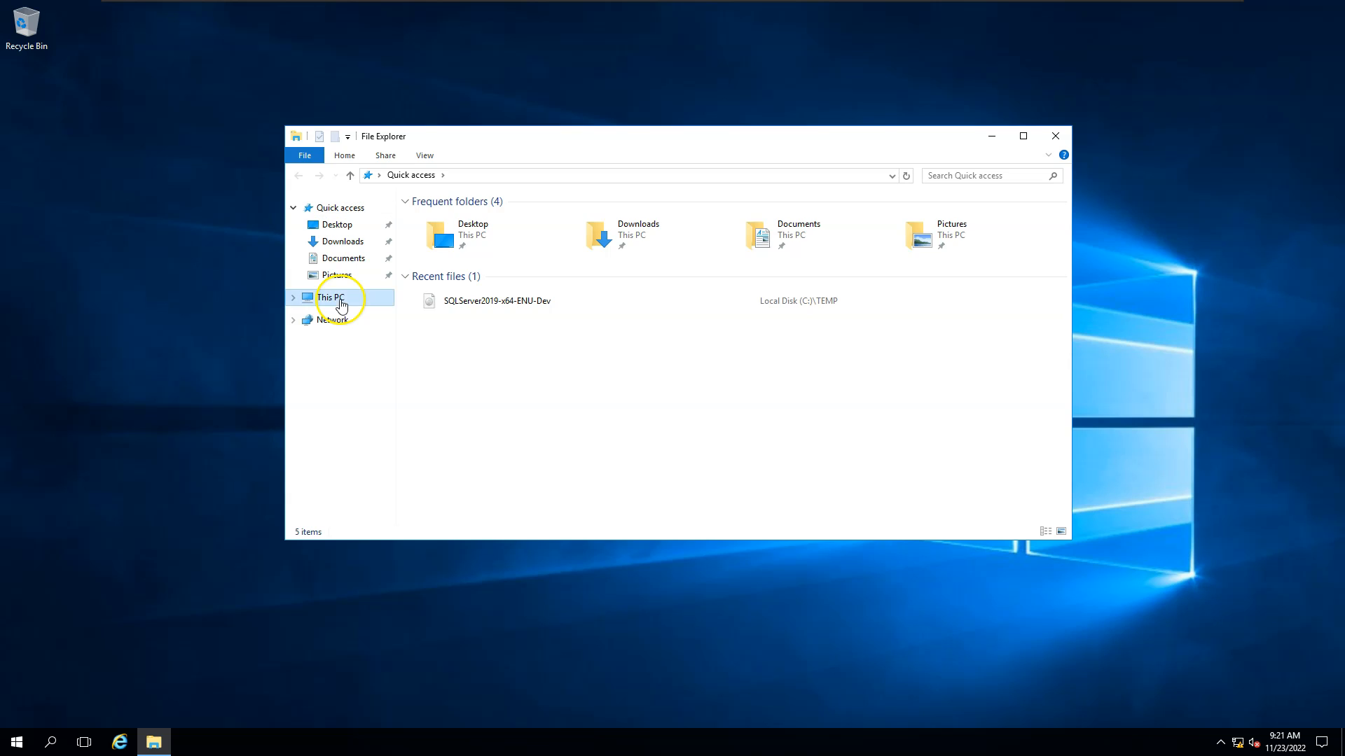
pyautogui.click(490, 175)
pyautogui.hotkey('ctrl', 'v')
pyautogui.press('Return')
pyautogui.click(630, 151)
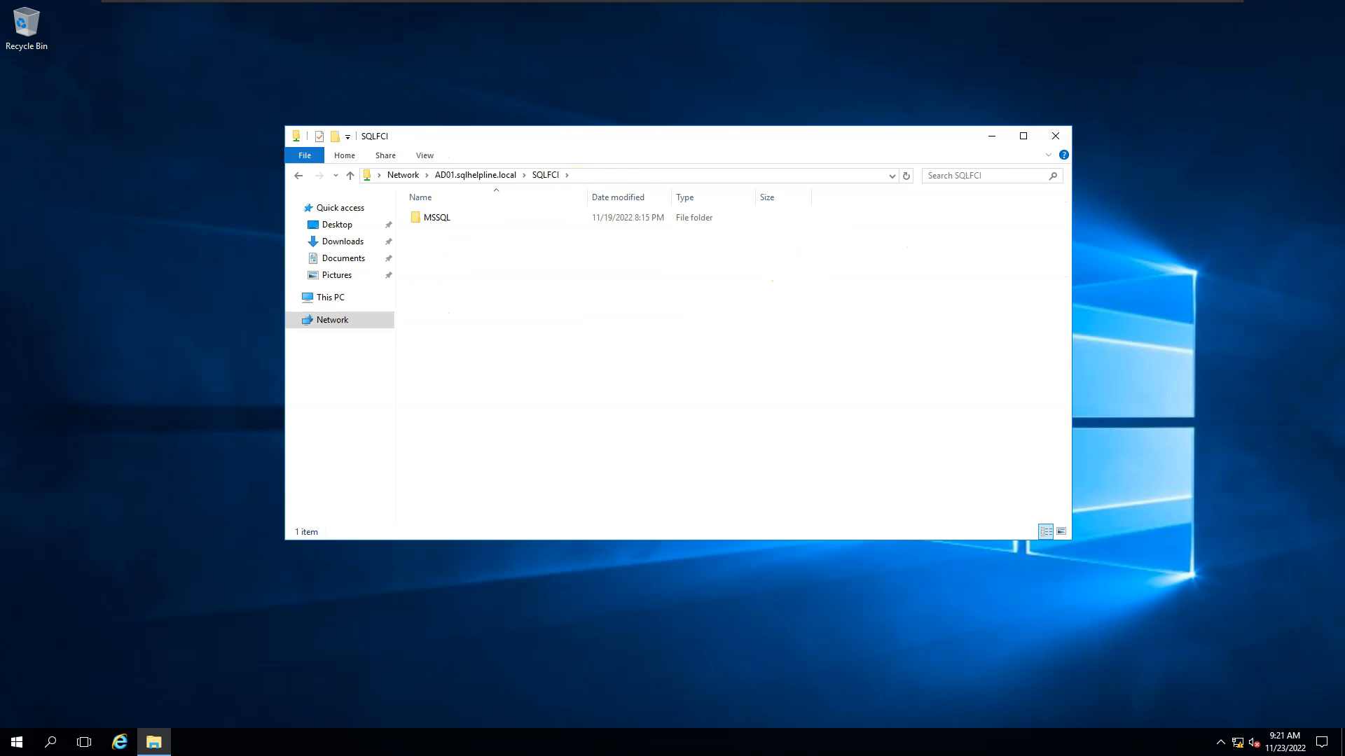
# On SQLNODE02, open the \\AD01.sqlhelpline.local\SQLFCI share in File Explorer.
pyautogui.click(805, 10)
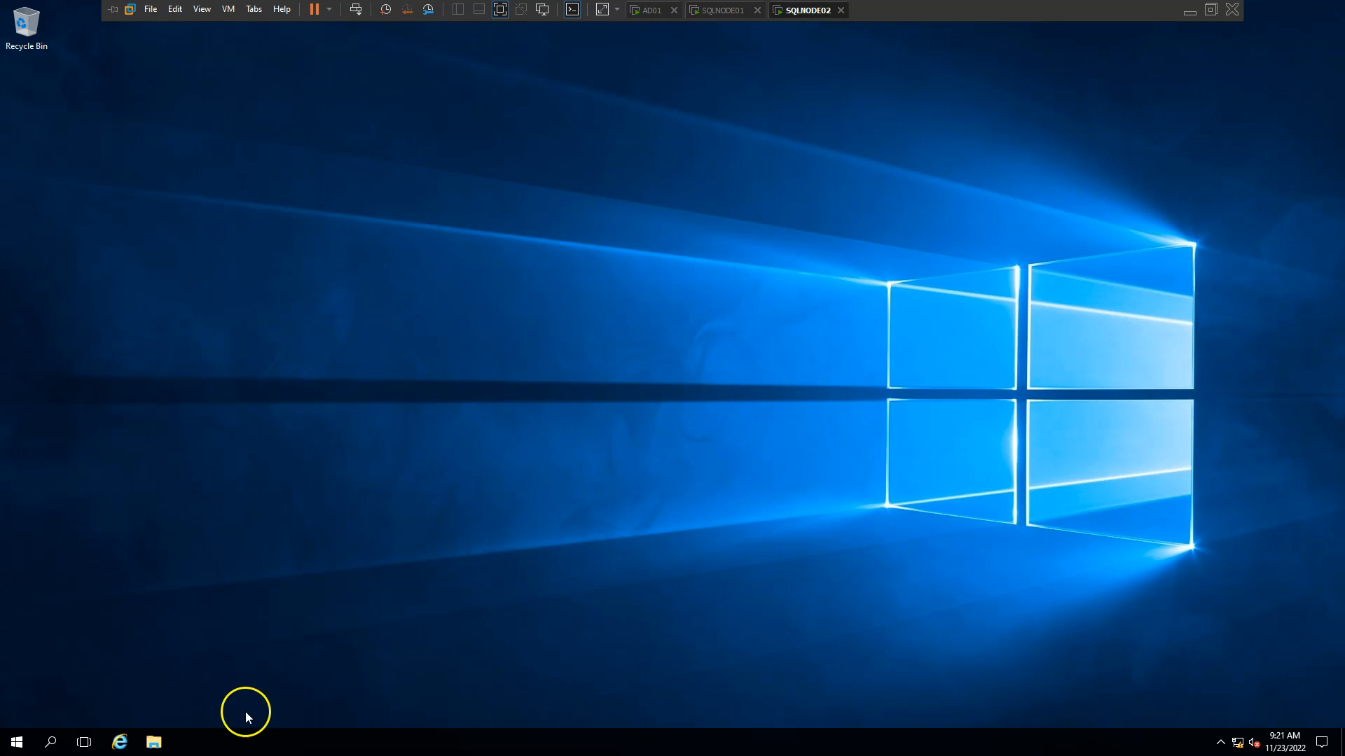
pyautogui.click(153, 741)
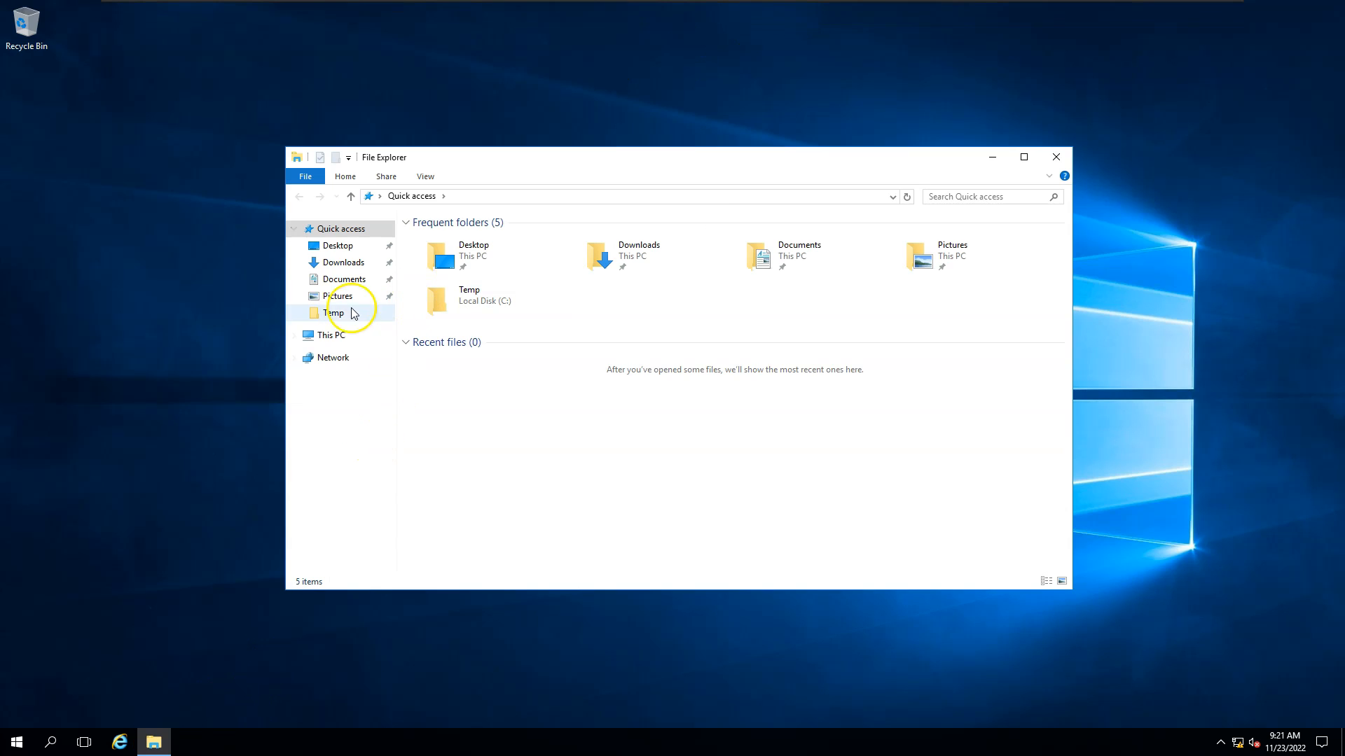
pyautogui.click(344, 335)
pyautogui.click(502, 199)
pyautogui.hotkey('ctrl', 'v')
pyautogui.press('Return')
# Confirm the share's MSSQL folder is empty, then close the SQLFCI window.
pyautogui.doubleClick(454, 241)
pyautogui.click(547, 197)
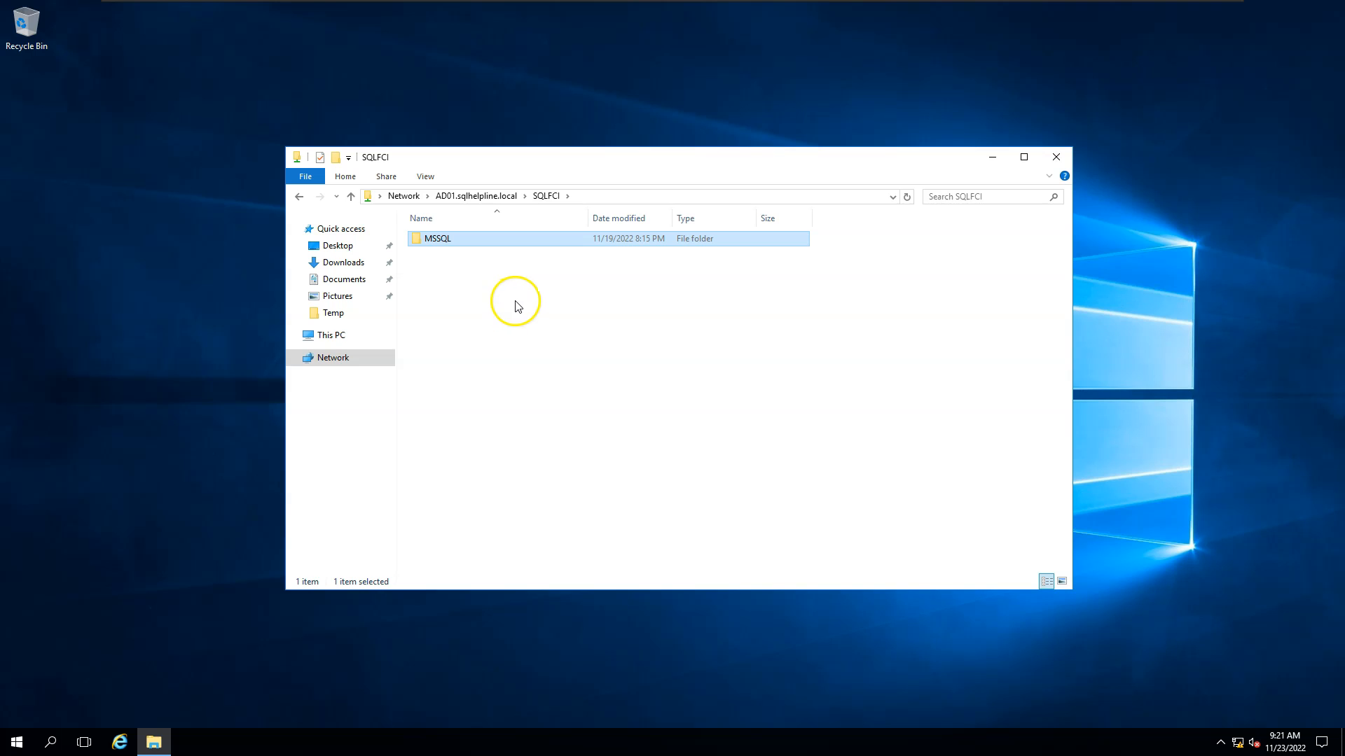
pyautogui.click(448, 259)
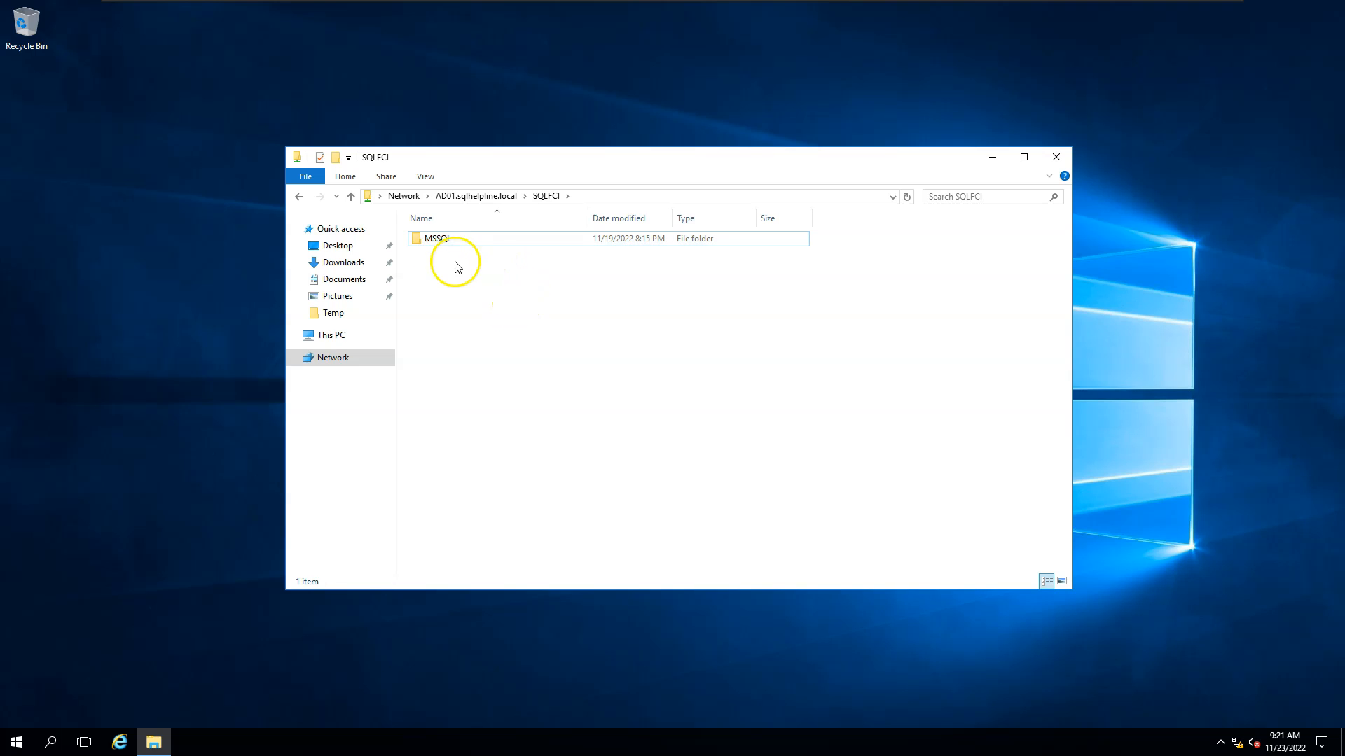
pyautogui.click(442, 245)
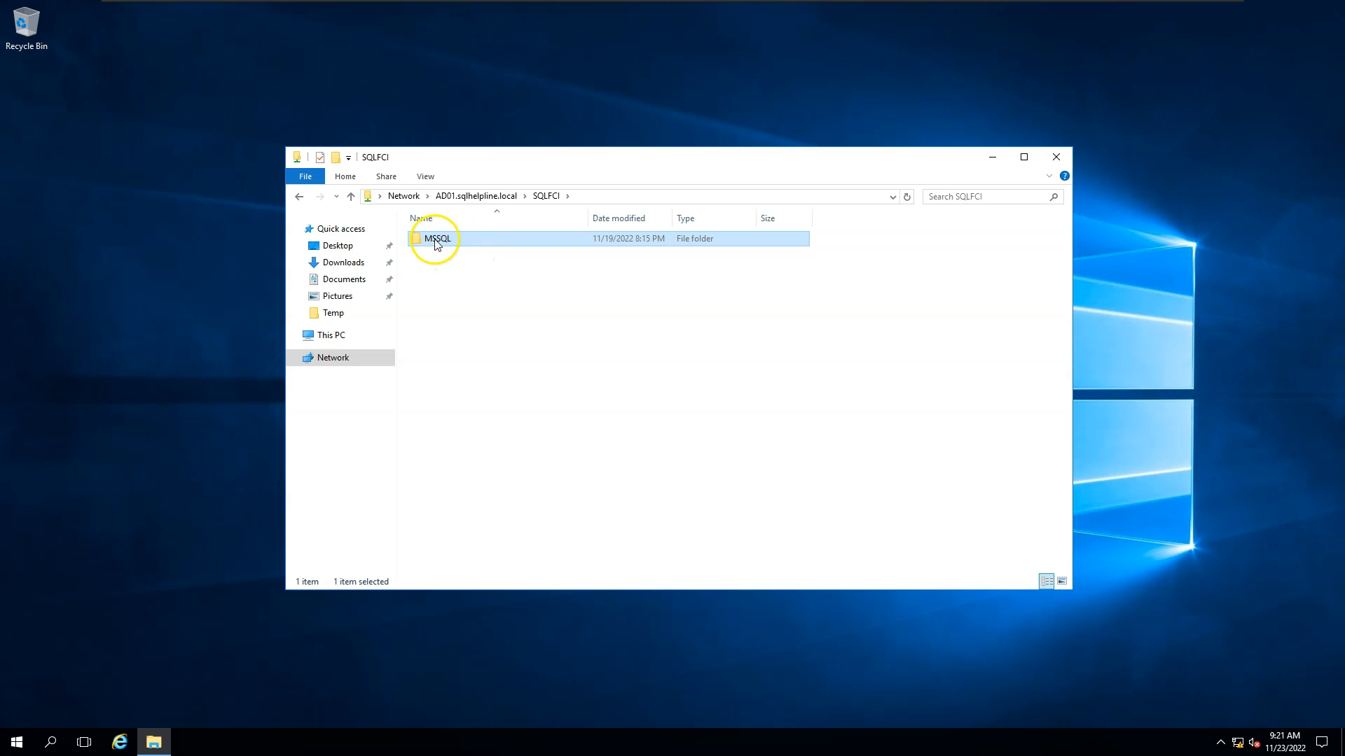
pyautogui.click(456, 270)
pyautogui.doubleClick(438, 237)
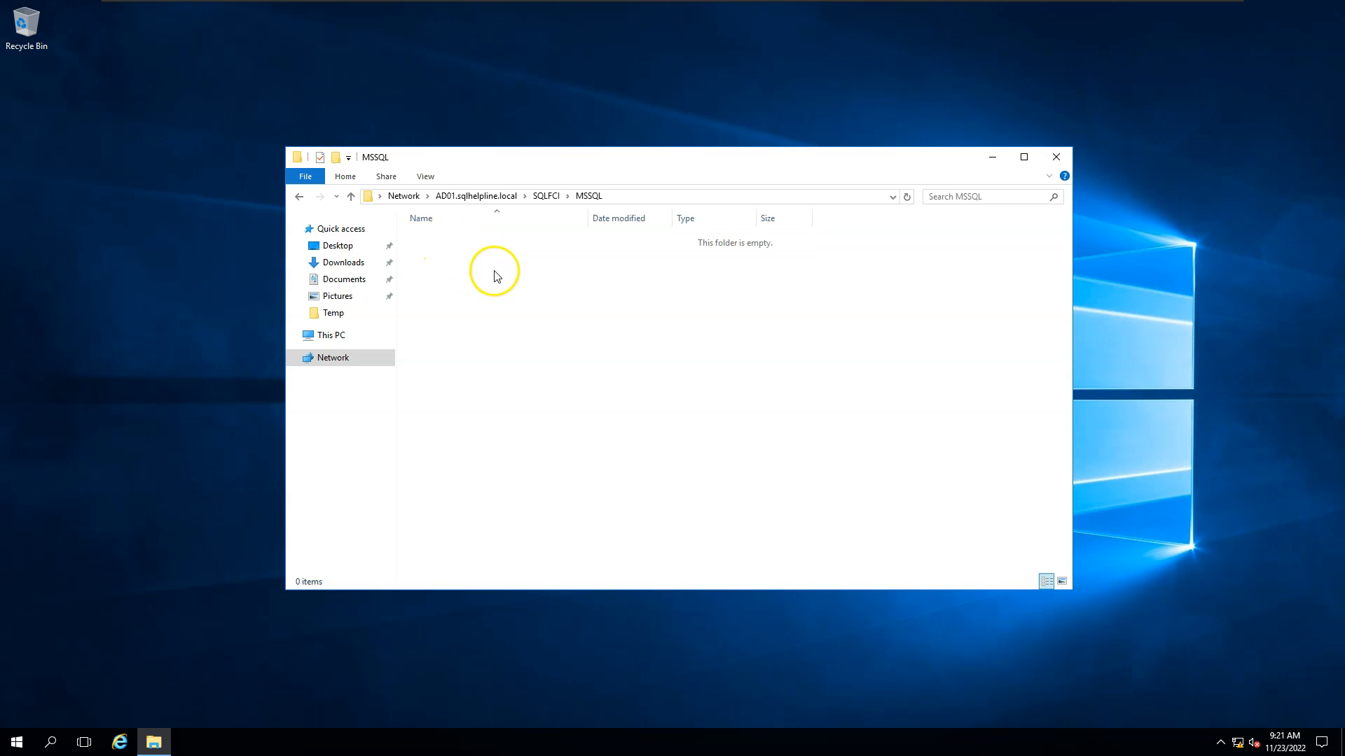
pyautogui.click(546, 196)
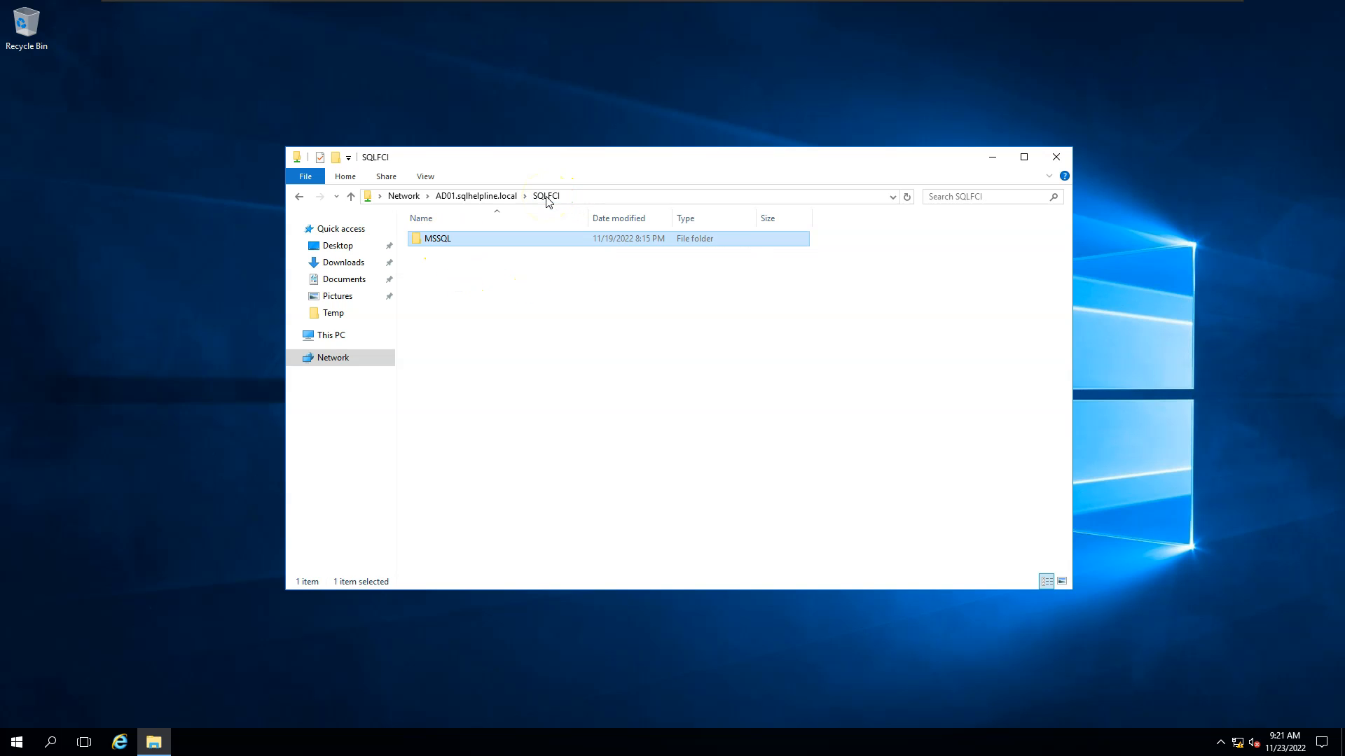
pyautogui.click(534, 252)
# Close the SQLFCI Explorer windows on both nodes and launch Server Manager on SQLNODE01.
pyautogui.click(1056, 157)
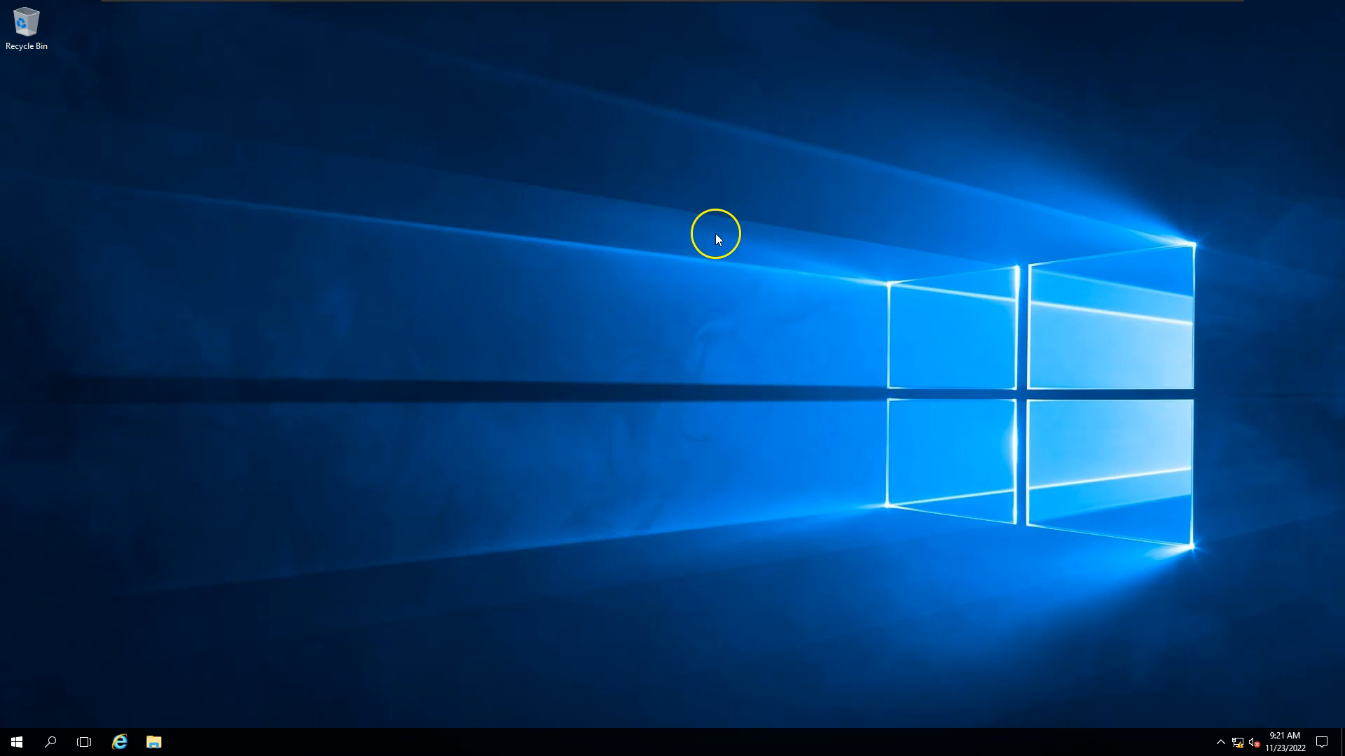
pyautogui.click(721, 9)
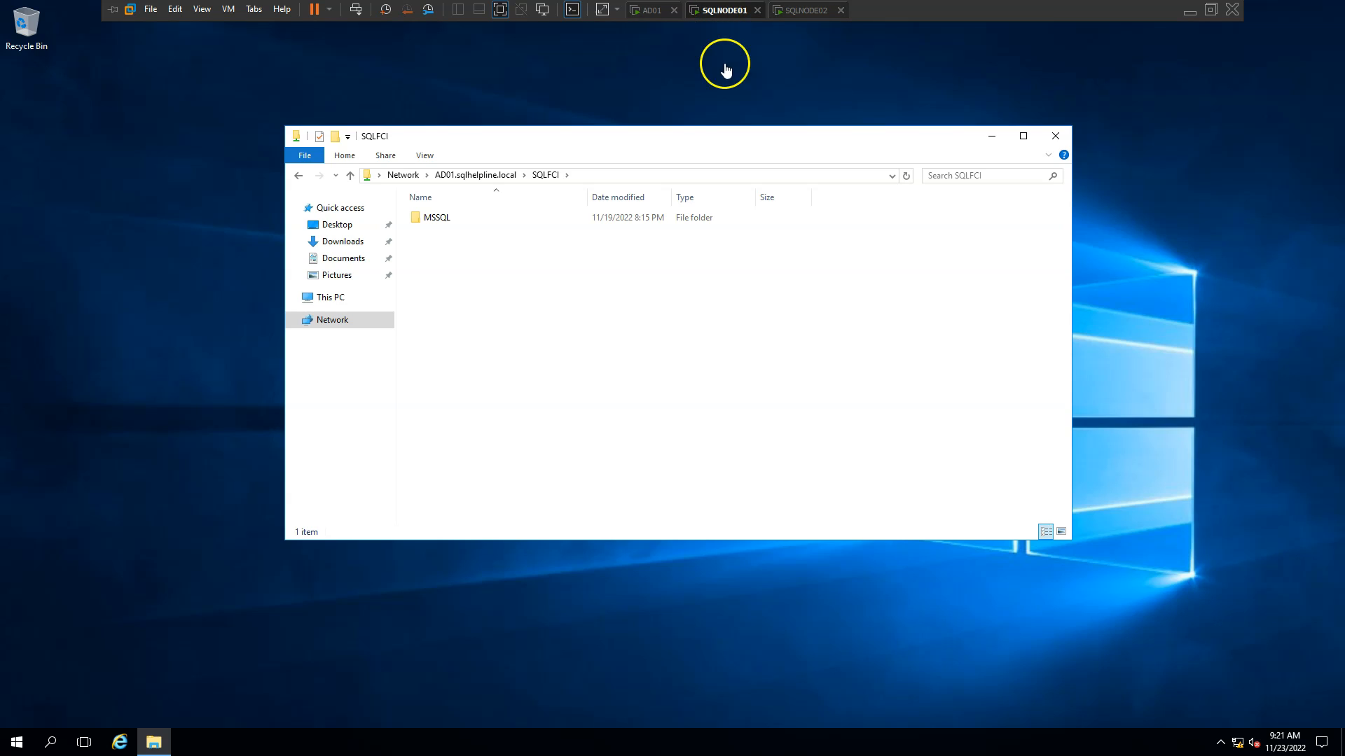
pyautogui.click(1055, 136)
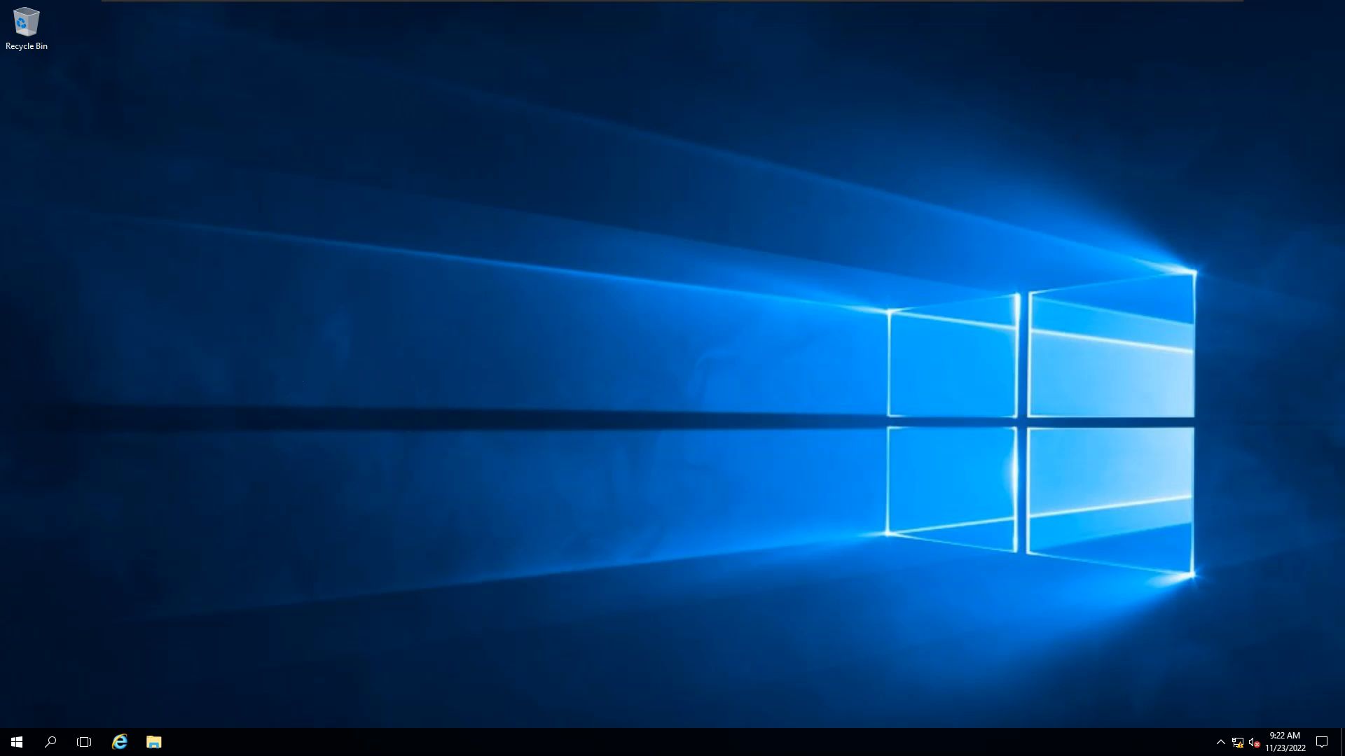
pyautogui.click(14, 739)
pyautogui.click(263, 350)
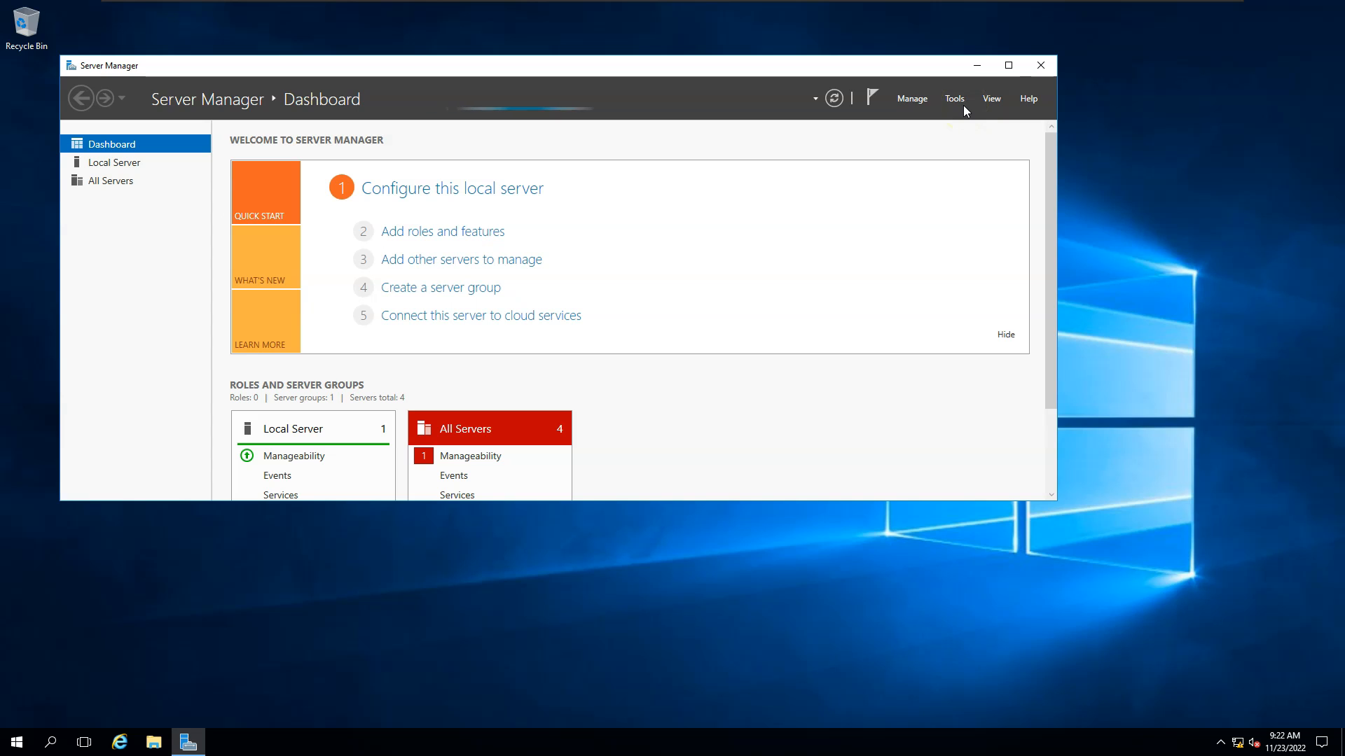
# Add Failover Clustering with its management tools to SQLNODE01 and start the installation.
pyautogui.click(456, 238)
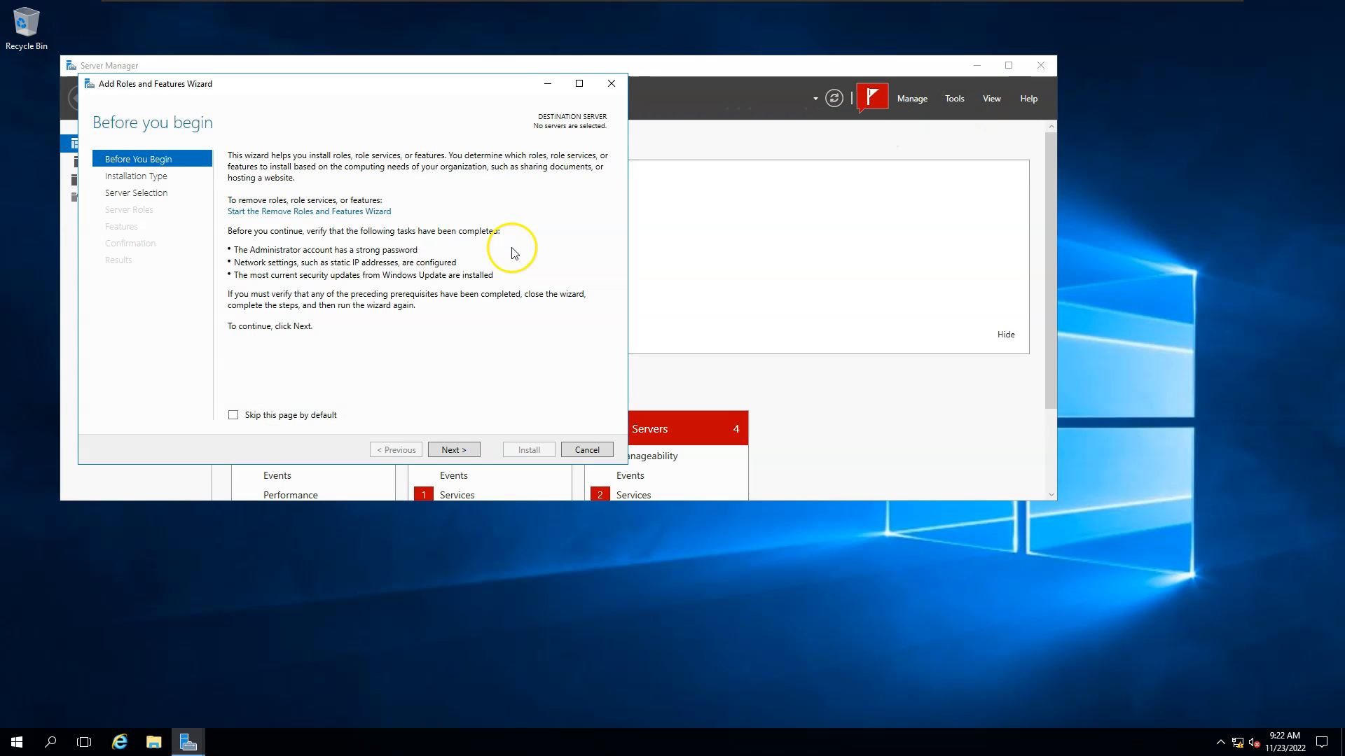
pyautogui.click(458, 452)
pyautogui.click(460, 450)
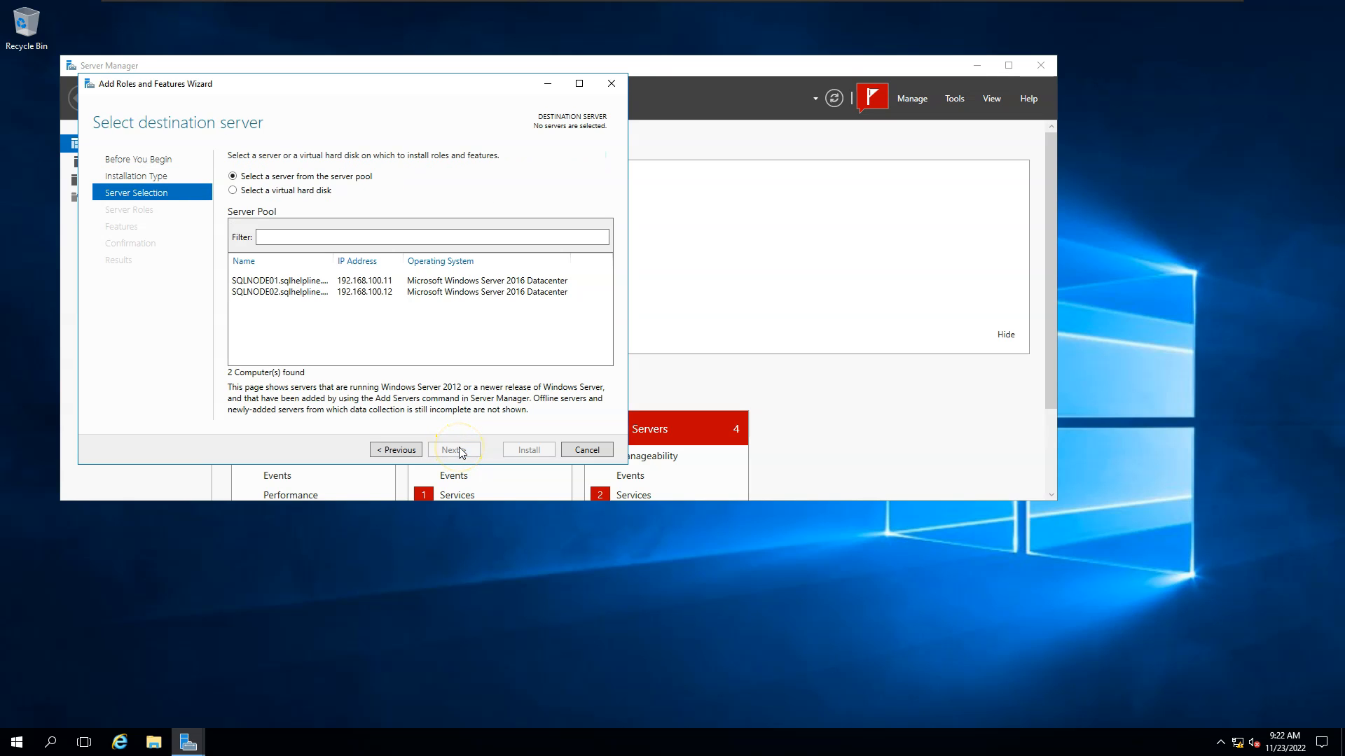
pyautogui.click(279, 281)
pyautogui.click(456, 450)
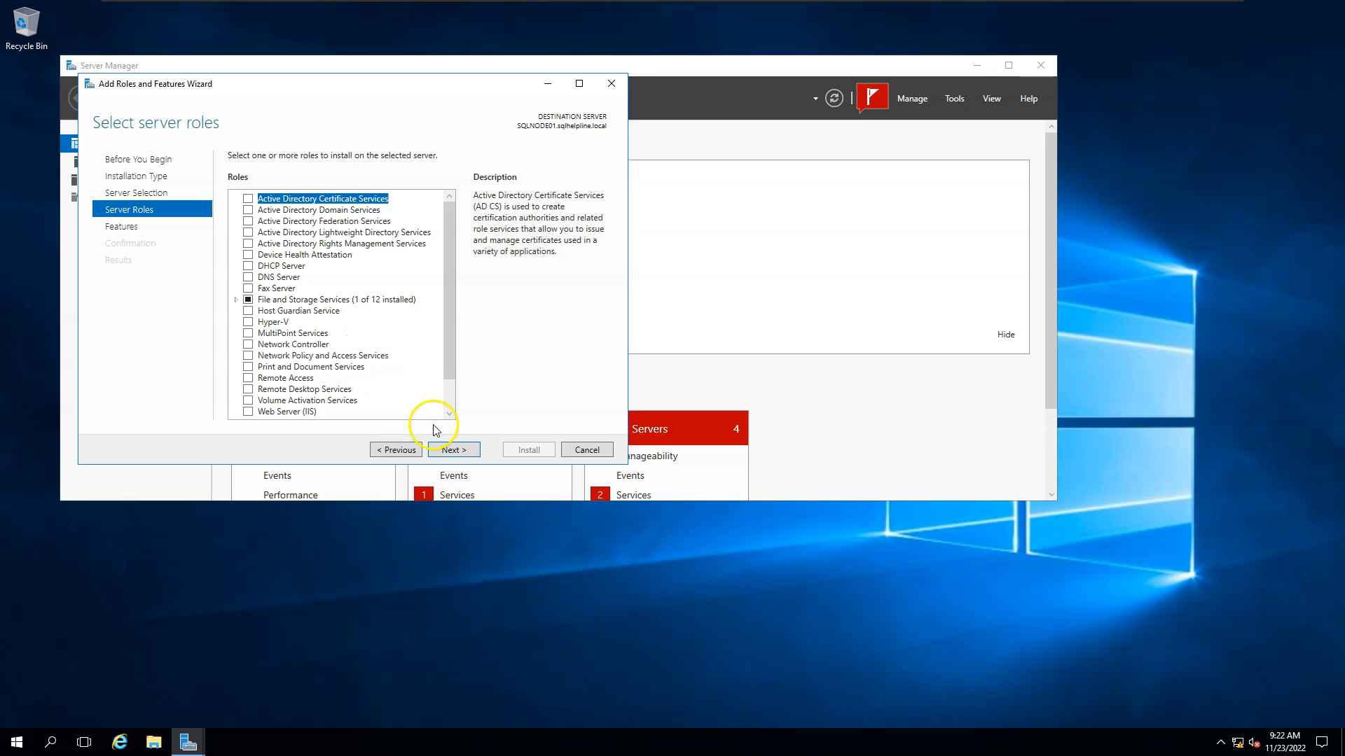
pyautogui.click(454, 450)
pyautogui.click(248, 323)
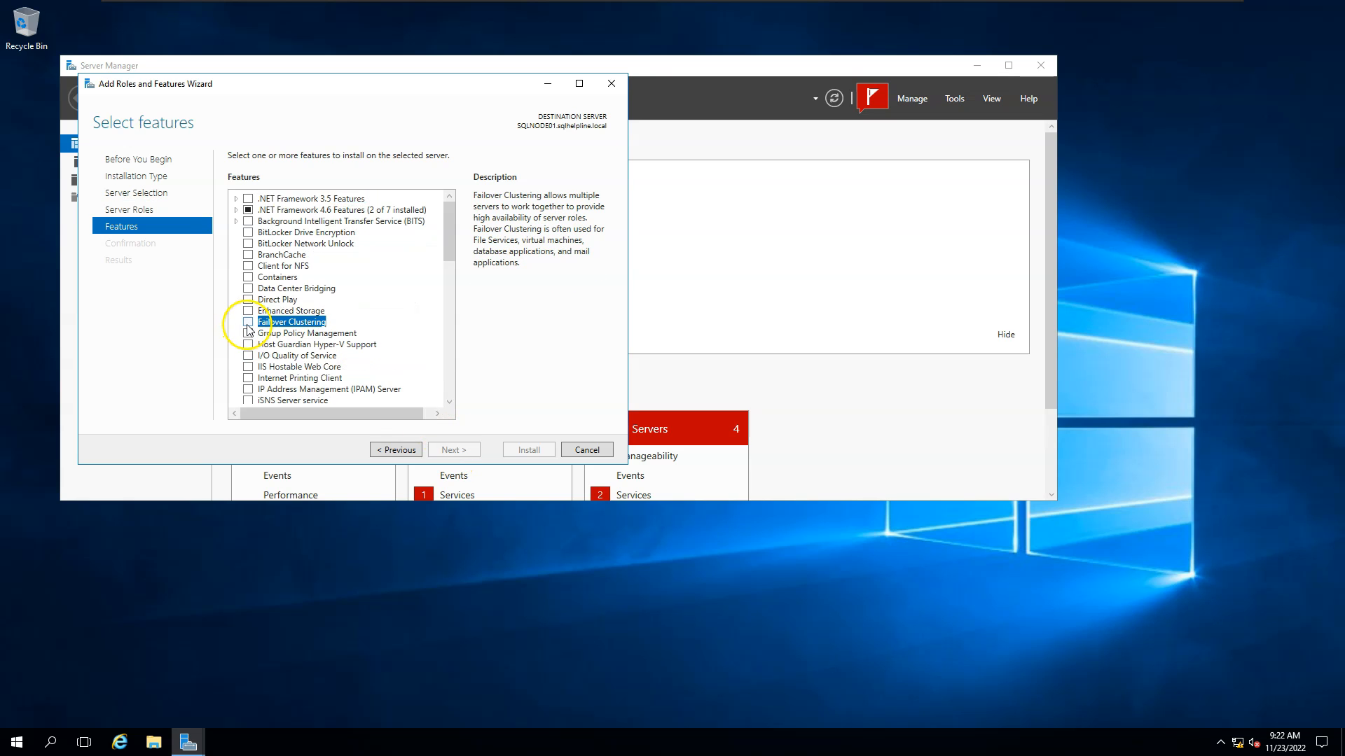
pyautogui.click(414, 390)
pyautogui.click(454, 450)
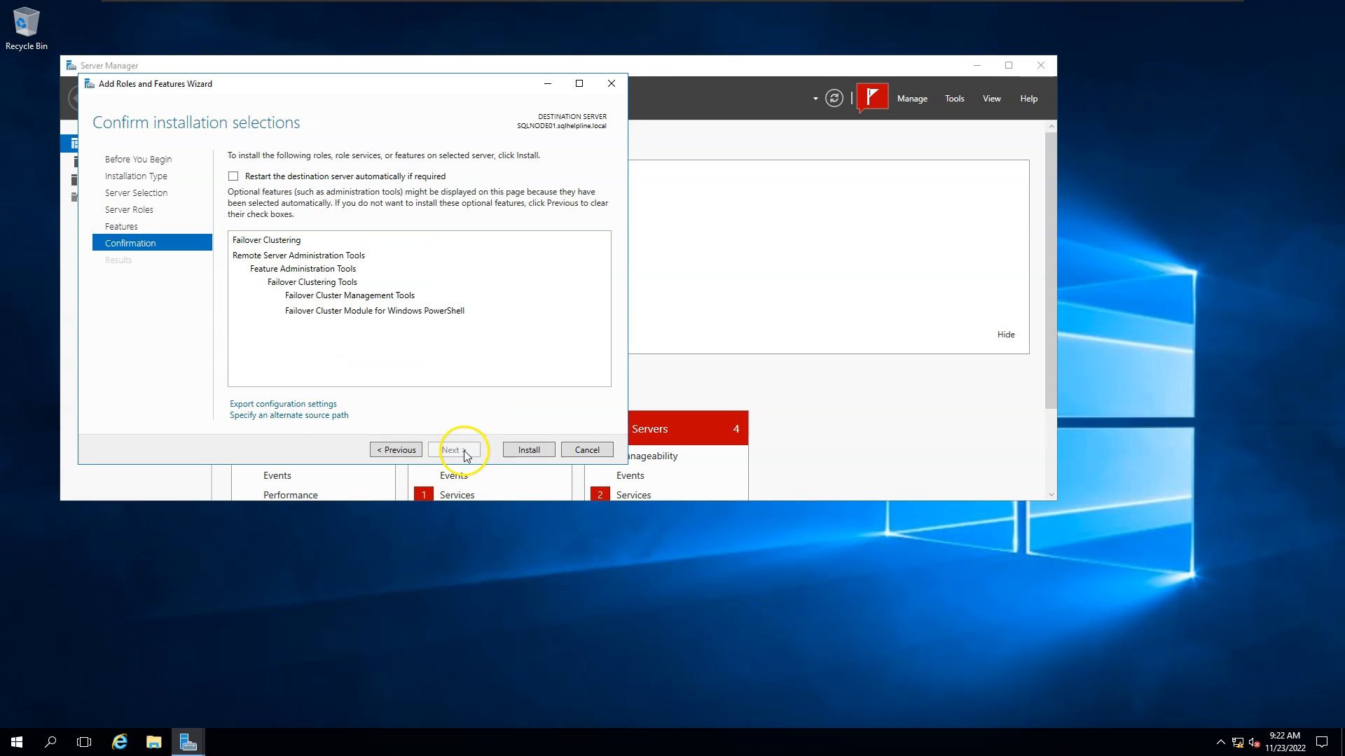
pyautogui.click(529, 450)
# Switch to SQLNODE02, launch Server Manager, and dismiss the still-collecting-inventory message.
pyautogui.moveTo(726, 26)
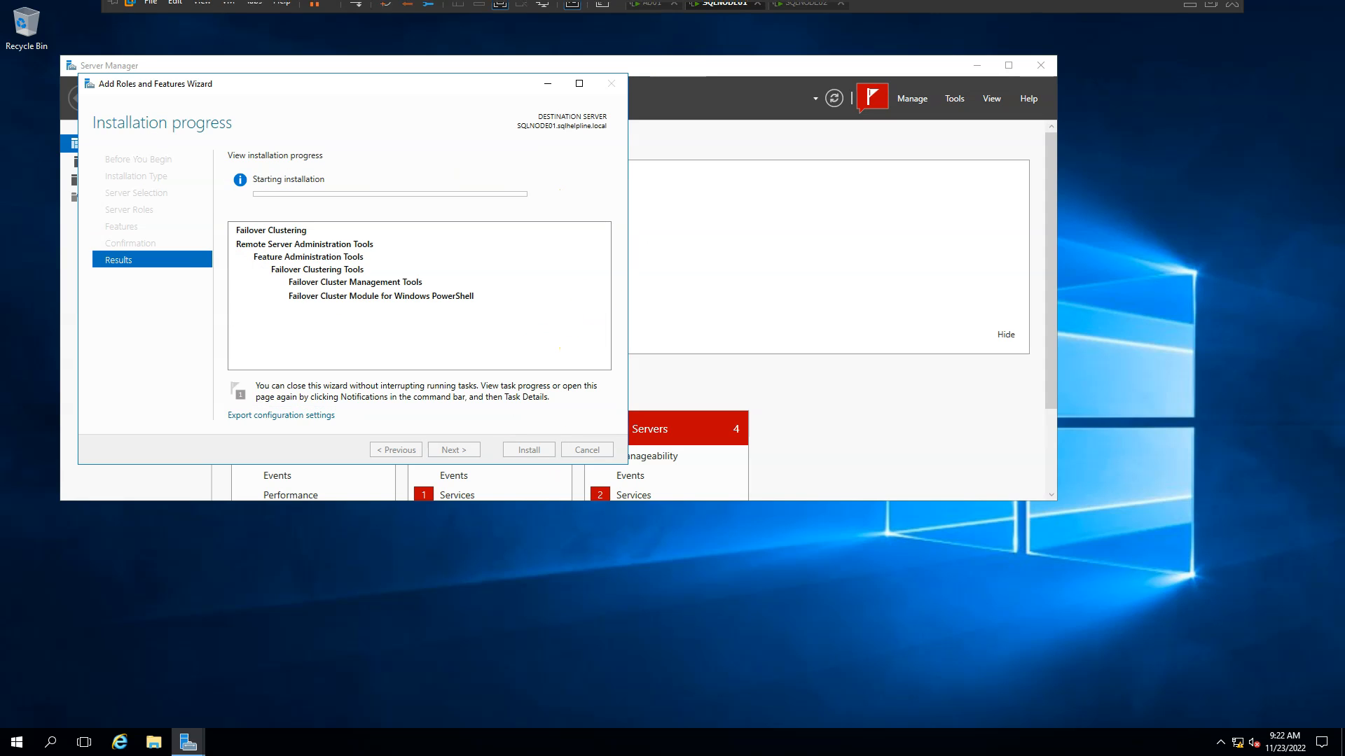
pyautogui.click(805, 10)
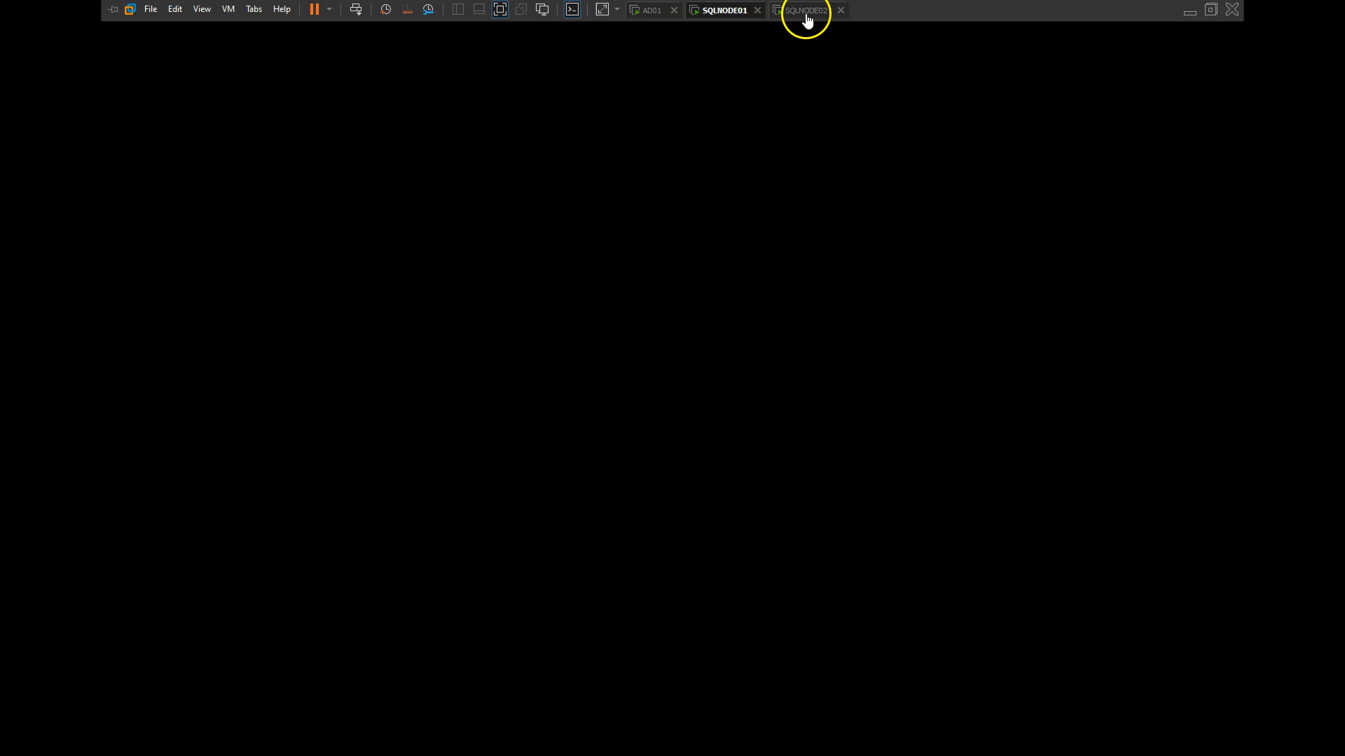
pyautogui.click(15, 741)
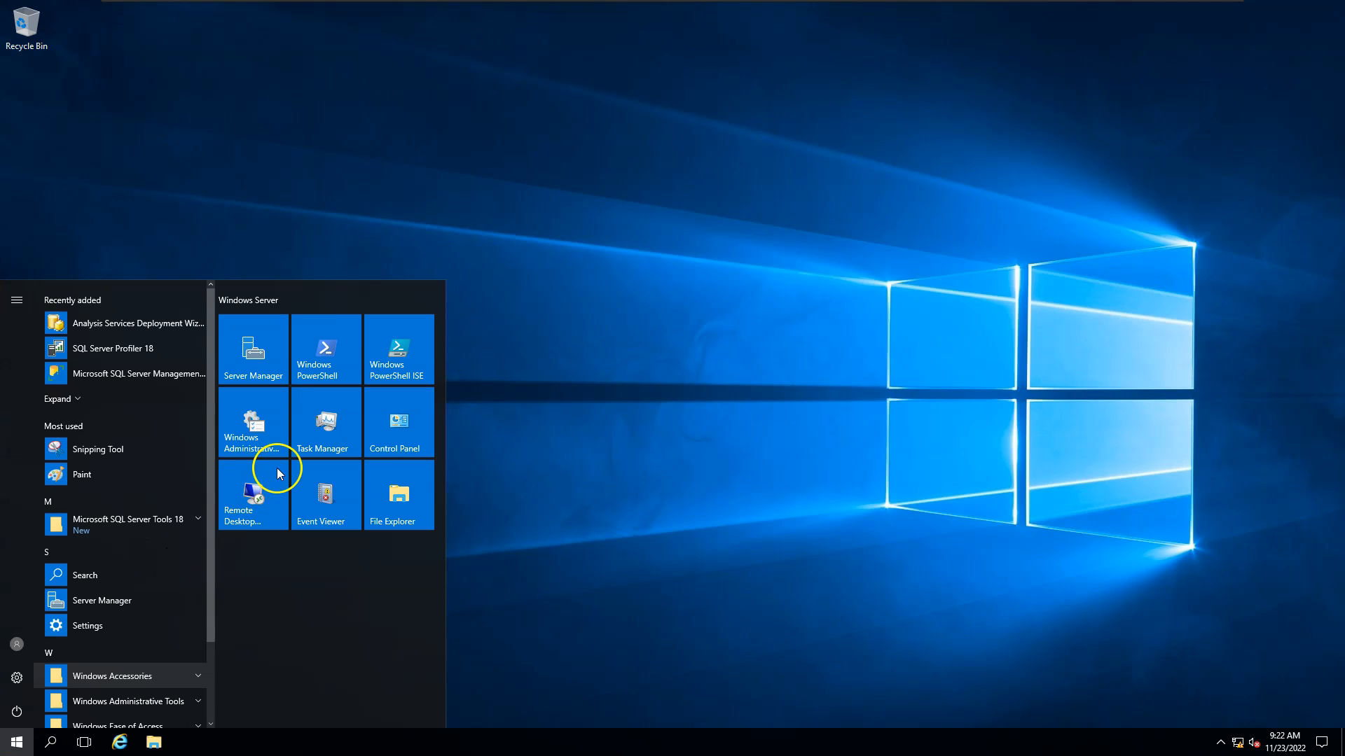
pyautogui.click(262, 355)
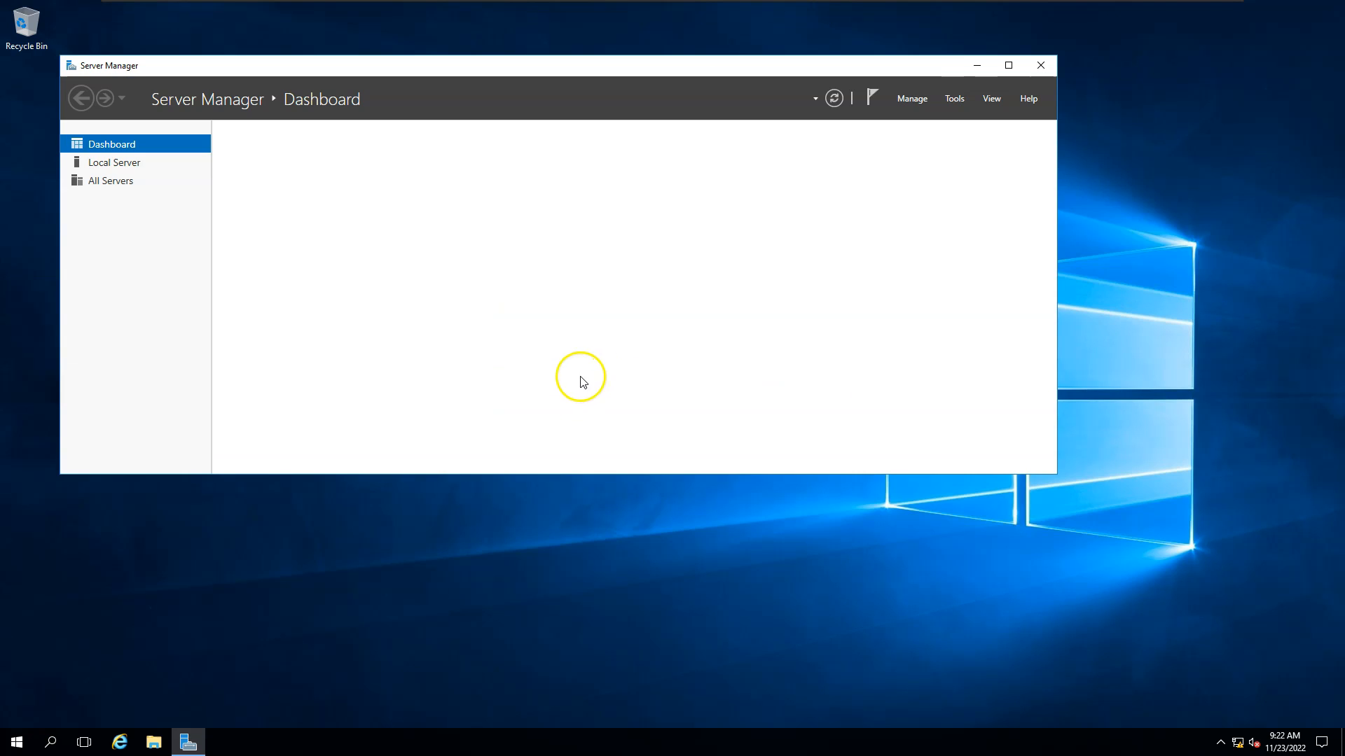
pyautogui.click(471, 236)
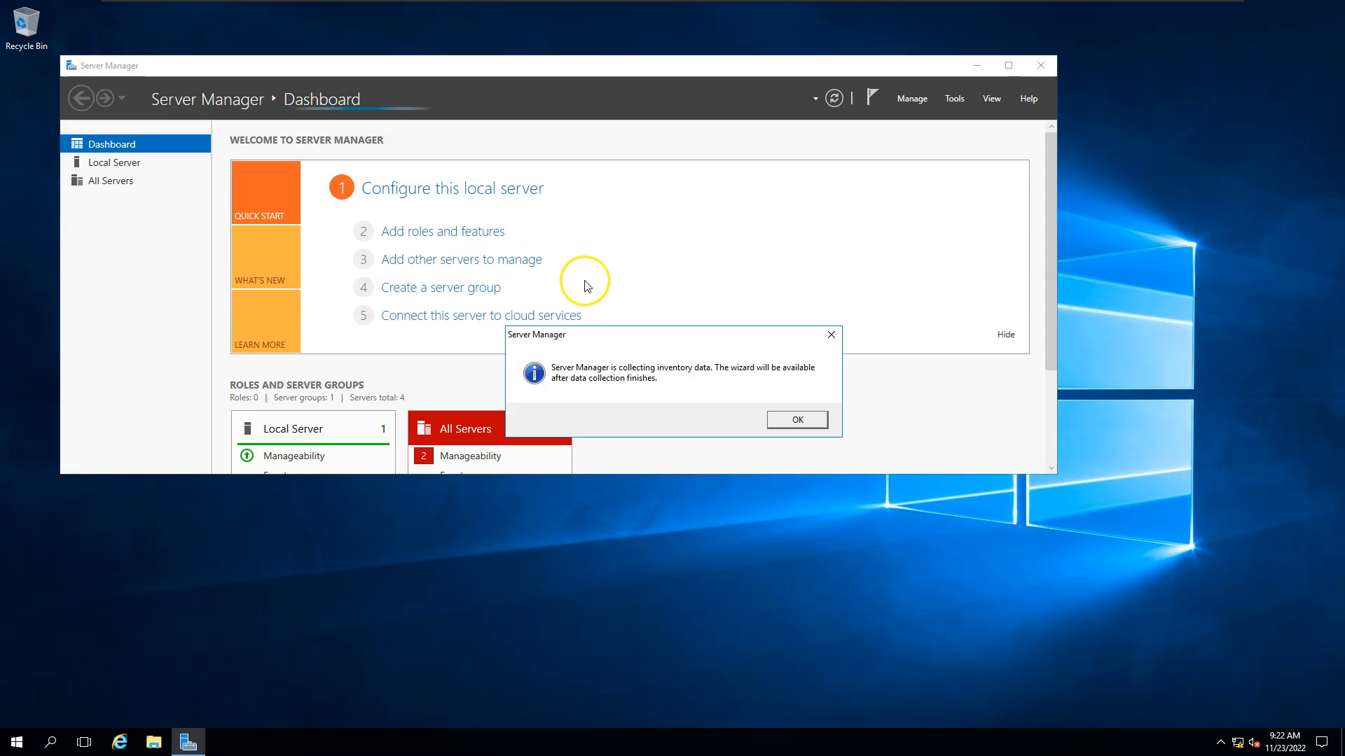
pyautogui.click(793, 424)
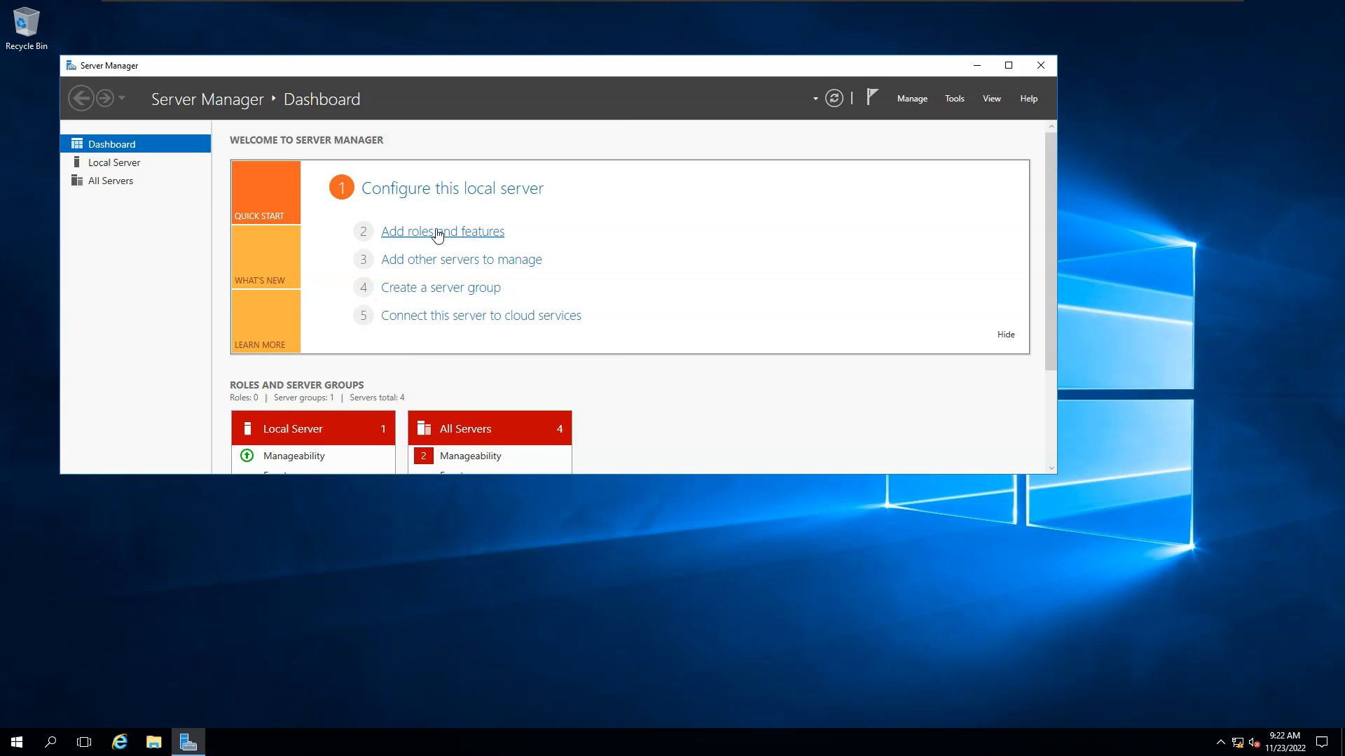
# Select SQLNODE02 as destination, tick Failover Clustering with its management tools, and install.
pyautogui.click(438, 233)
pyautogui.click(443, 452)
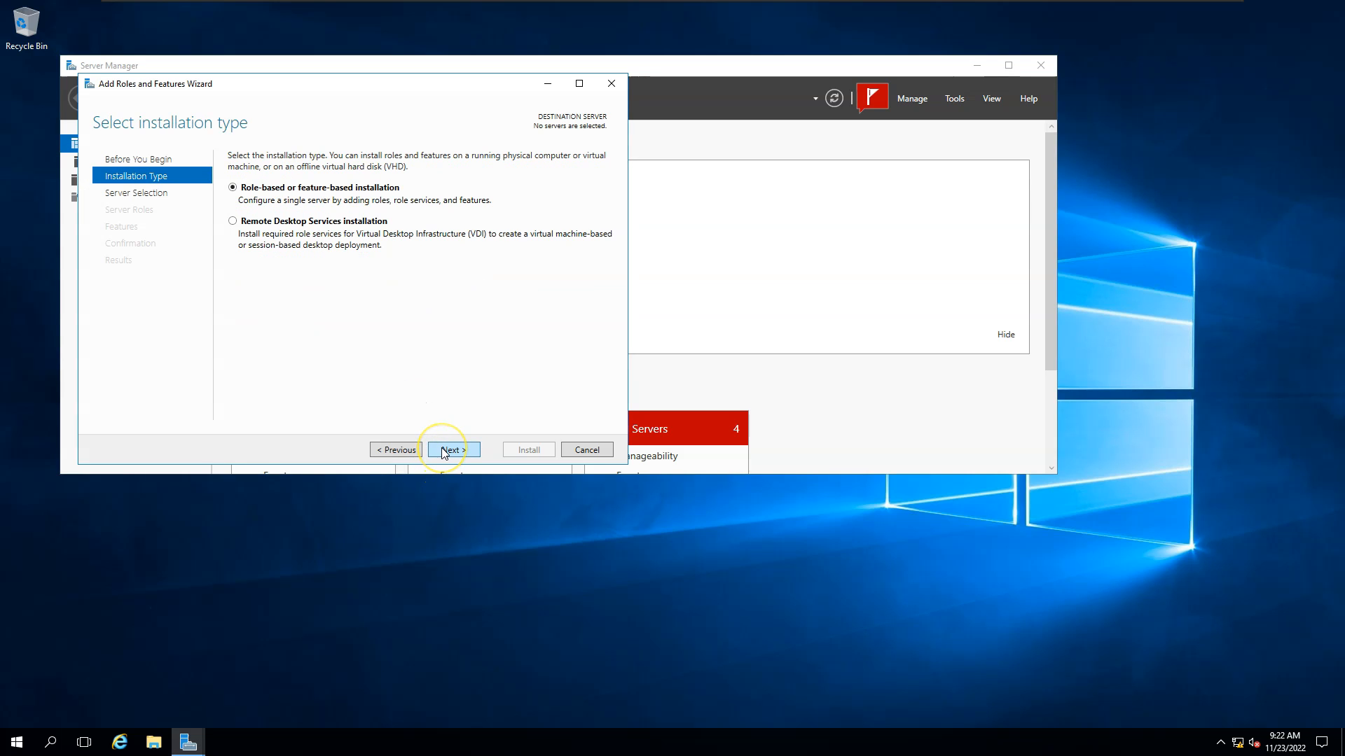
pyautogui.click(443, 452)
pyautogui.click(304, 292)
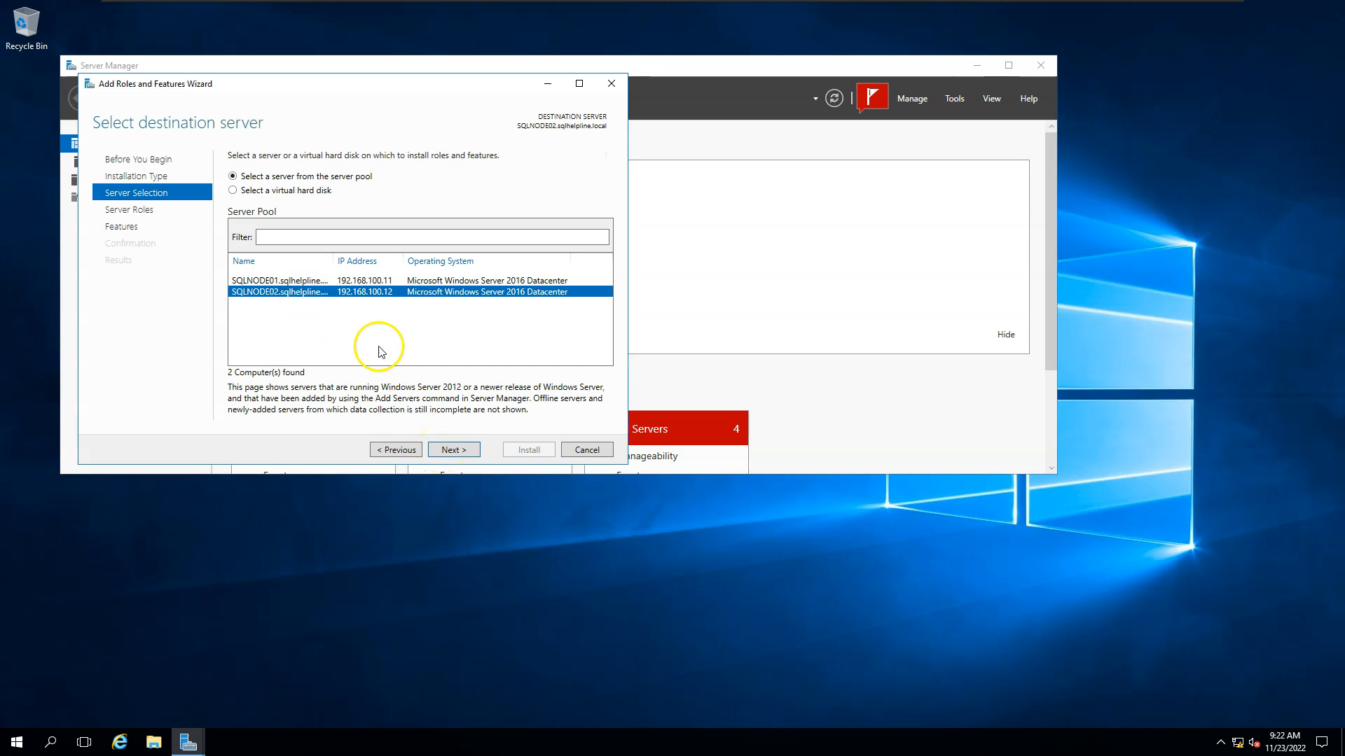
pyautogui.click(457, 450)
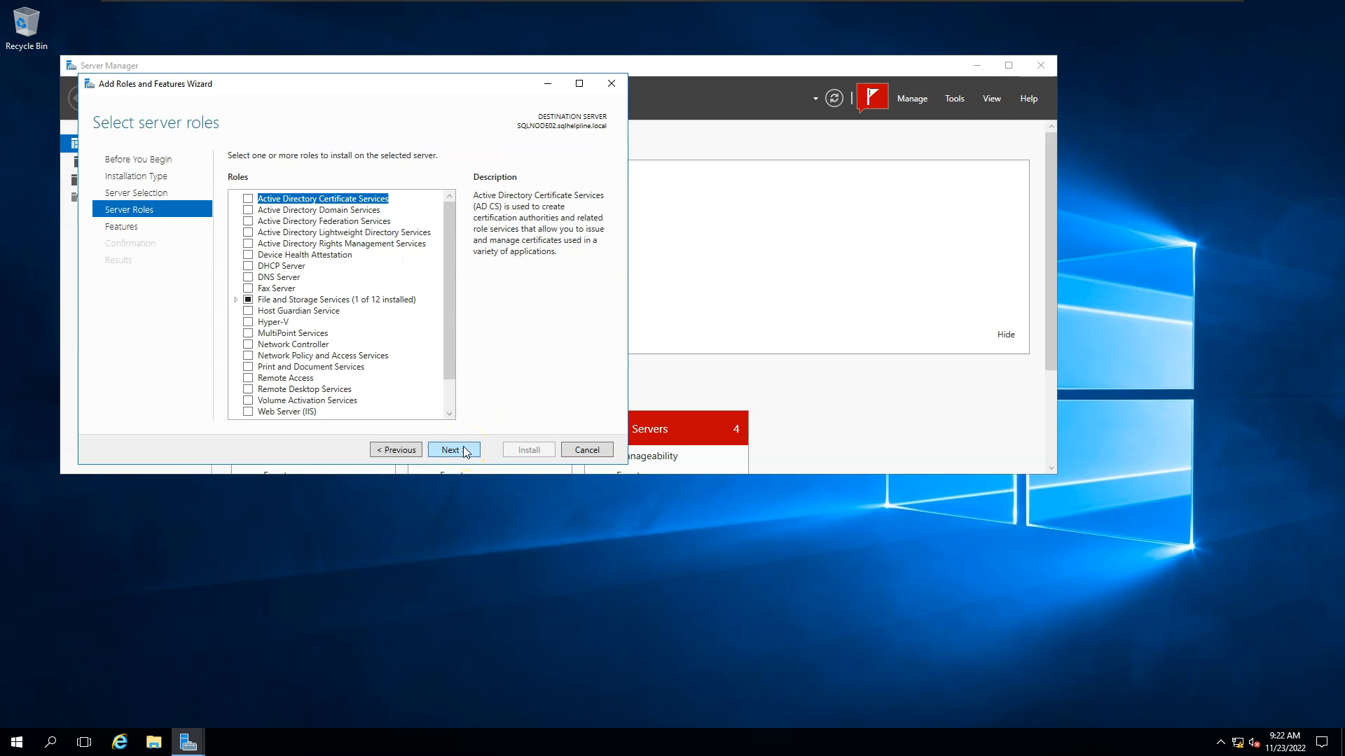
pyautogui.click(465, 450)
pyautogui.click(250, 327)
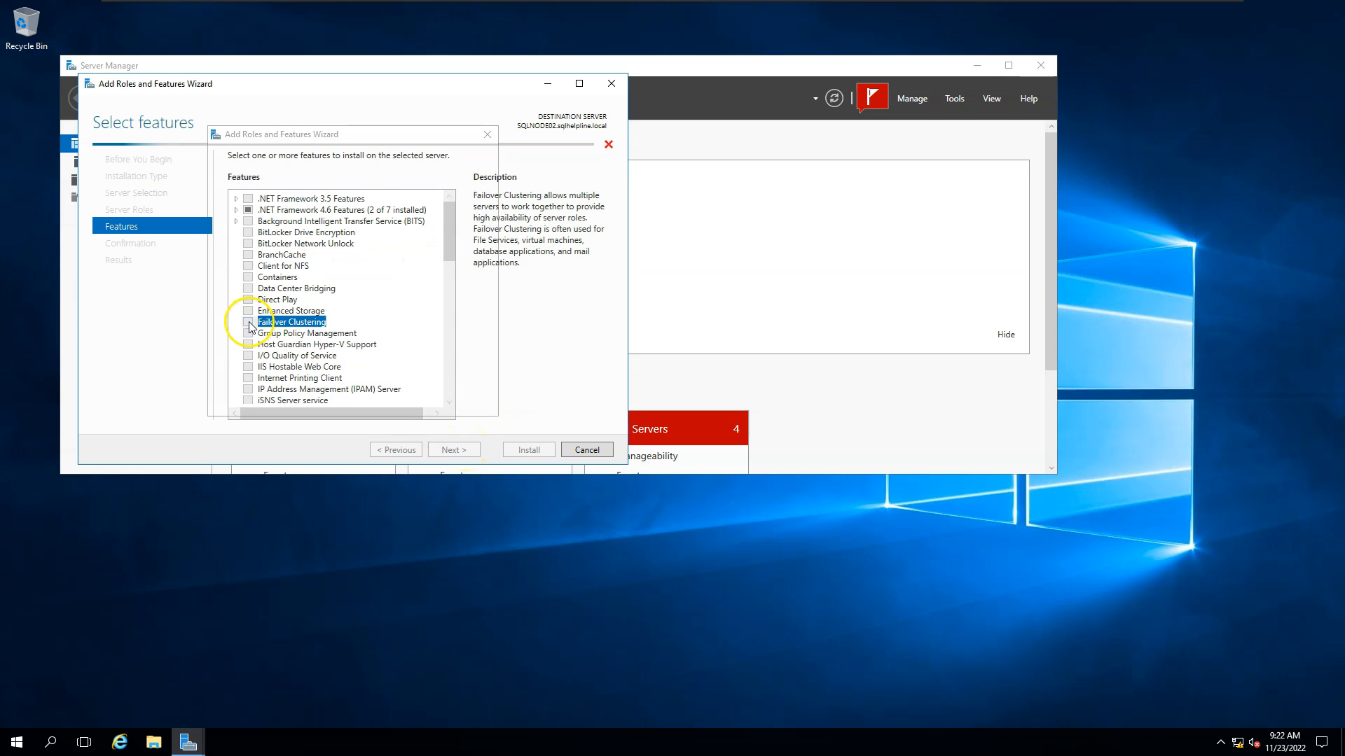
pyautogui.click(392, 388)
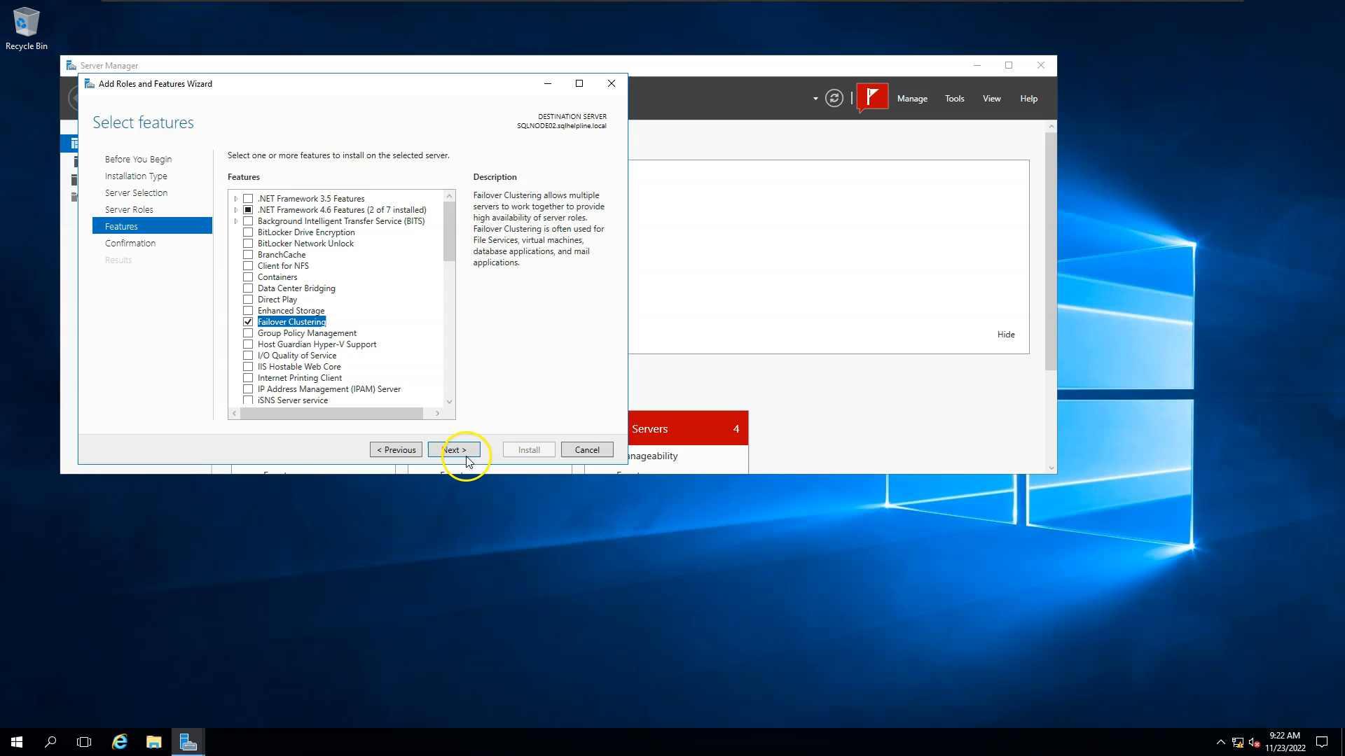
pyautogui.click(456, 450)
pyautogui.click(529, 449)
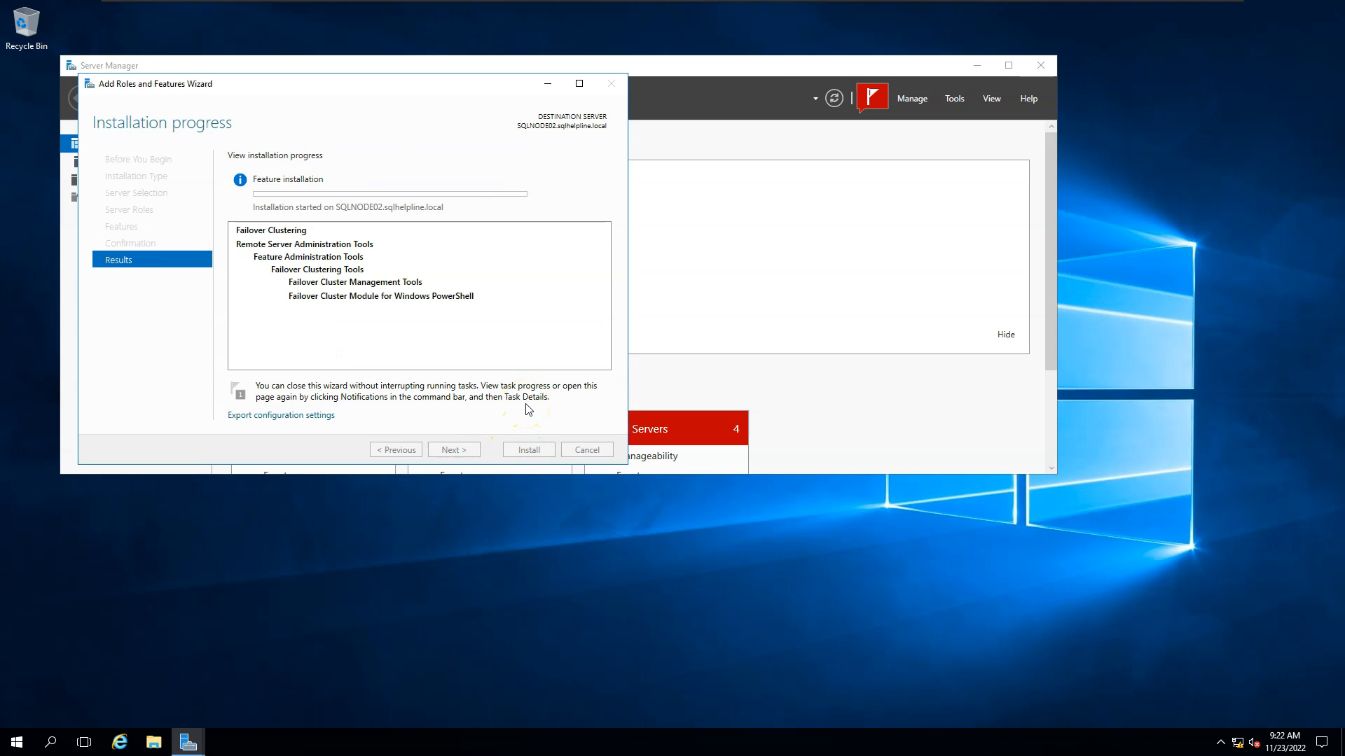
# Close the completed Failover Clustering installation wizards on SQLNODE01 and SQLNODE02.
pyautogui.moveTo(770, 4)
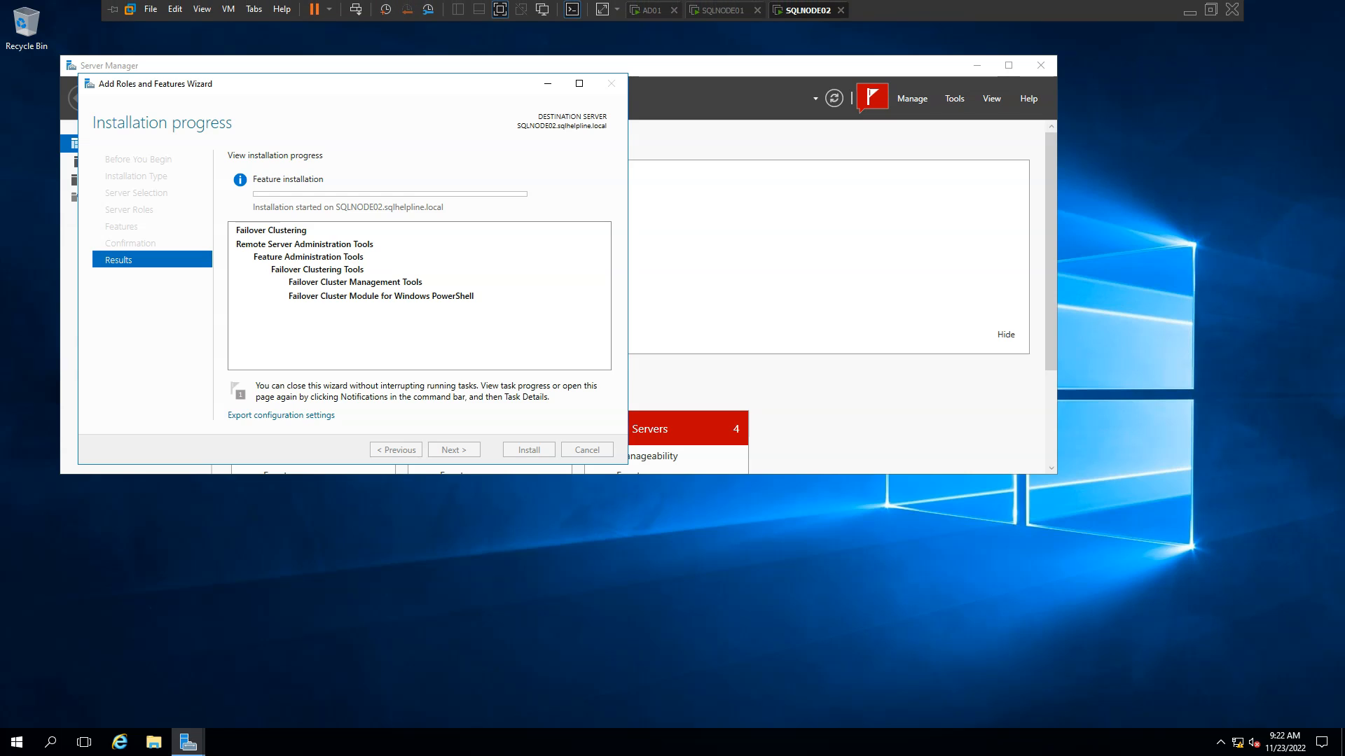
pyautogui.click(725, 10)
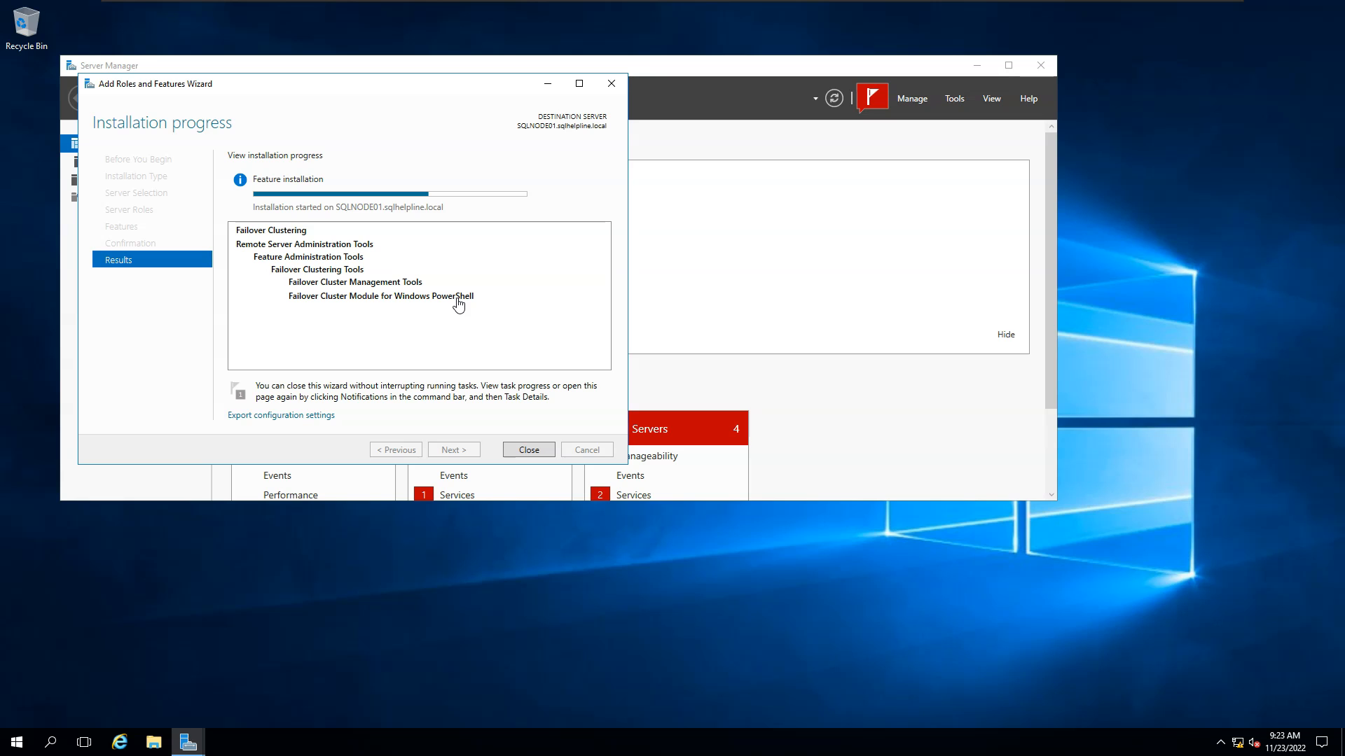
pyautogui.click(514, 458)
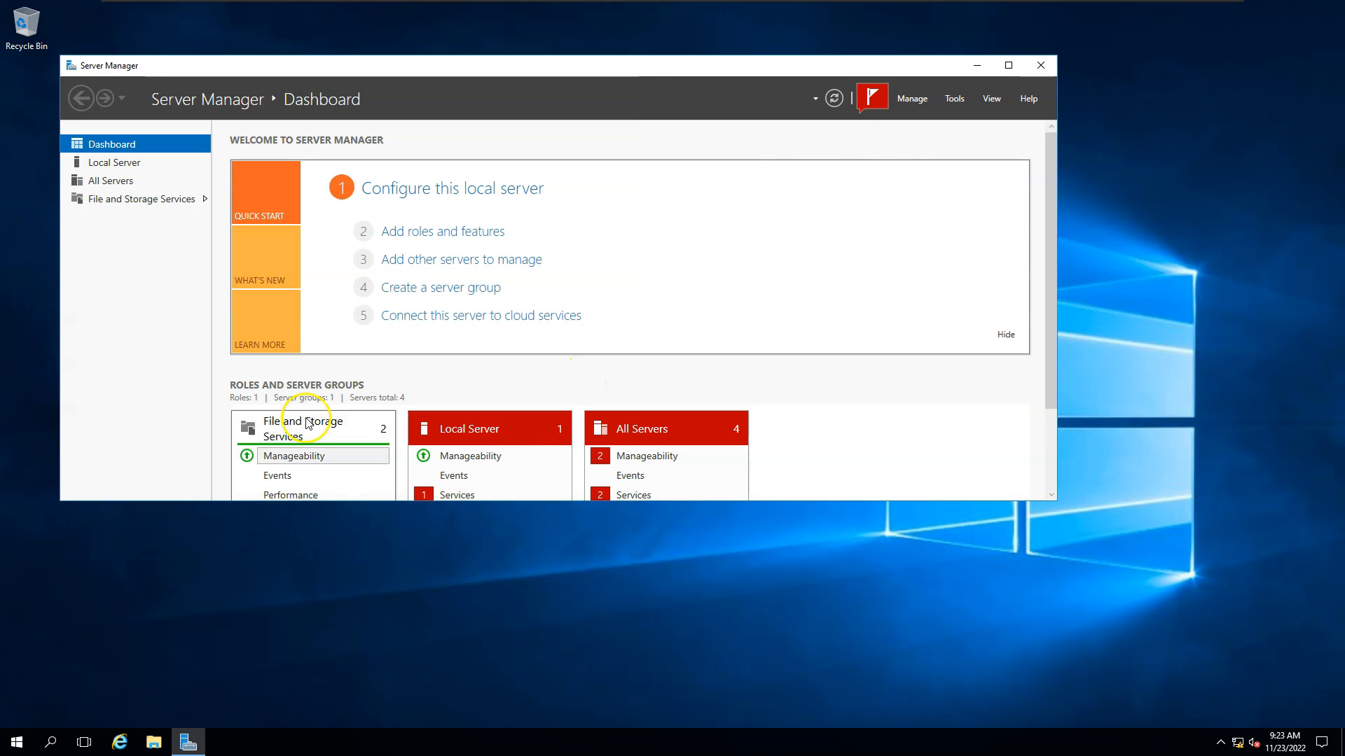
pyautogui.click(15, 741)
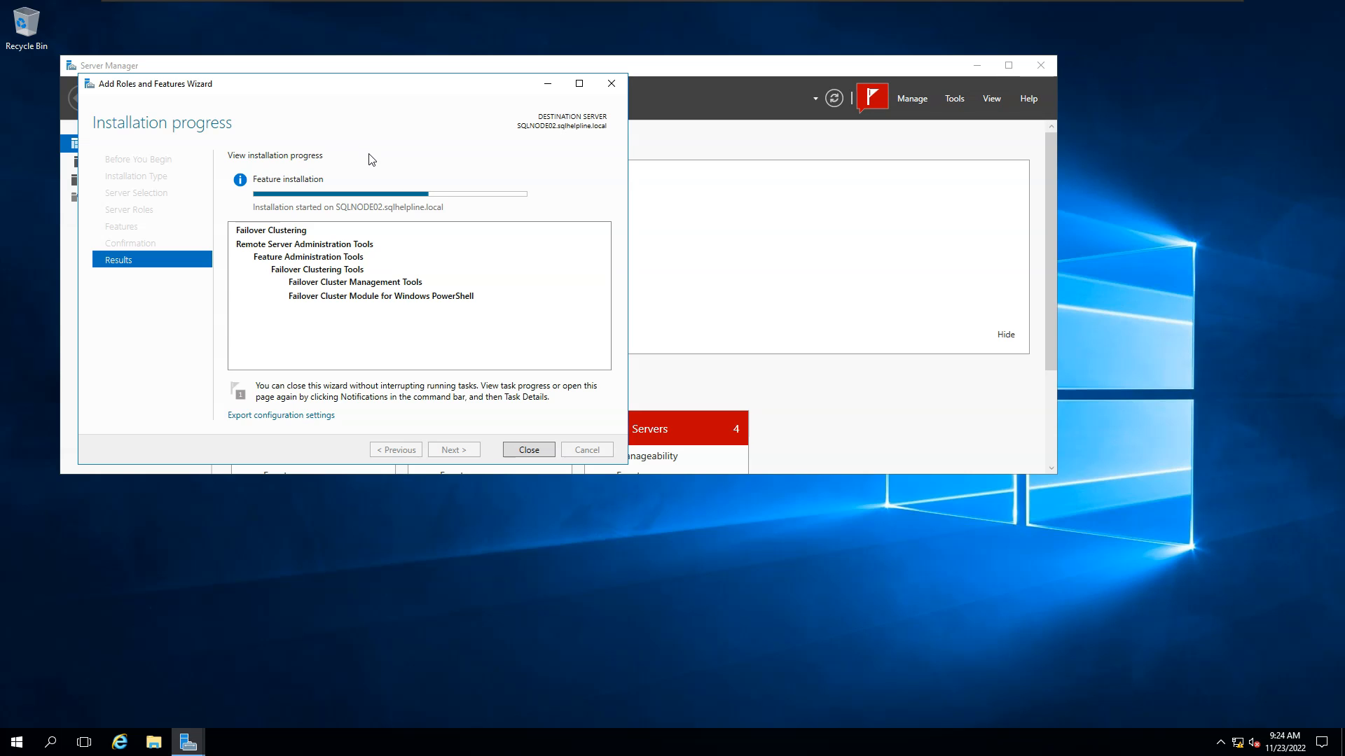
pyautogui.click(375, 154)
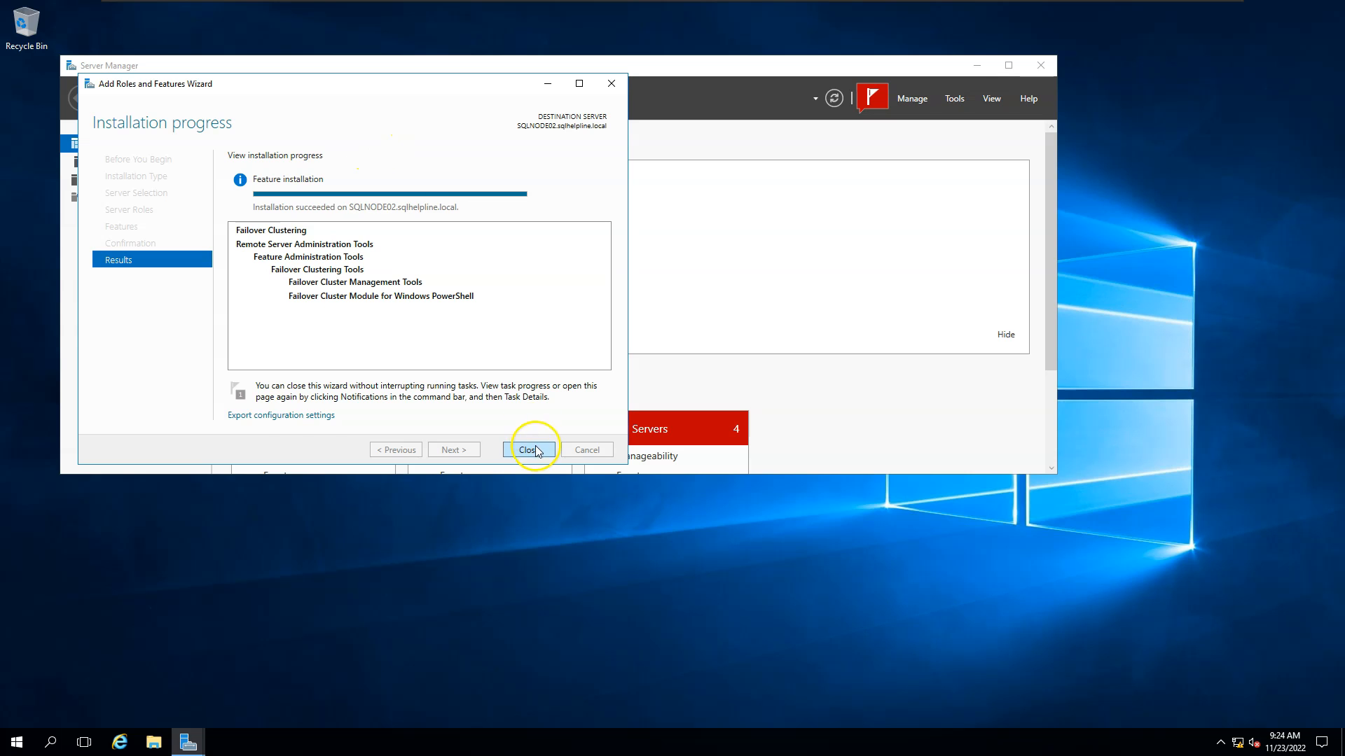
pyautogui.click(528, 450)
pyautogui.click(18, 743)
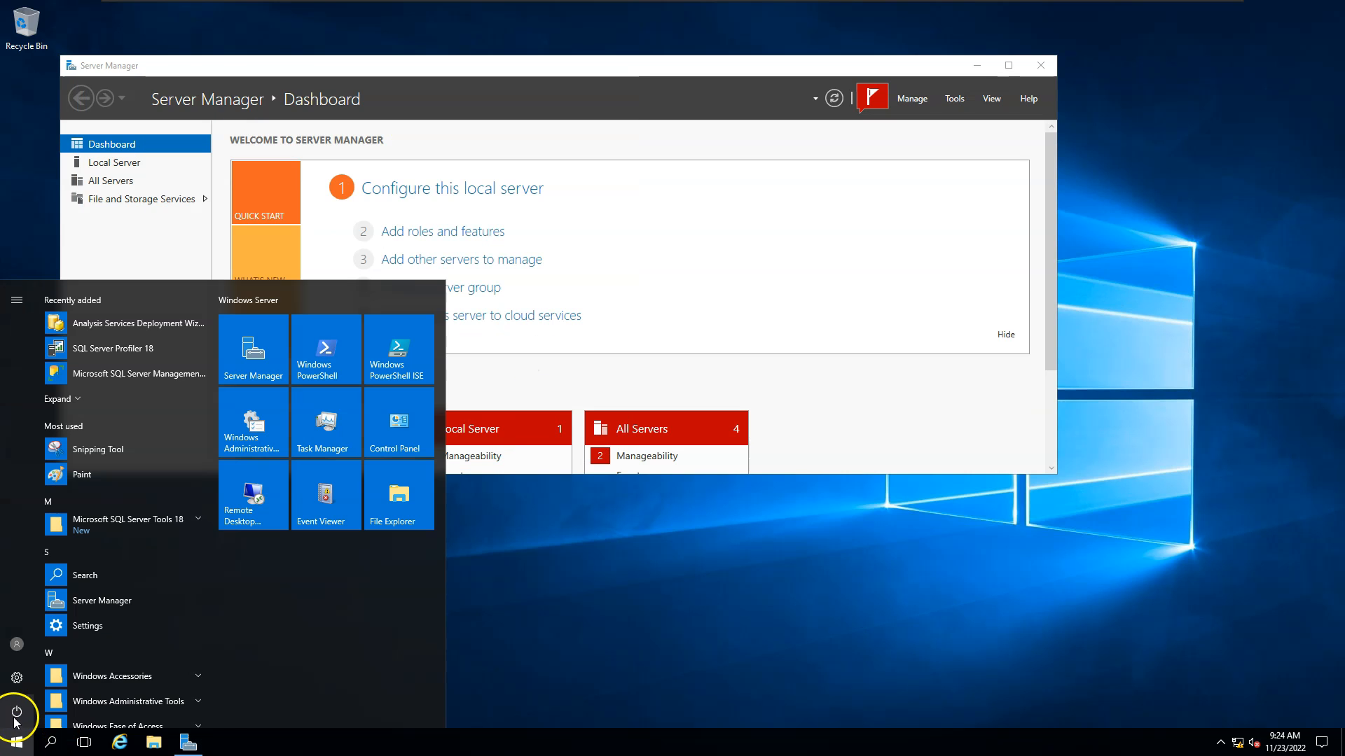
# Restart the SQLNODE02 server from the Start menu power options.
pyautogui.click(17, 711)
pyautogui.click(77, 674)
pyautogui.click(207, 671)
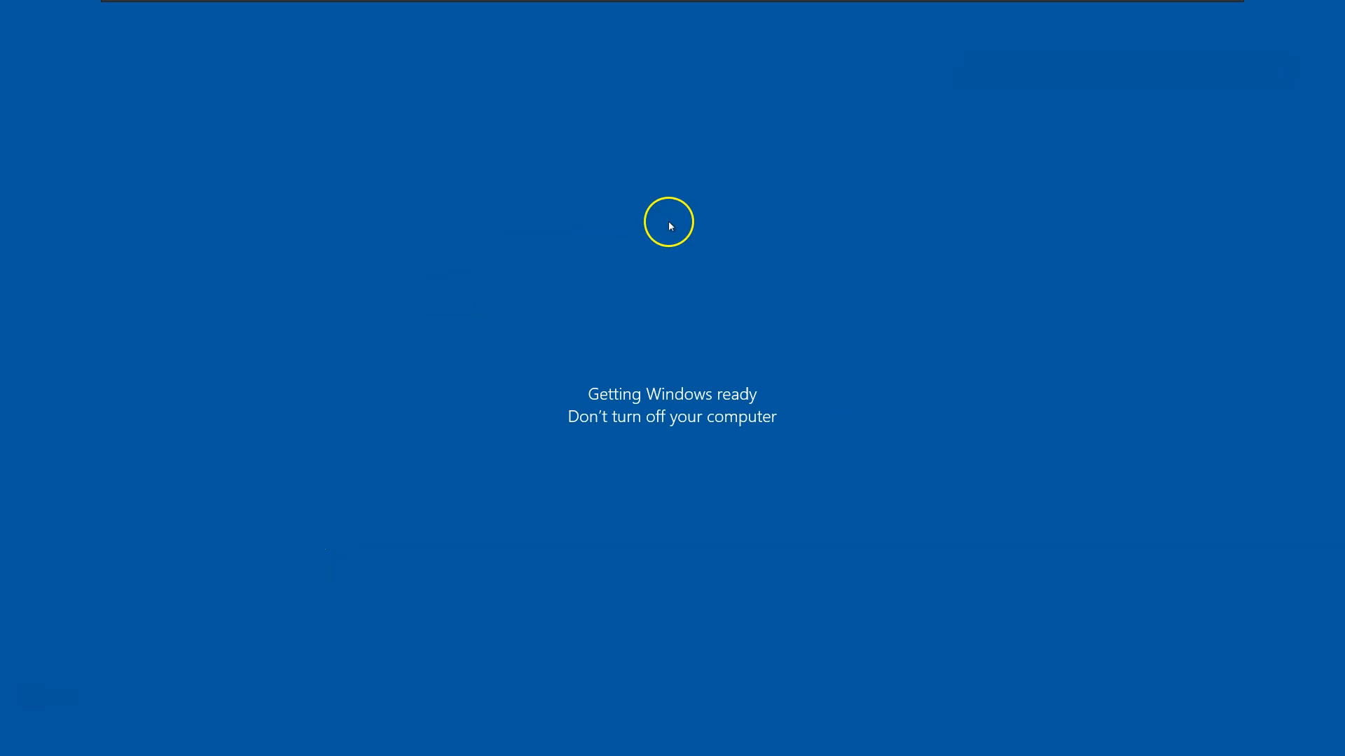
# Sign in as the domain administrator on SQLNODE01 and then on SQLNODE02.
pyautogui.moveTo(770, 1)
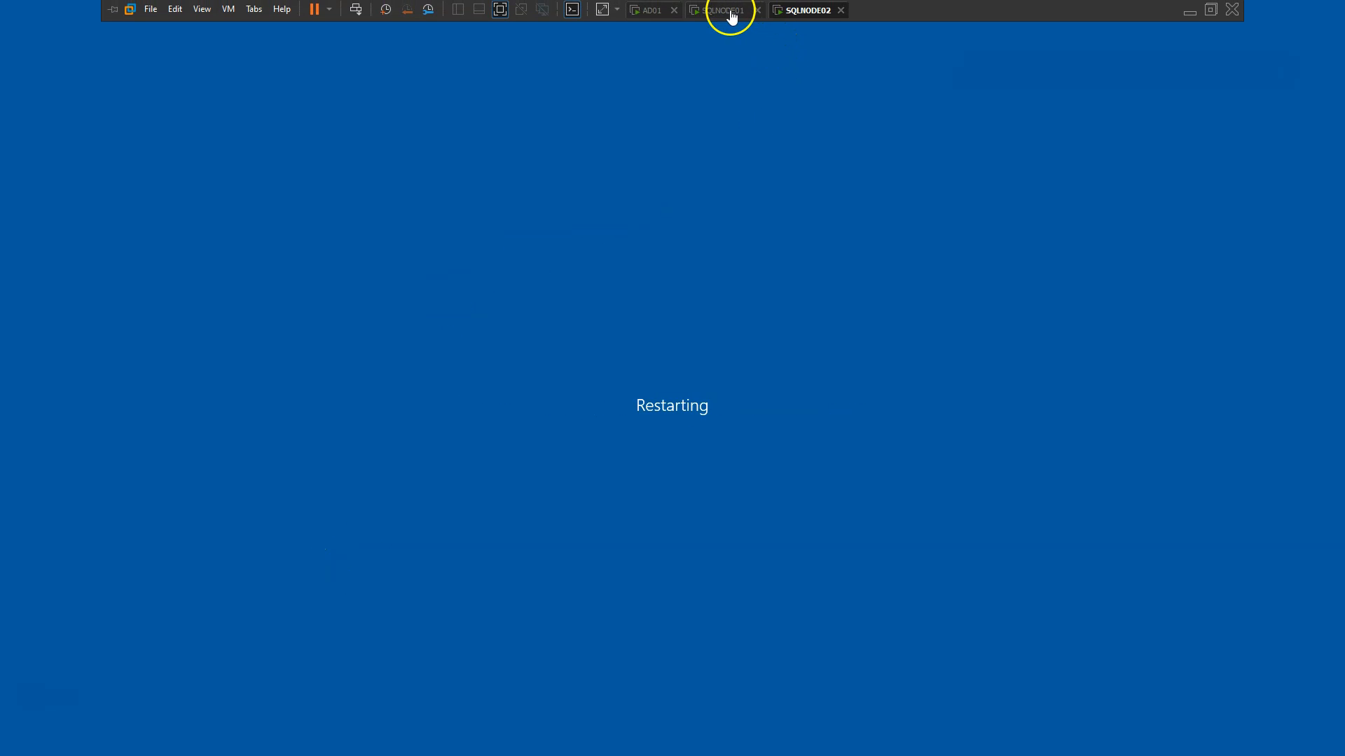
pyautogui.click(726, 10)
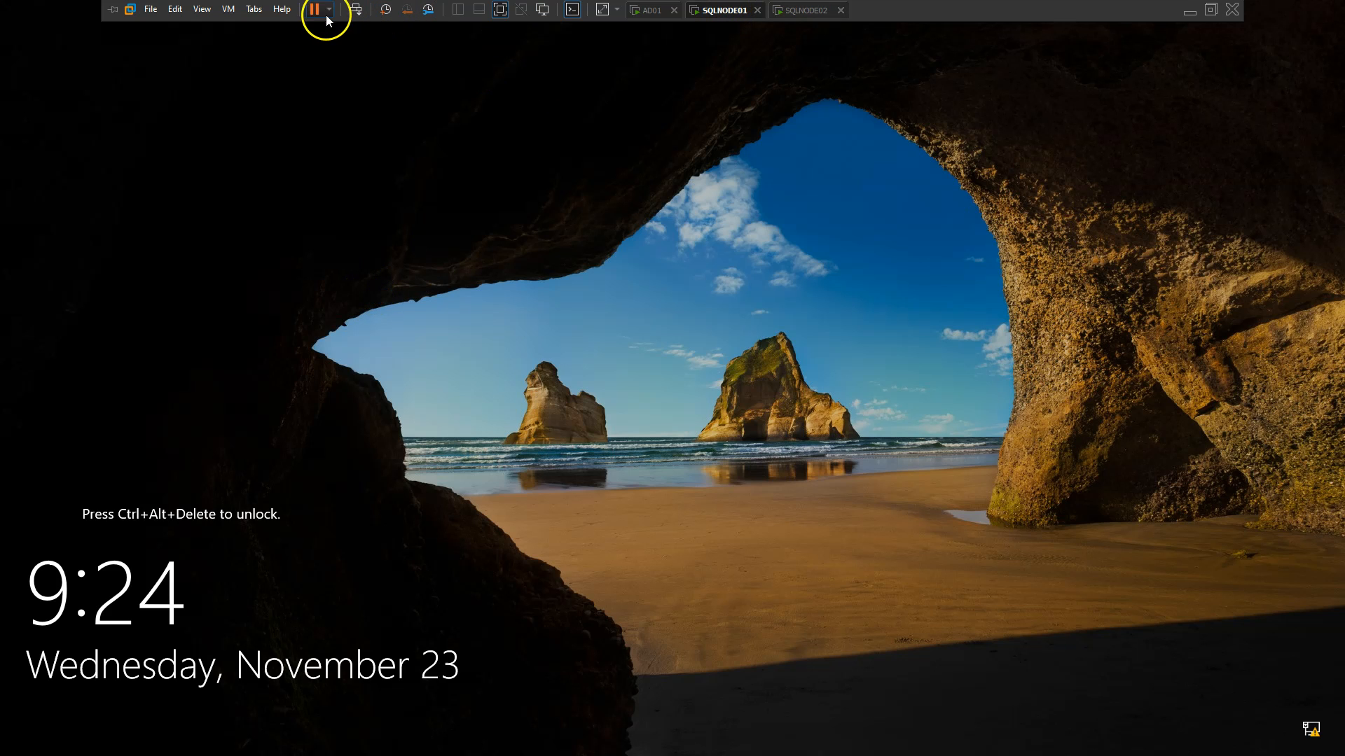
pyautogui.click(356, 10)
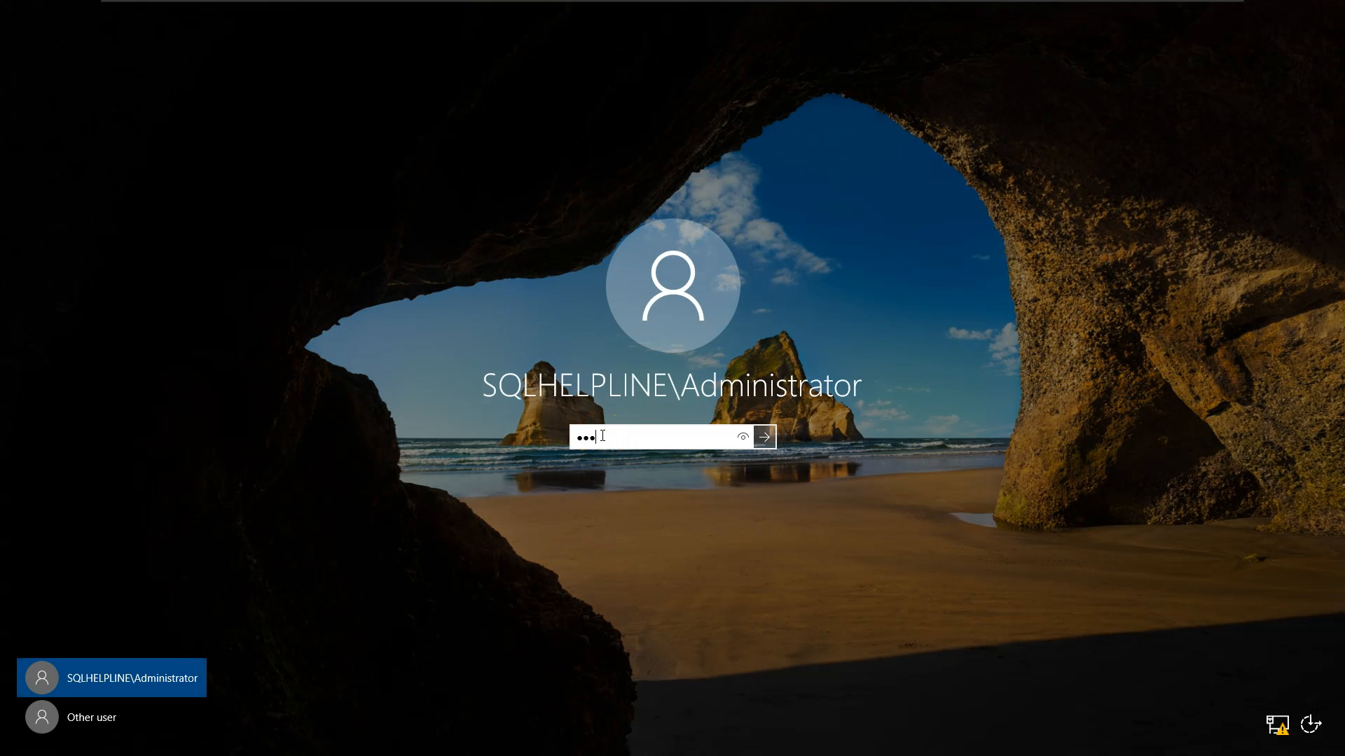
pyautogui.press('Return')
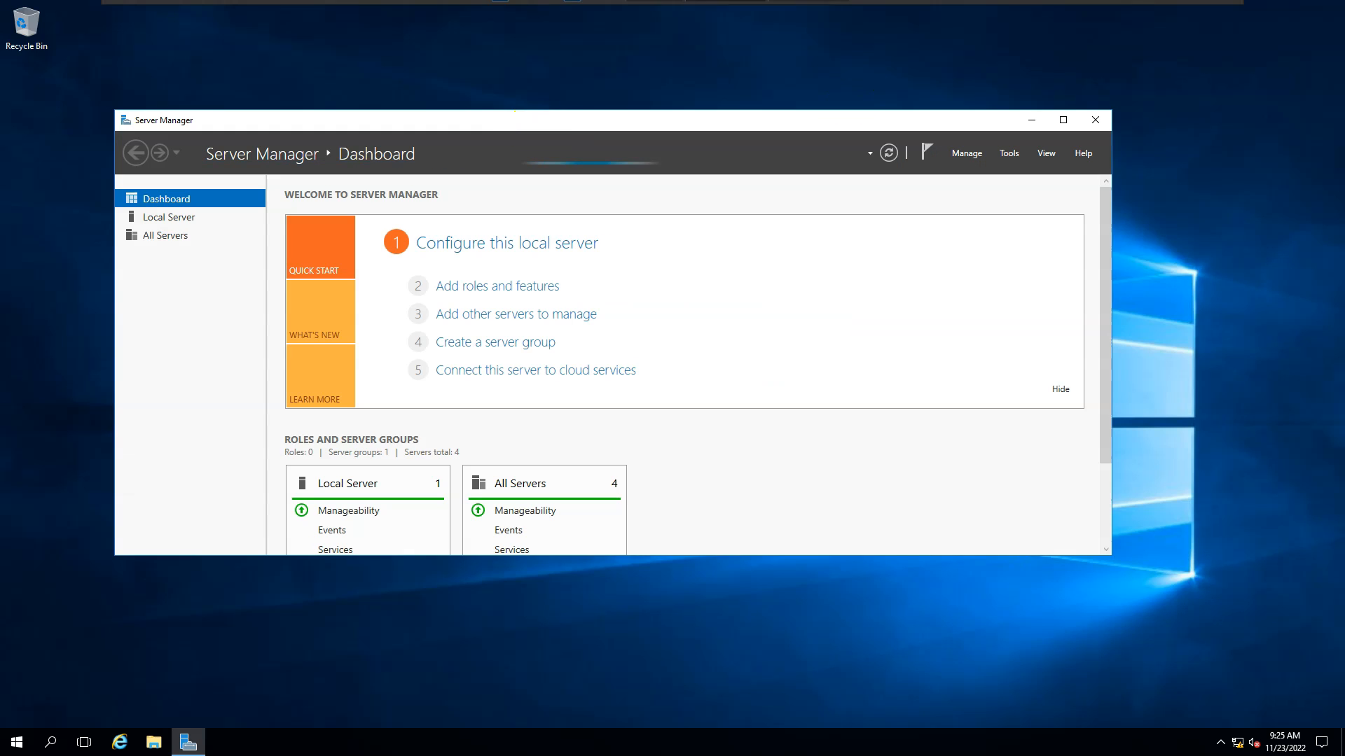
pyautogui.click(792, 12)
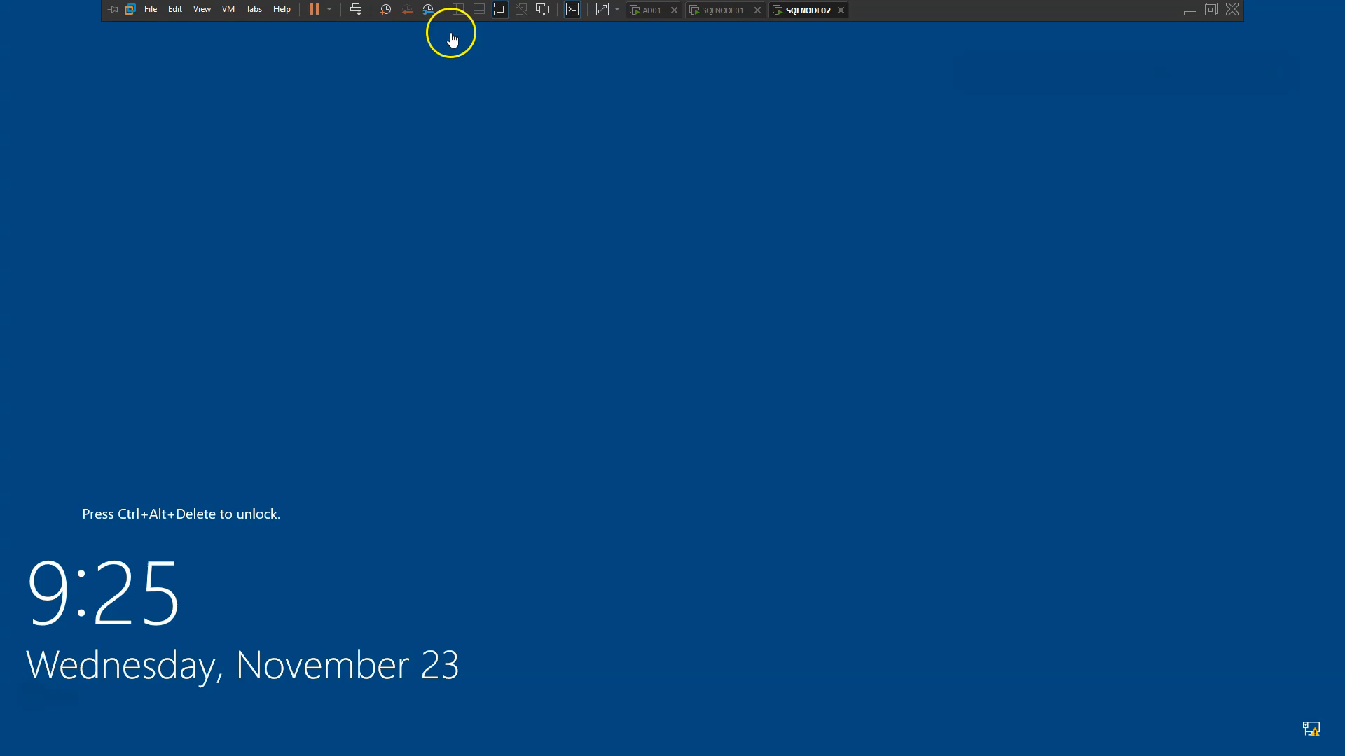
pyautogui.click(356, 10)
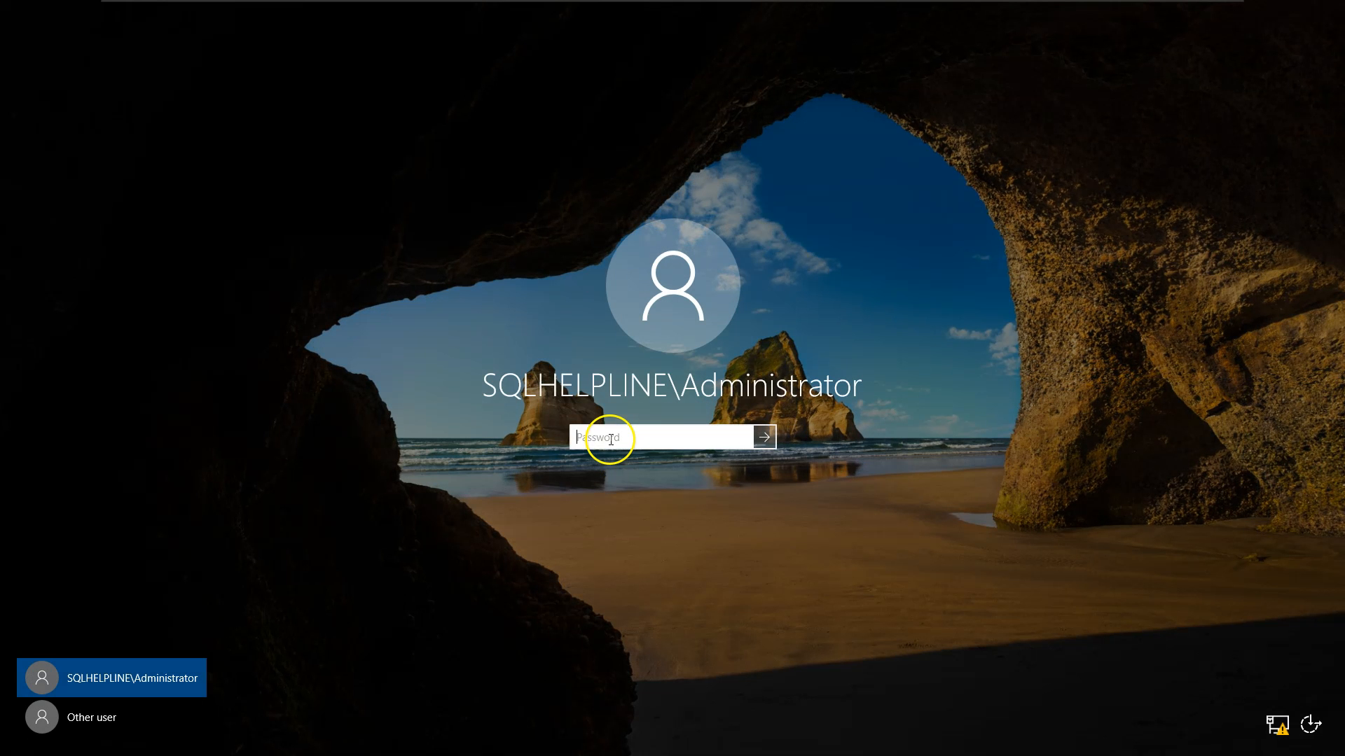
pyautogui.press('Return')
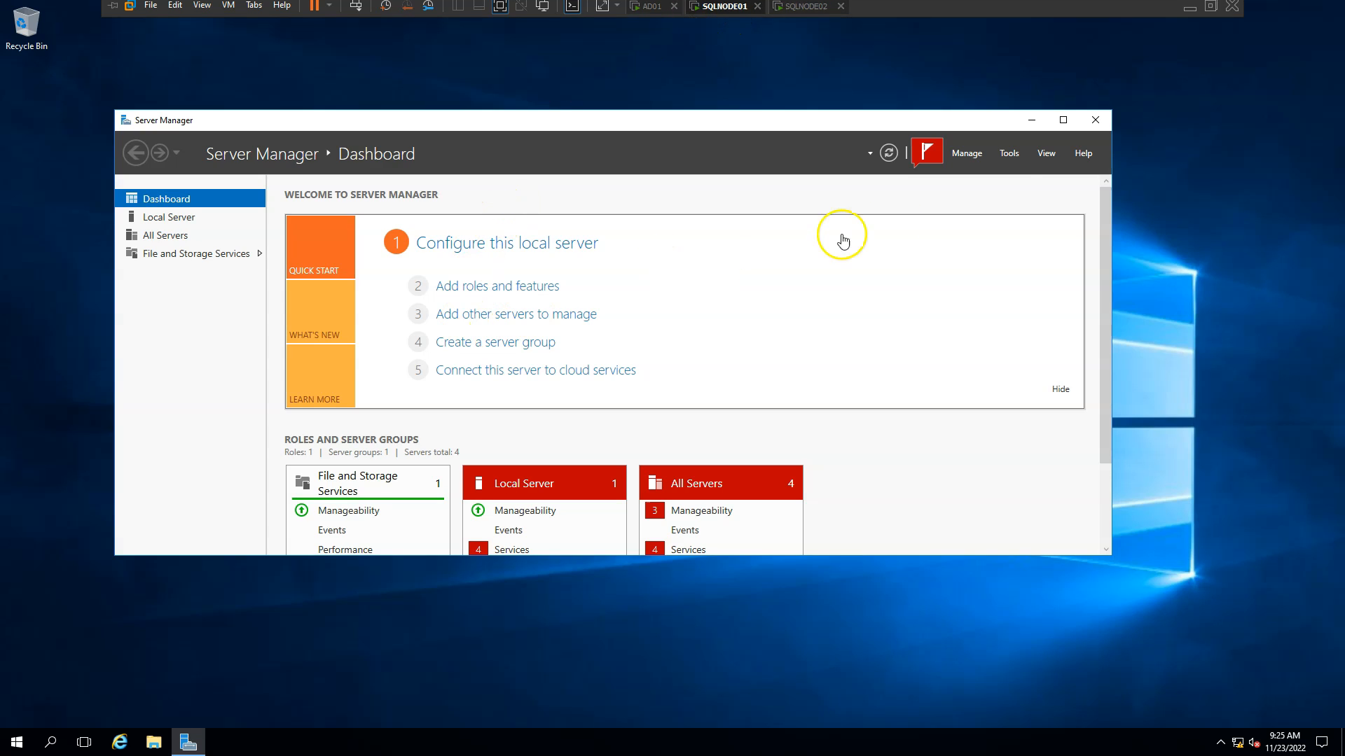
# Open Failover Cluster Manager's Create Cluster Wizard and add servers SQLNODE01 and SQLNODE02.
pyautogui.click(1012, 155)
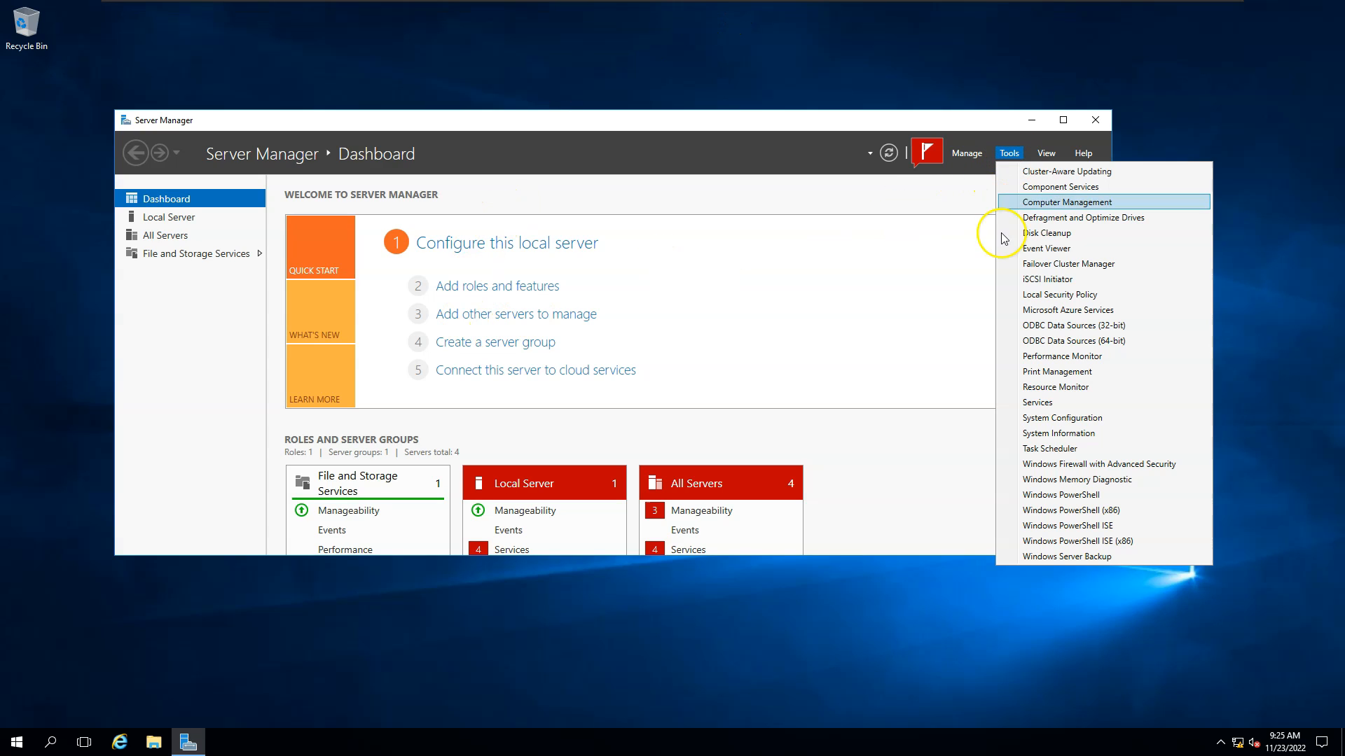
pyautogui.click(1029, 270)
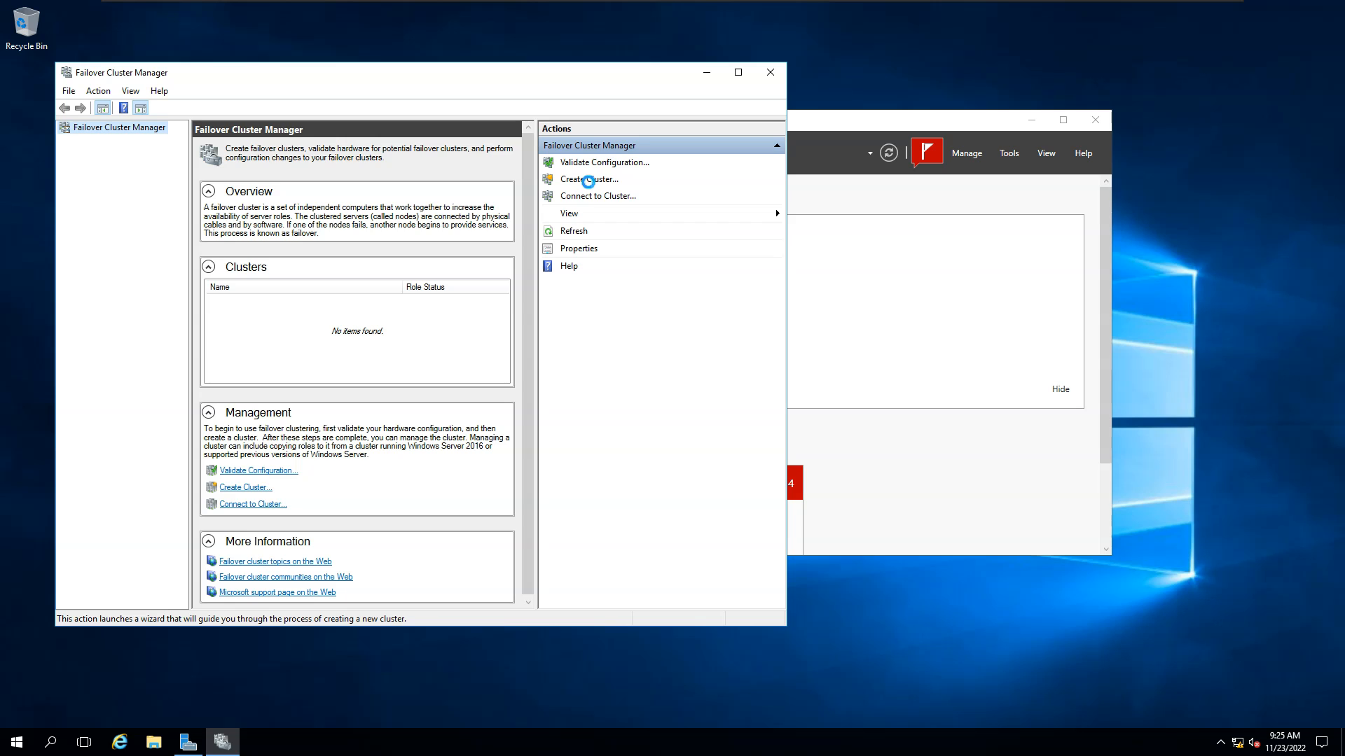
pyautogui.click(604, 177)
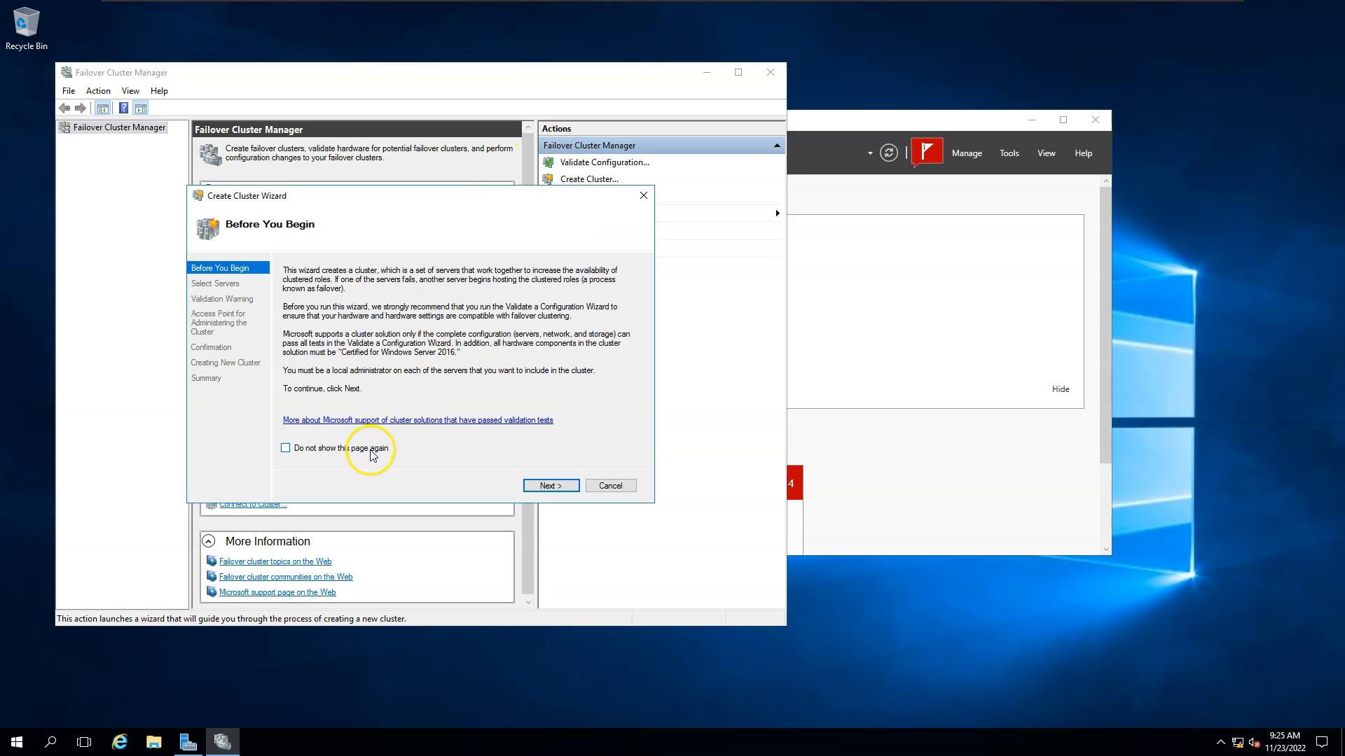
pyautogui.click(552, 487)
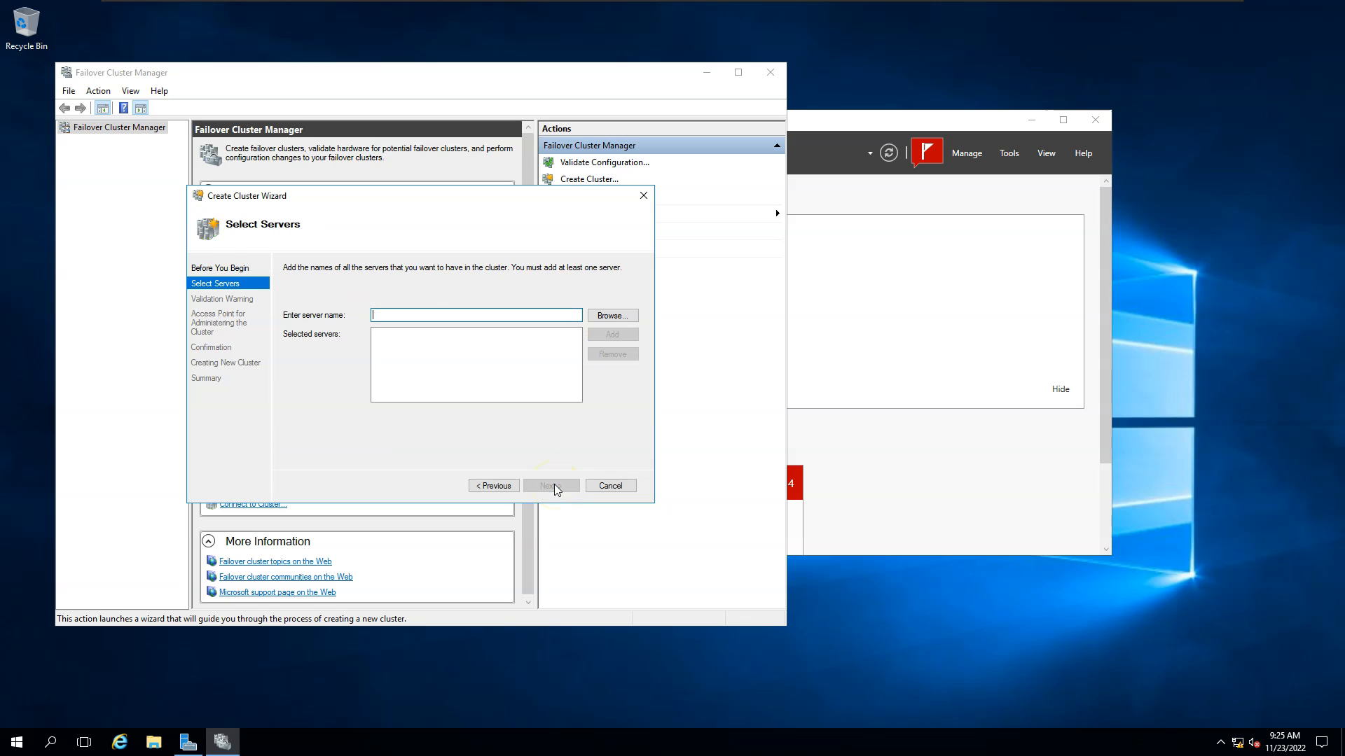
pyautogui.write('SQLNODE01,SQLNODE')
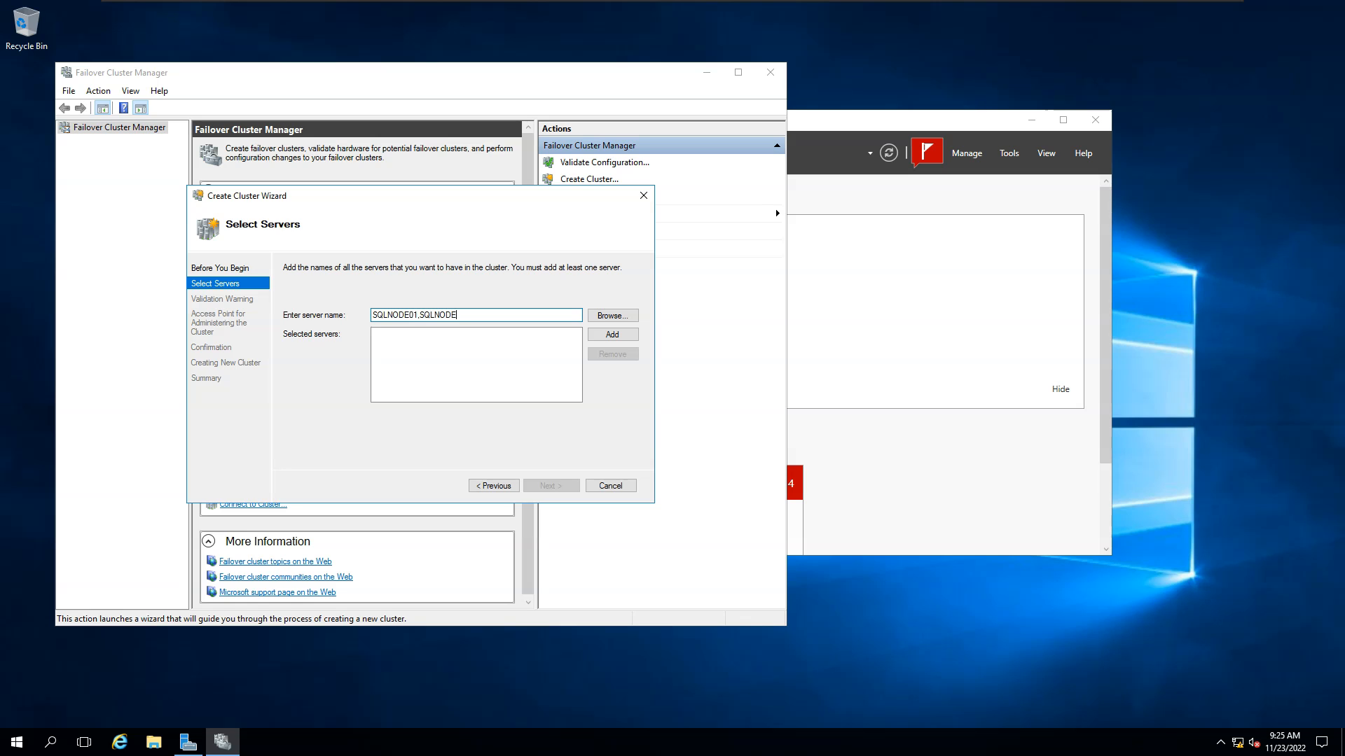
pyautogui.click(611, 335)
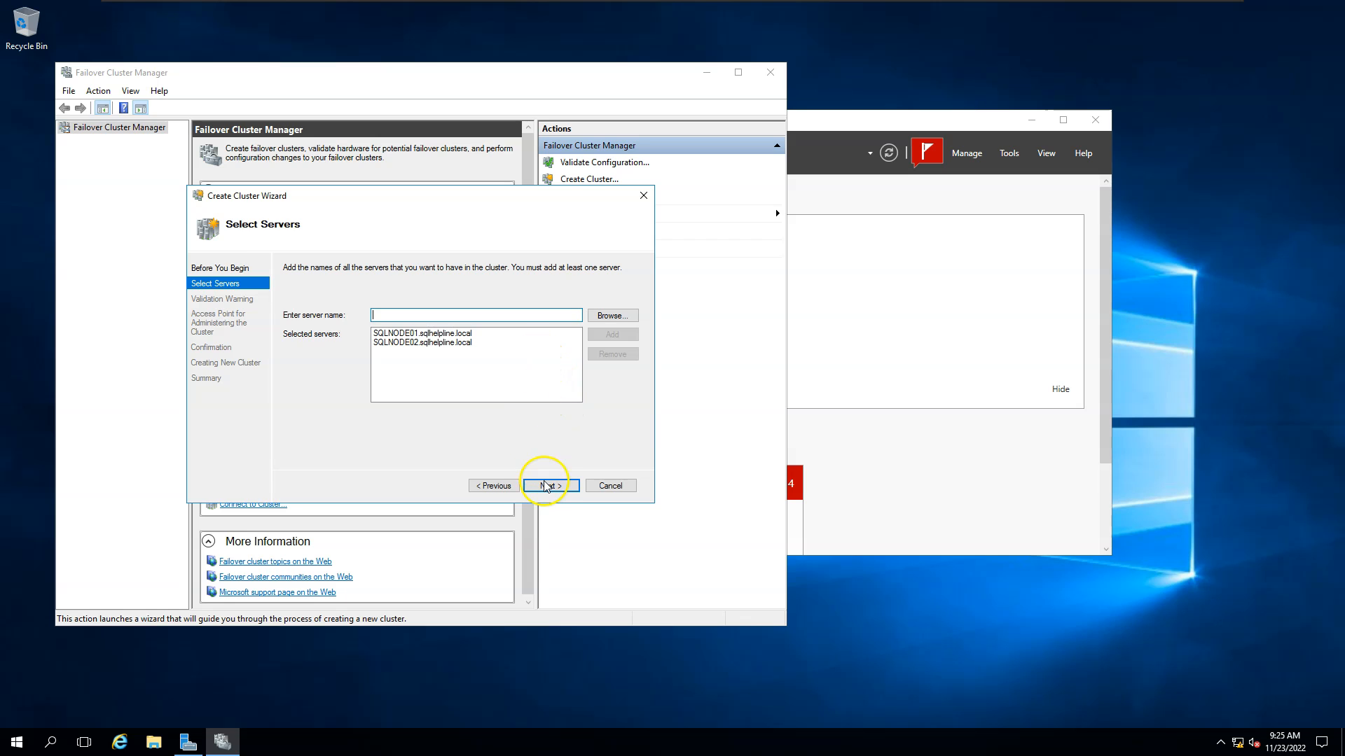
pyautogui.click(549, 485)
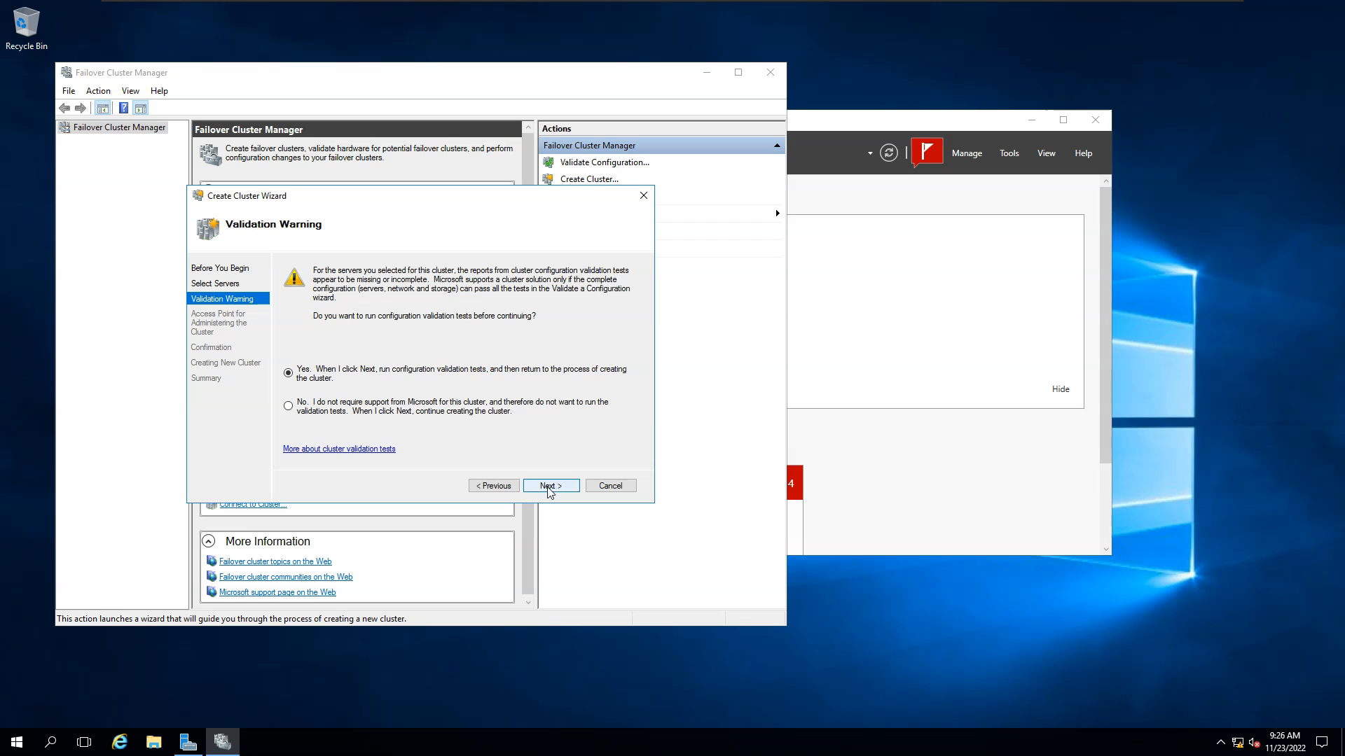
# Agree to run validation and choose to run only selected tests.
pyautogui.click(549, 486)
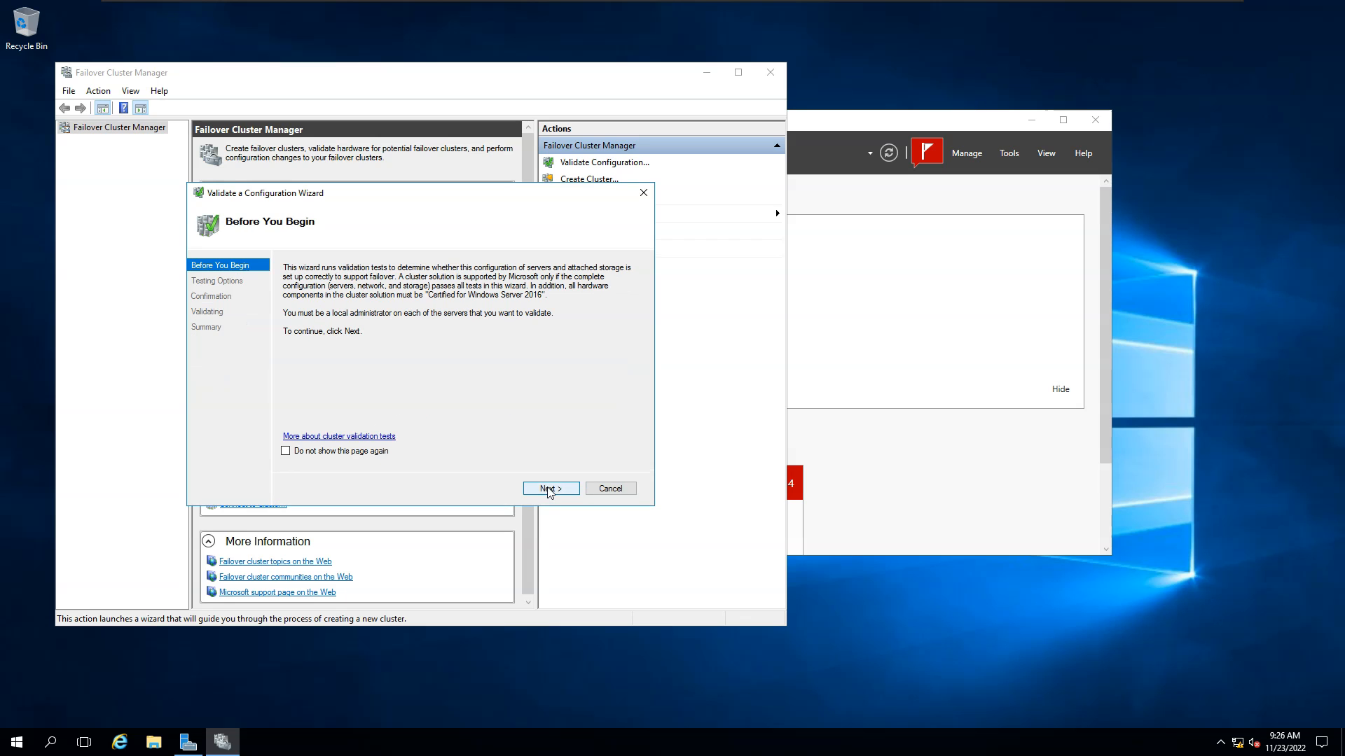
pyautogui.click(549, 489)
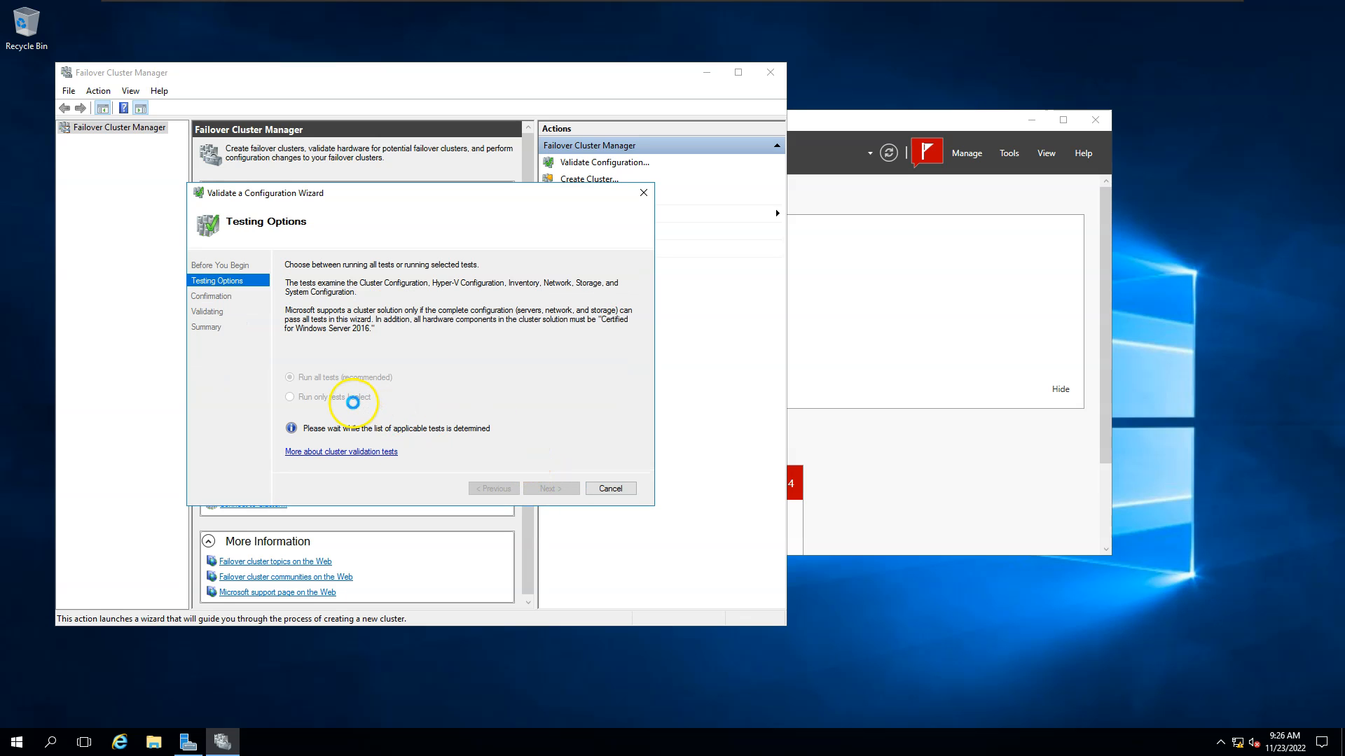
pyautogui.click(329, 397)
pyautogui.click(551, 488)
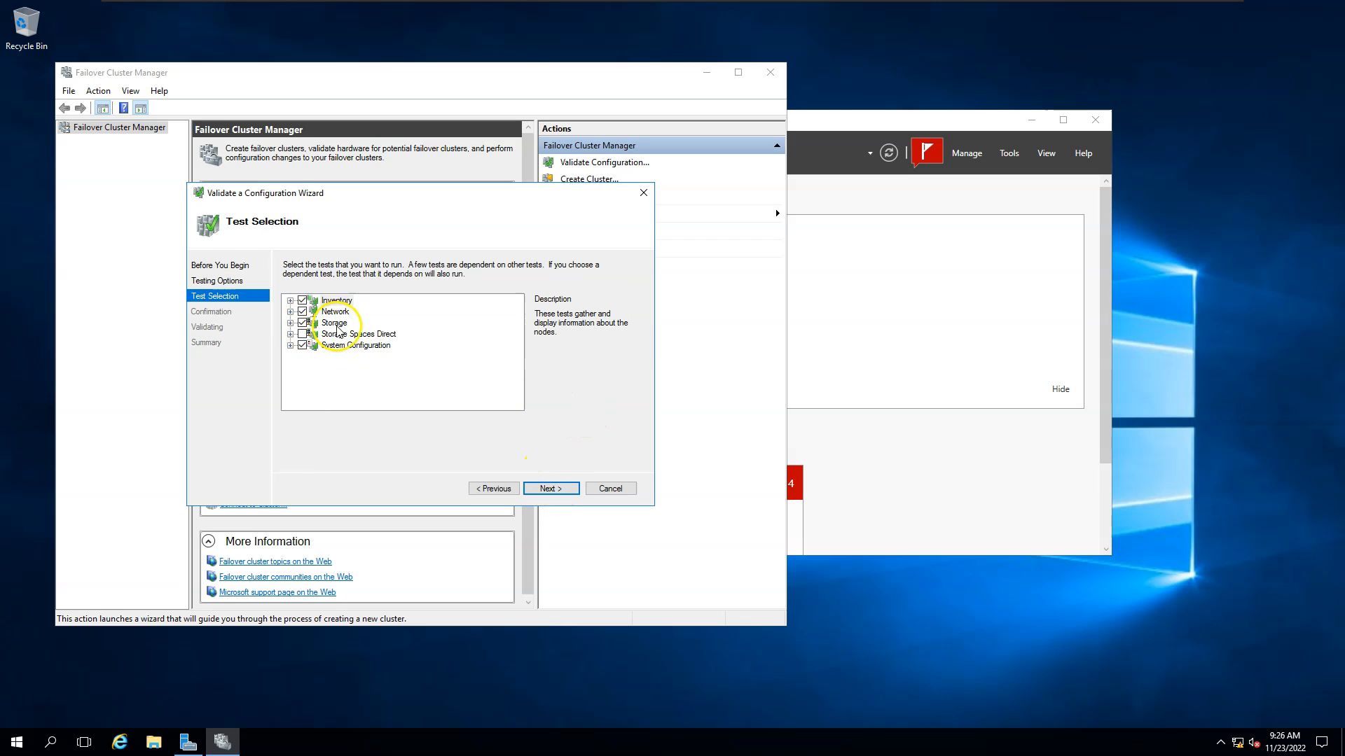
# Exclude the Storage tests, service pack/update/drive checks, and the List System Drivers inventory test.
pyautogui.click(302, 323)
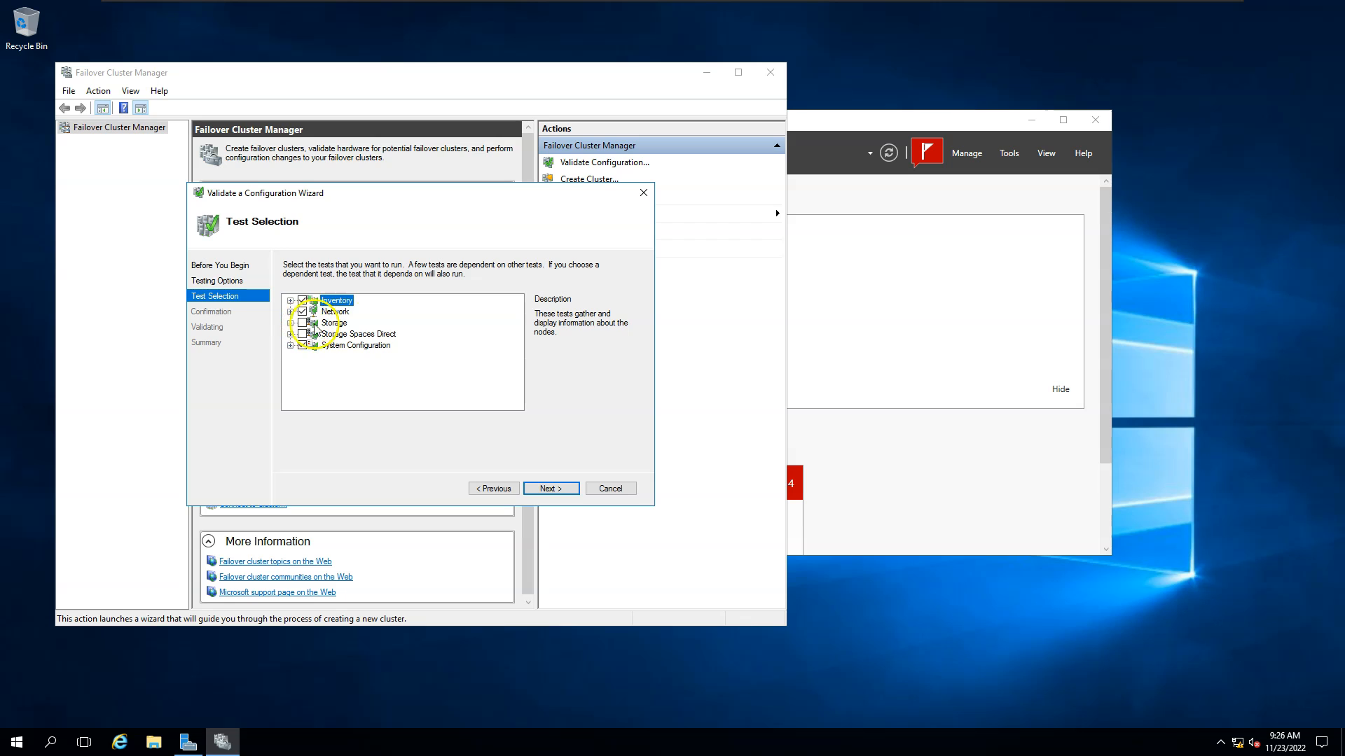
pyautogui.click(290, 345)
pyautogui.moveTo(518, 383); pyautogui.dragTo(520, 394)
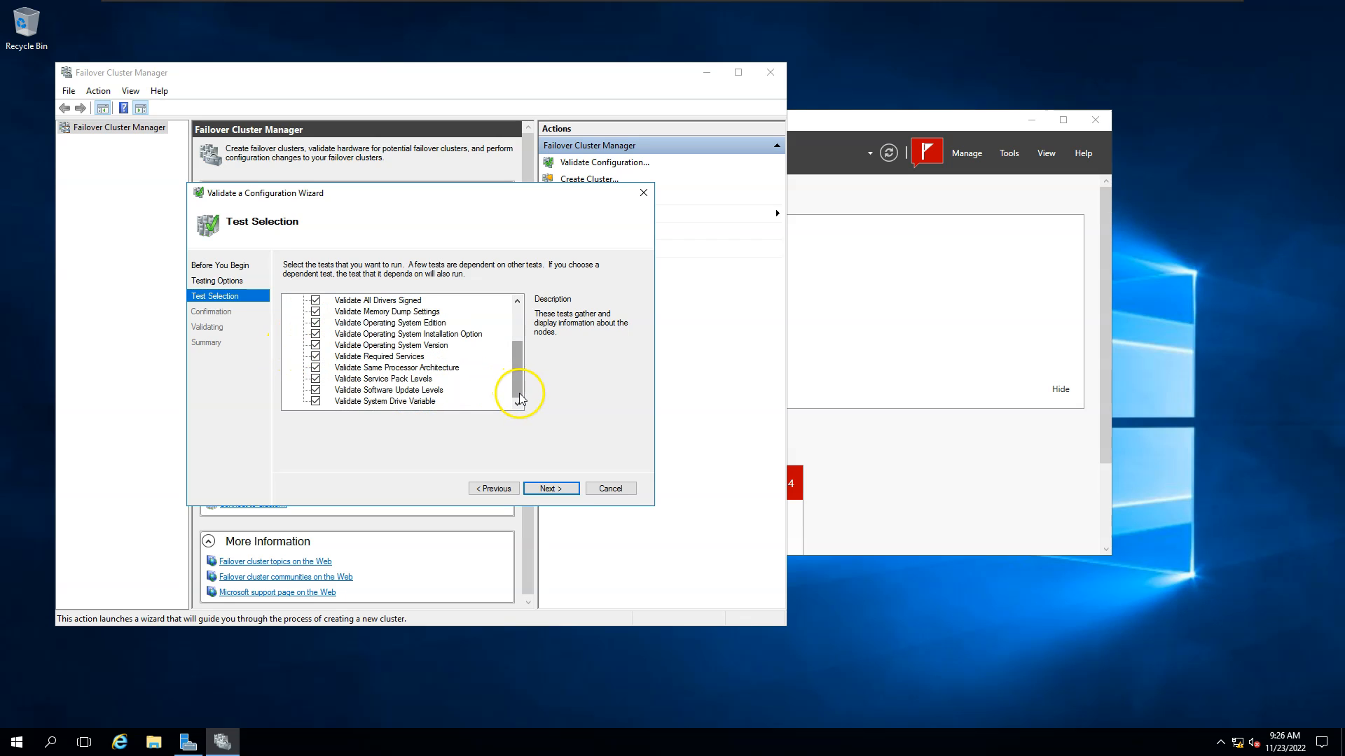
pyautogui.click(315, 402)
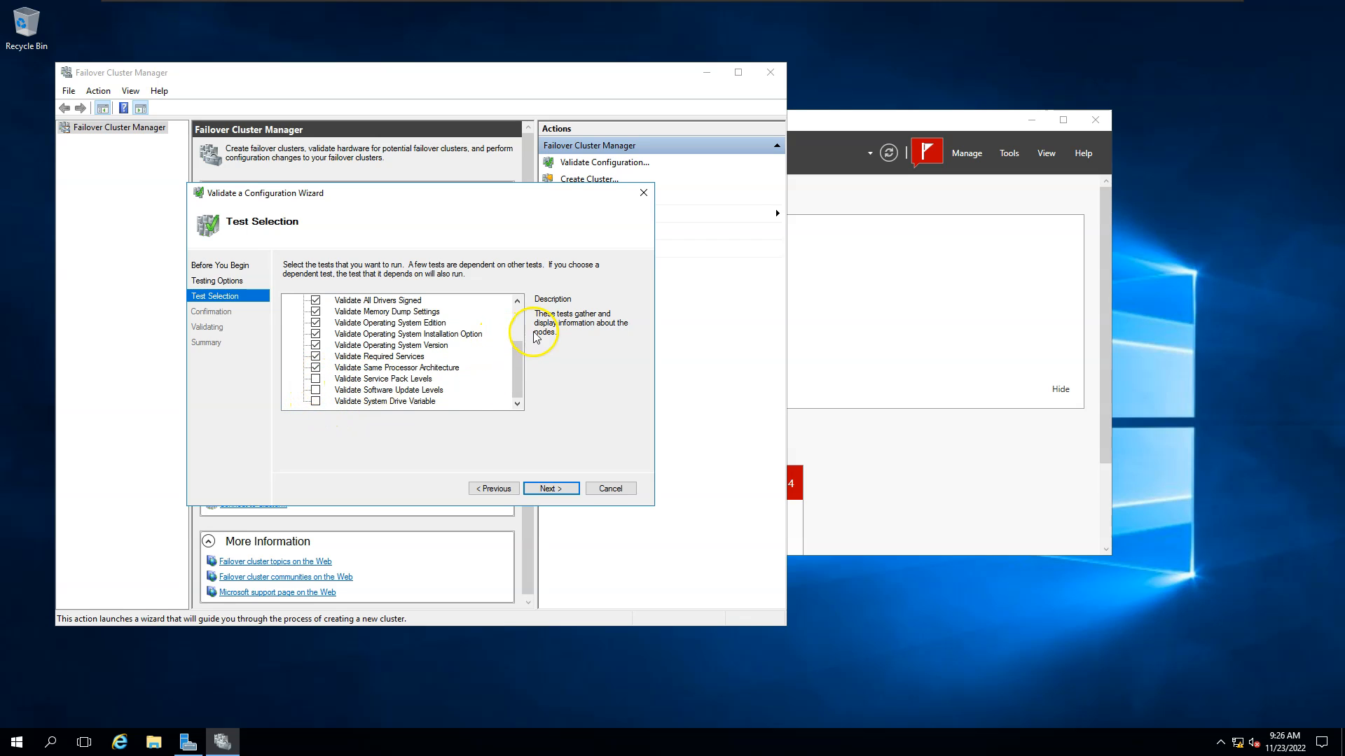
pyautogui.scroll(2, 435, 308)
pyautogui.click(290, 301)
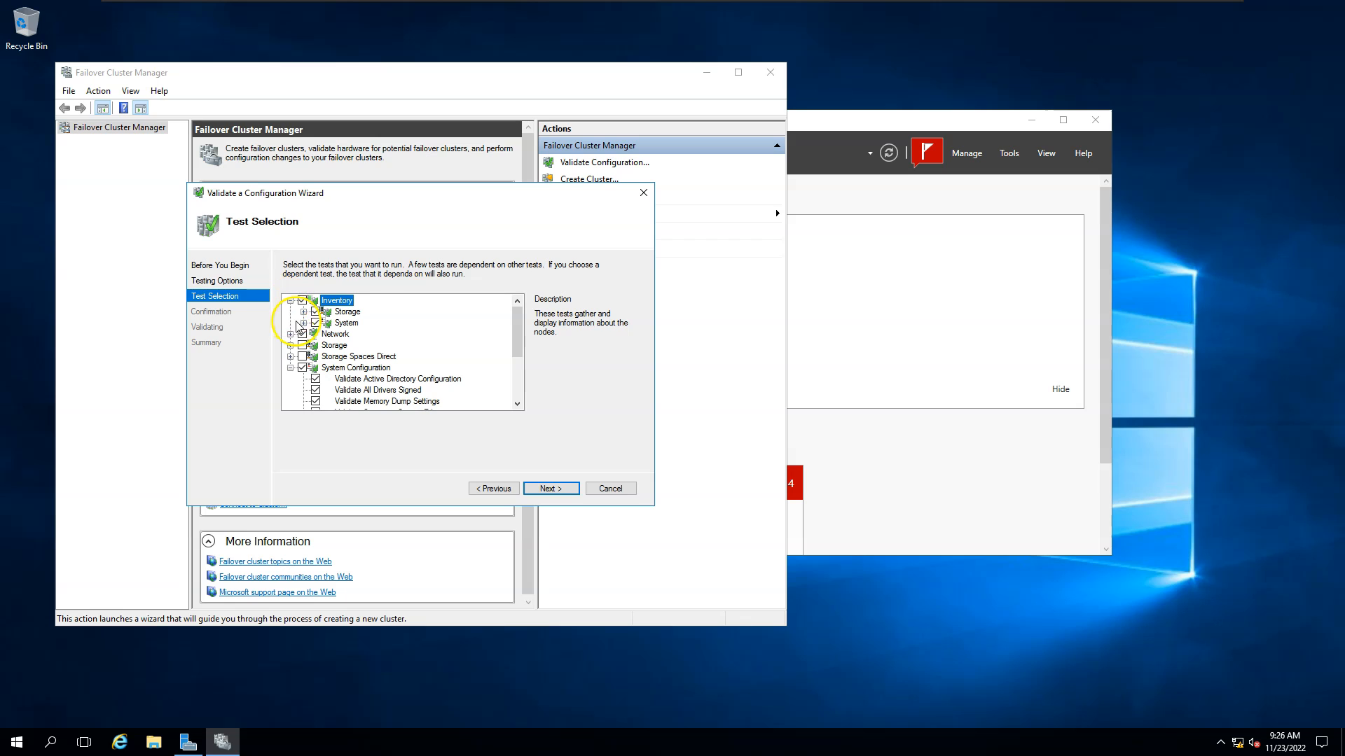
pyautogui.click(304, 323)
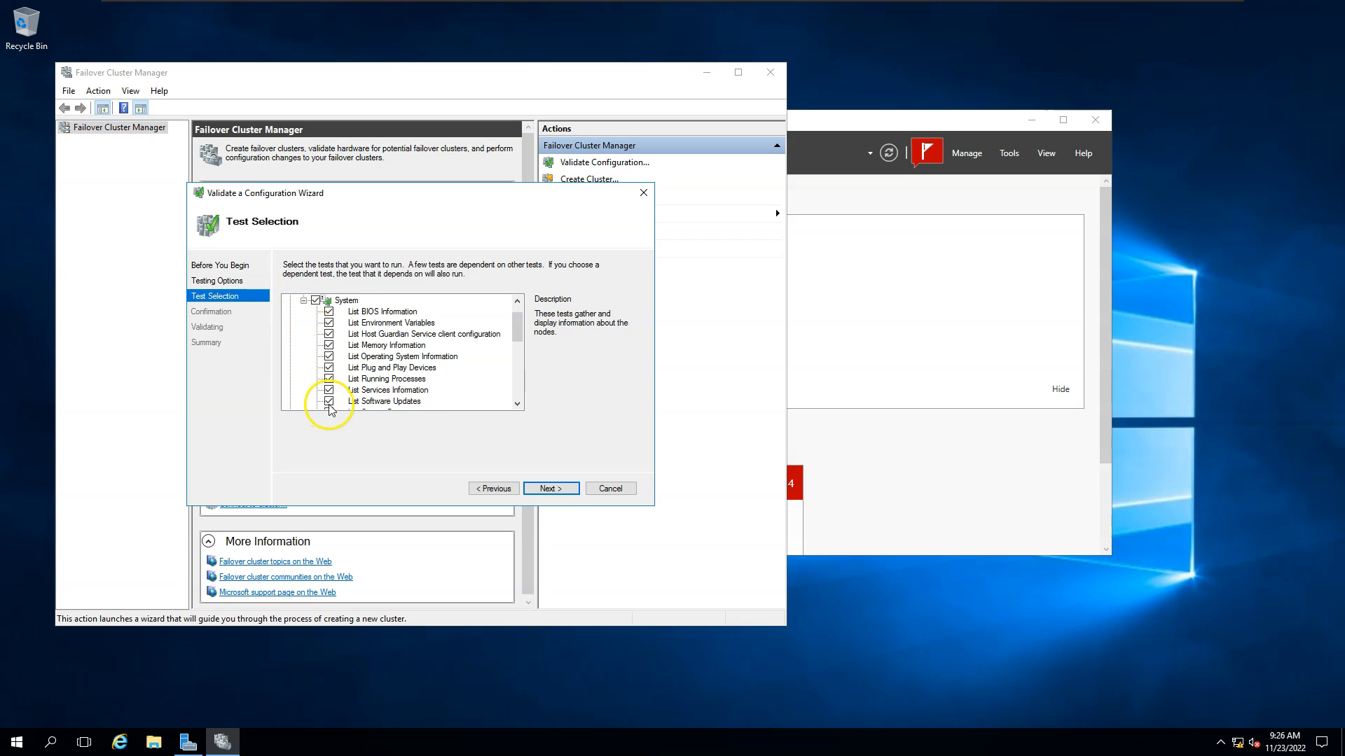
pyautogui.scroll(-1, 474, 396)
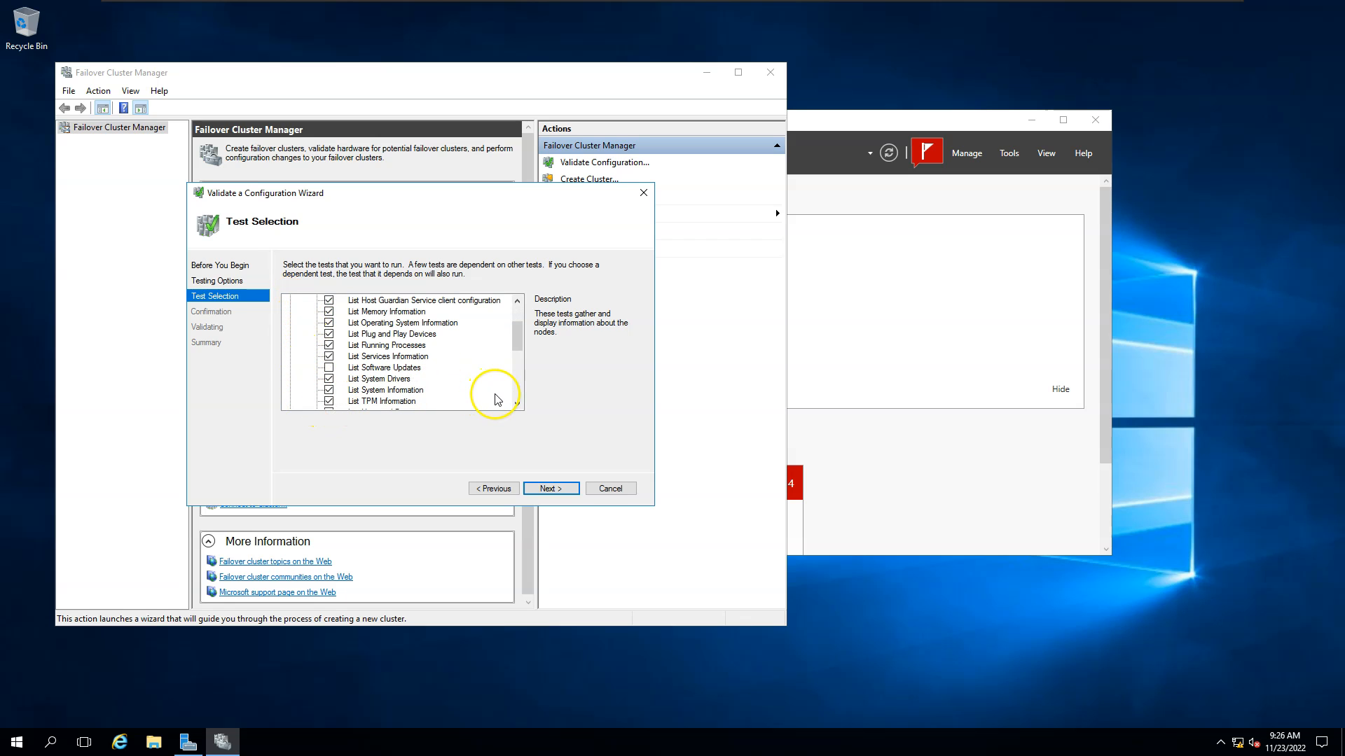
pyautogui.click(328, 378)
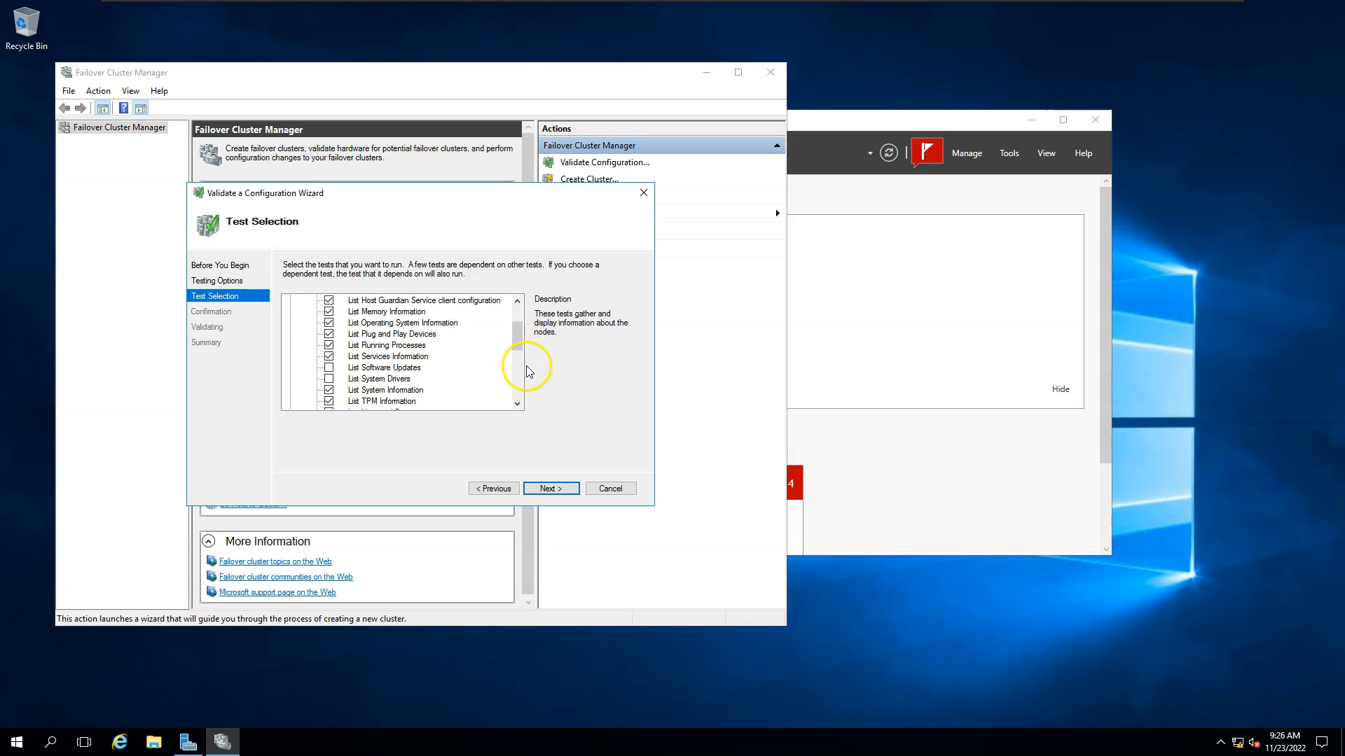
pyautogui.moveTo(519, 344); pyautogui.dragTo(518, 313)
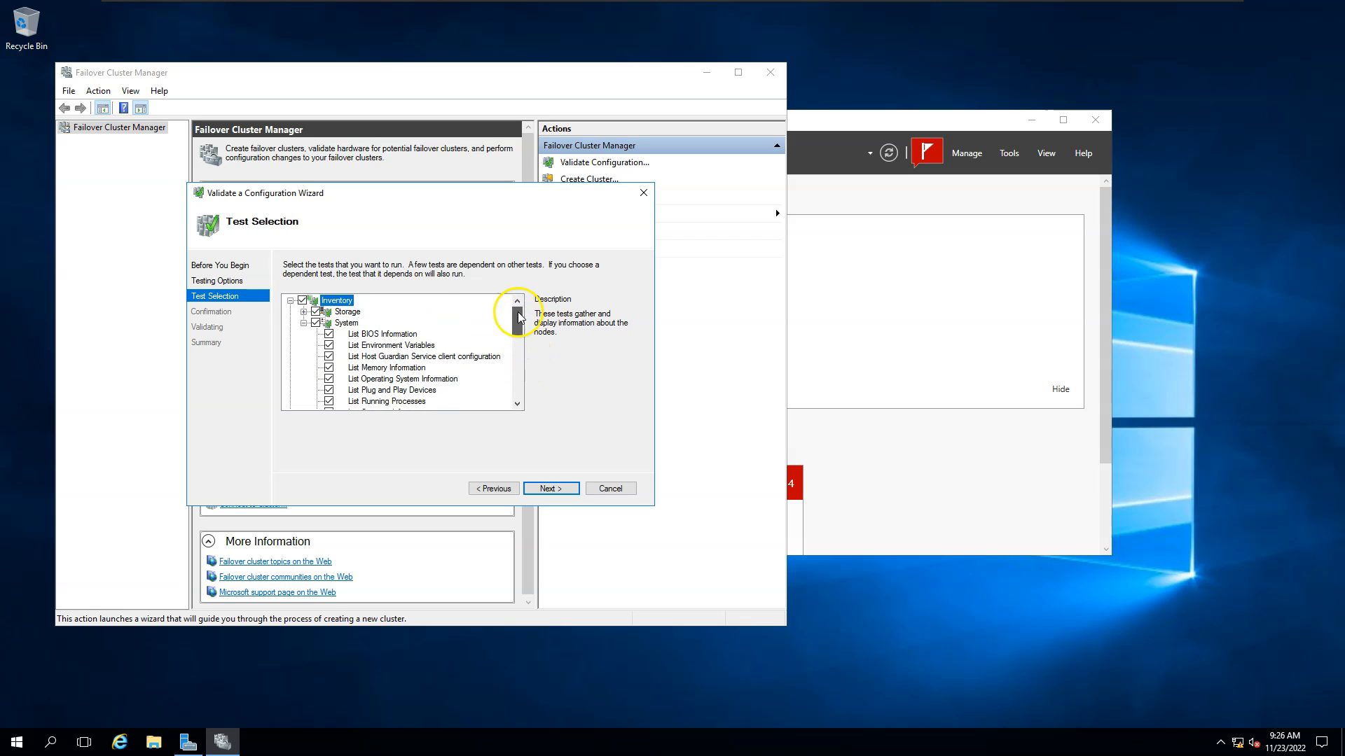
pyautogui.click(304, 311)
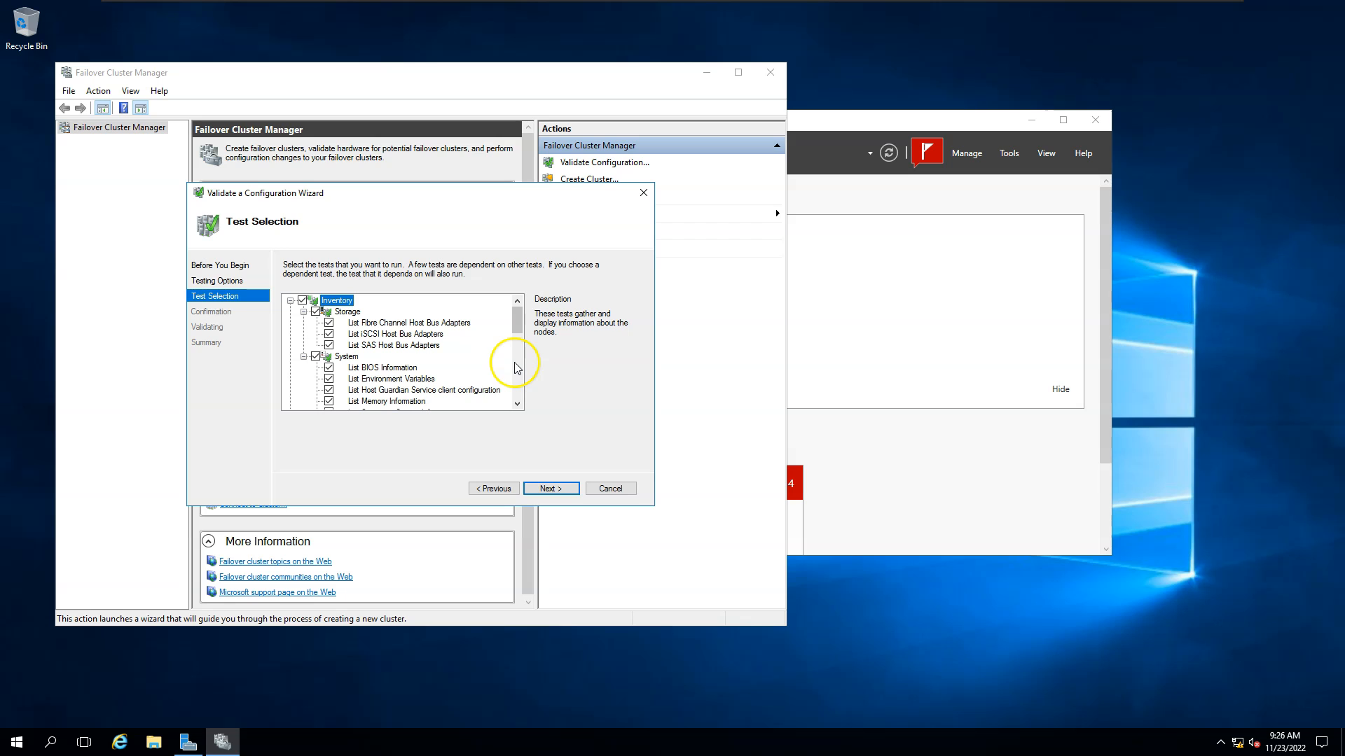
pyautogui.click(564, 488)
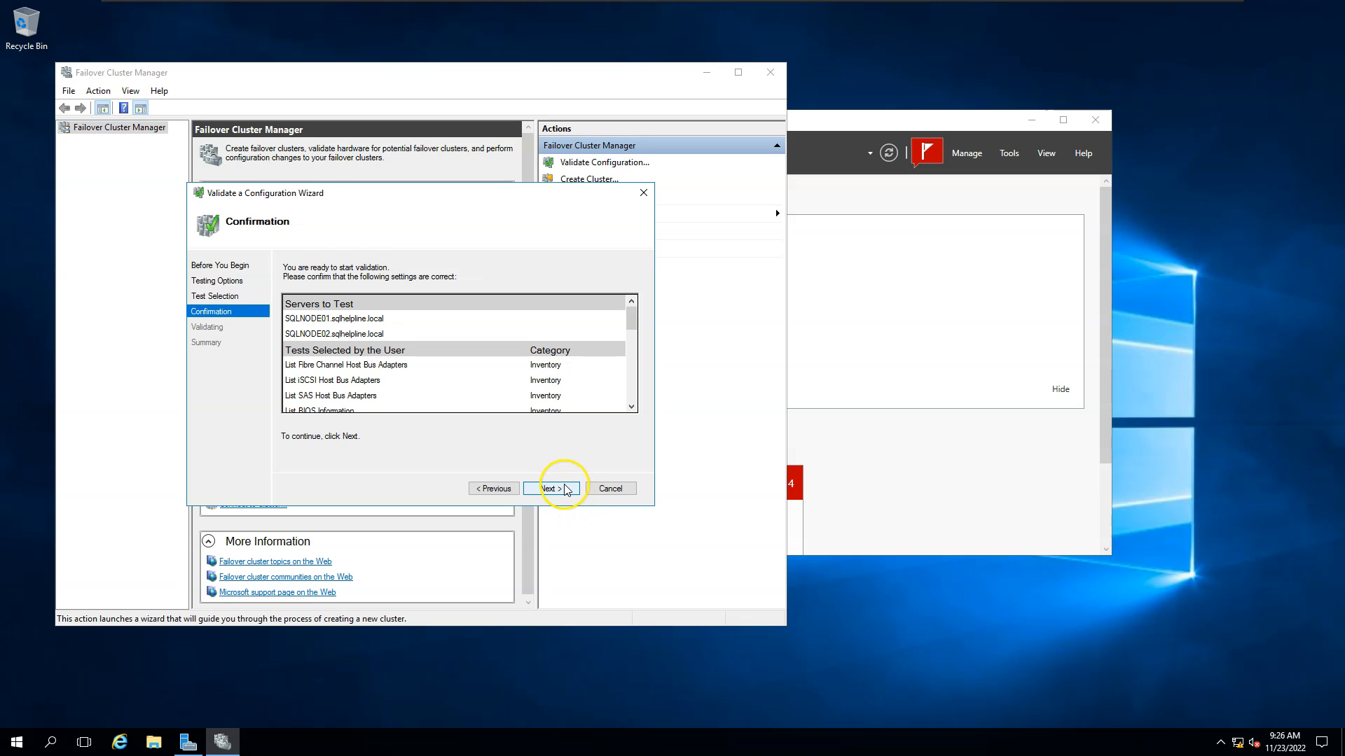
# Run the selected validation tests on SQLNODE01 and SQLNODE02.
pyautogui.click(563, 489)
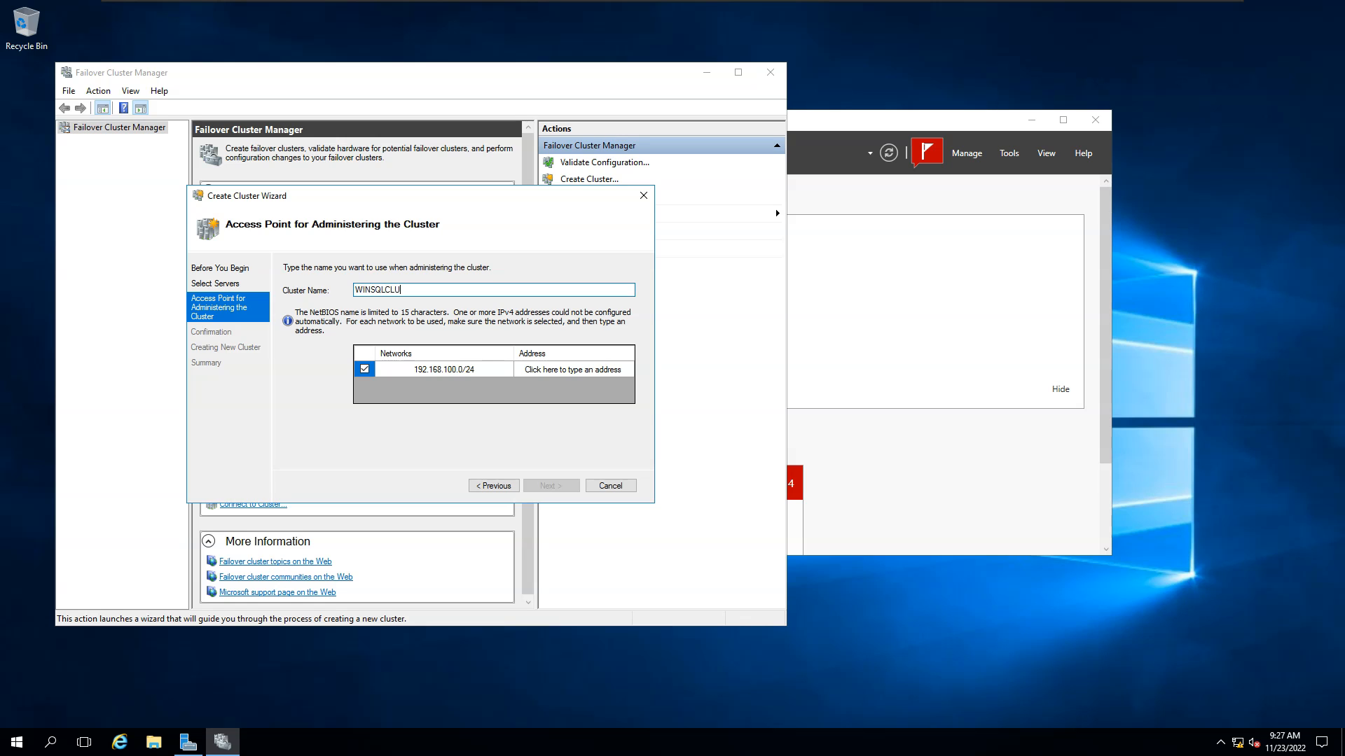
# Complete the cluster name as WINSQLCLU01 and set its address to 192.168.100.150.
pyautogui.write('01')
pyautogui.click(615, 367)
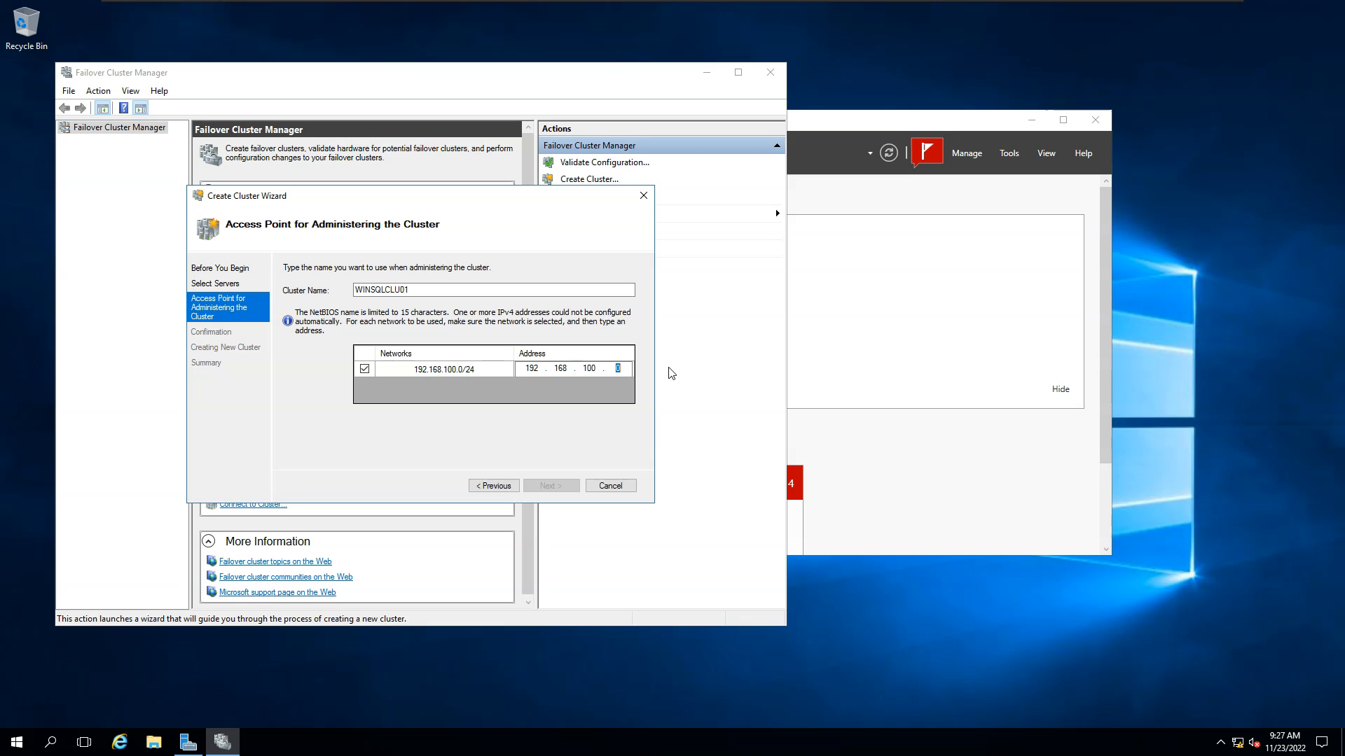
pyautogui.write('150')
pyautogui.click(578, 397)
pyautogui.click(548, 486)
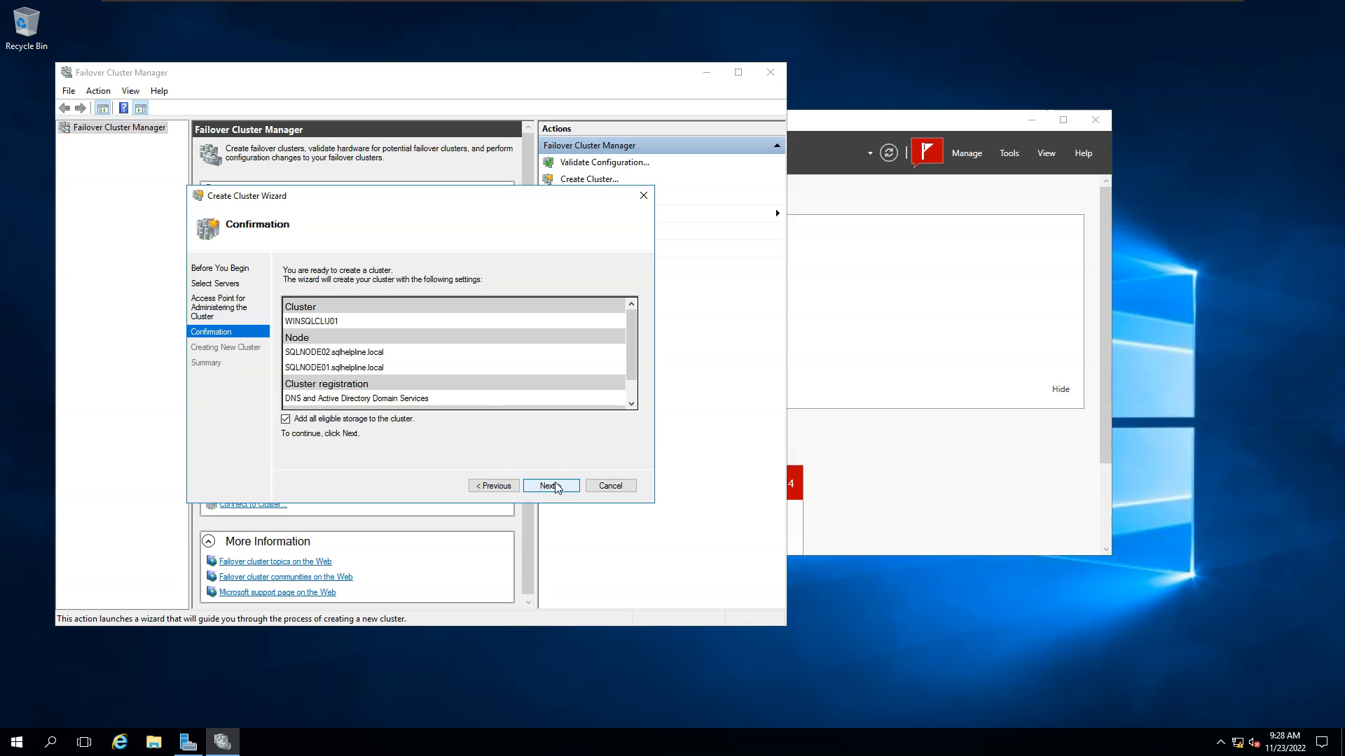
# Create WINSQLCLU01 with 'Add all eligible storage' unchecked and close the finished wizard.
pyautogui.click(311, 423)
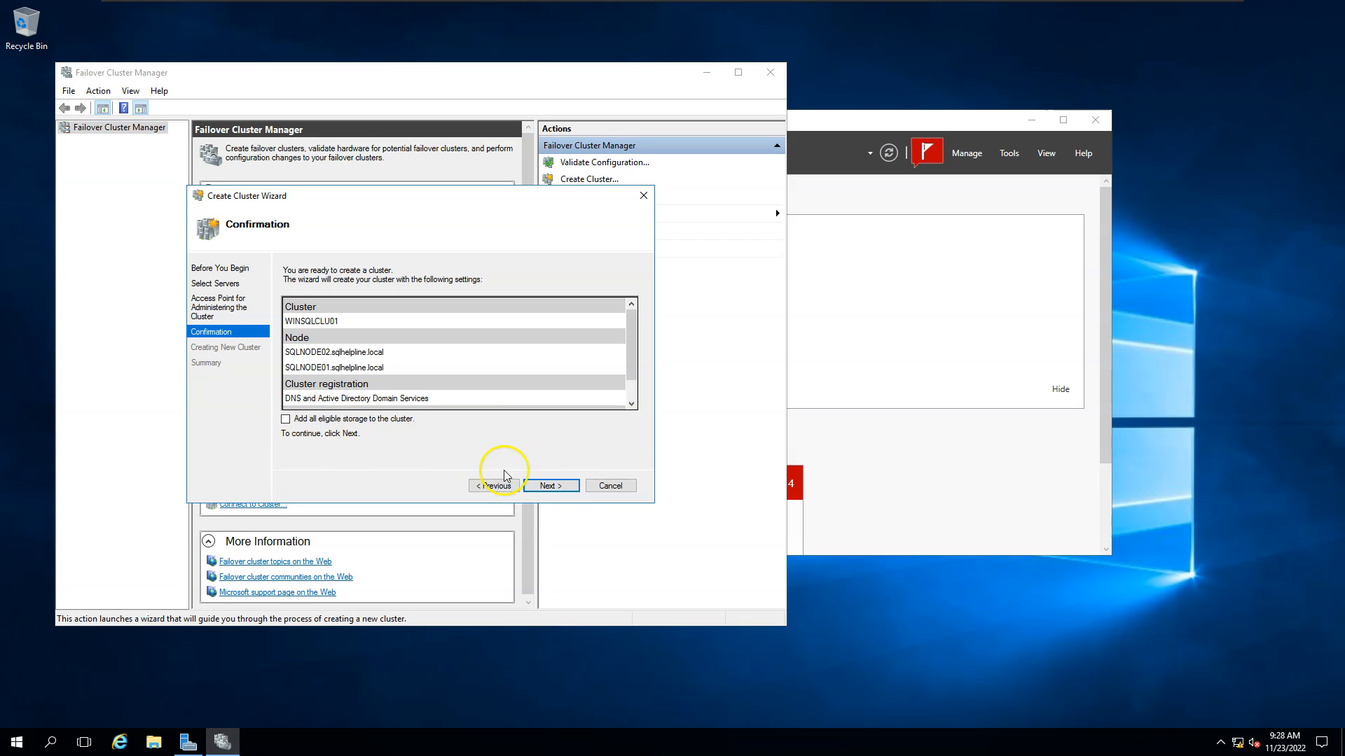
pyautogui.click(564, 490)
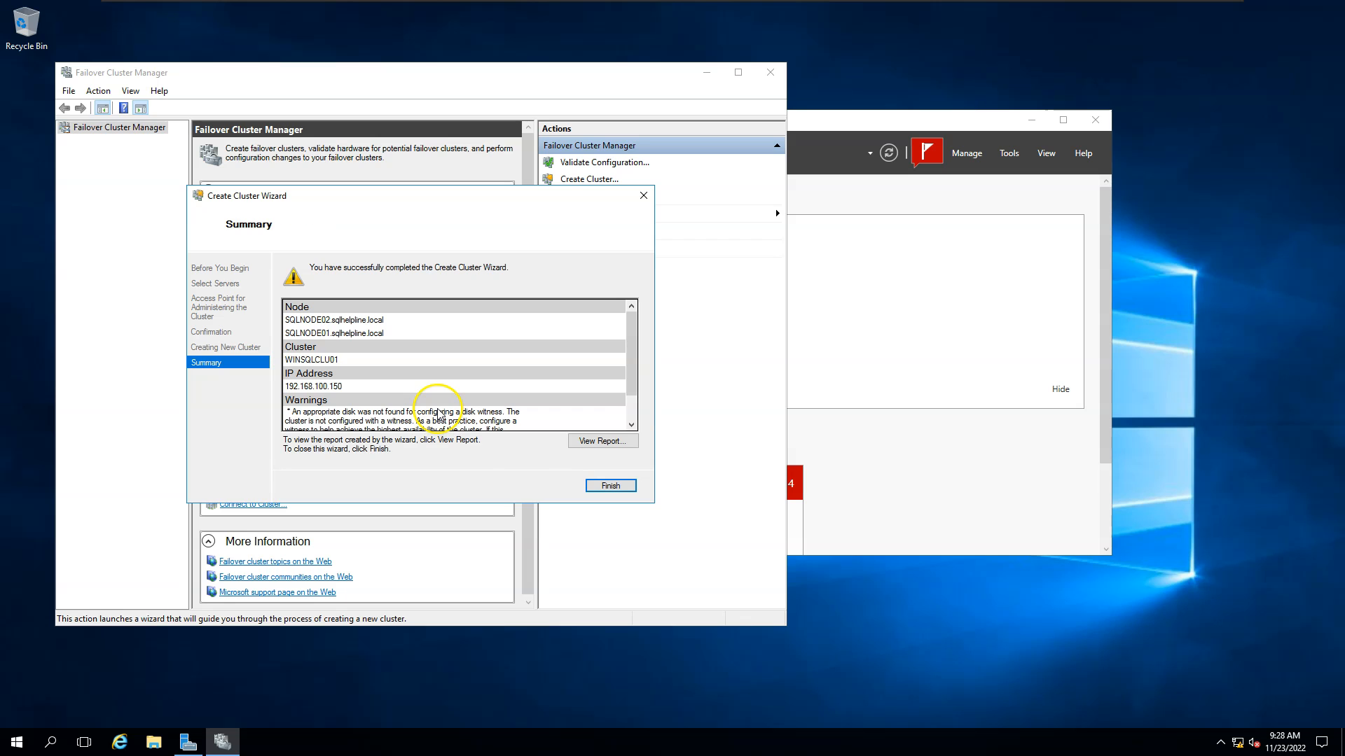
pyautogui.click(611, 485)
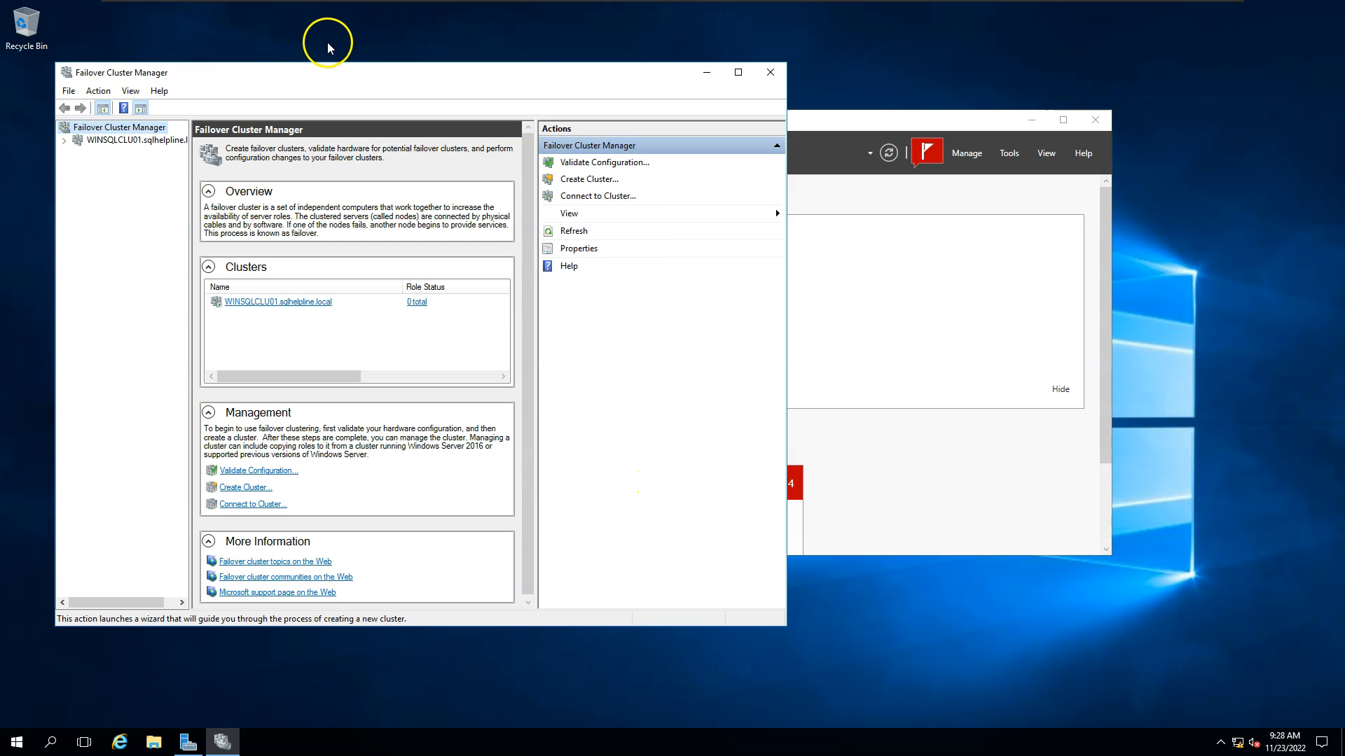
# Open WINSQLCLU01, view its roles, and expand the cluster name to show 192.168.100.150.
pyautogui.doubleClick(156, 67)
pyautogui.click(9, 73)
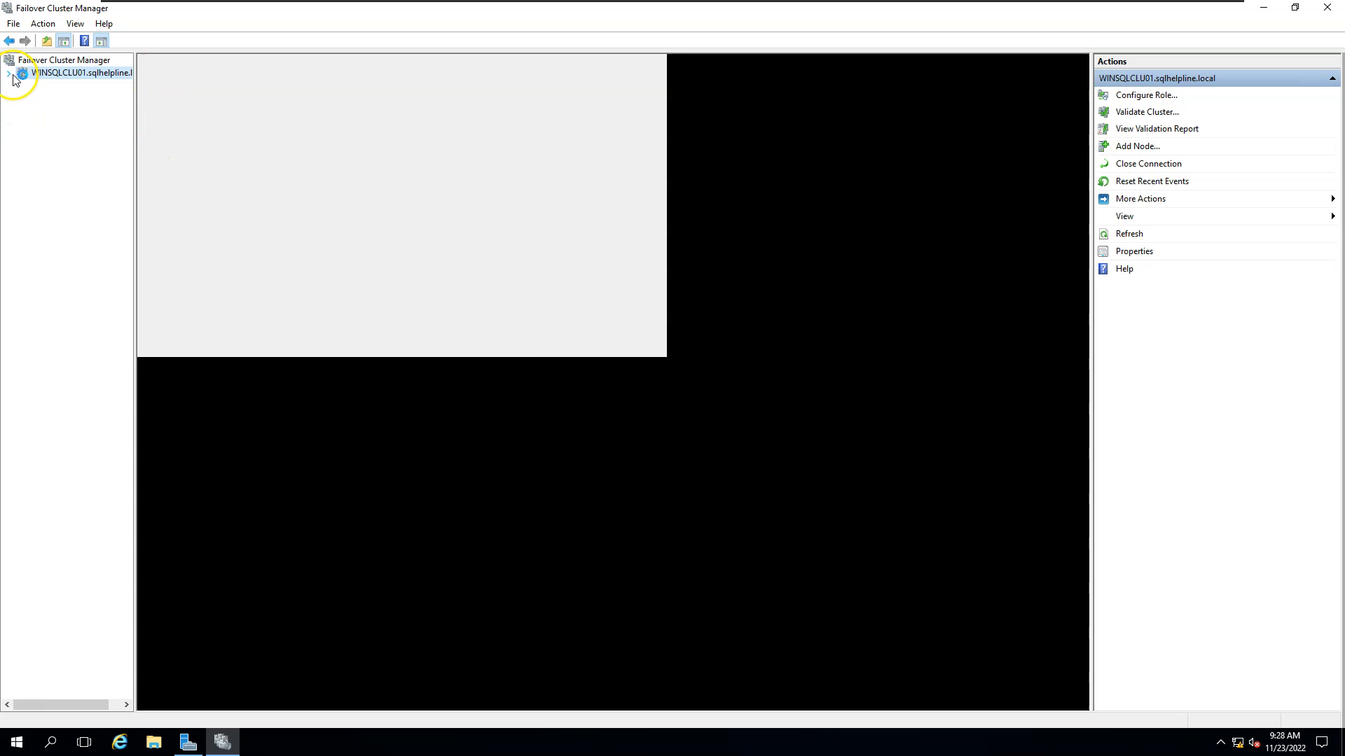
pyautogui.click(52, 85)
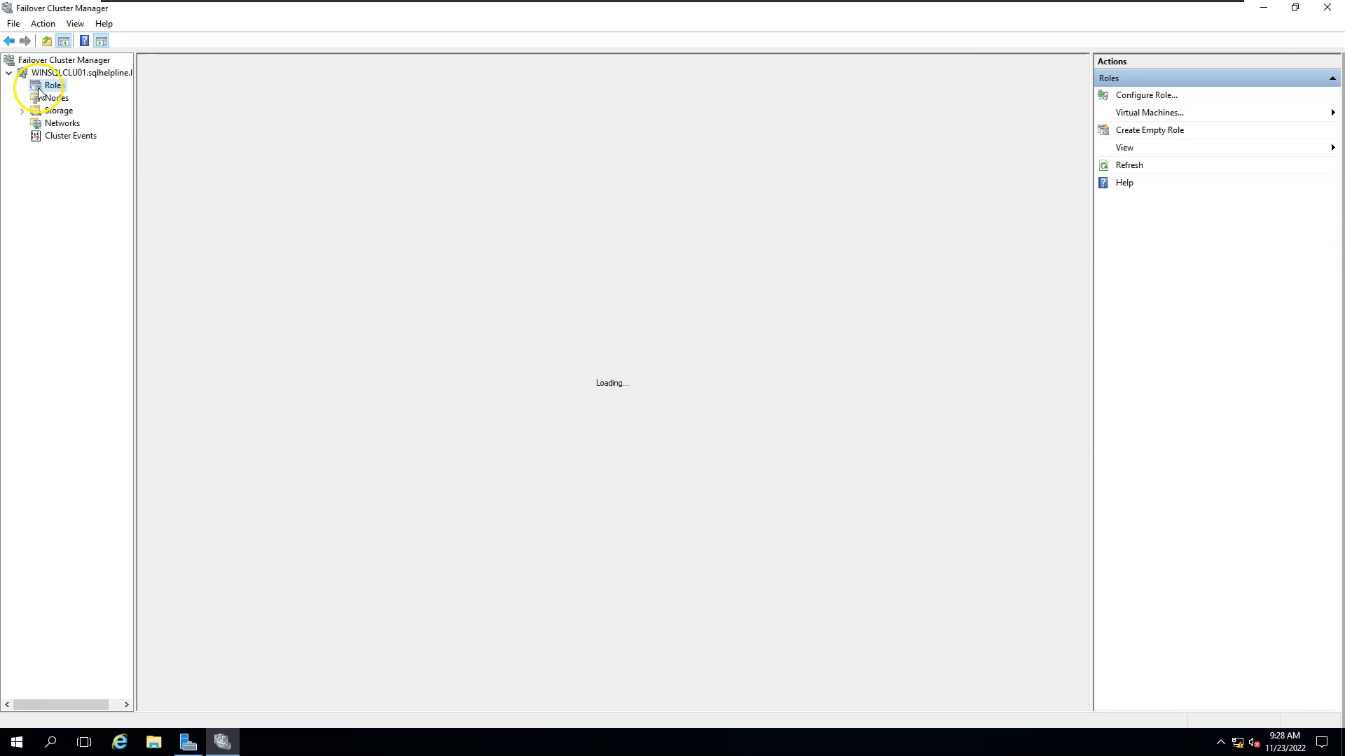
pyautogui.click(49, 73)
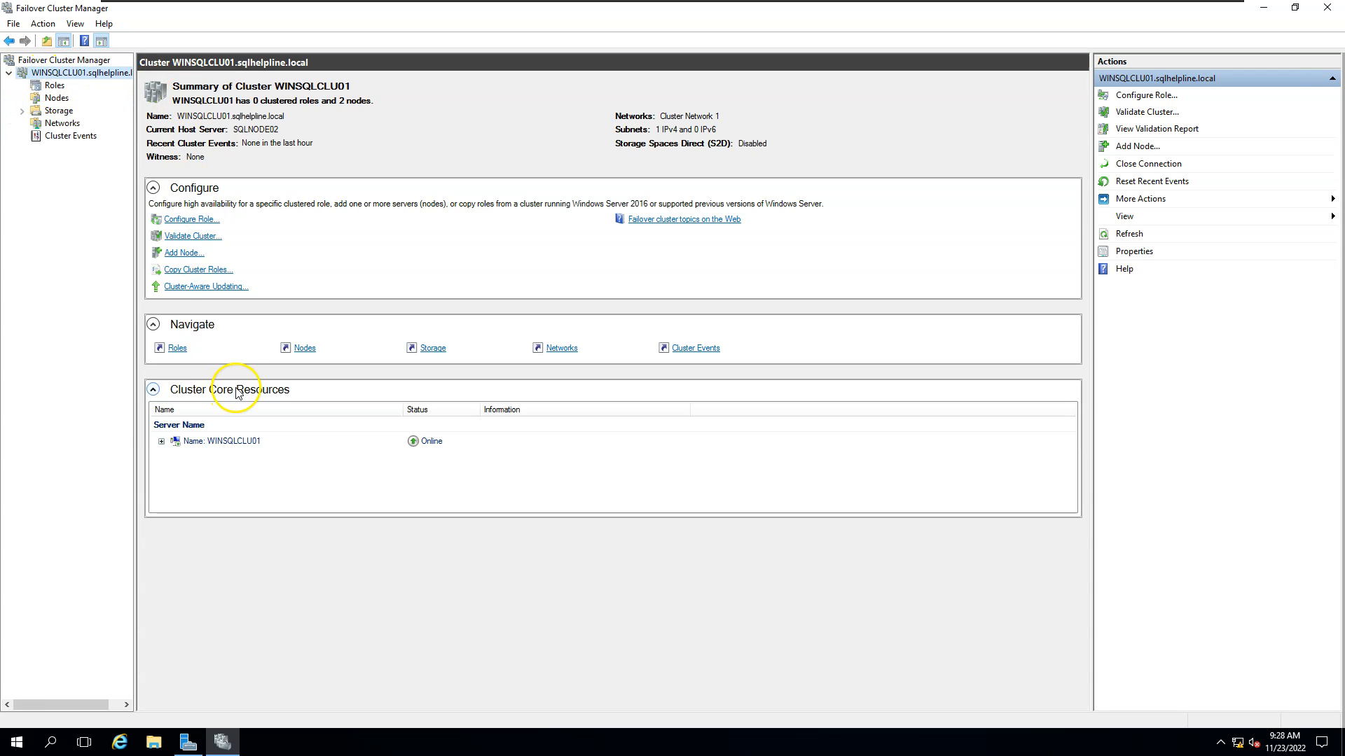
pyautogui.click(161, 442)
pyautogui.click(154, 742)
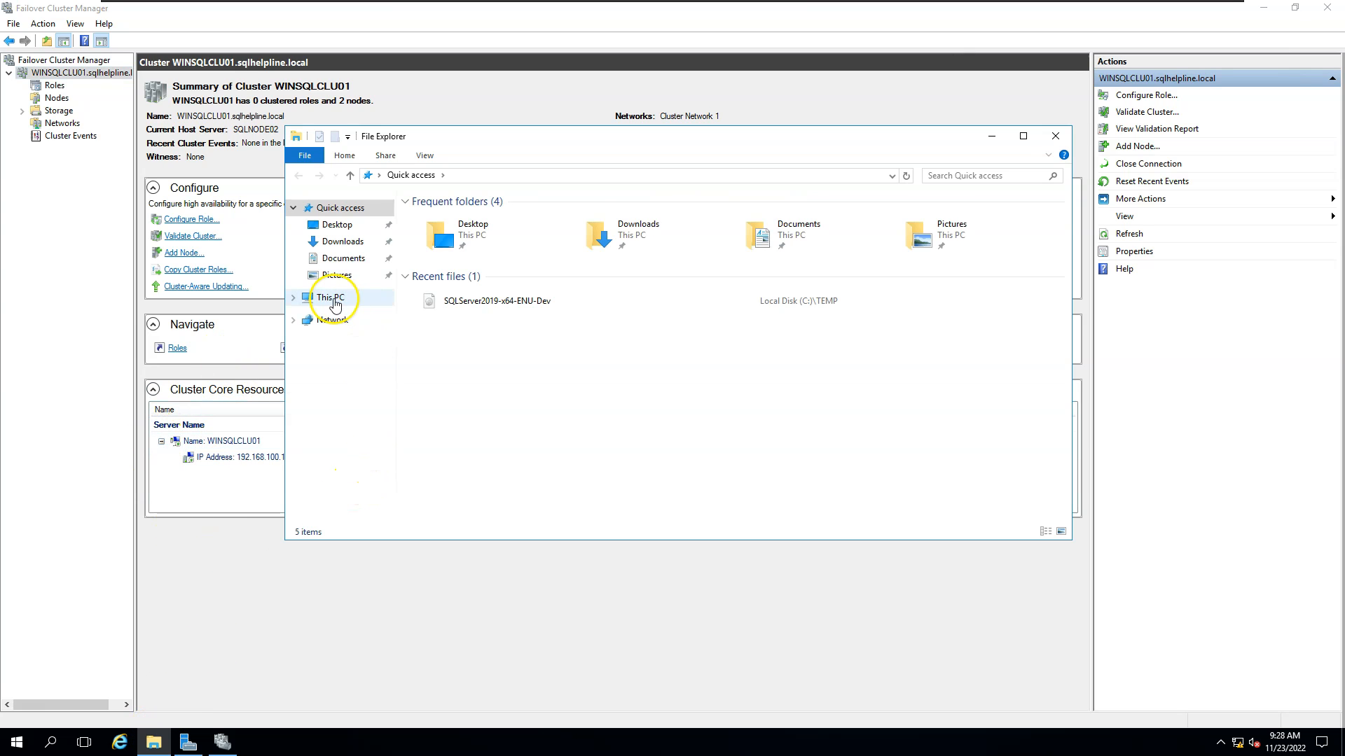
# Run setup from C:\TEMP\sql2019 as administrator, then minimize Explorer and Failover Cluster Manager.
pyautogui.click(330, 298)
pyautogui.doubleClick(466, 338)
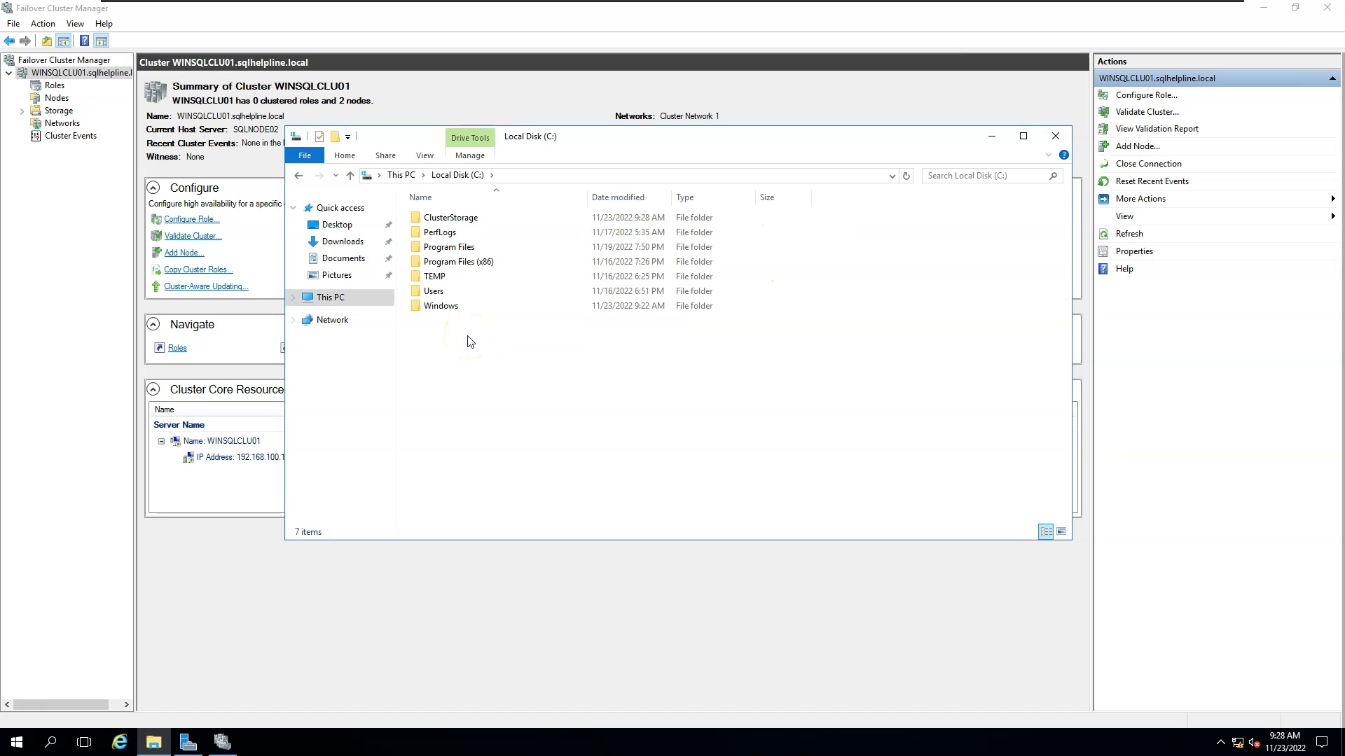
pyautogui.doubleClick(434, 279)
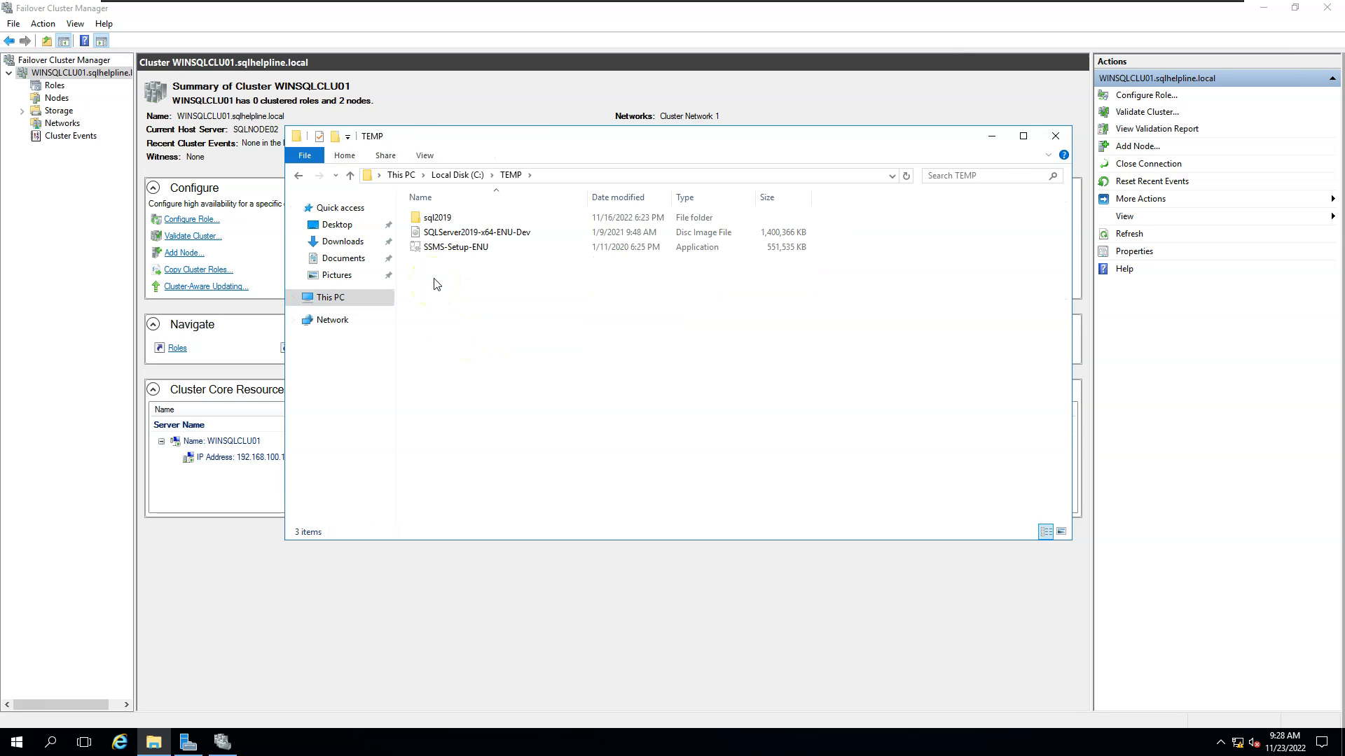
pyautogui.doubleClick(429, 218)
pyautogui.click(434, 322)
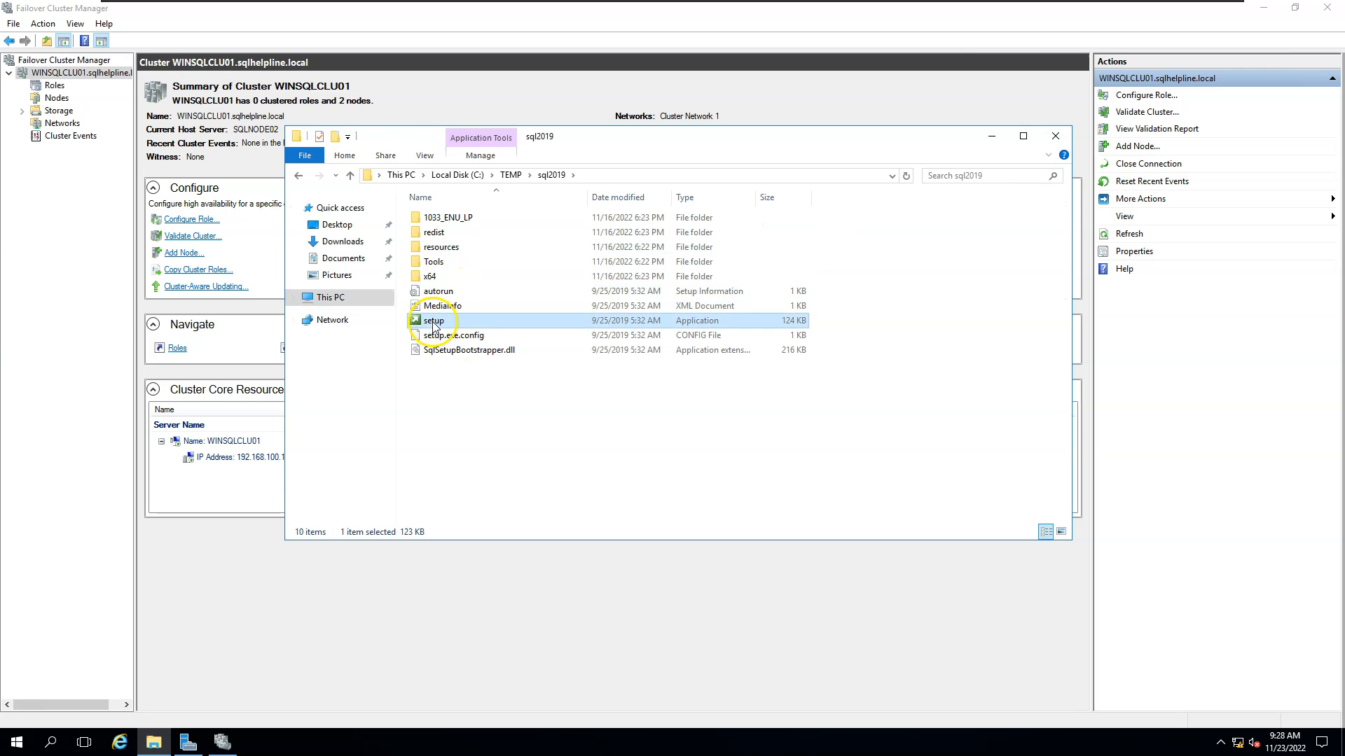
pyautogui.rightClick(434, 323)
pyautogui.click(456, 344)
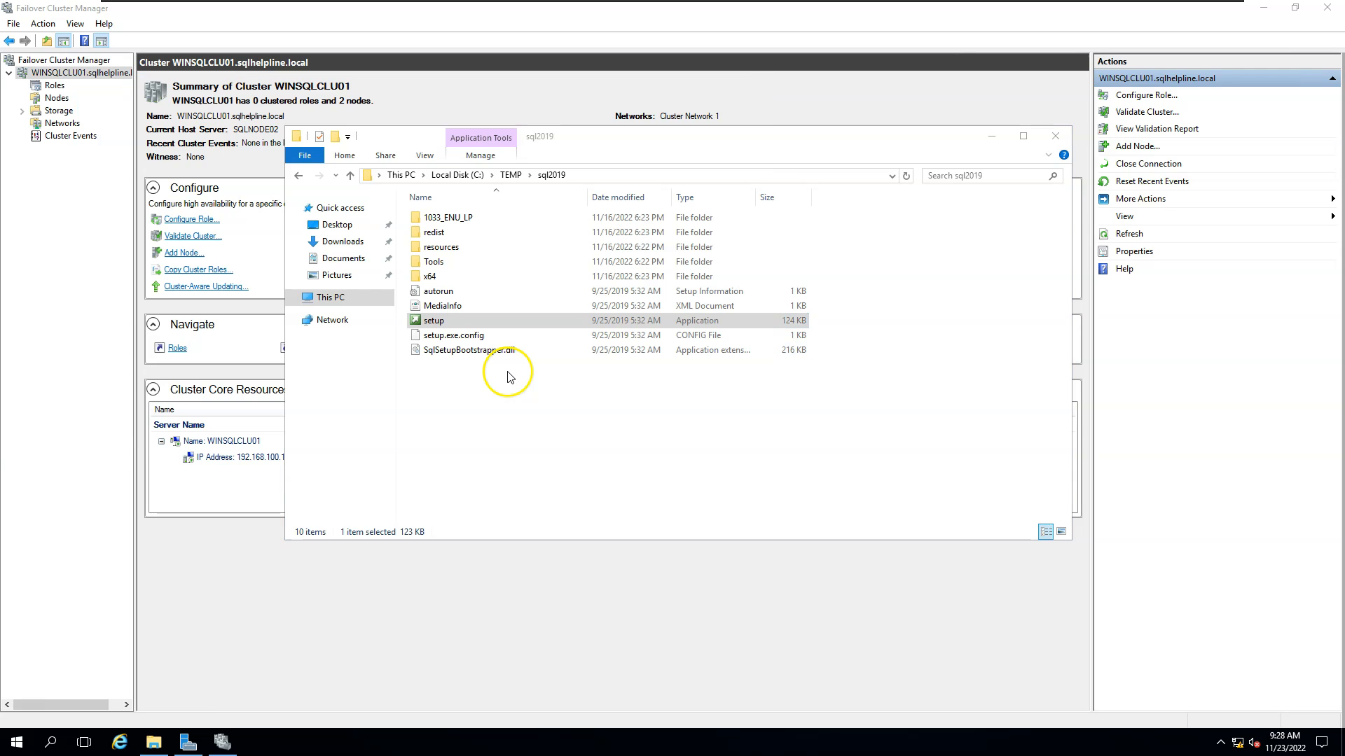
pyautogui.click(991, 136)
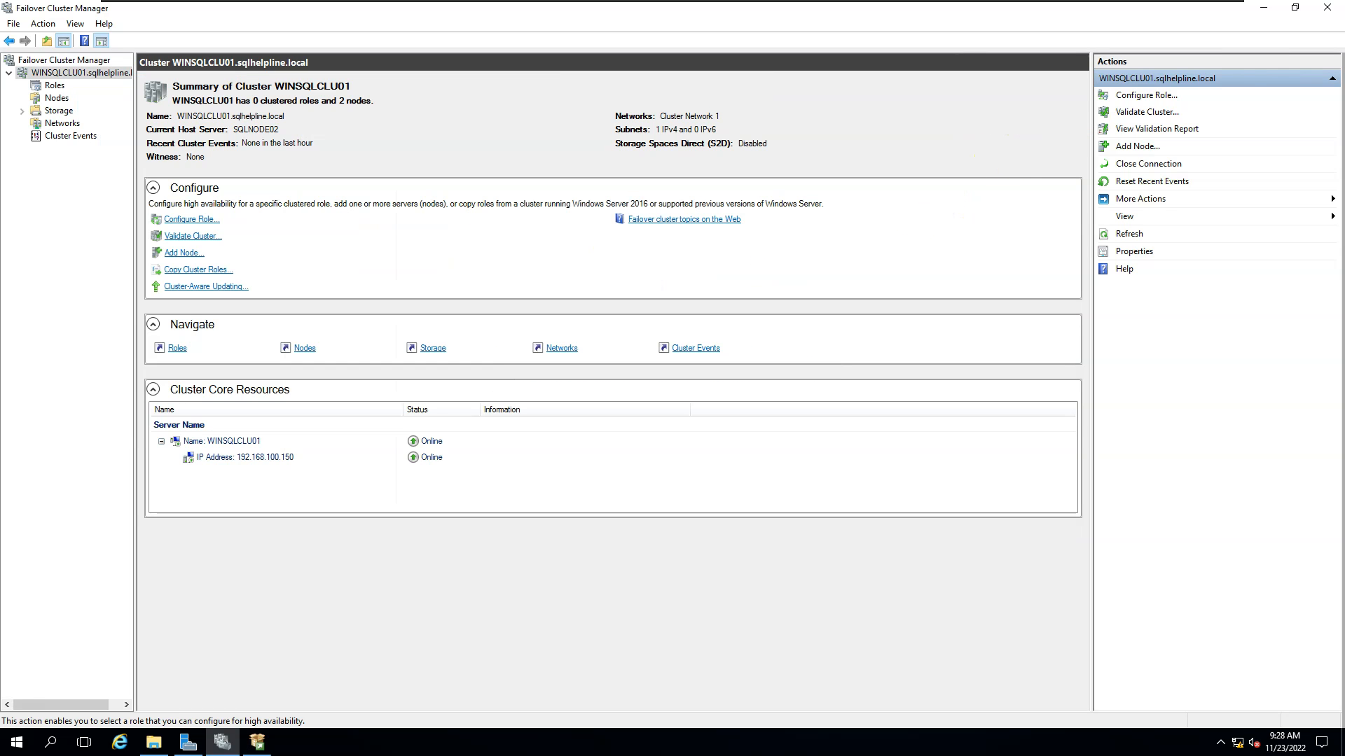
pyautogui.click(1266, 10)
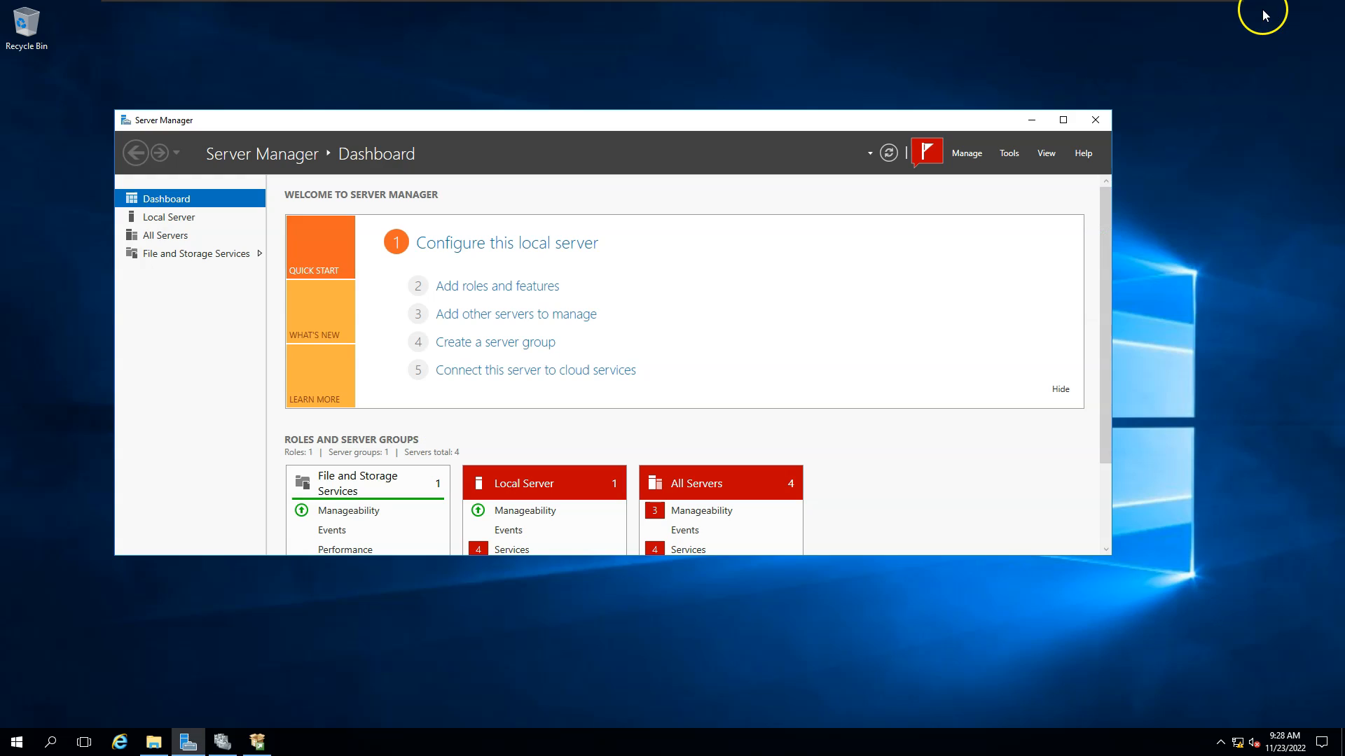
# Copy the \\AD01.sqlhelpline.local\SQLFCI path on the AD01 VM and return to SQLNODE01.
pyautogui.click(1066, 112)
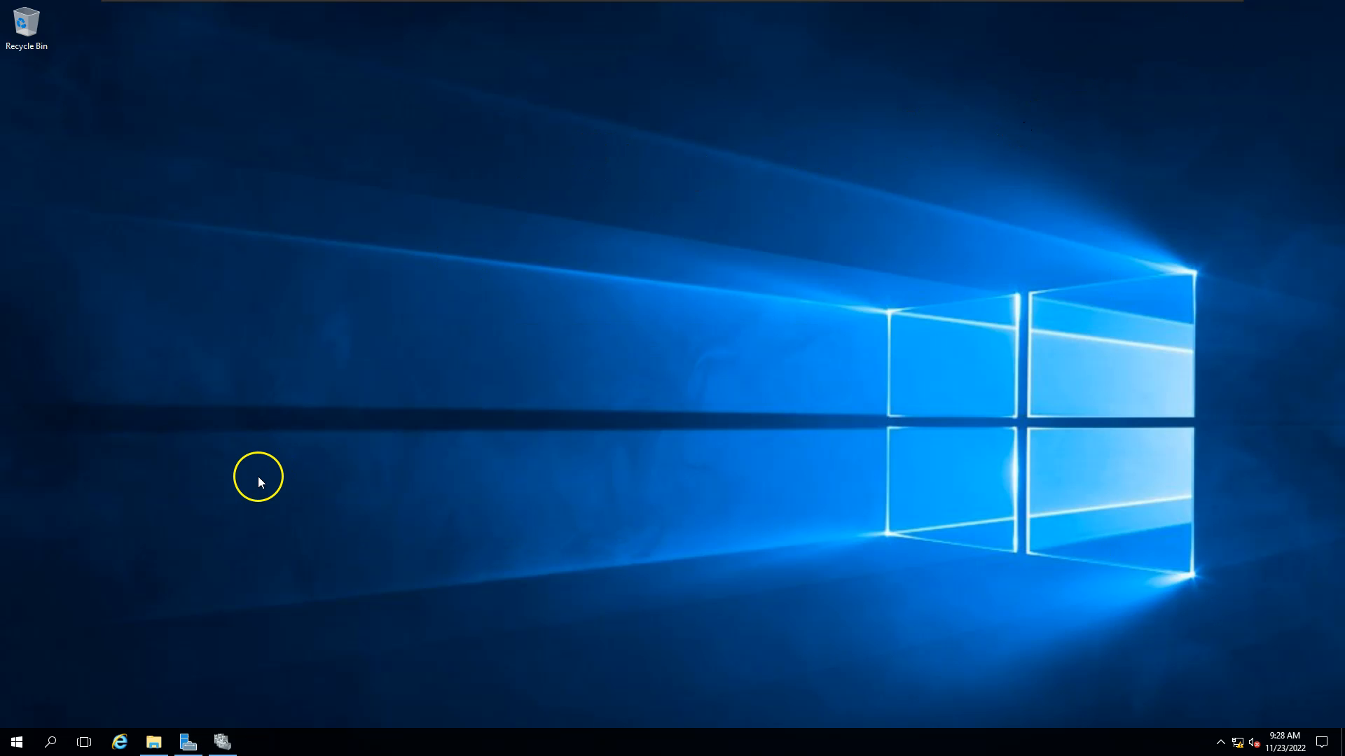
pyautogui.moveTo(741, 10)
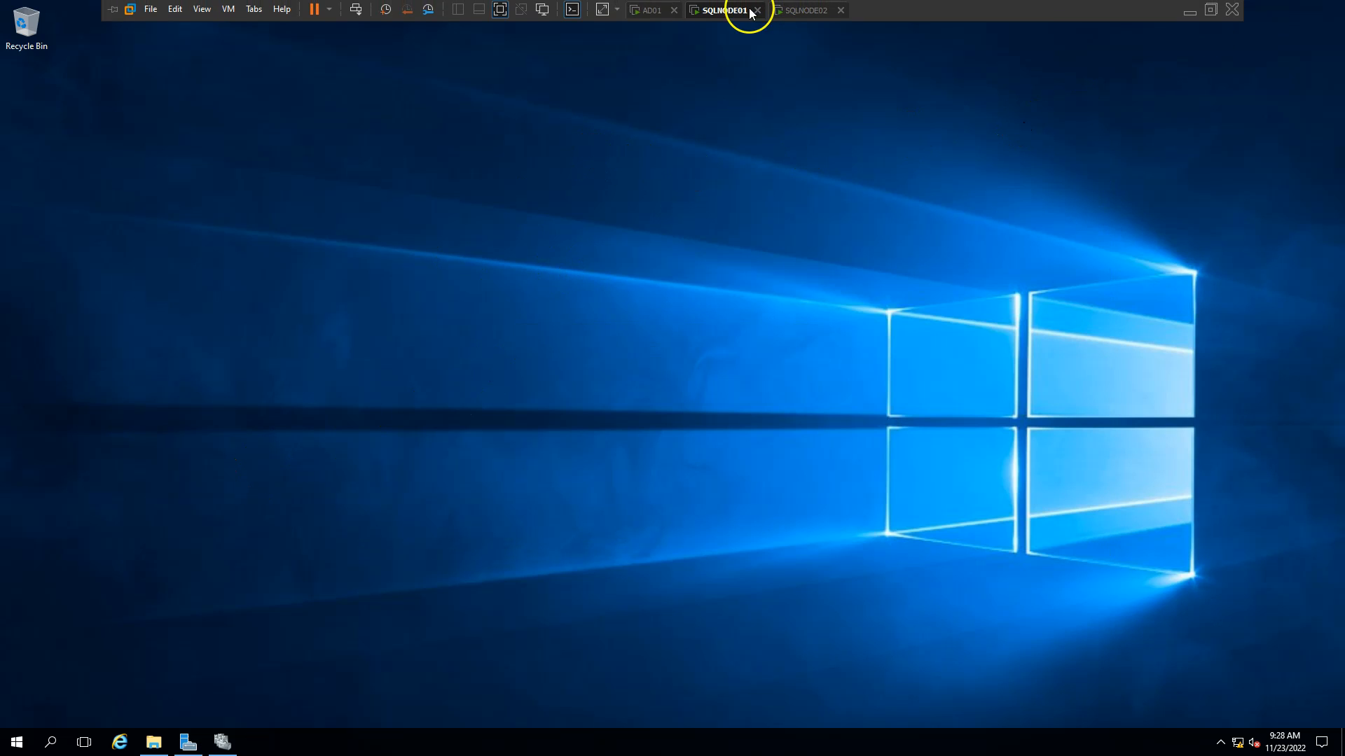
pyautogui.click(648, 10)
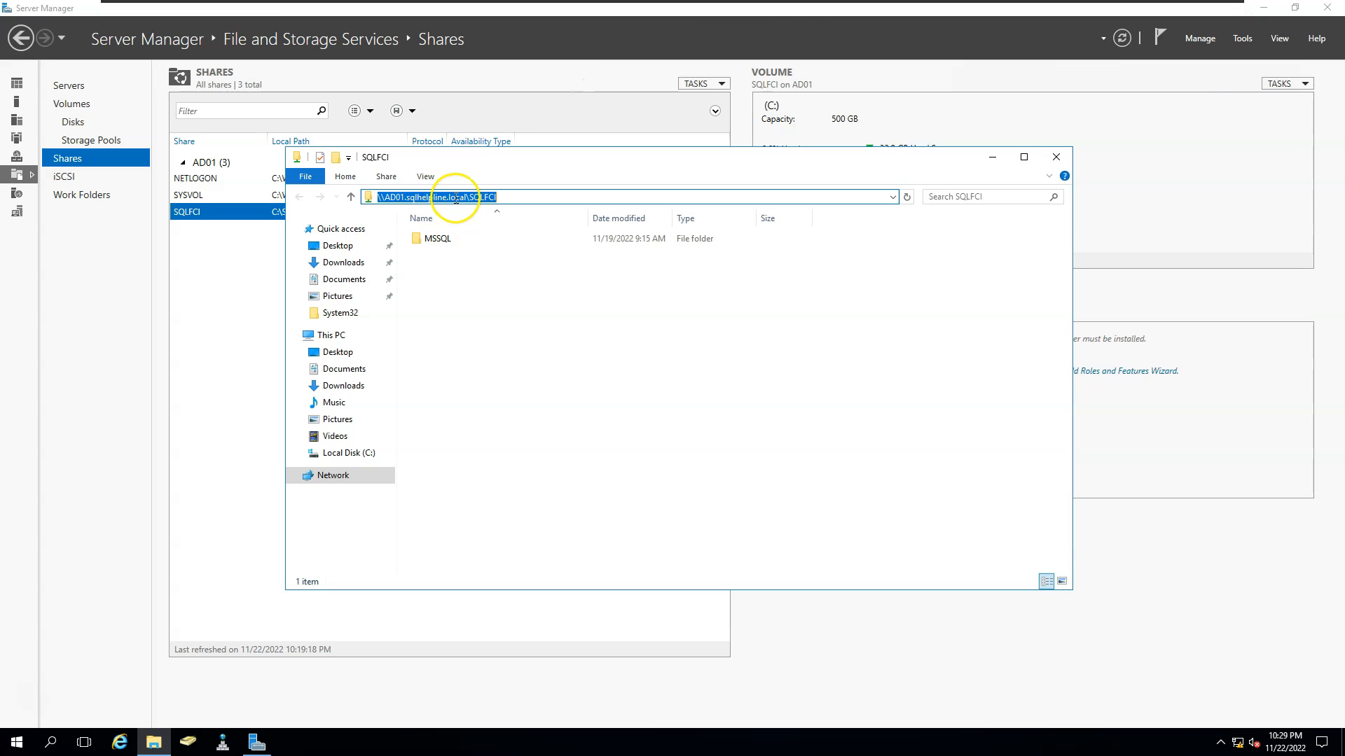
pyautogui.rightClick(455, 197)
pyautogui.click(479, 245)
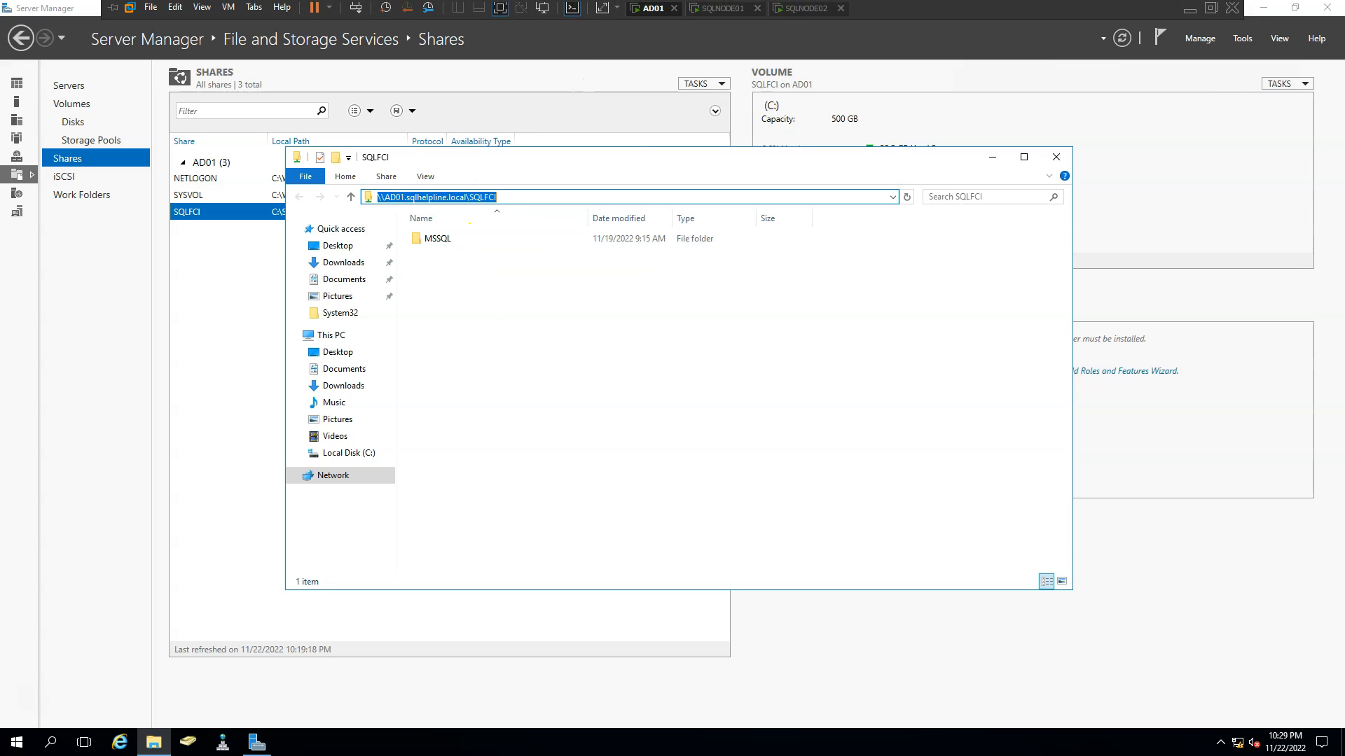
pyautogui.click(725, 11)
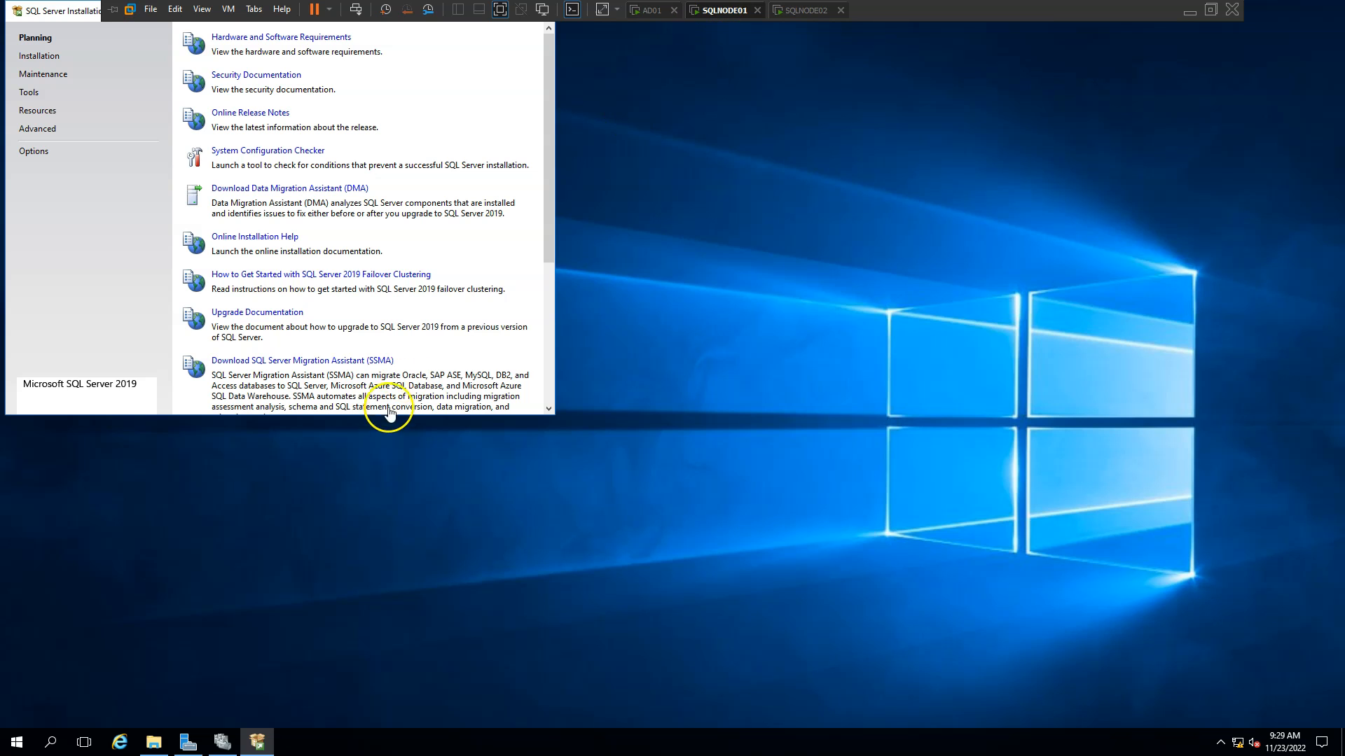
# Browse to \\AD01\SQLFCI, confirm its MSSQL folder is empty, and minimize Explorer.
pyautogui.click(153, 741)
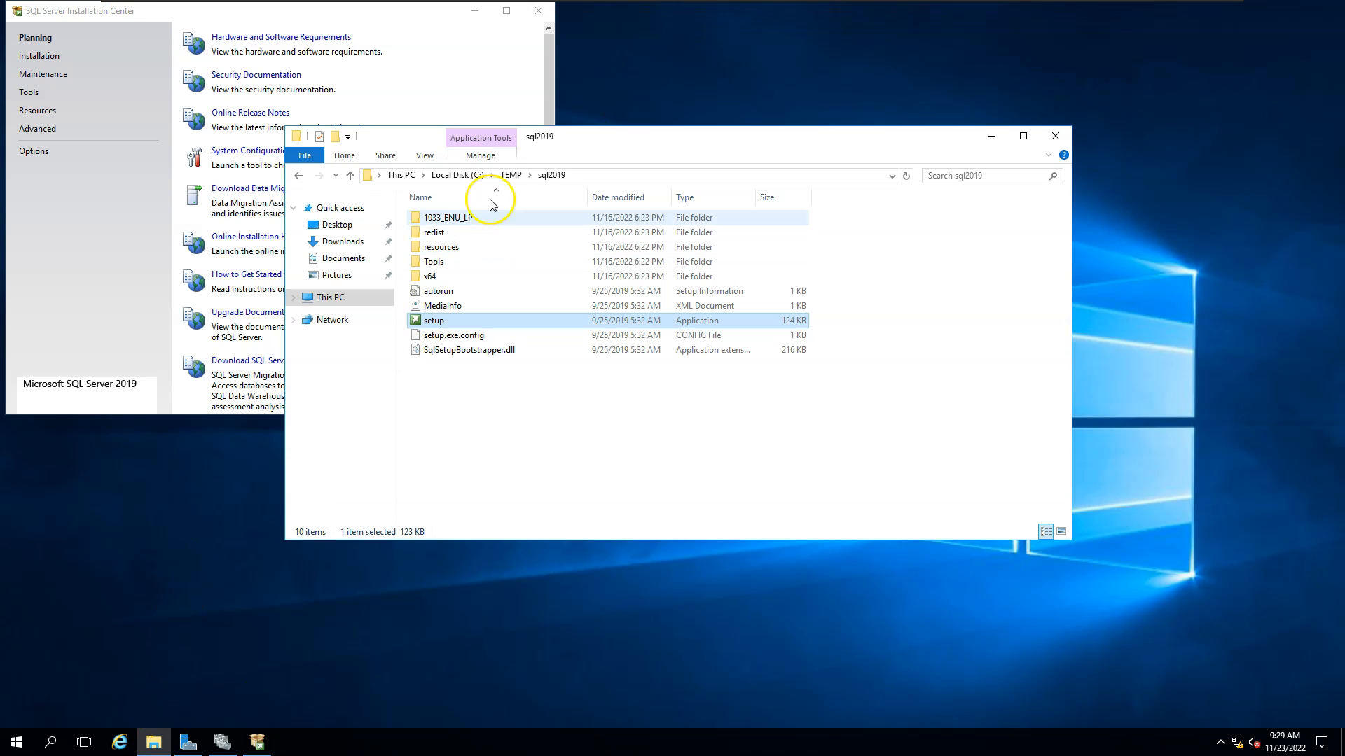
pyautogui.click(517, 175)
pyautogui.hotkey('ctrl', 'v')
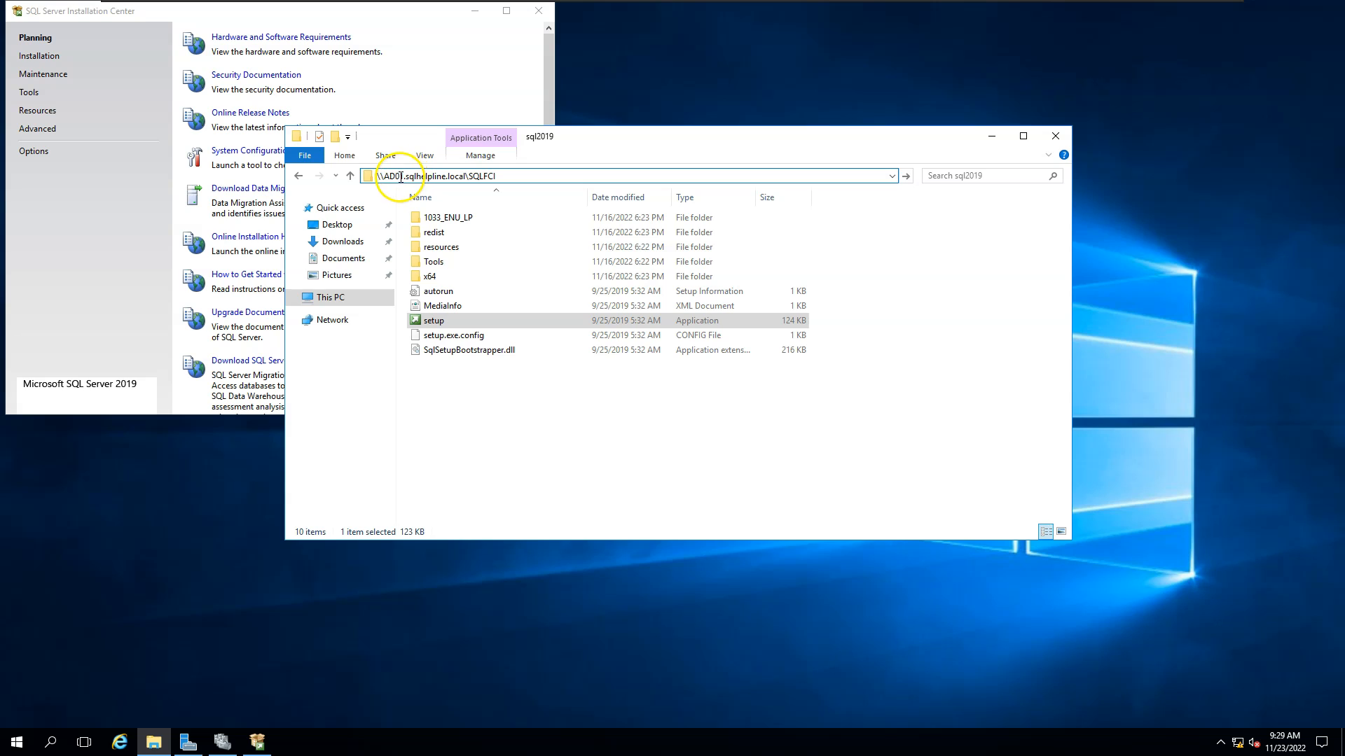
pyautogui.moveTo(403, 176); pyautogui.dragTo(466, 178)
pyautogui.press('BackSpace')
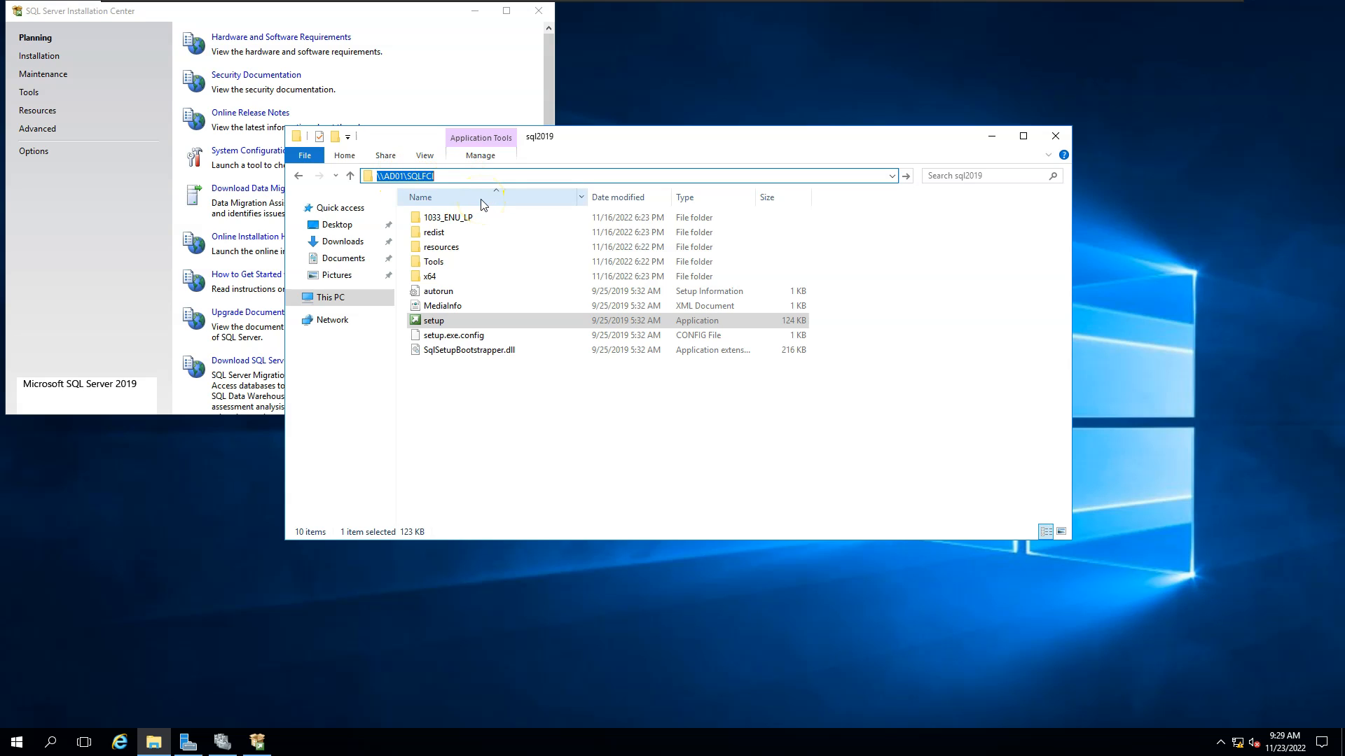
pyautogui.press('Return')
pyautogui.moveTo(513, 137); pyautogui.dragTo(651, 272)
pyautogui.doubleClick(587, 358)
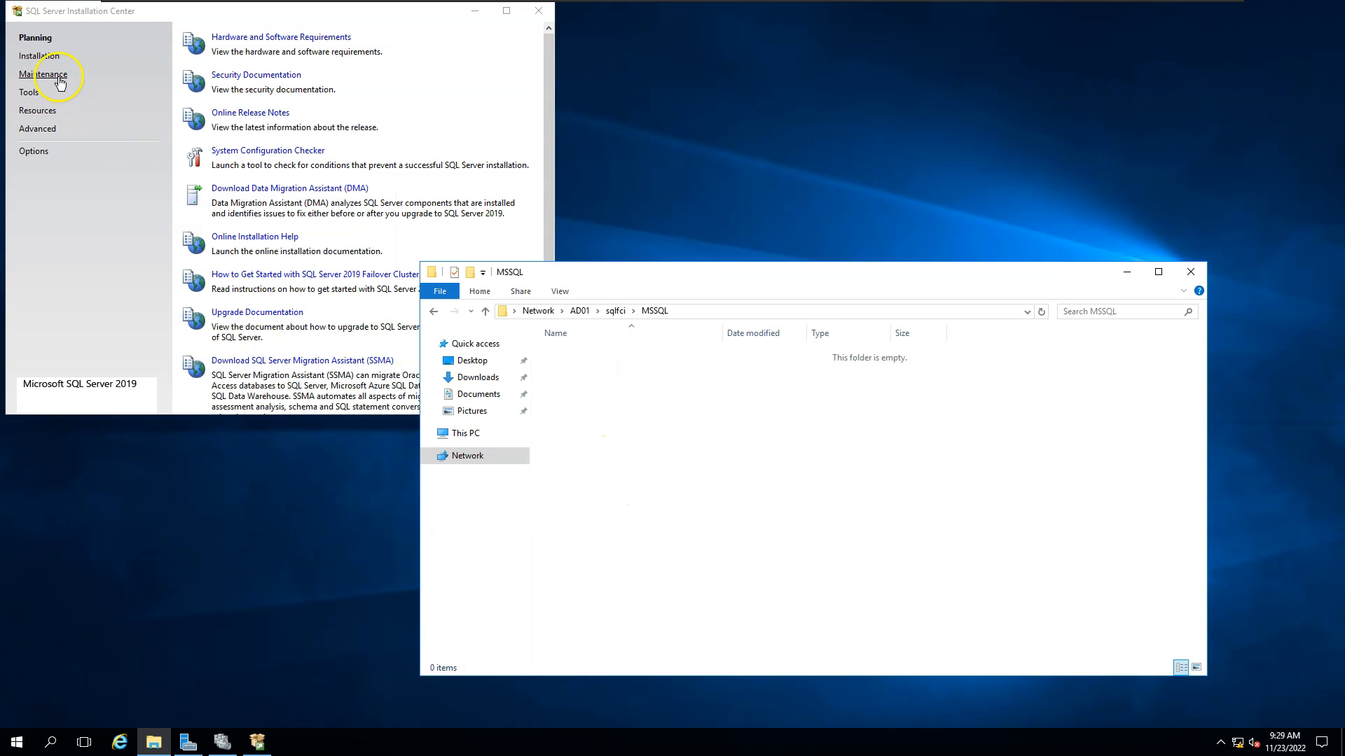
pyautogui.click(1127, 272)
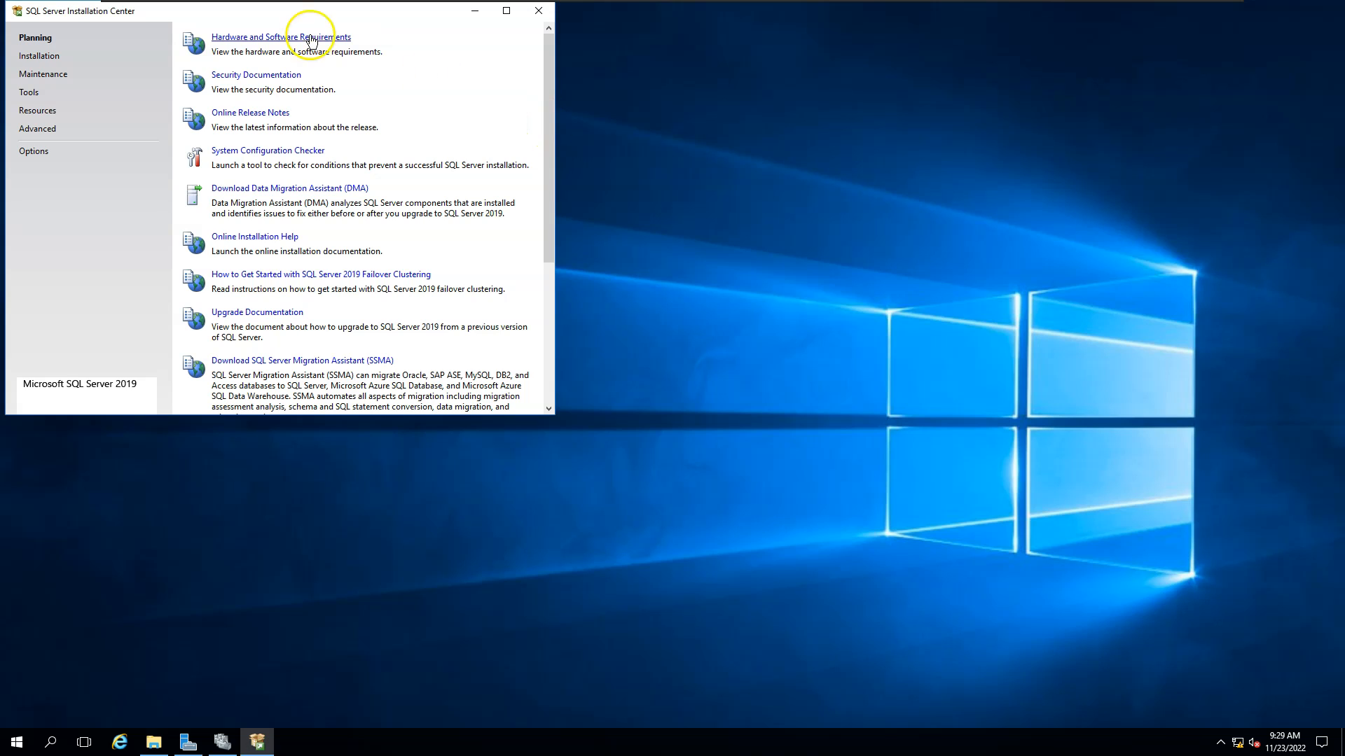
# Launch 'New SQL Server failover cluster installation' from the Installation page, then minimize the Installation Center.
pyautogui.moveTo(301, 29); pyautogui.dragTo(341, 100)
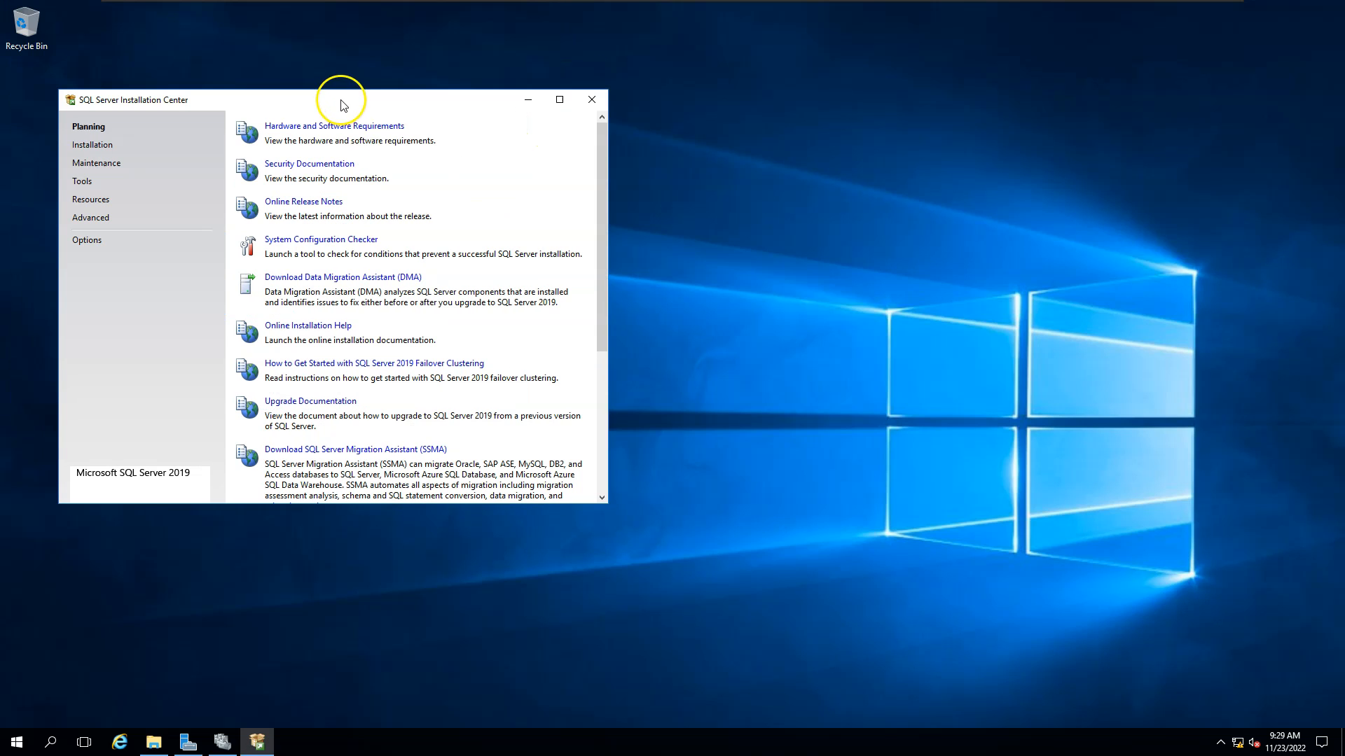
pyautogui.click(84, 145)
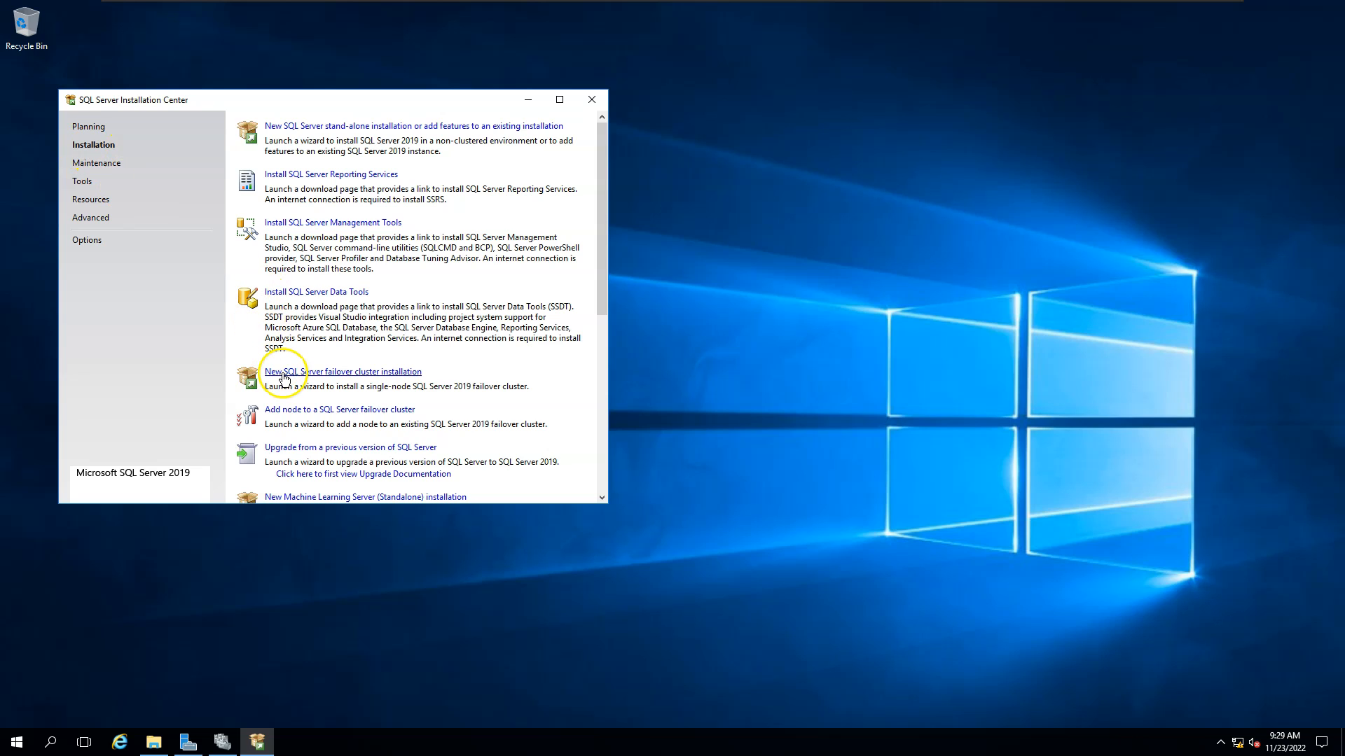
pyautogui.click(362, 377)
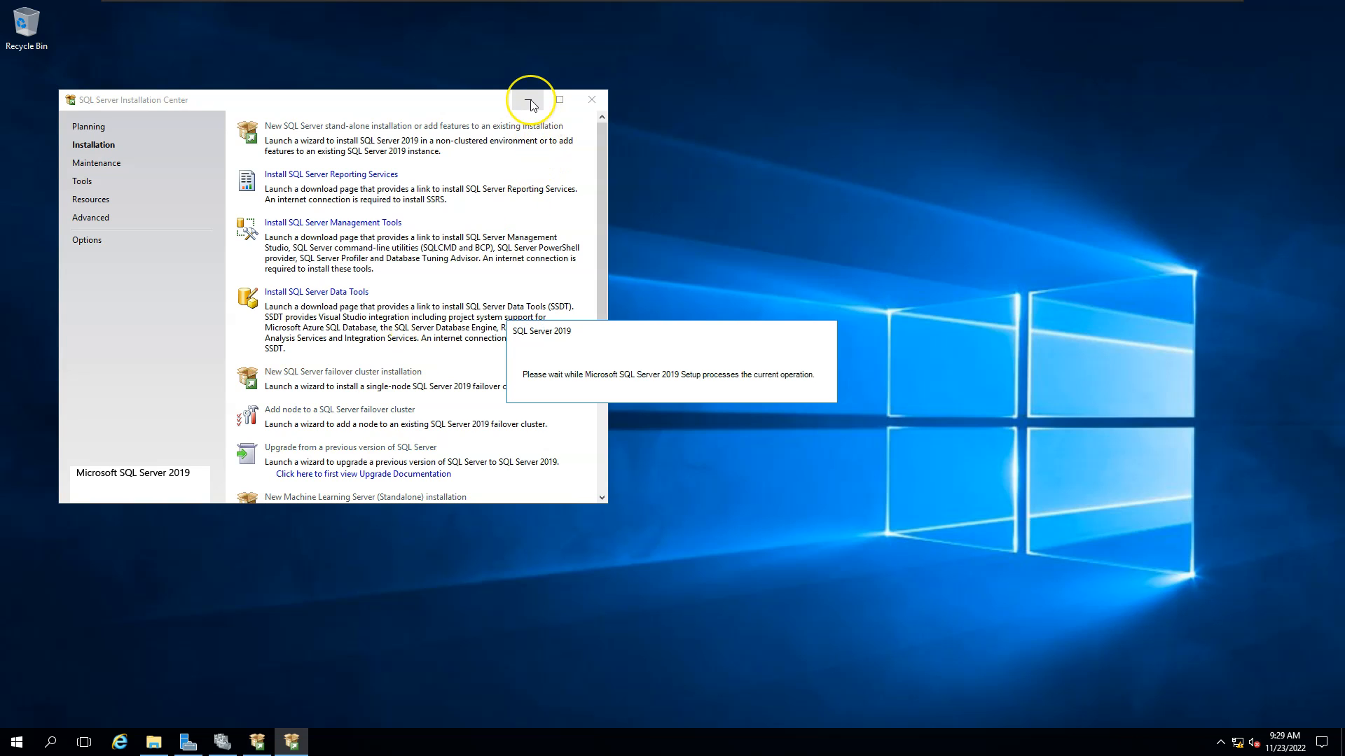
pyautogui.click(529, 100)
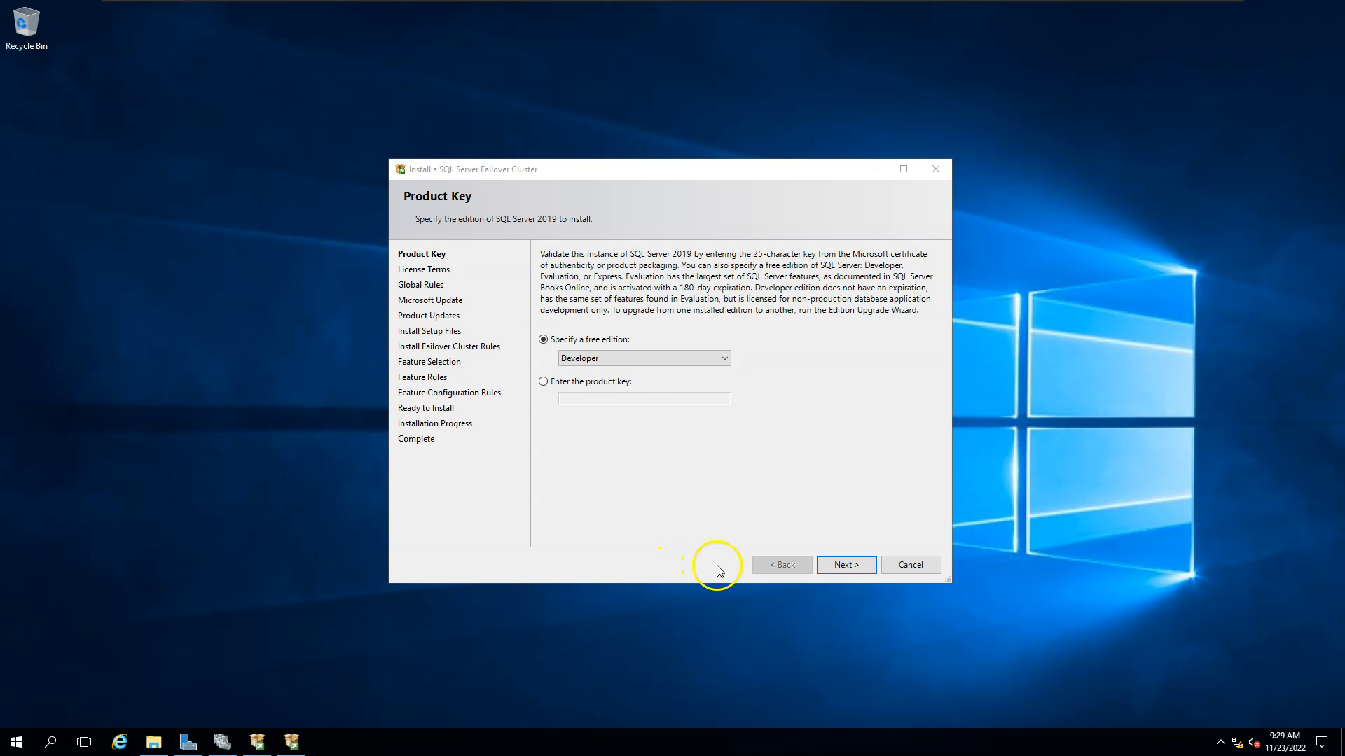
# Keep the Developer edition and accept the license terms.
pyautogui.click(834, 569)
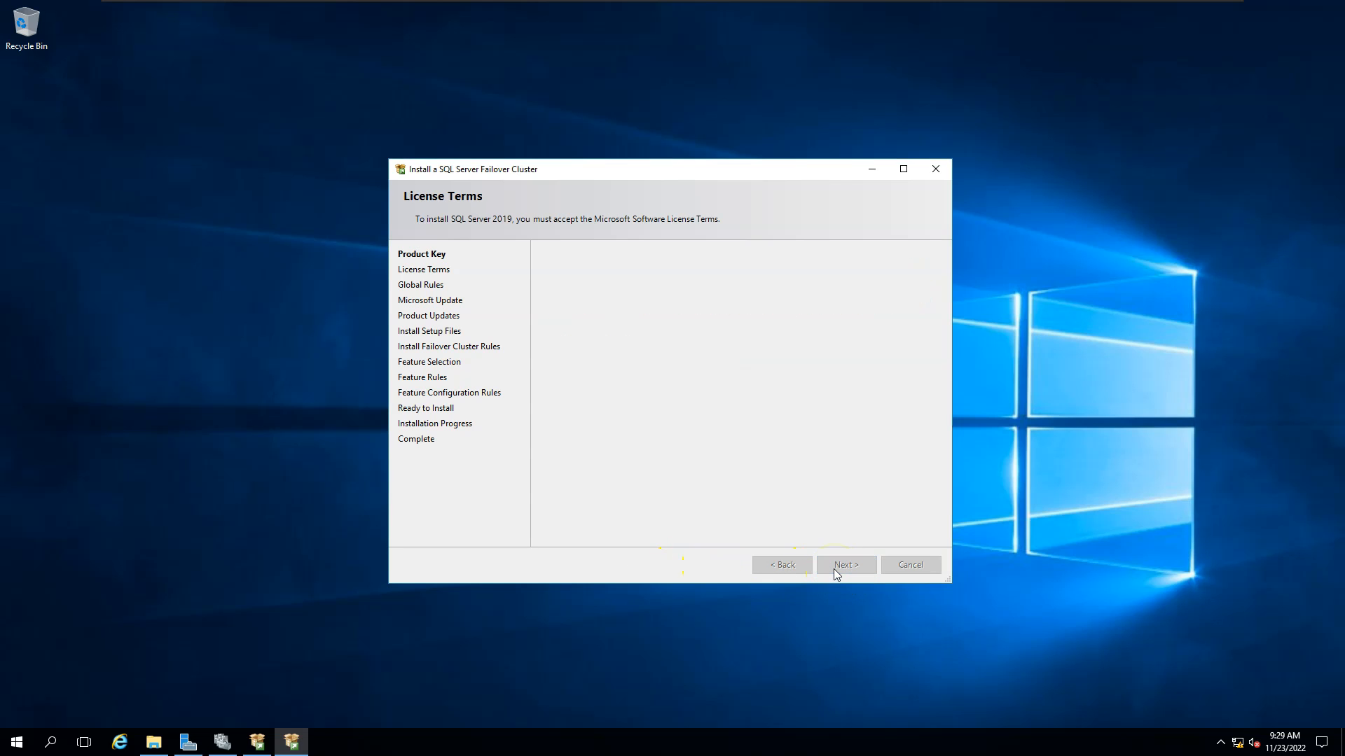
pyautogui.click(575, 475)
pyautogui.click(845, 563)
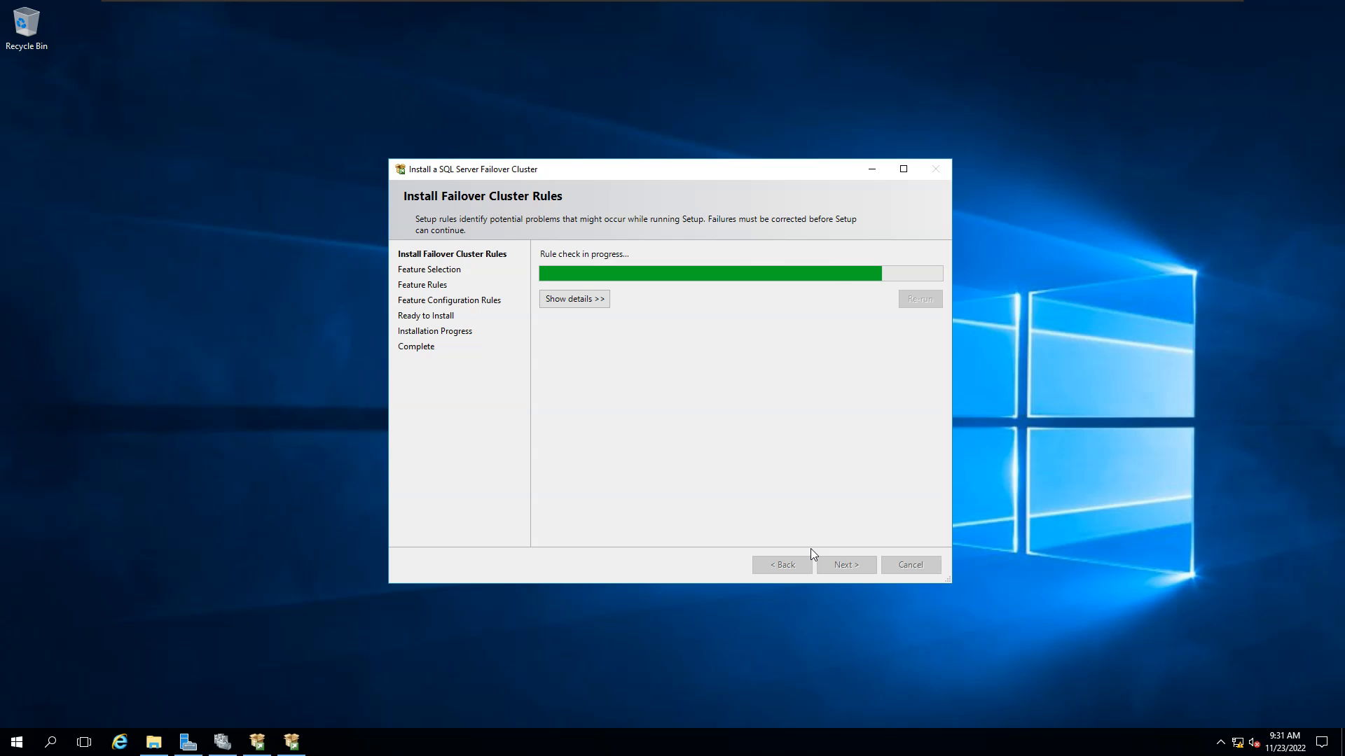
# Review the cluster verification warning (19 passed, 1 warning) and proceed to Feature Selection.
pyautogui.click(846, 361)
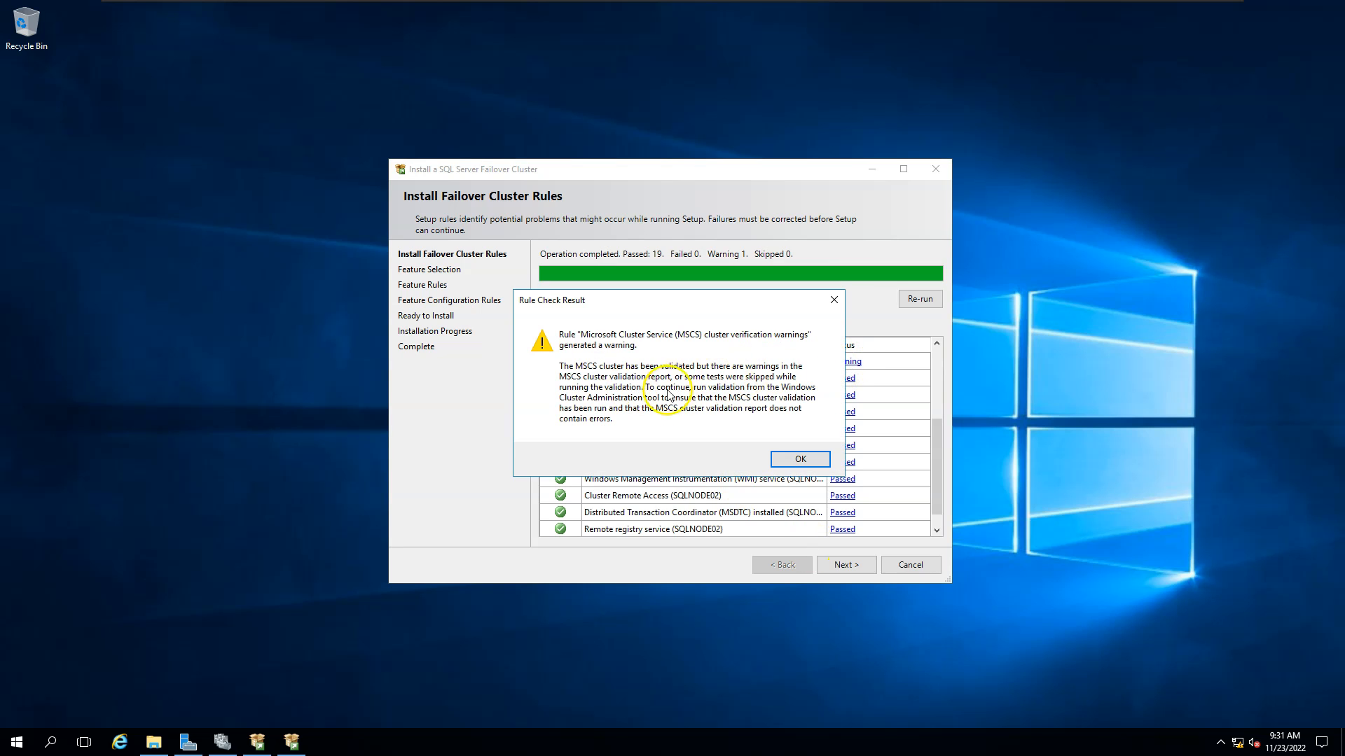
pyautogui.click(801, 459)
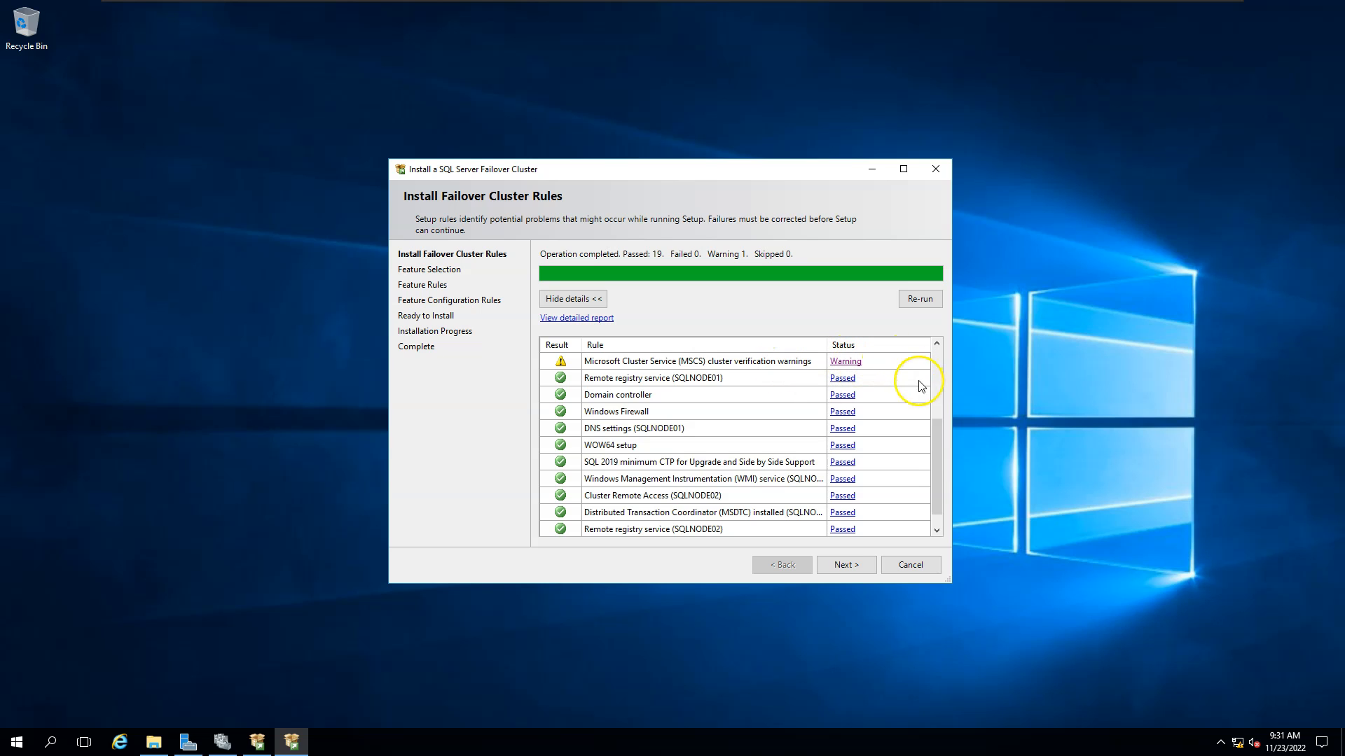
pyautogui.moveTo(936, 468); pyautogui.dragTo(929, 420)
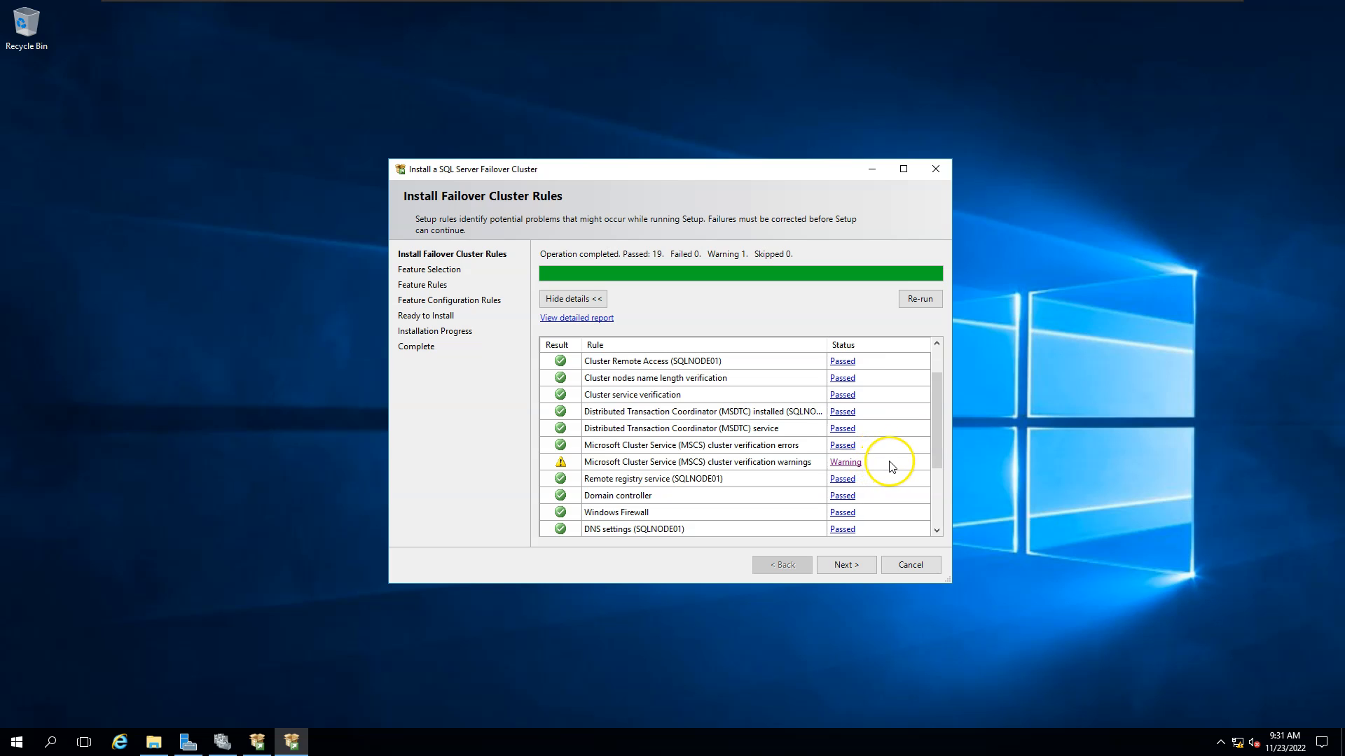
pyautogui.click(845, 566)
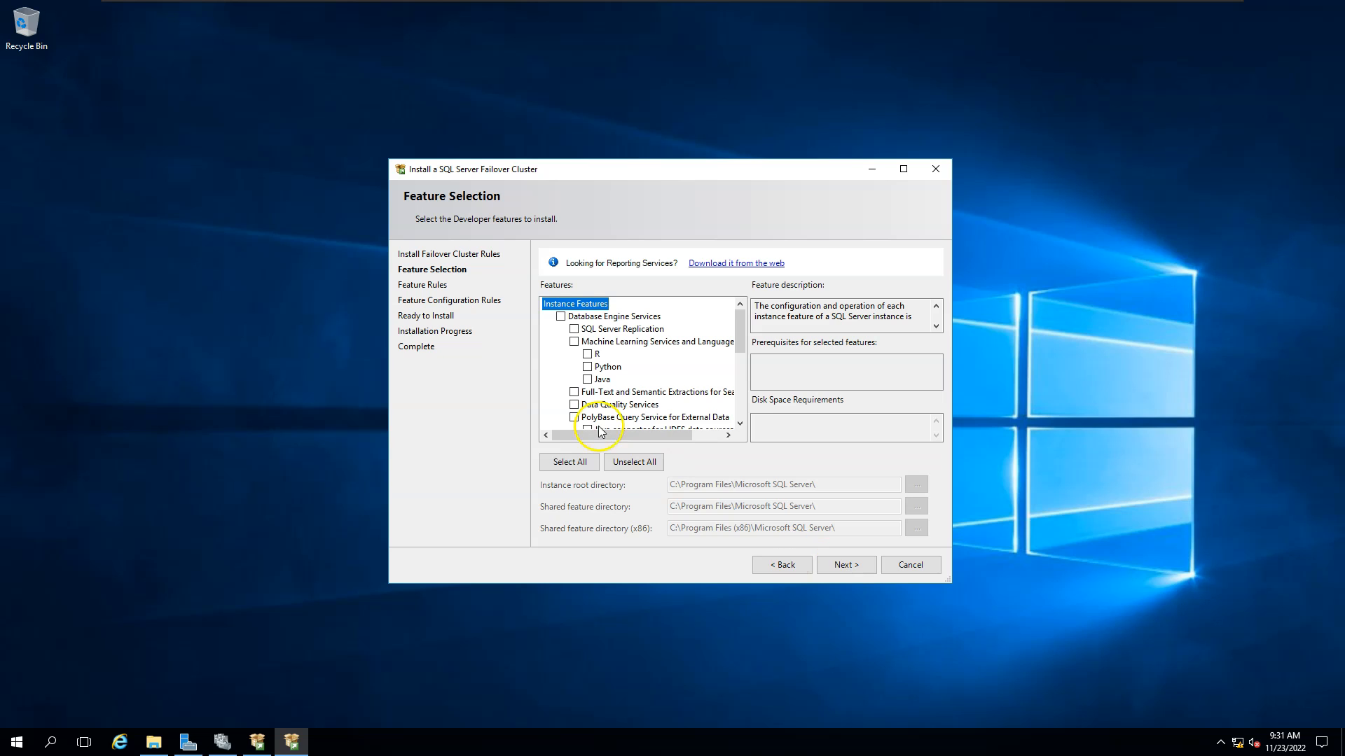
# Select Database Engine Services with Replication, Full-Text and Data Quality Services, then continue.
pyautogui.click(560, 317)
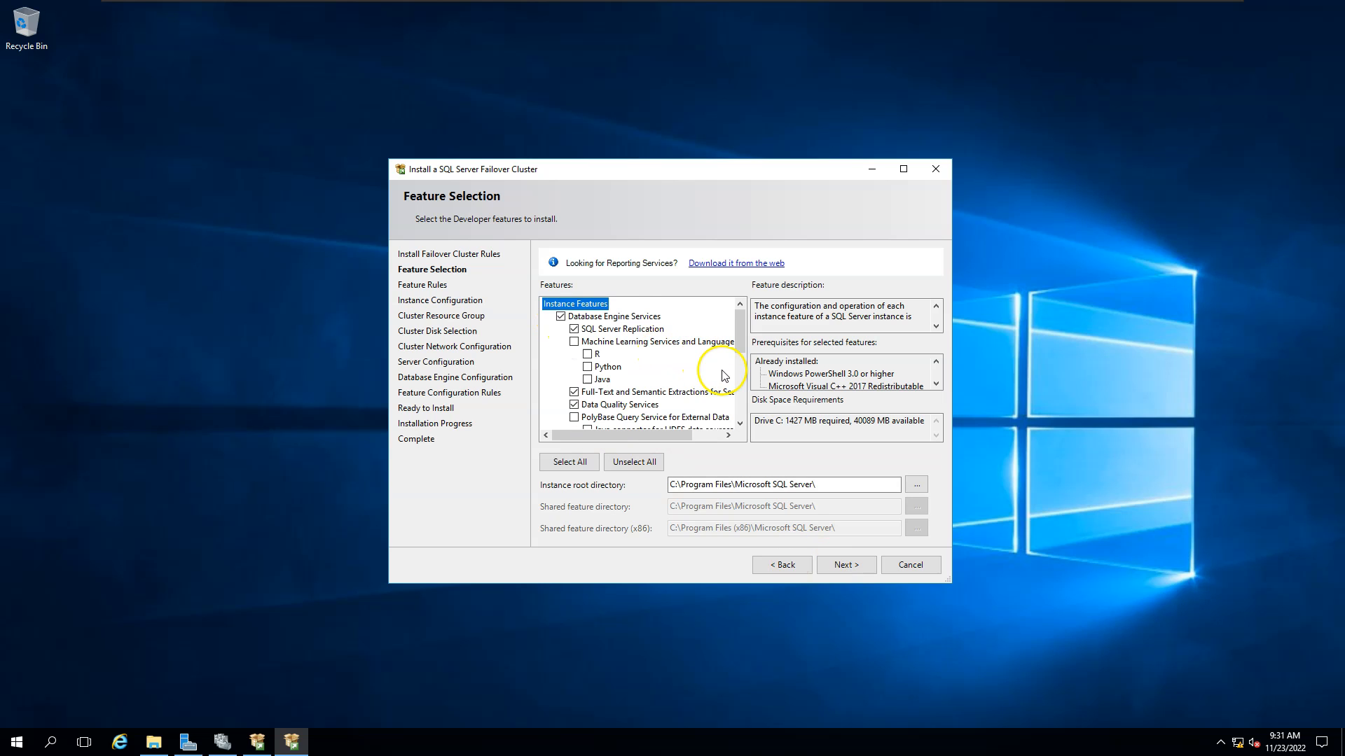
pyautogui.click(839, 566)
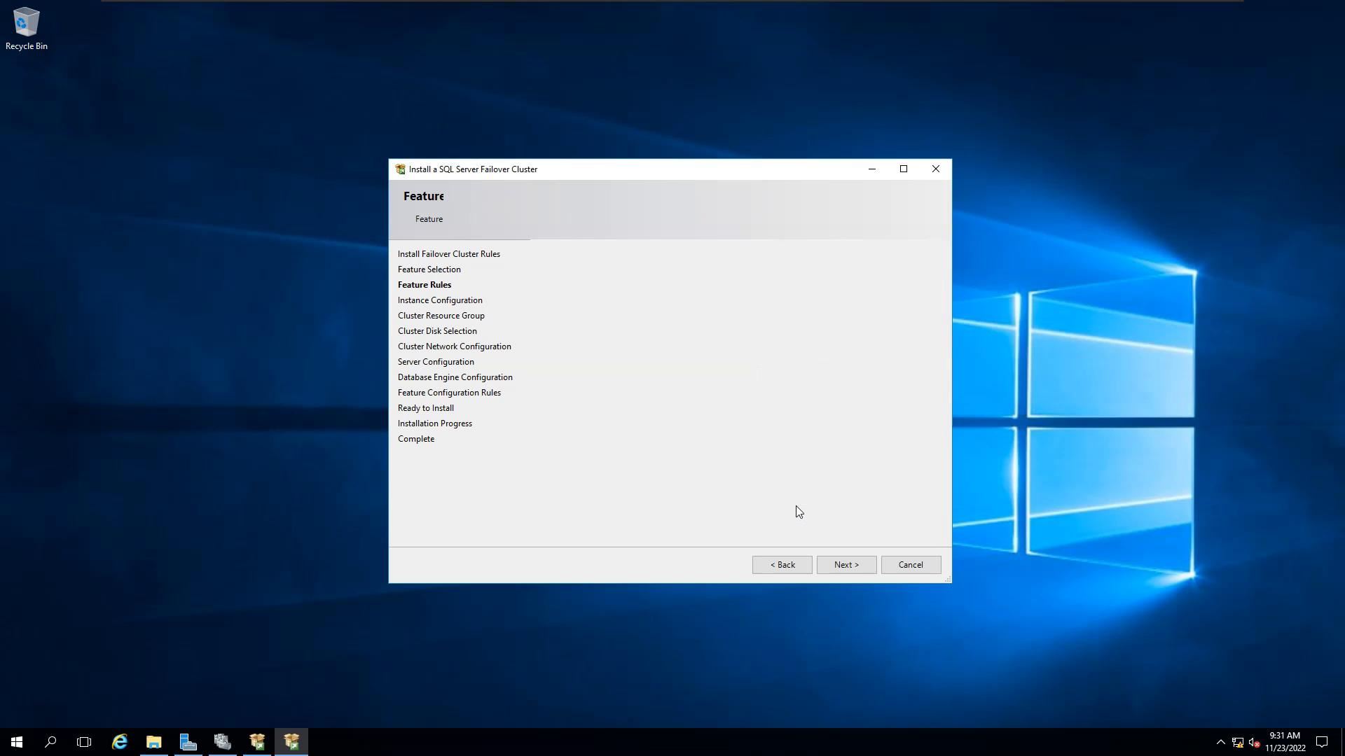
# Enter SQLCLUDEV01 as the SQL Server network name on the default instance.
pyautogui.click(690, 287)
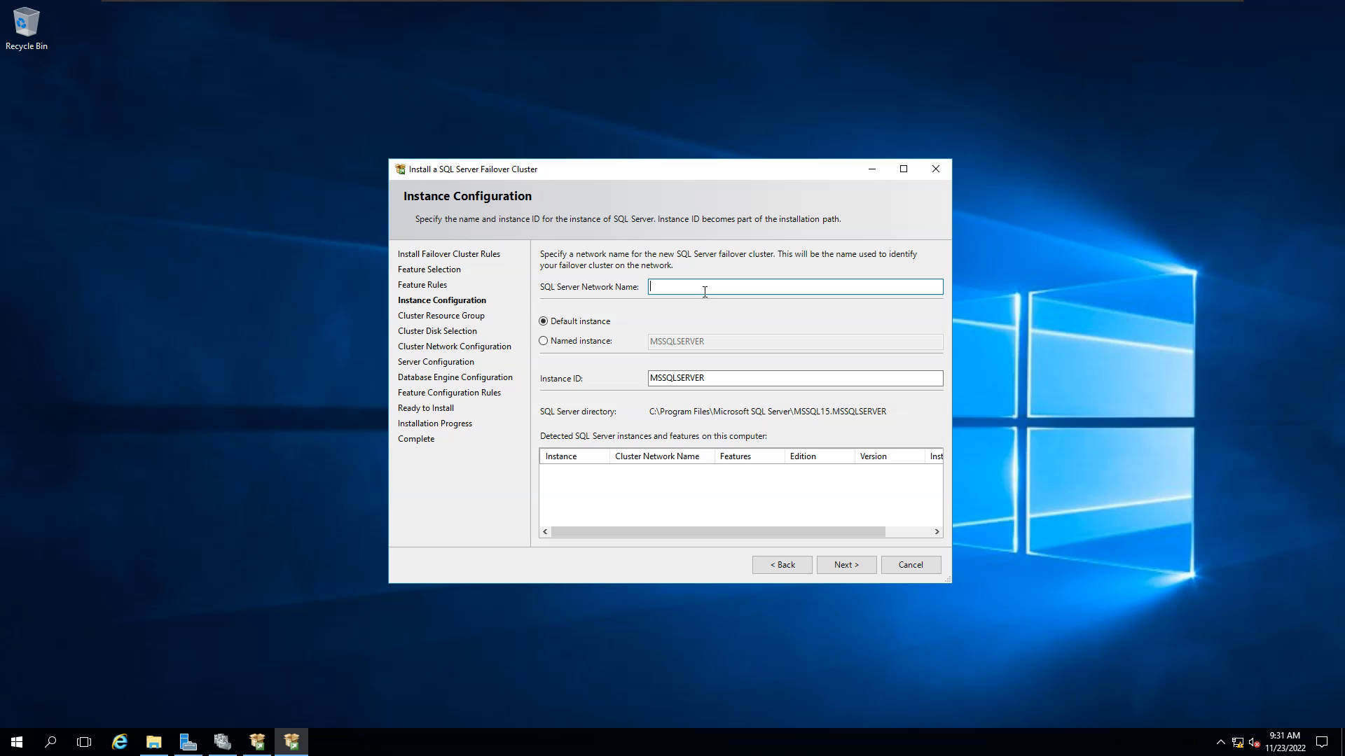
pyautogui.write('SQLCLUDEV01')
pyautogui.press('Return')
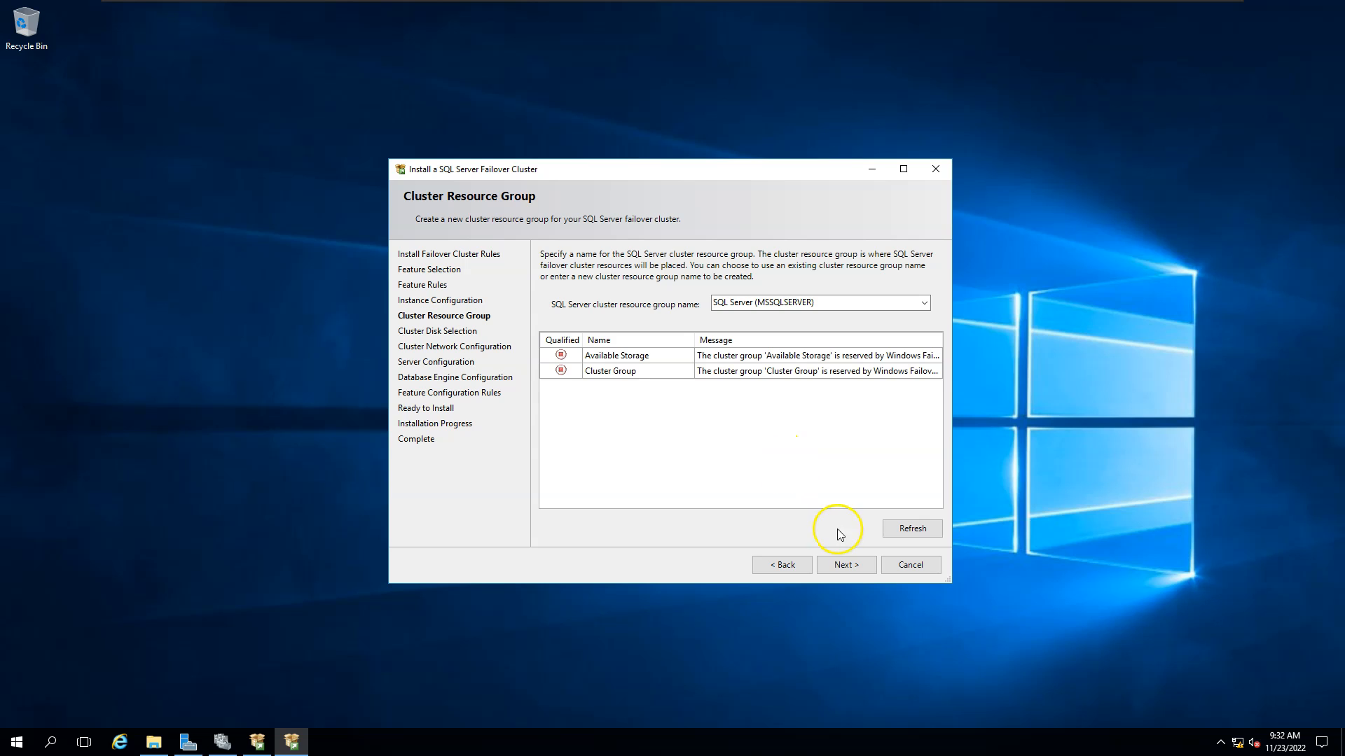
# Keep the default resource group and disks, and assign IPv4 address 192.168.100.155 on Cluster Network 1.
pyautogui.click(842, 571)
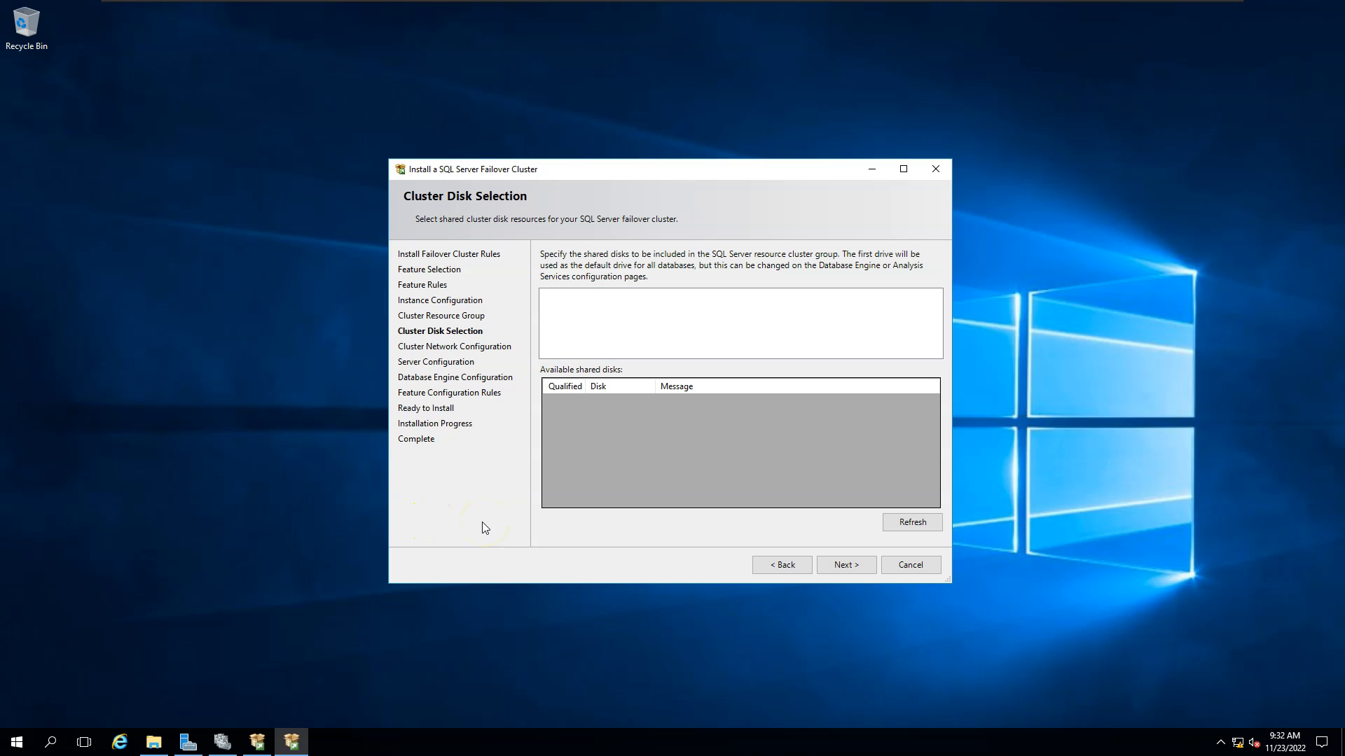
pyautogui.click(854, 564)
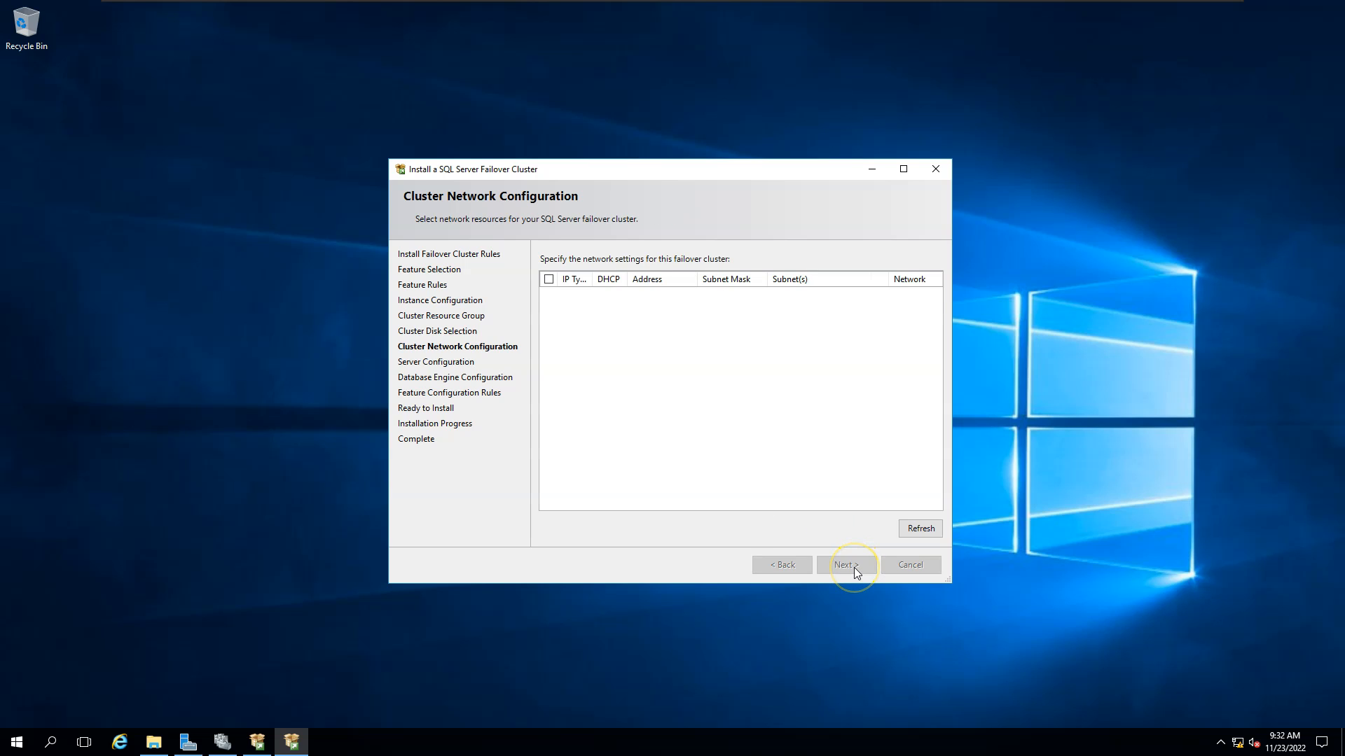
pyautogui.click(548, 295)
pyautogui.click(637, 296)
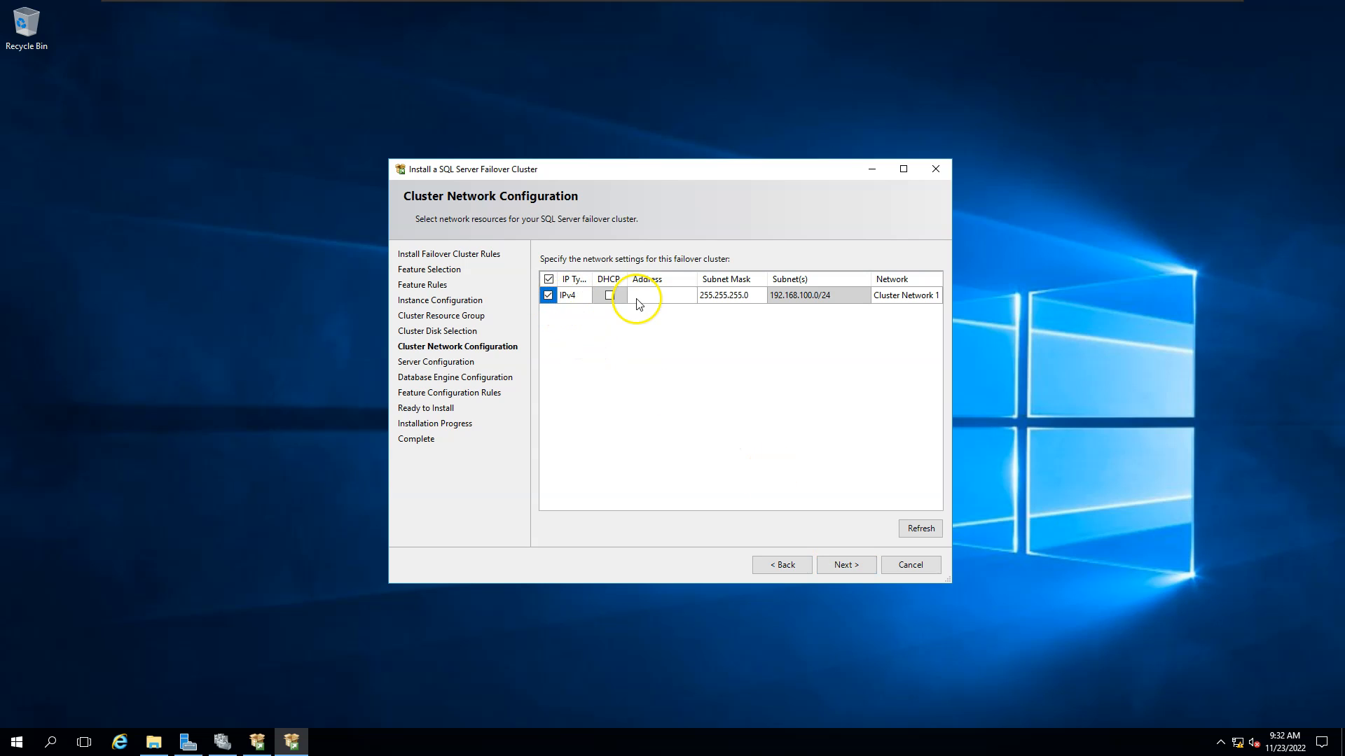
pyautogui.write('192.168.100.155')
# Ping 192.168.100.155 from Command Prompt to confirm it's unused, then continue to Server Configuration.
pyautogui.click(9, 732)
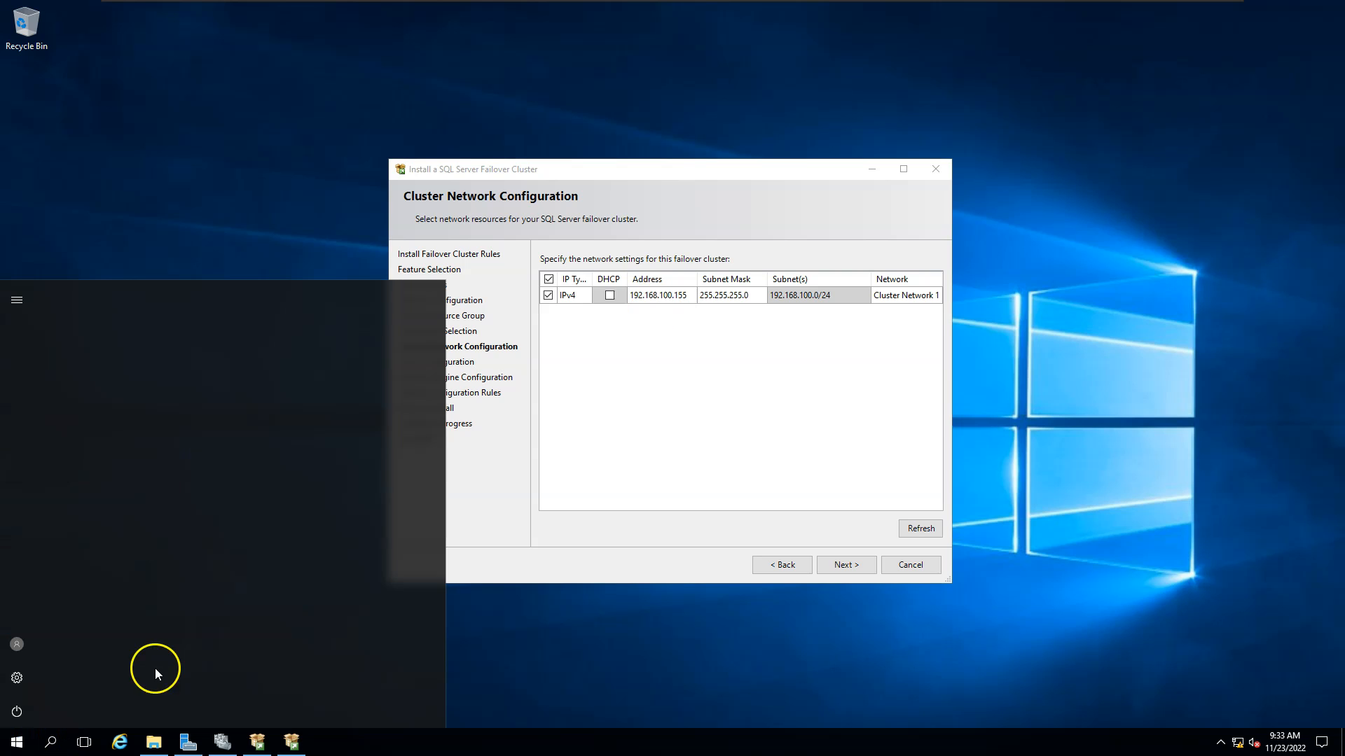
pyautogui.write('cmd')
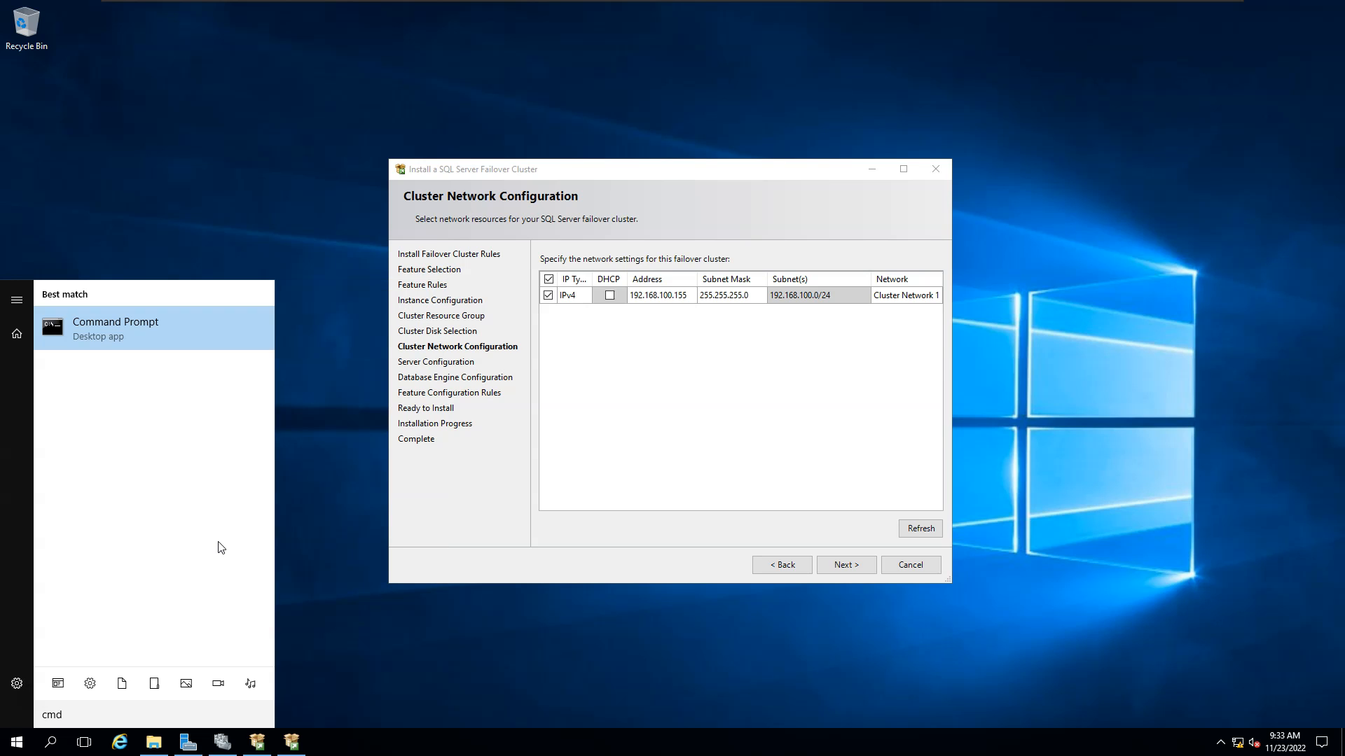
pyautogui.press('Return')
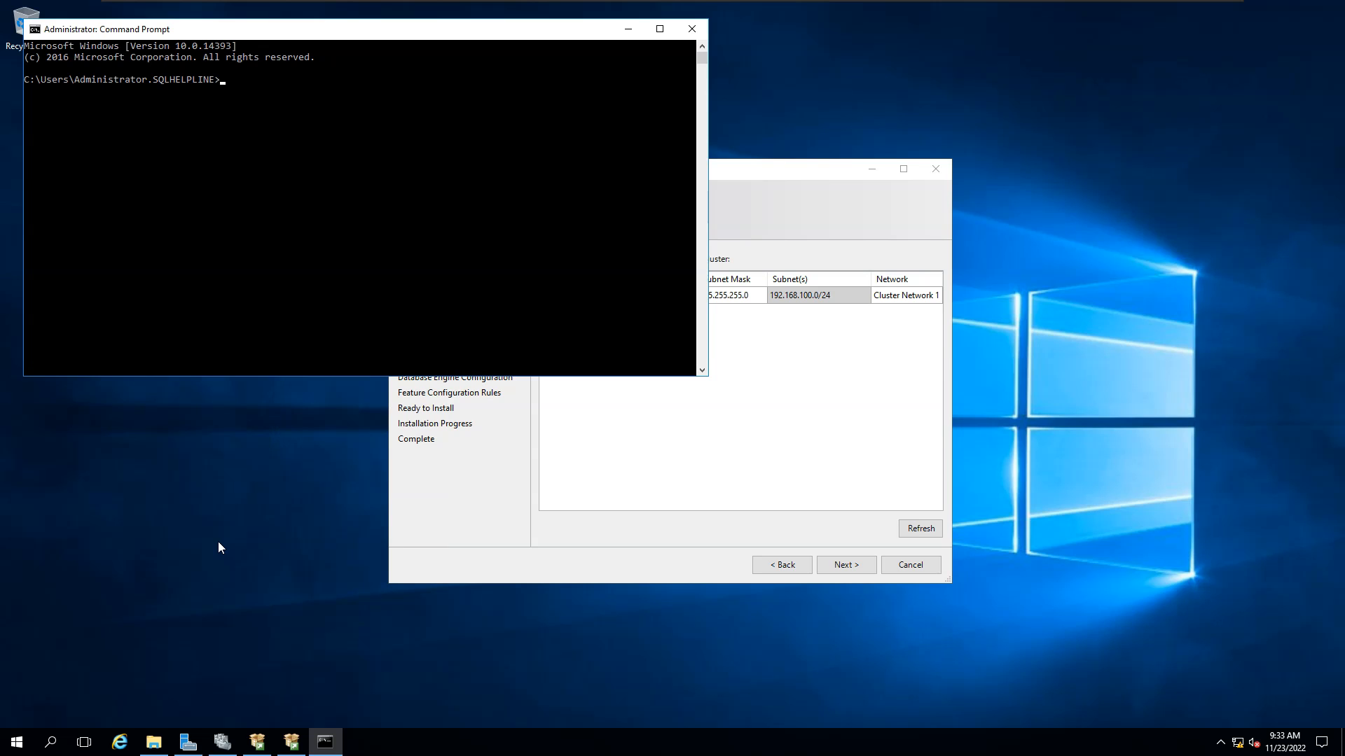
pyautogui.write('ping 192.168.100.155')
pyautogui.press('Return')
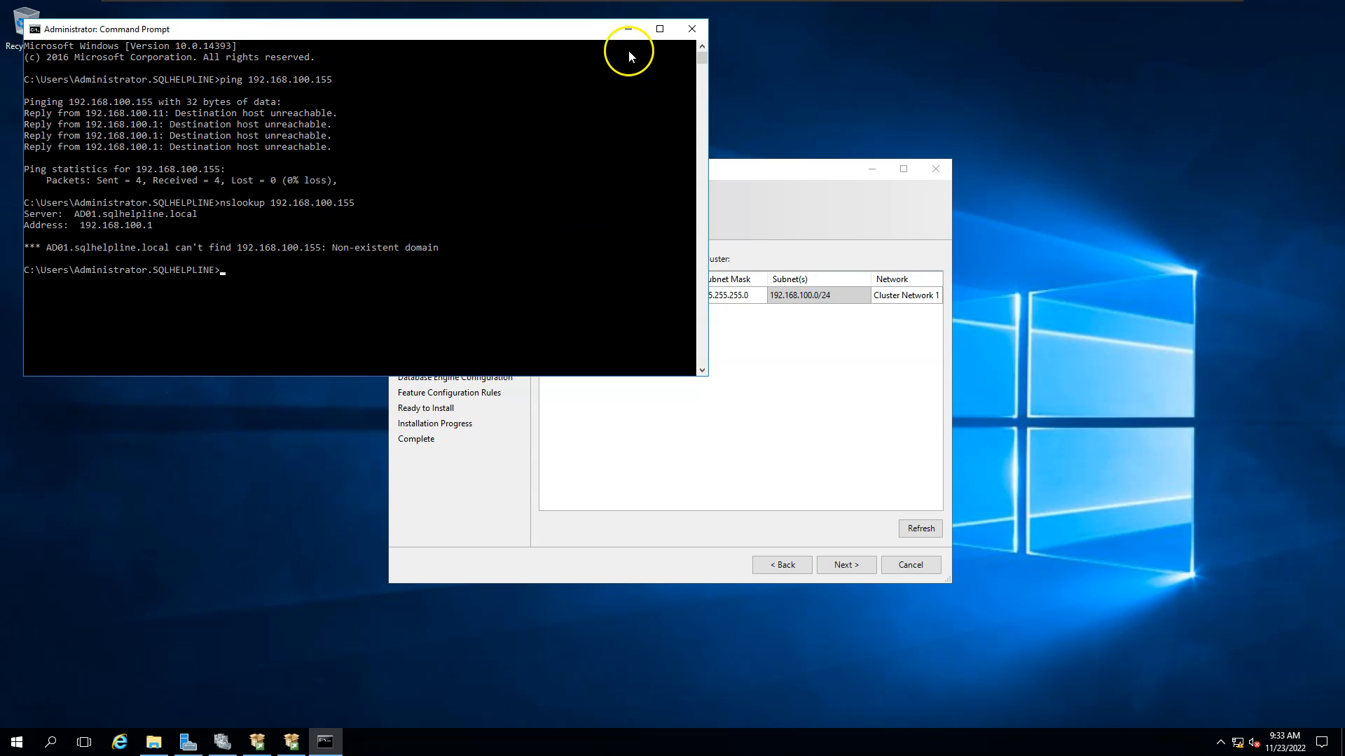
pyautogui.click(628, 29)
pyautogui.click(844, 560)
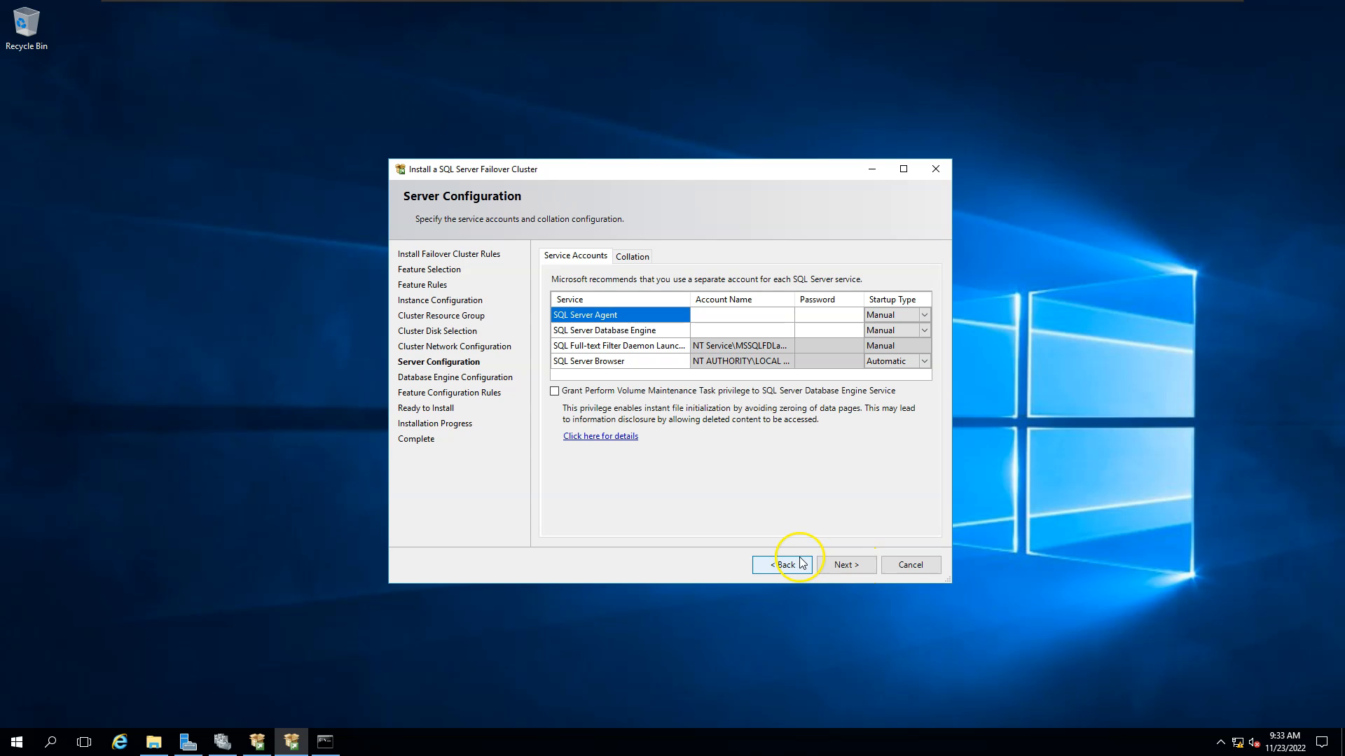
# Grant Perform Volume Maintenance privilege and set the SQL Server Agent account to Administrator.
pyautogui.click(555, 391)
pyautogui.click(788, 316)
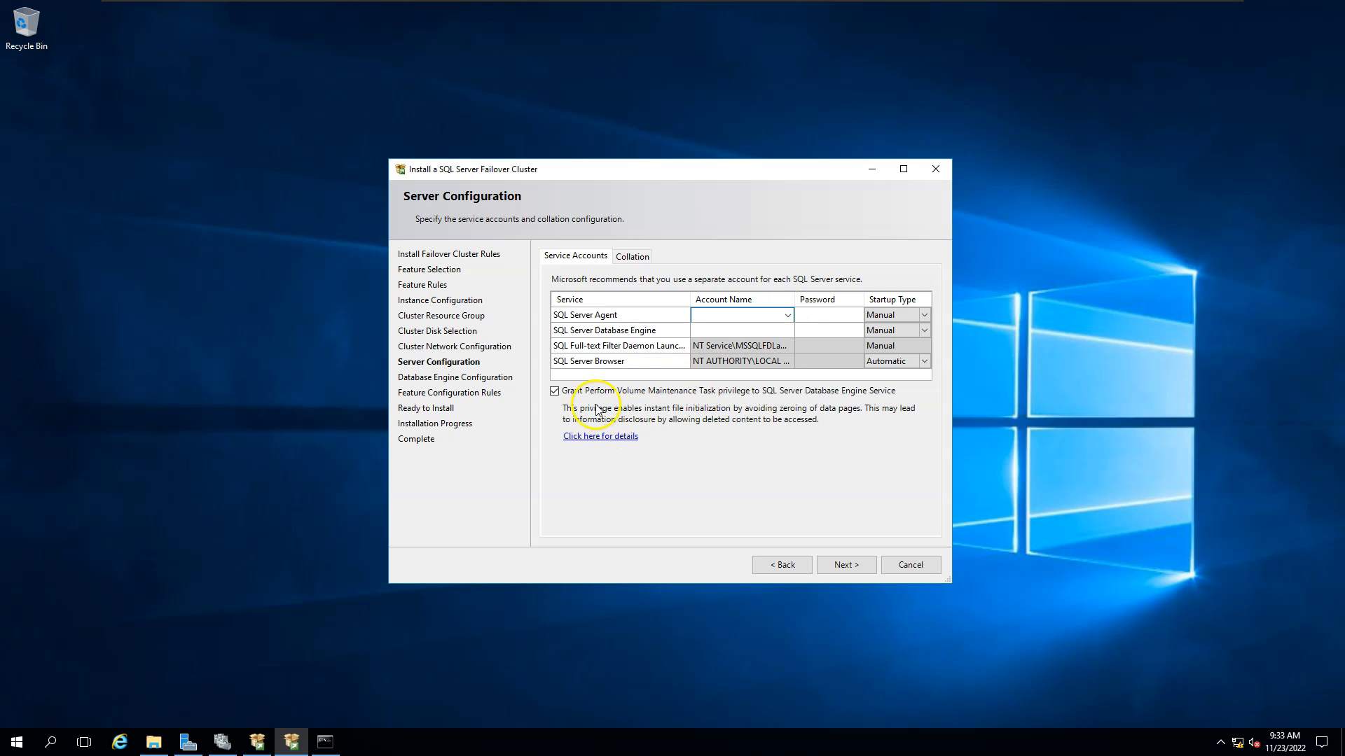
pyautogui.click(788, 316)
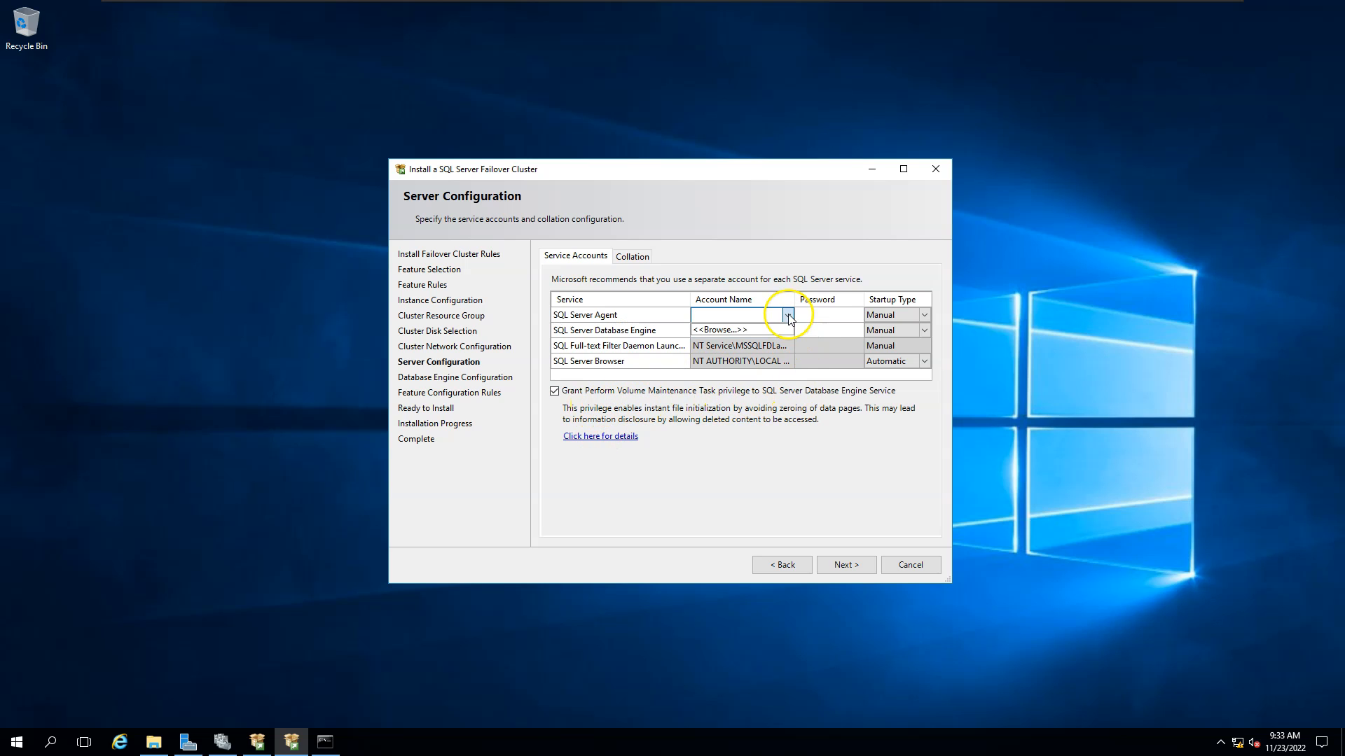
pyautogui.click(750, 331)
pyautogui.write('sql')
pyautogui.hotkey('ctrl', 'a')
pyautogui.write('administ')
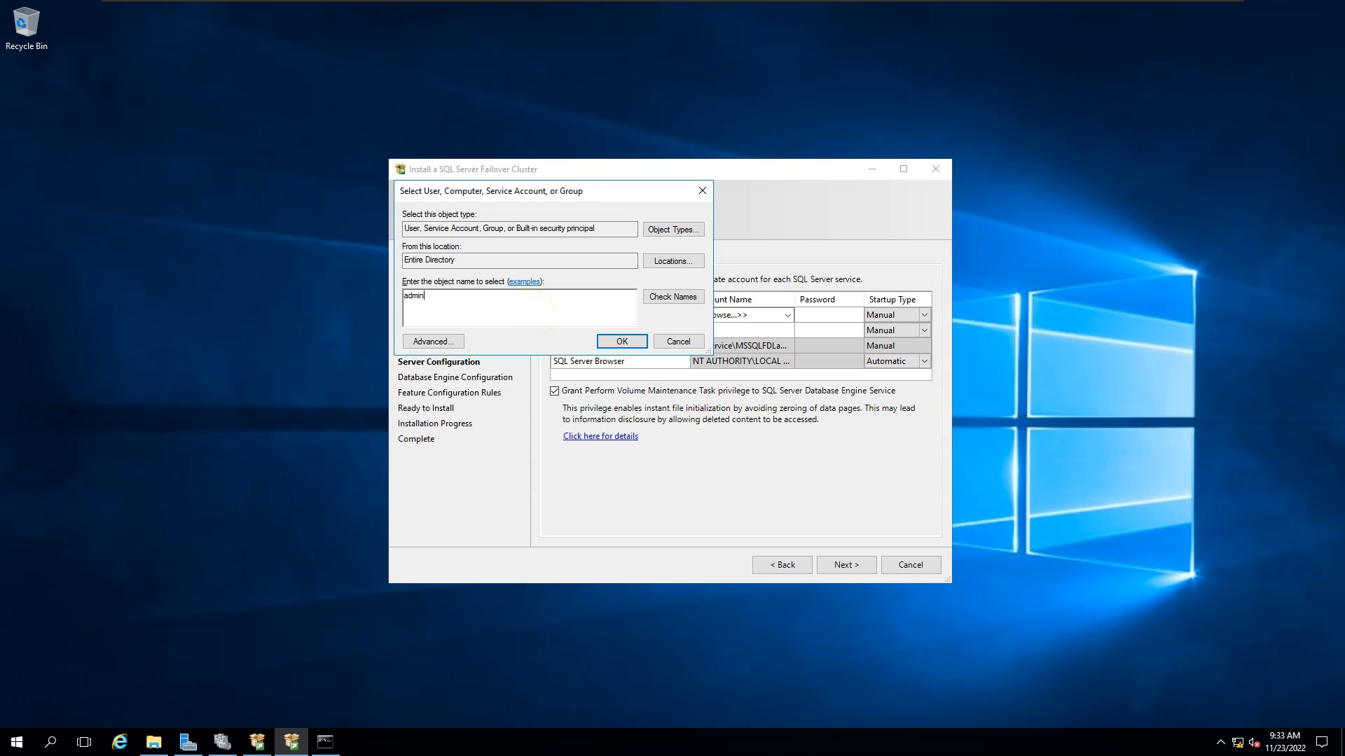
pyautogui.press('Return')
pyautogui.click(617, 341)
# Set the Database Engine service account to the domain Administrator.
pyautogui.click(788, 330)
pyautogui.click(788, 331)
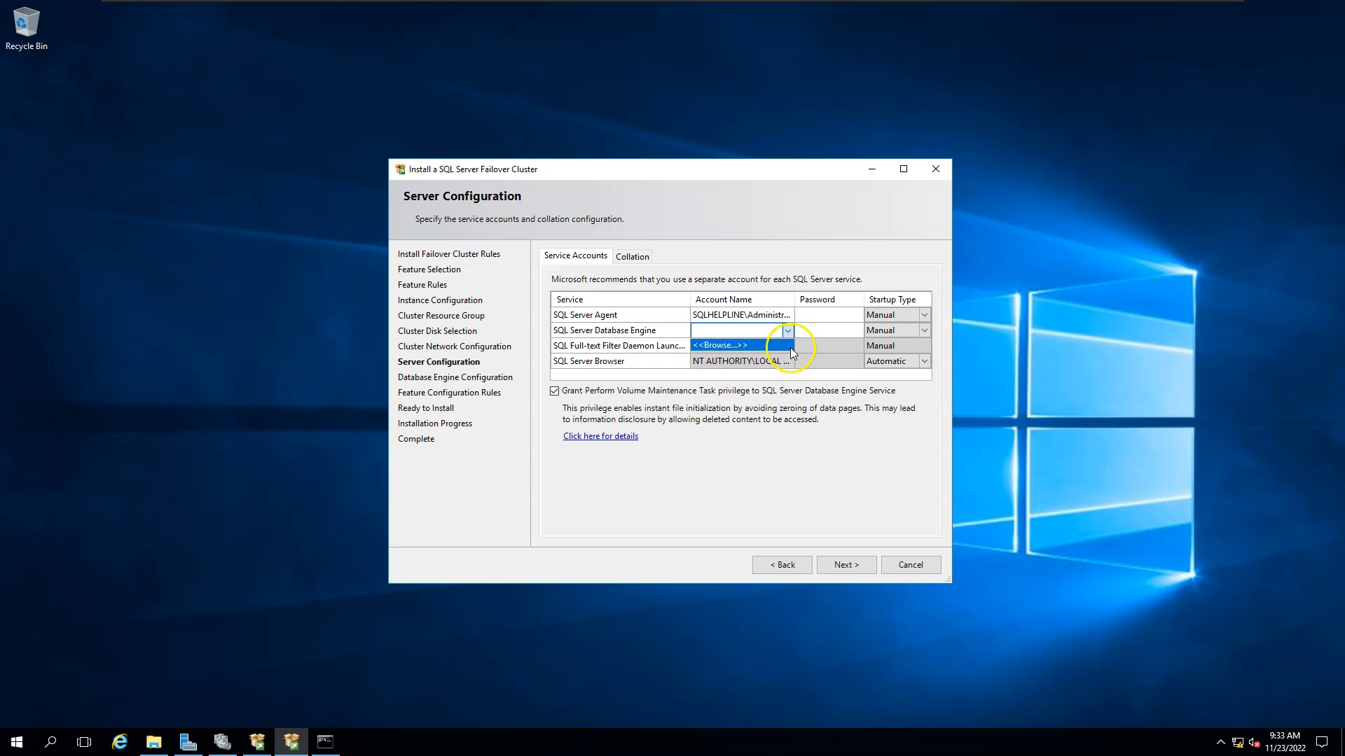
pyautogui.click(787, 347)
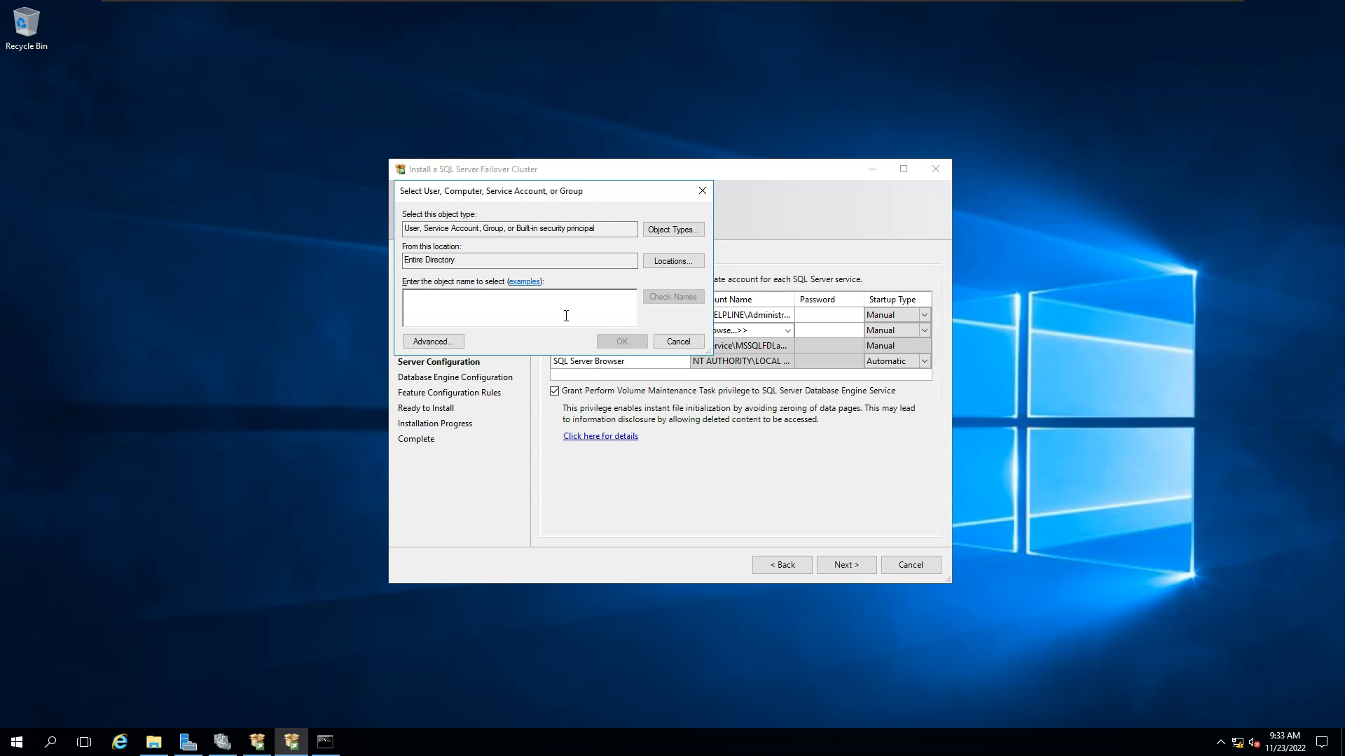
pyautogui.write('admini')
pyautogui.hotkey('ctrl', 'k')
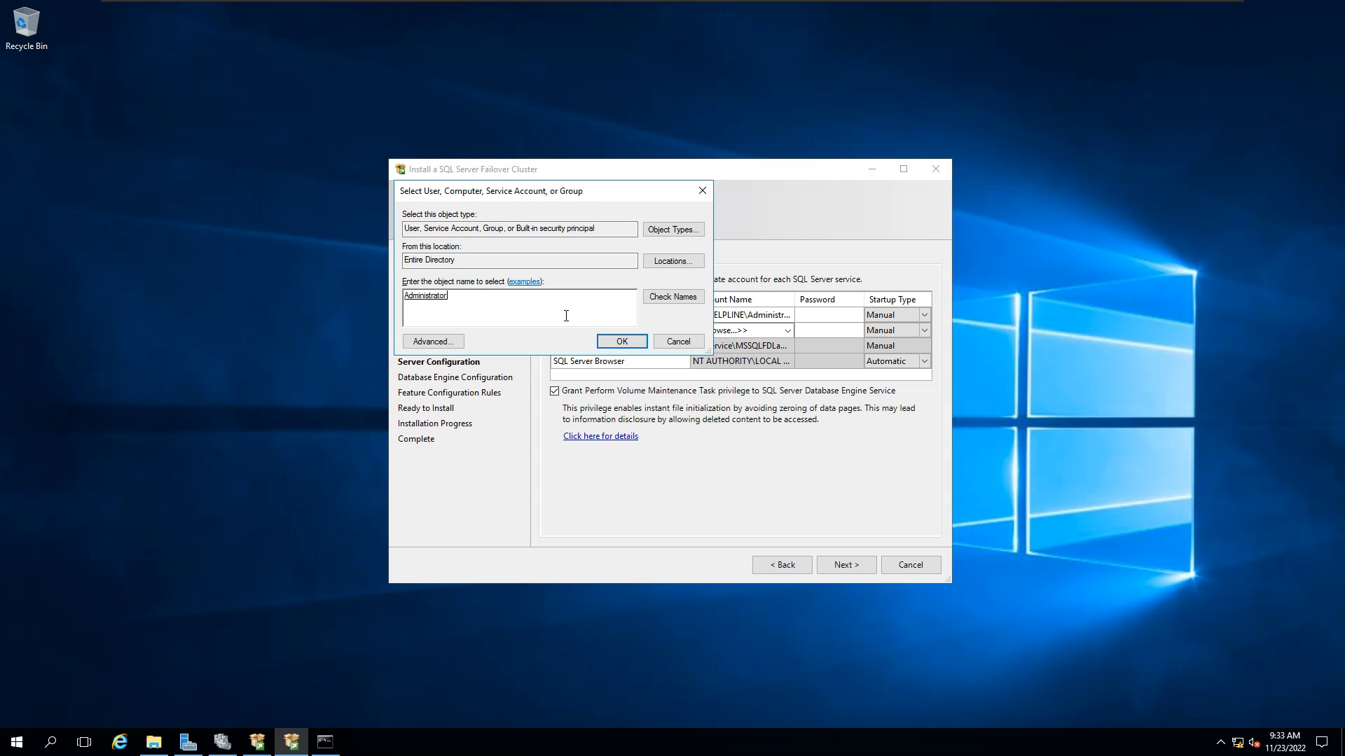
pyautogui.click(622, 341)
# Enter the account passwords for the Agent and Database Engine services and continue.
pyautogui.click(822, 315)
pyautogui.write('•••••••••')
pyautogui.press('Tab')
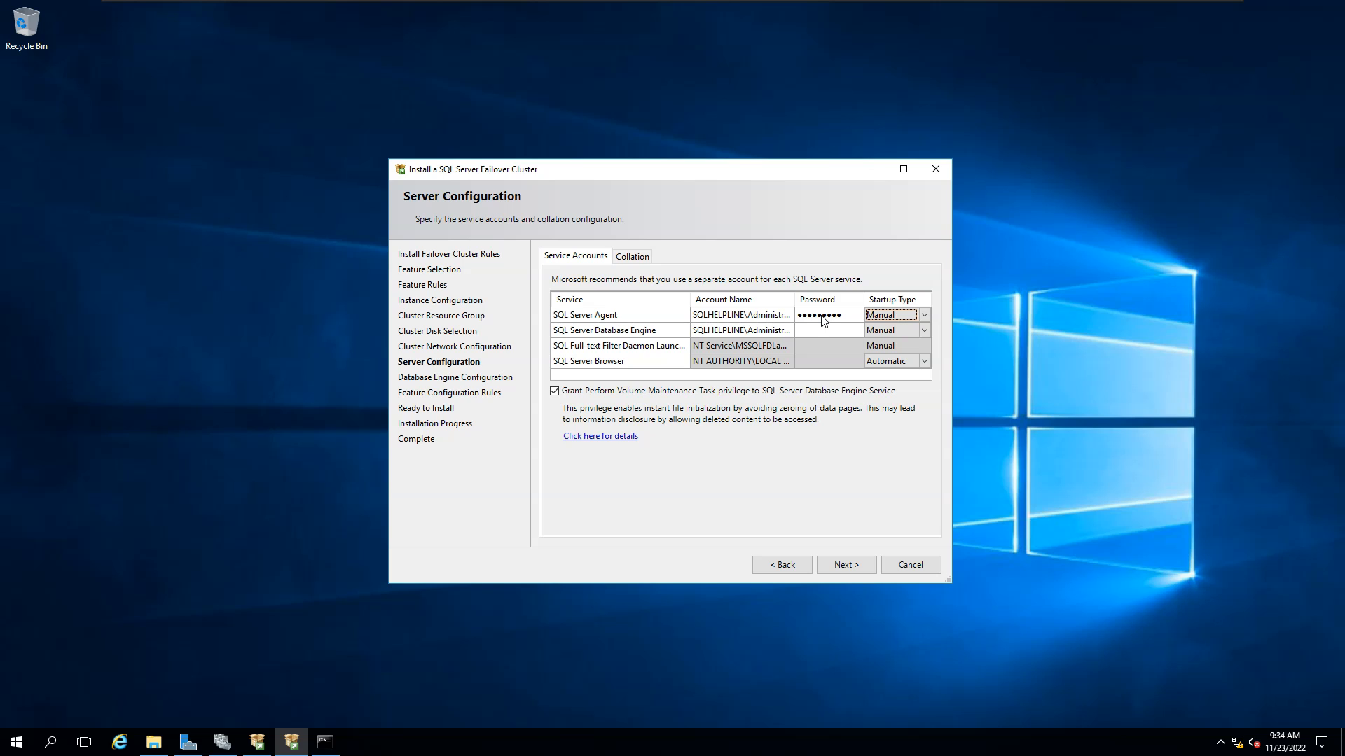
pyautogui.click(837, 329)
pyautogui.write('•••••••••')
pyautogui.click(834, 575)
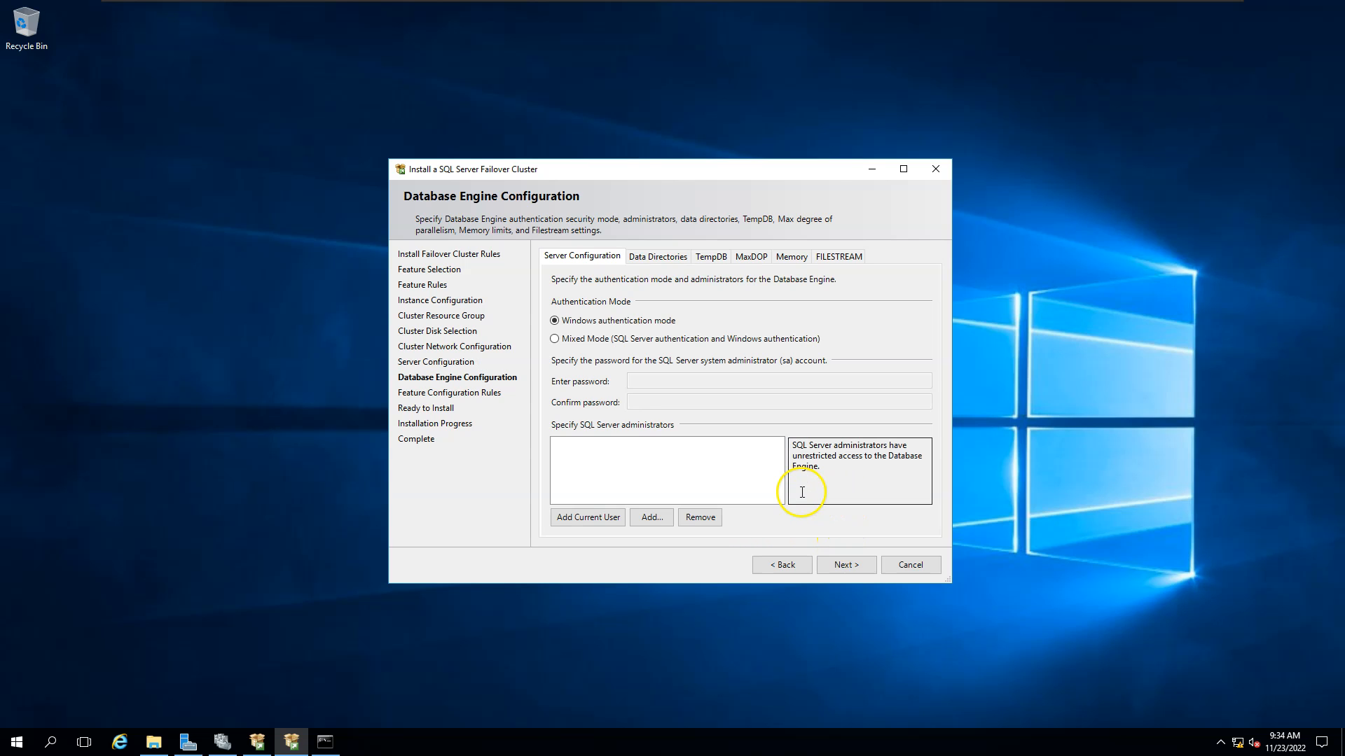
# Use Mixed Mode with a confirmed sa password and add the current user as administrator.
pyautogui.click(555, 339)
pyautogui.click(655, 384)
pyautogui.write('•••••••••')
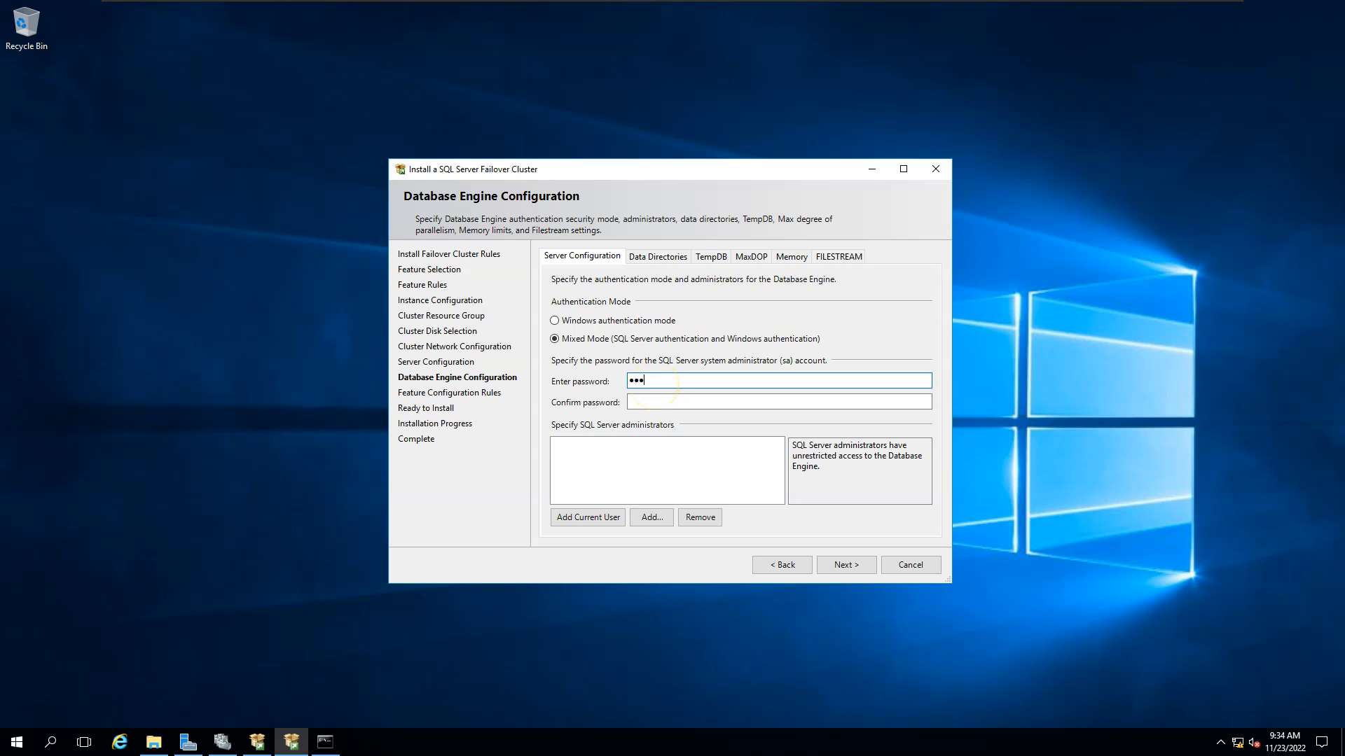
pyautogui.press('Tab')
pyautogui.write('•••••••••')
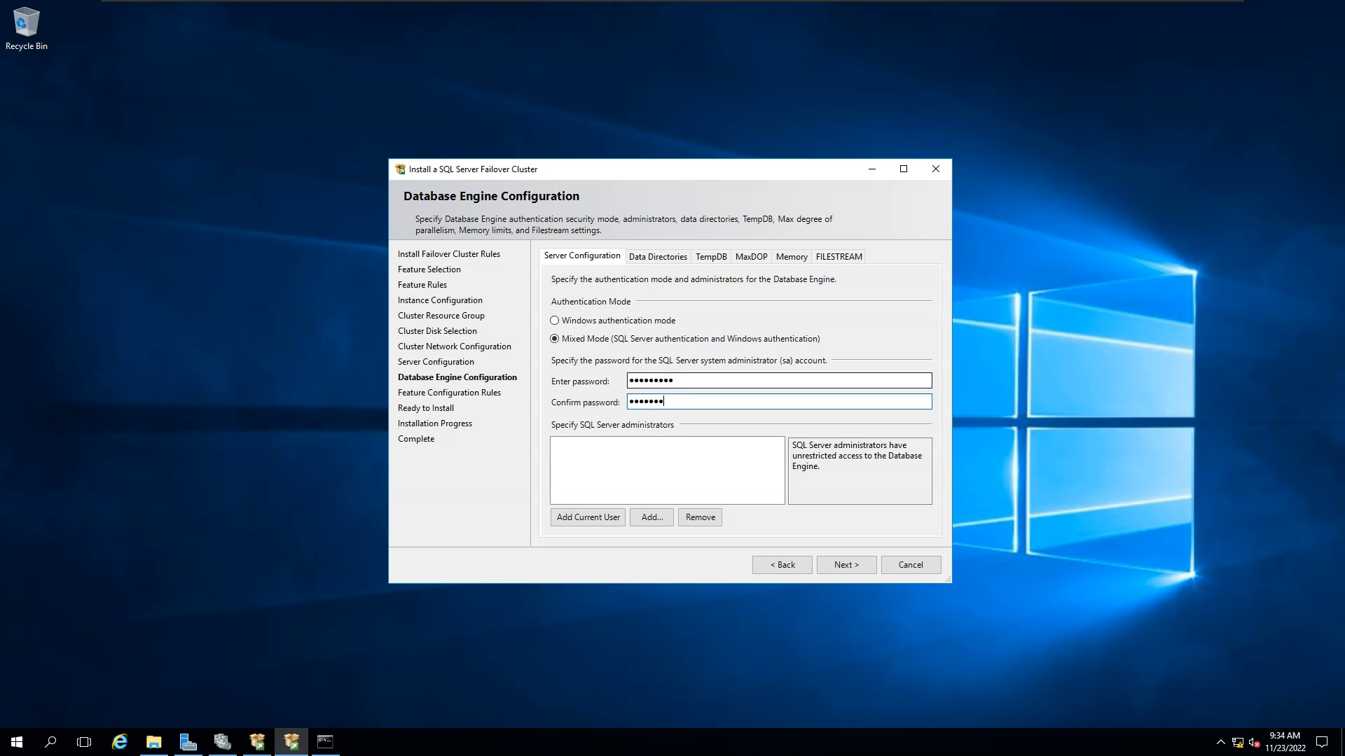
pyautogui.click(588, 518)
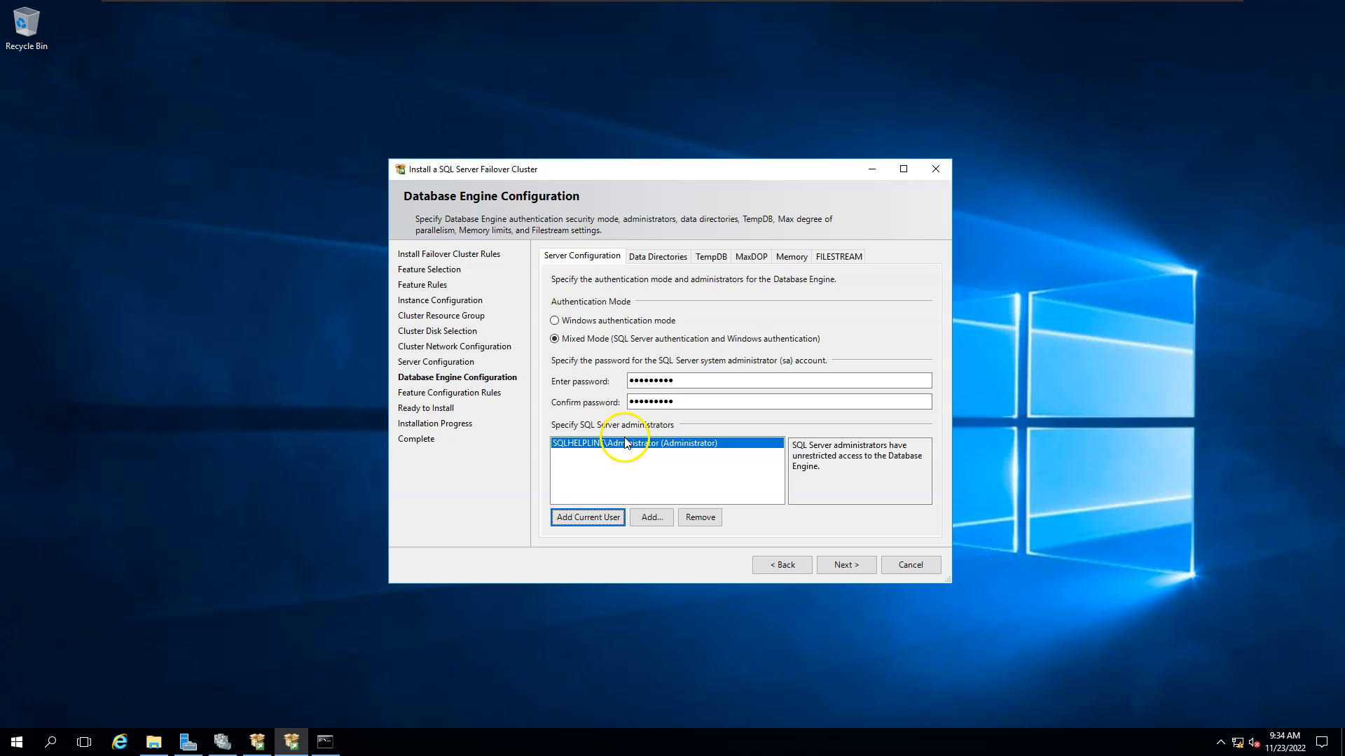
# Copy the \\Ad01\sqlfci\MSSQL share path from File Explorer into the Data root directory.
pyautogui.click(657, 259)
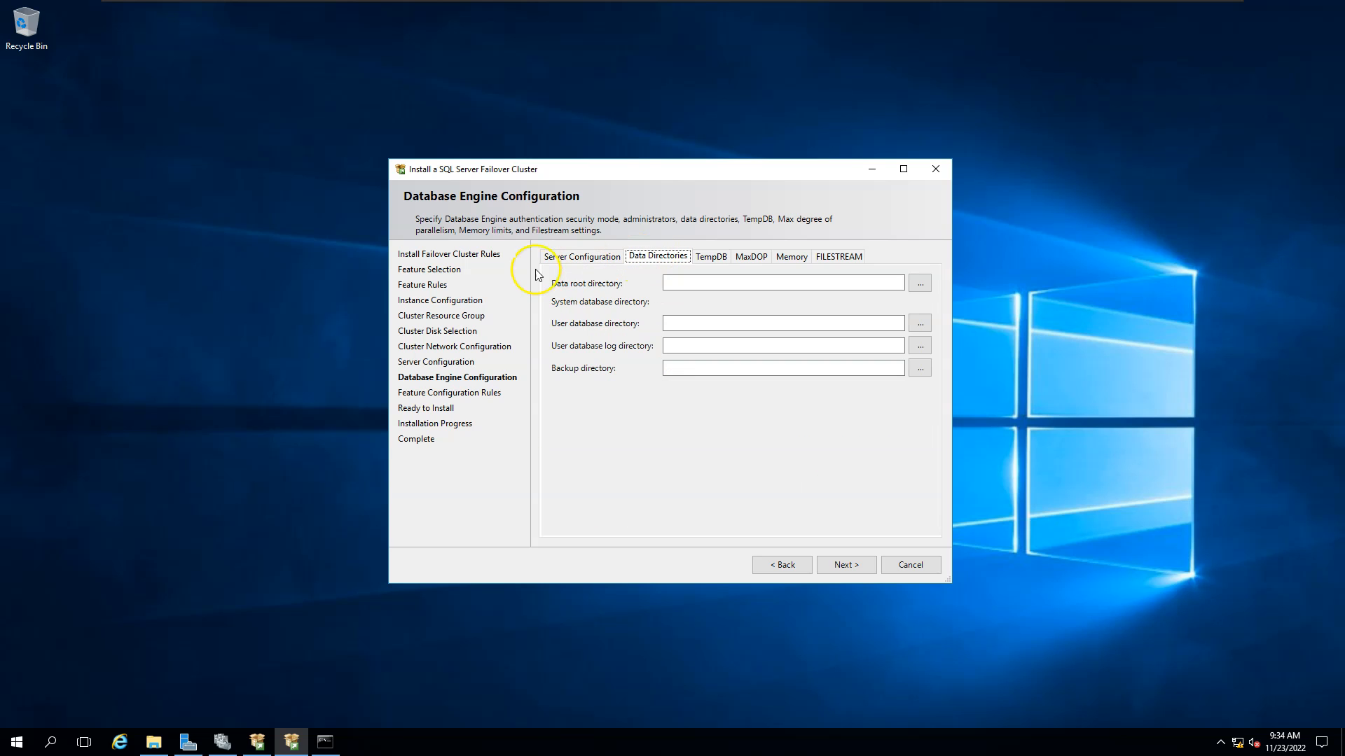
pyautogui.click(154, 741)
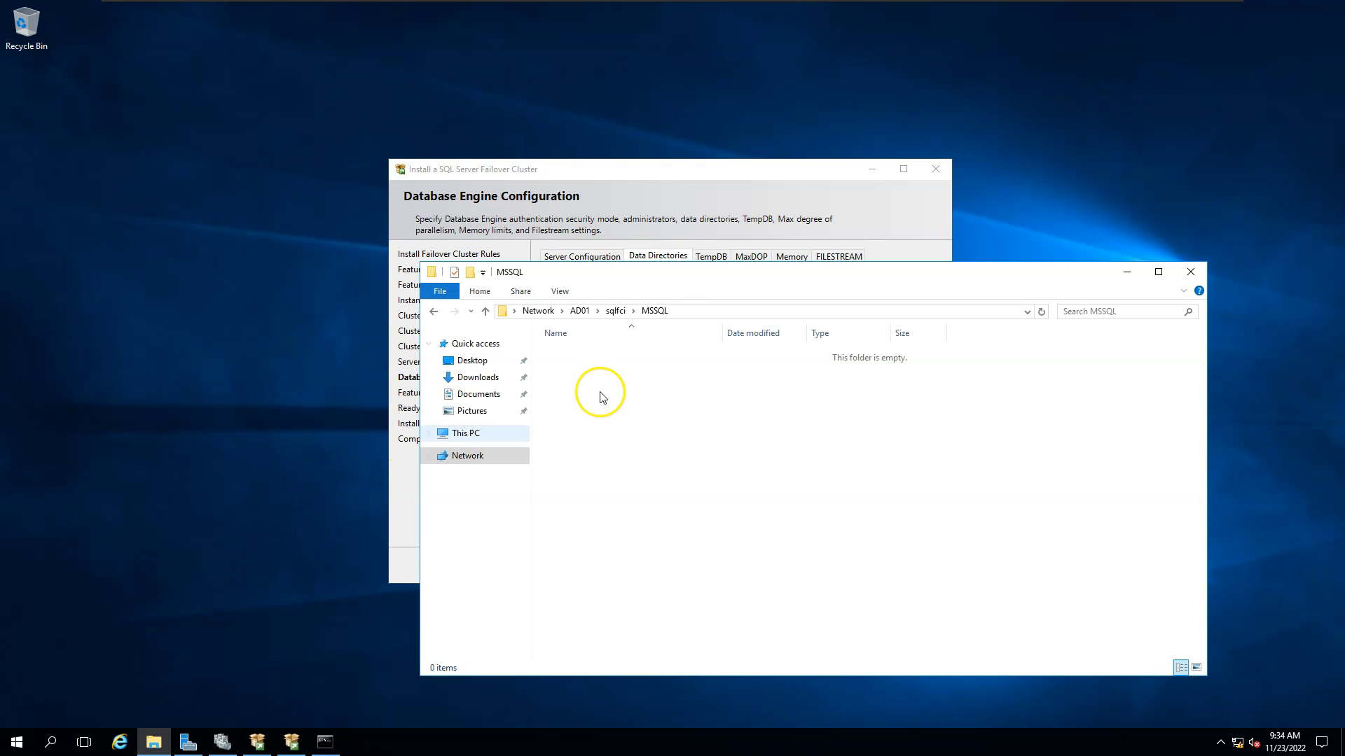
pyautogui.click(696, 312)
pyautogui.hotkey('ctrl', 'c')
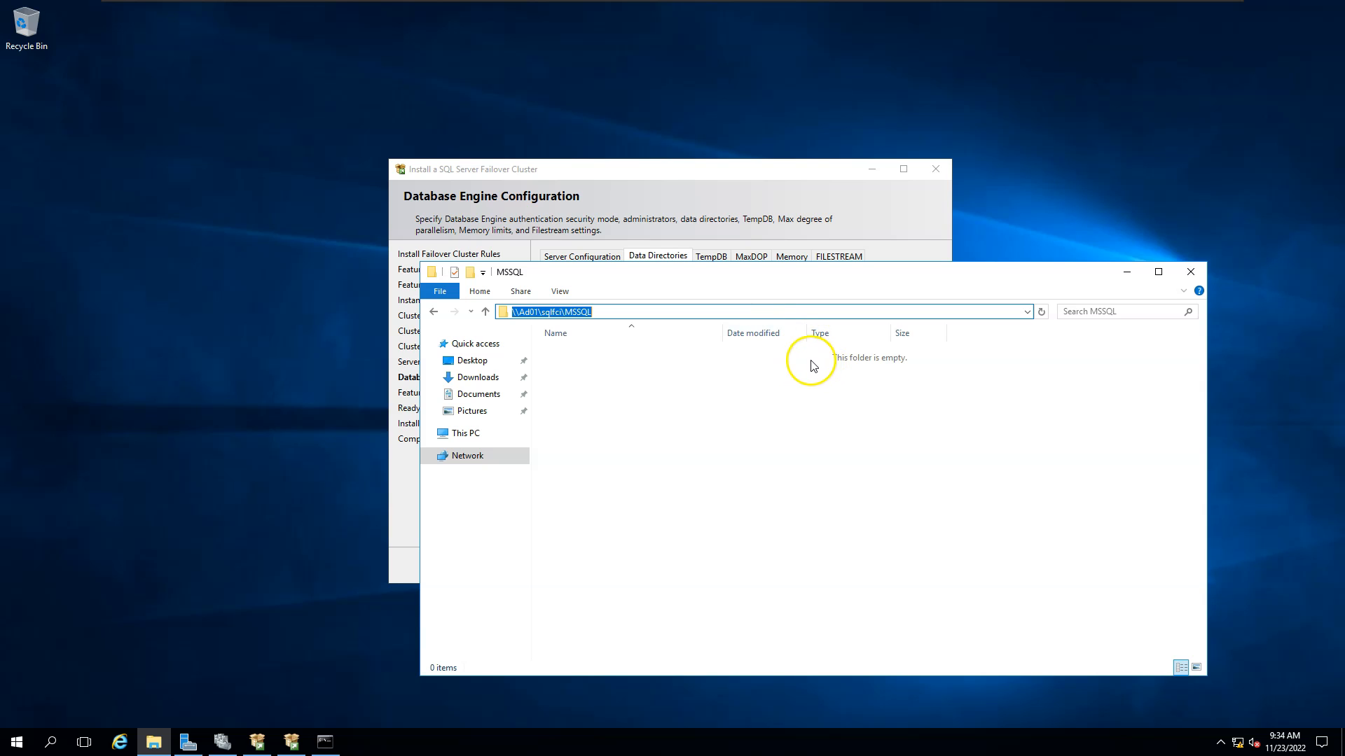
pyautogui.click(1126, 275)
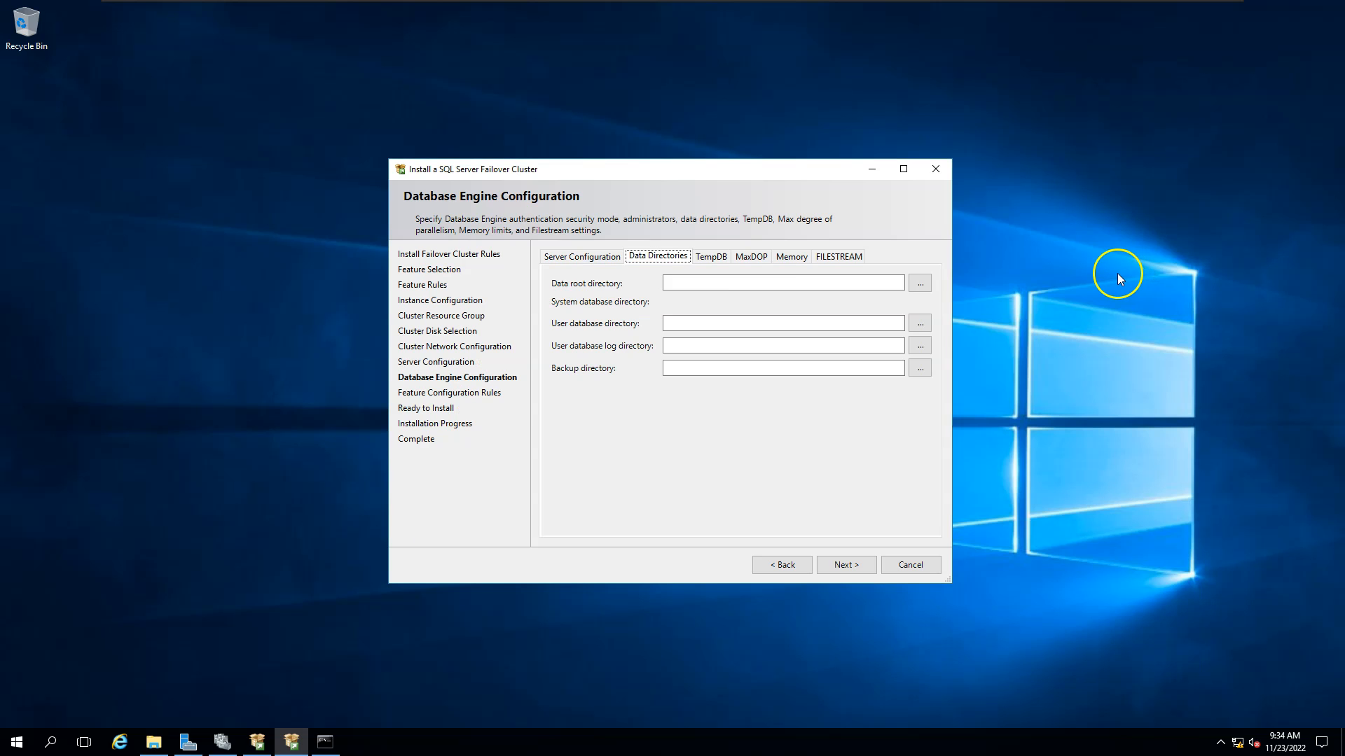
pyautogui.click(765, 280)
pyautogui.hotkey('ctrl', 'v')
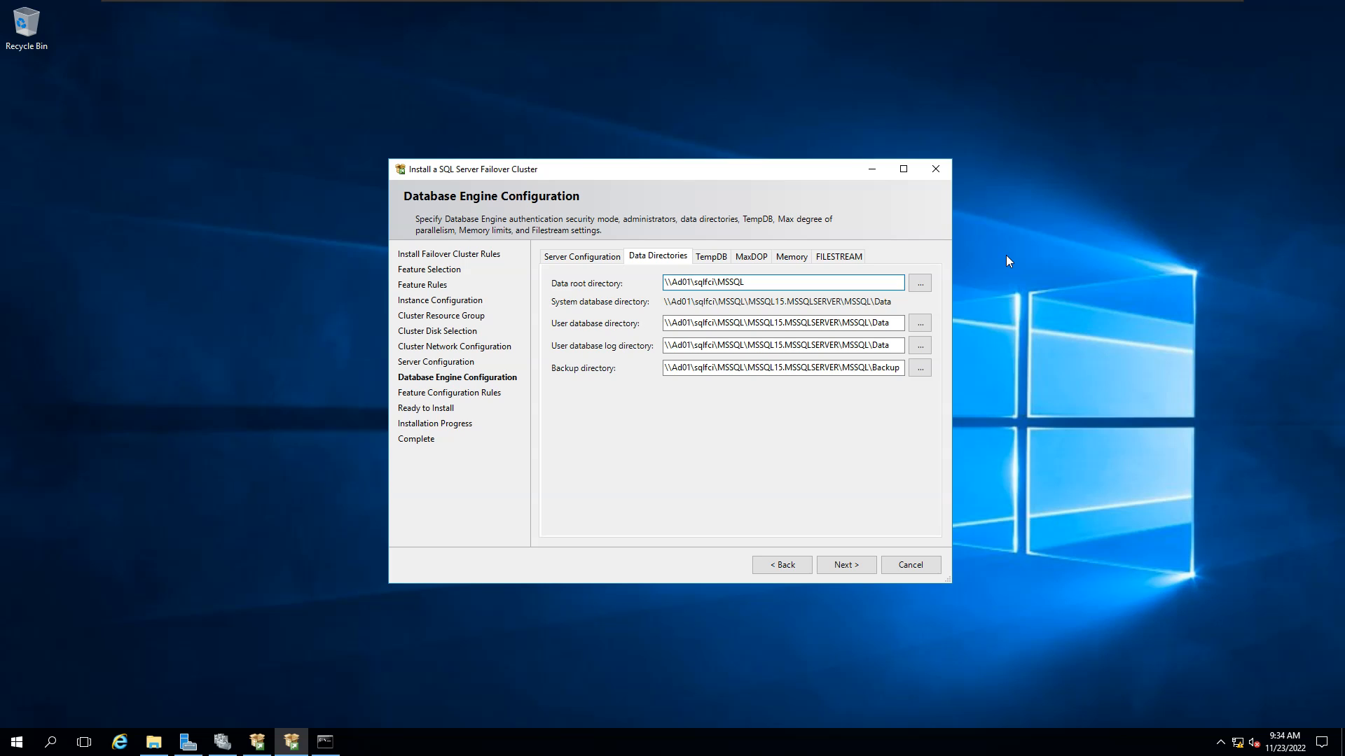
# Check the TempDB settings, continue, and accept the file share data directory warning.
pyautogui.click(713, 257)
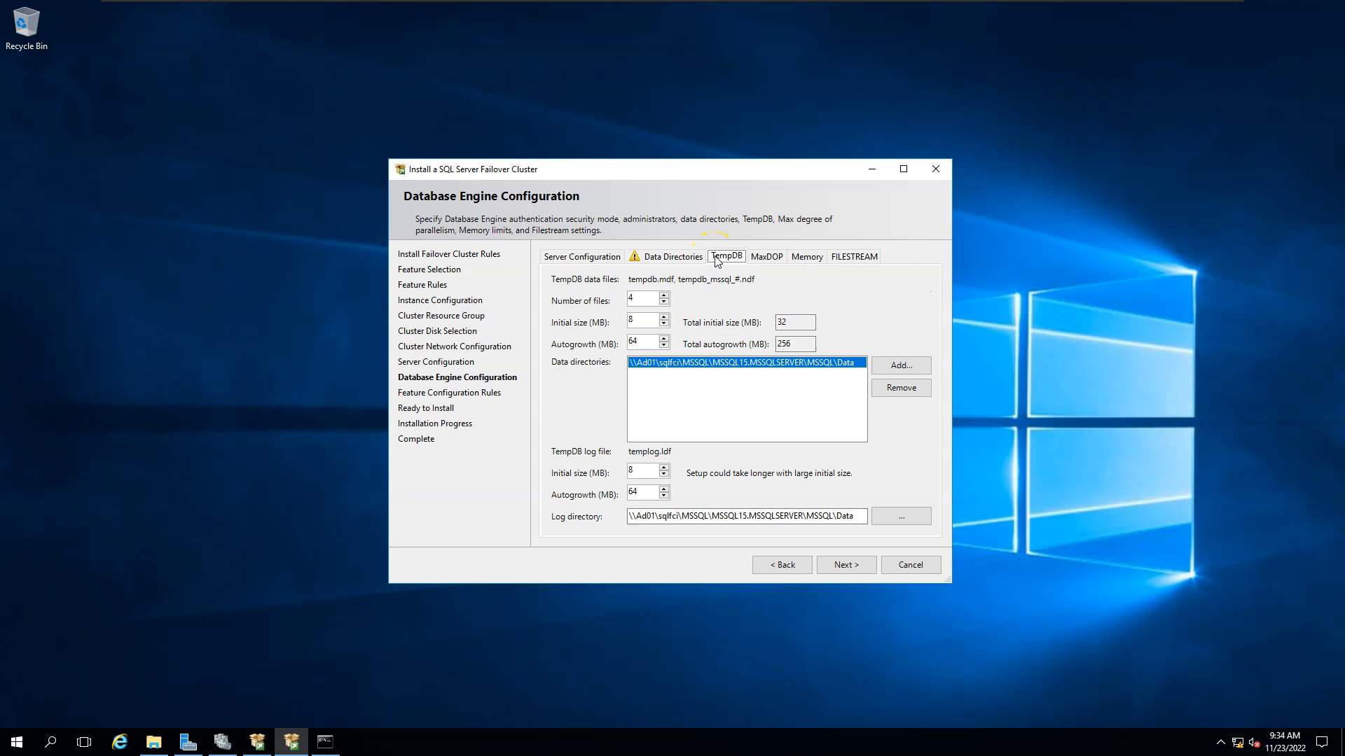
pyautogui.click(677, 259)
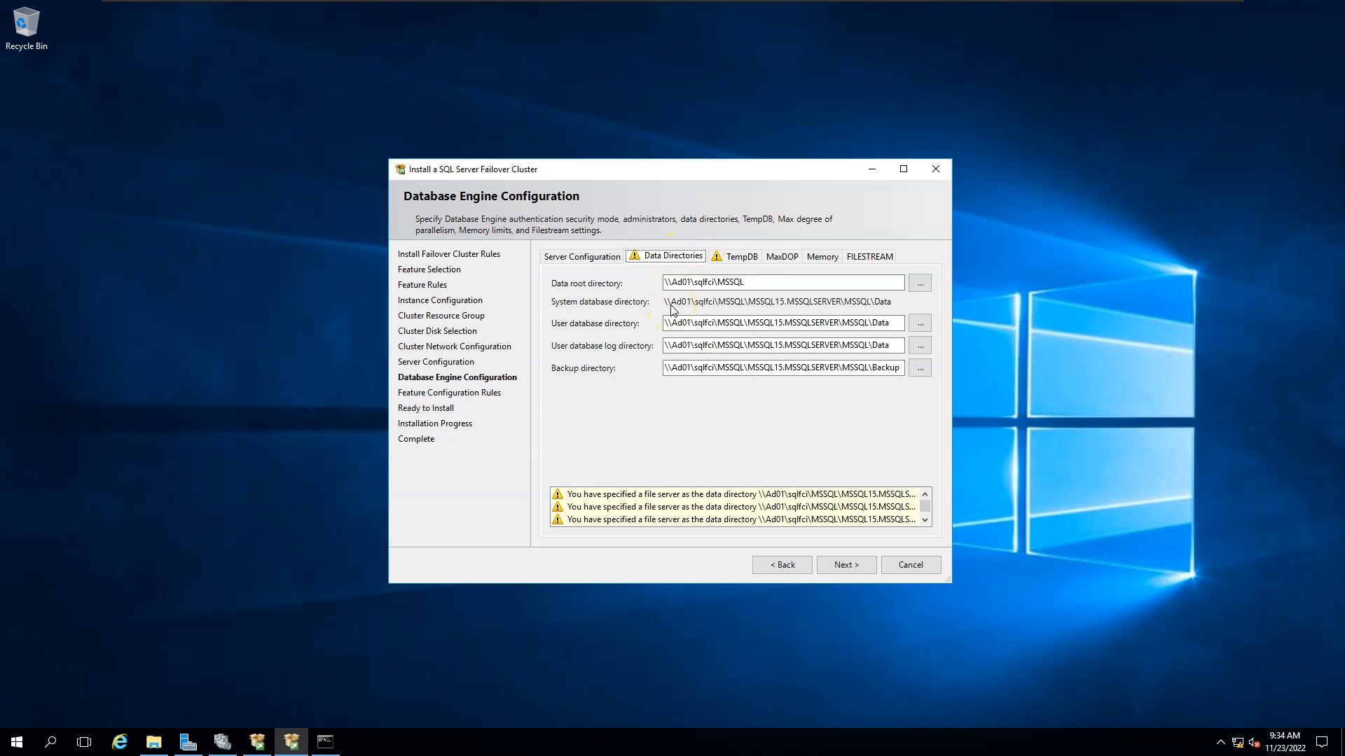
pyautogui.moveTo(948, 581); pyautogui.dragTo(1054, 612)
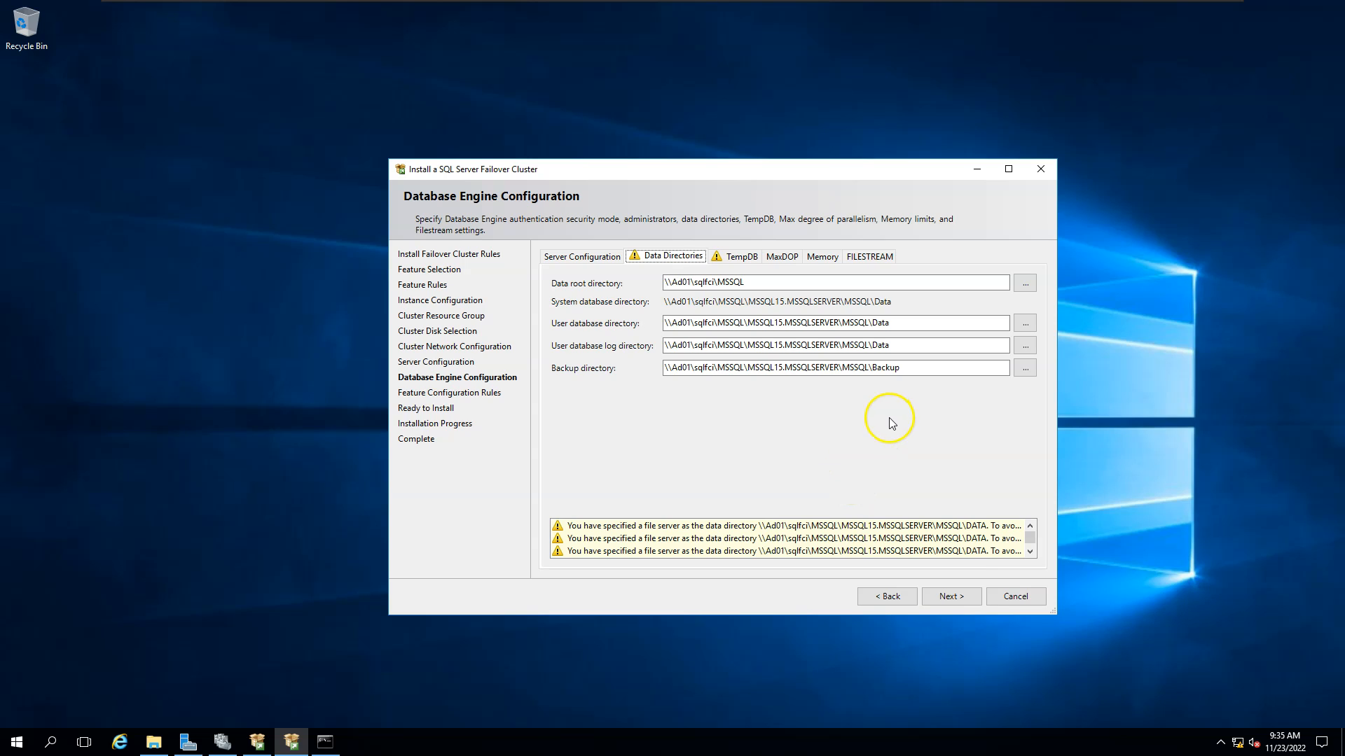
pyautogui.click(972, 598)
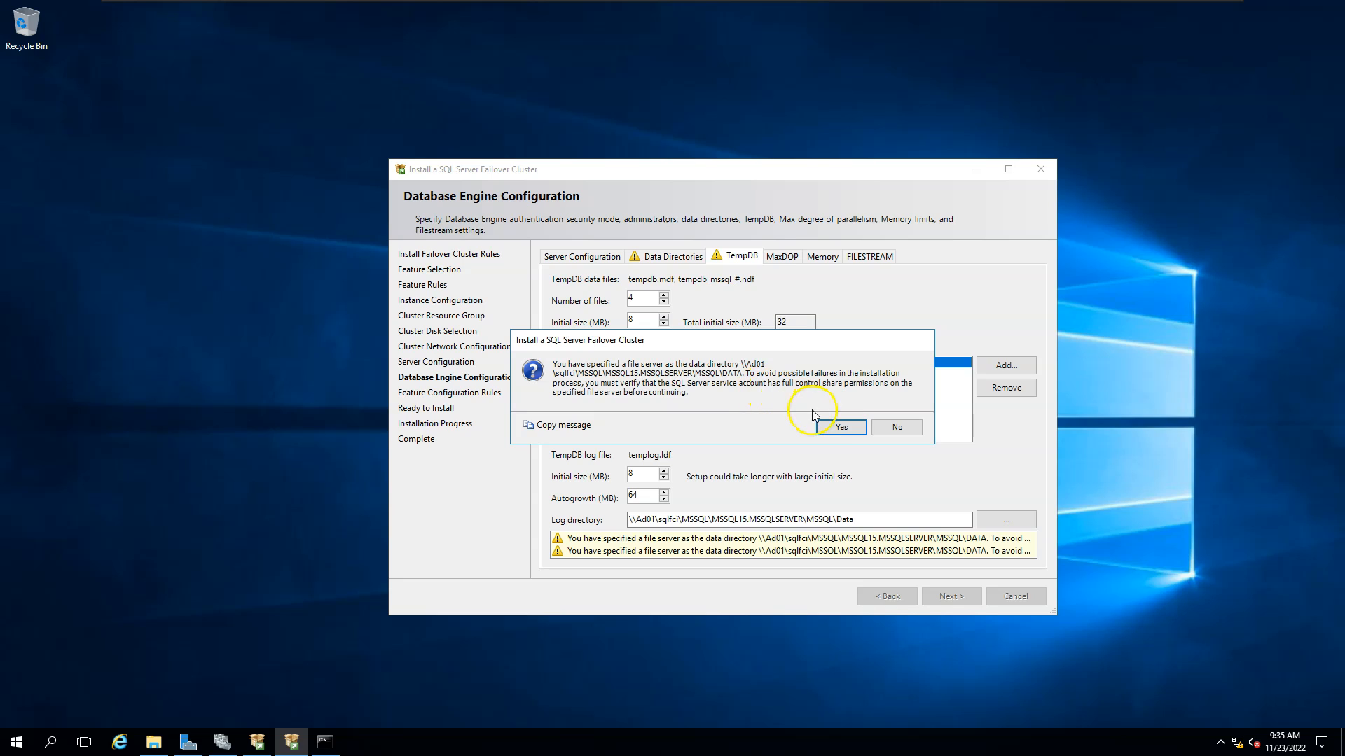
pyautogui.click(841, 432)
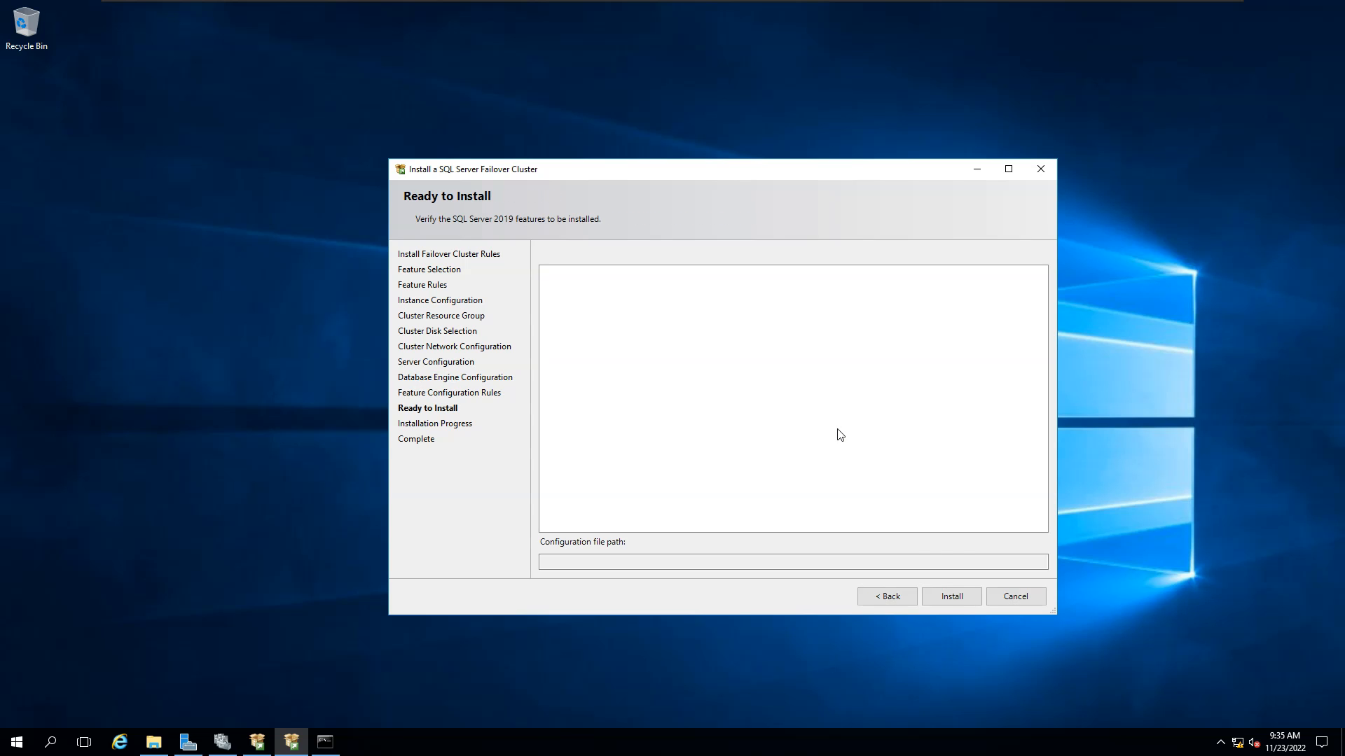
# Install the failover cluster, confirm all features succeeded, and close the wizard.
pyautogui.click(951, 600)
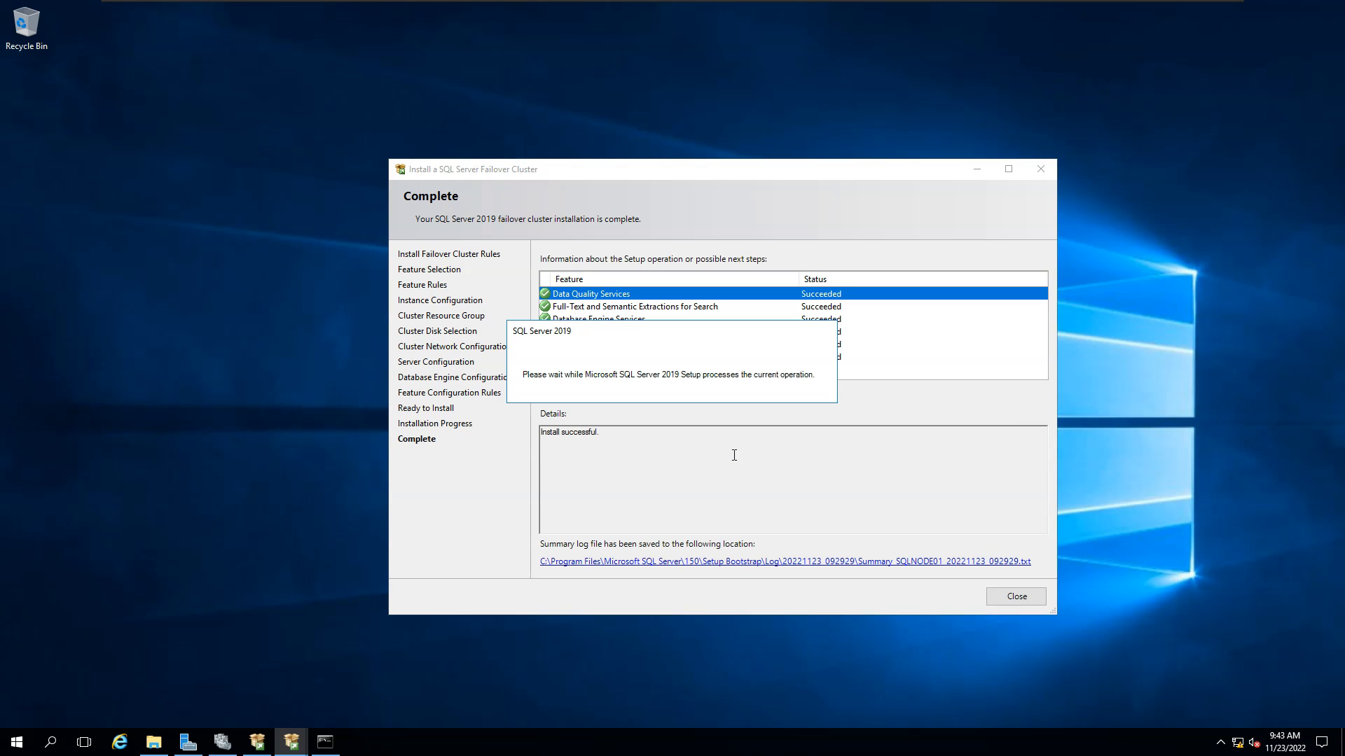
pyautogui.click(735, 474)
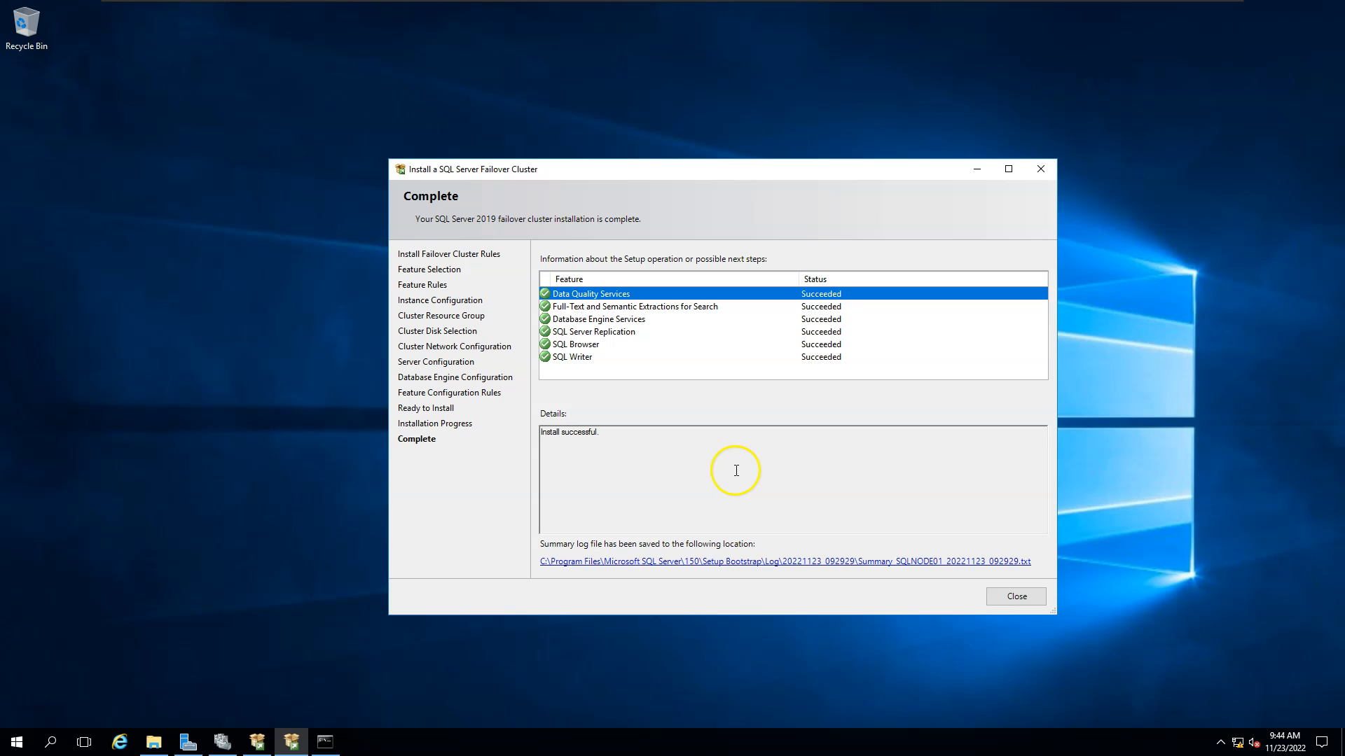
pyautogui.click(1016, 599)
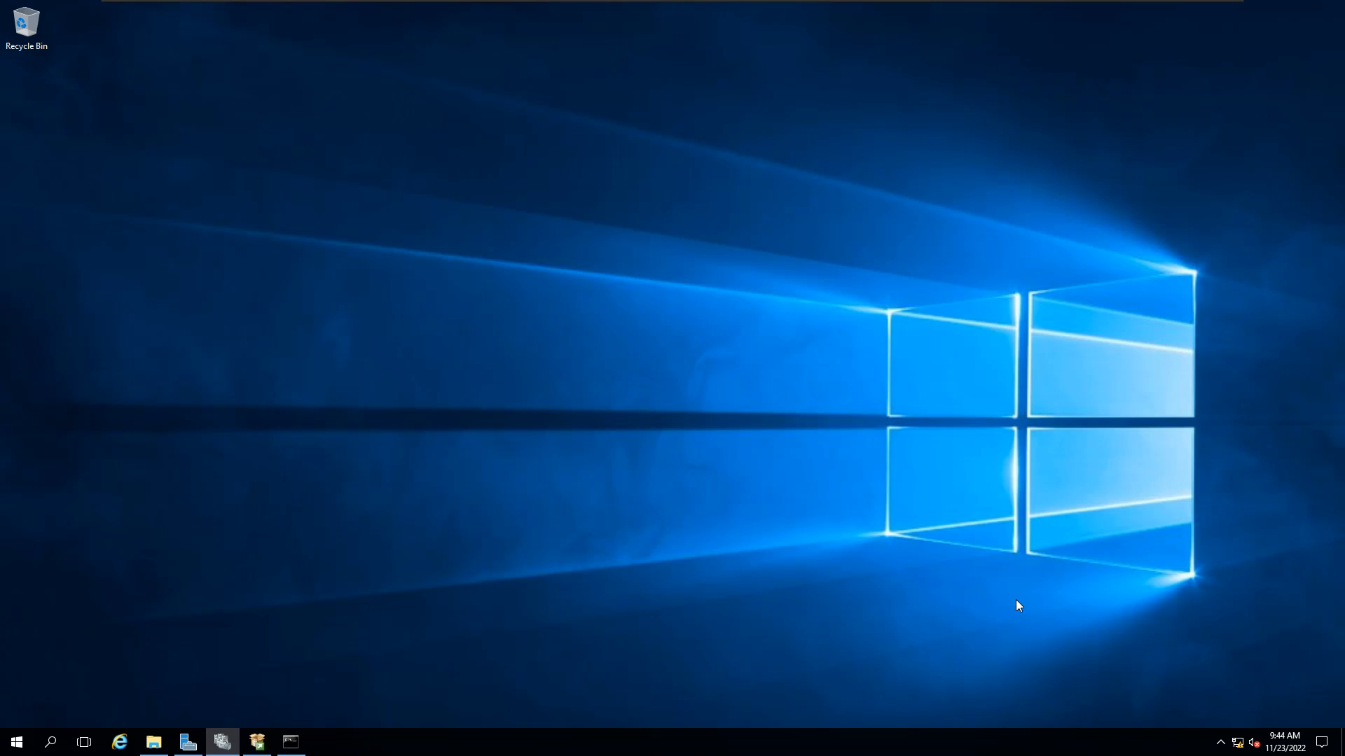
# Select the SQL Server (MSSQLSERVER) role under Roles in Failover Cluster Manager.
pyautogui.click(224, 736)
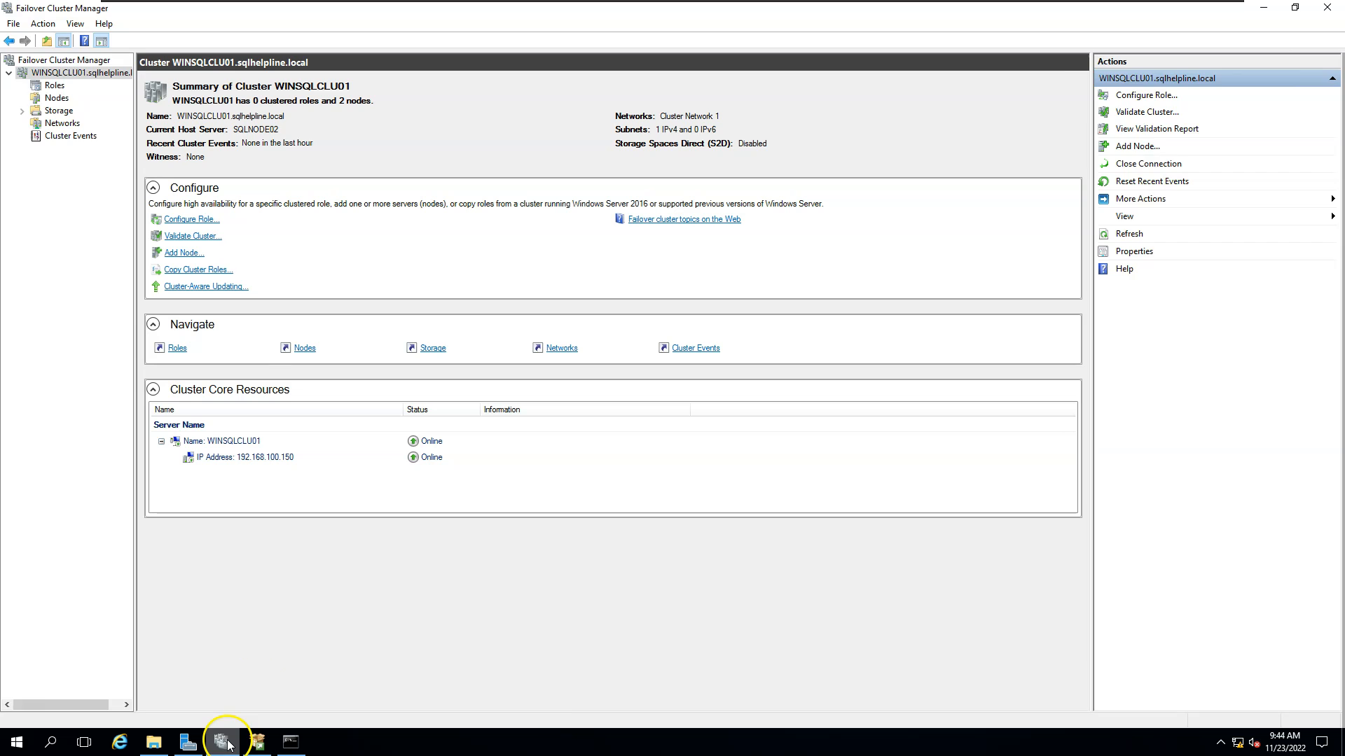
pyautogui.click(56, 87)
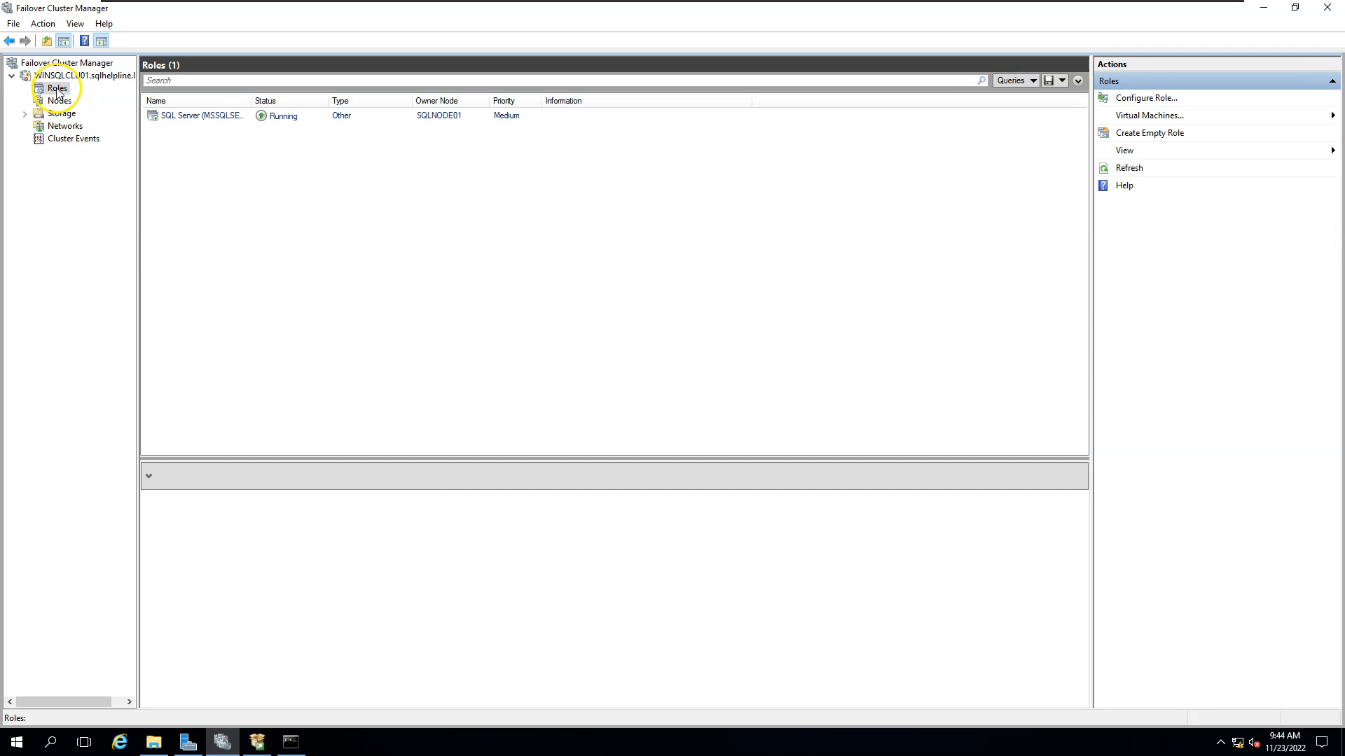
pyautogui.click(217, 117)
pyautogui.moveTo(256, 103); pyautogui.dragTo(322, 105)
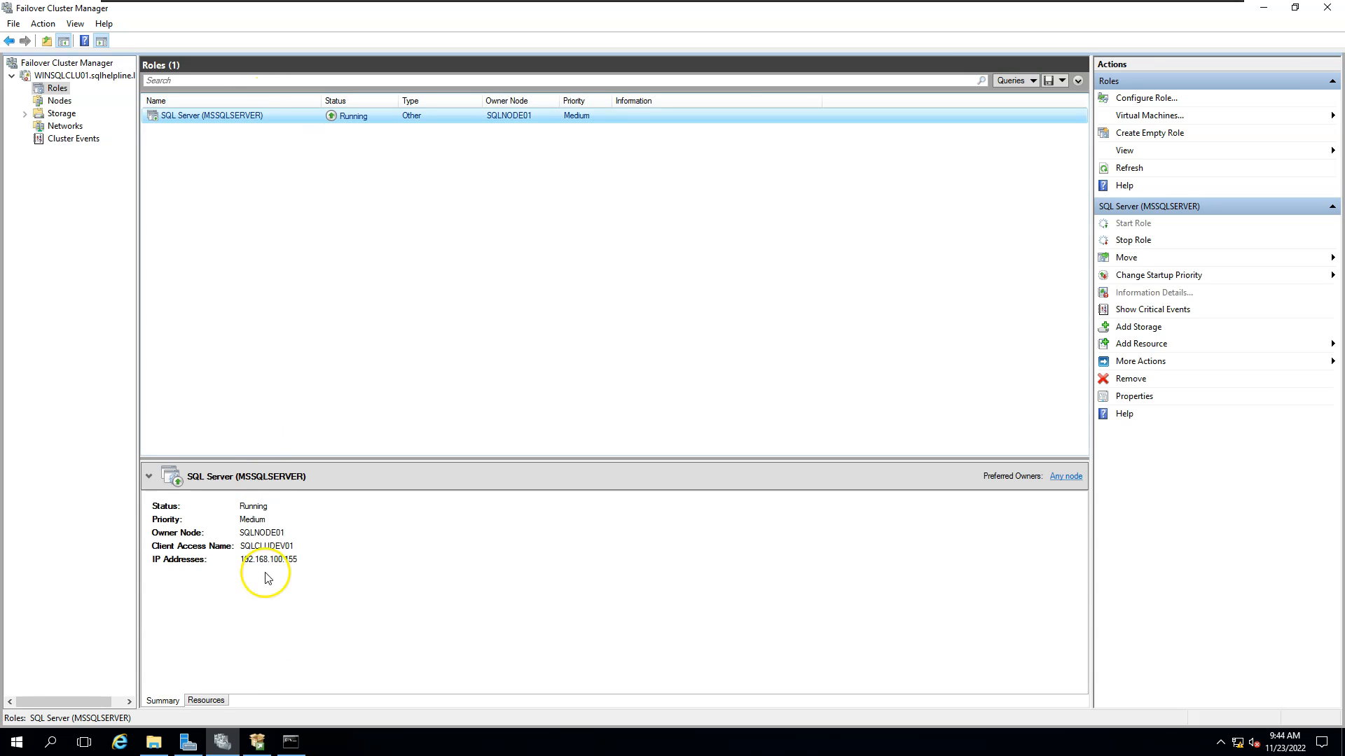
# Inspect the role's resources: SQLCLUDEV01, 192.168.100.155, SQL Server and SQL Server Agent, all online.
pyautogui.click(210, 701)
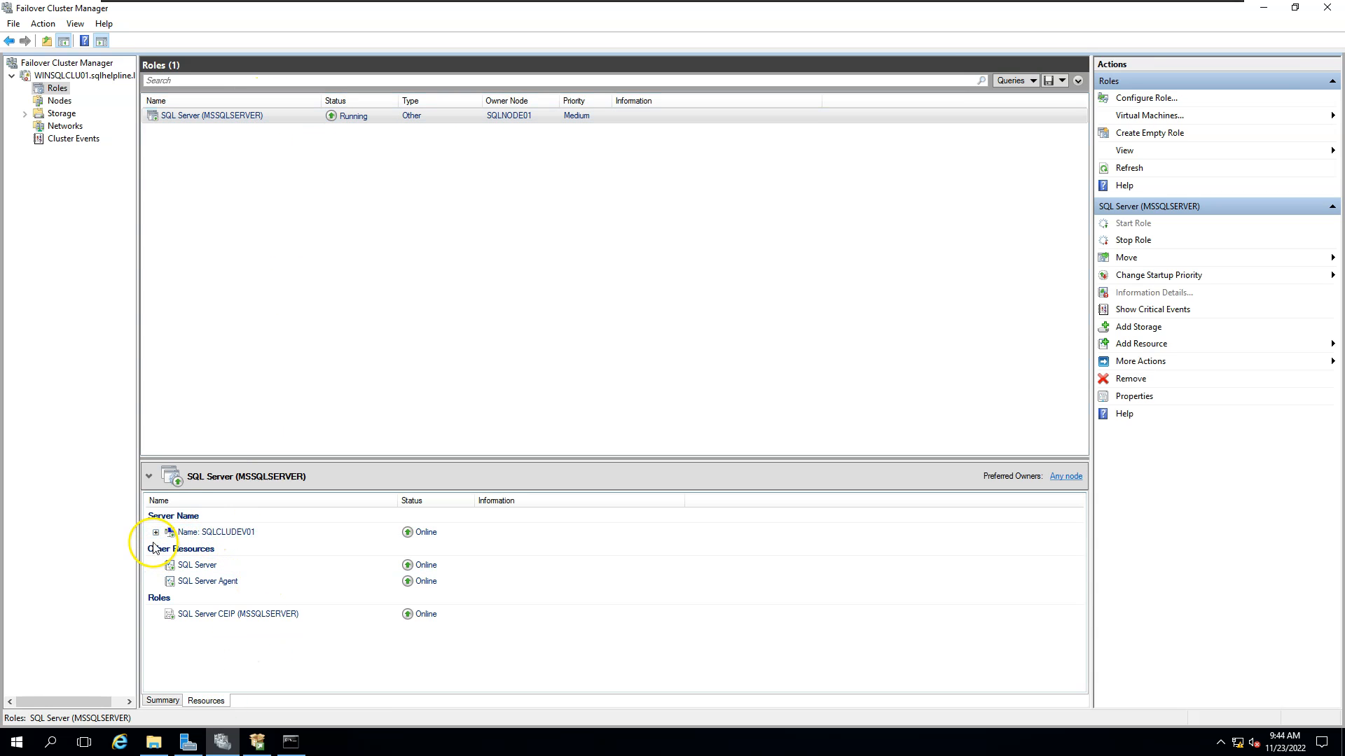
pyautogui.moveTo(257, 459); pyautogui.dragTo(271, 279)
pyautogui.click(235, 365)
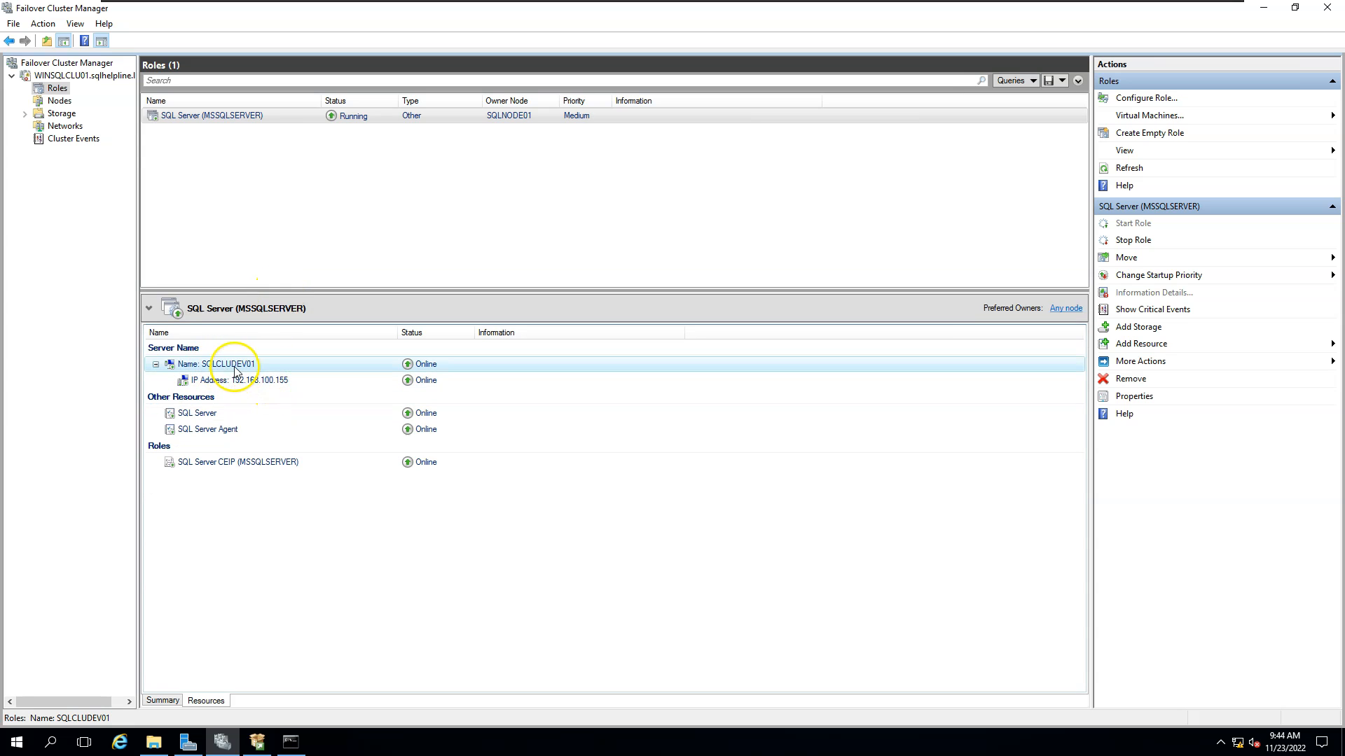
pyautogui.click(275, 382)
pyautogui.click(198, 417)
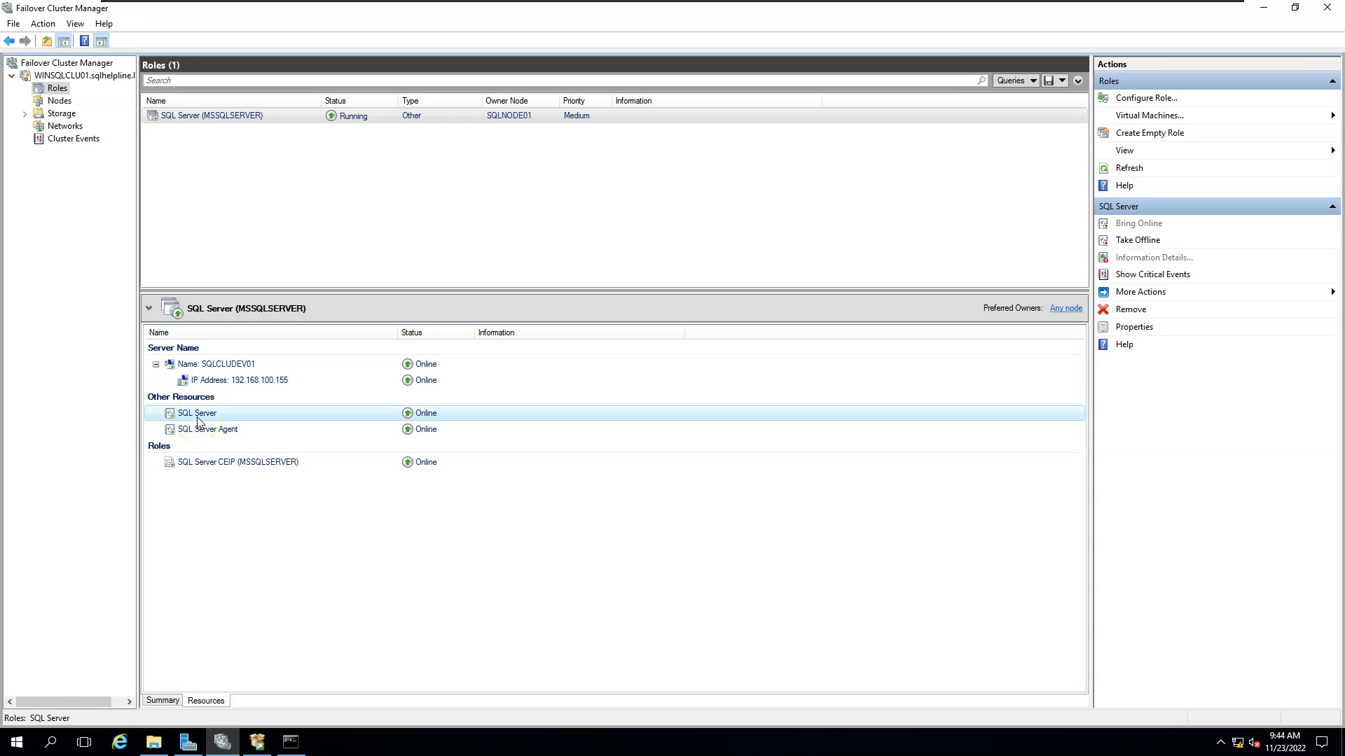
pyautogui.click(208, 430)
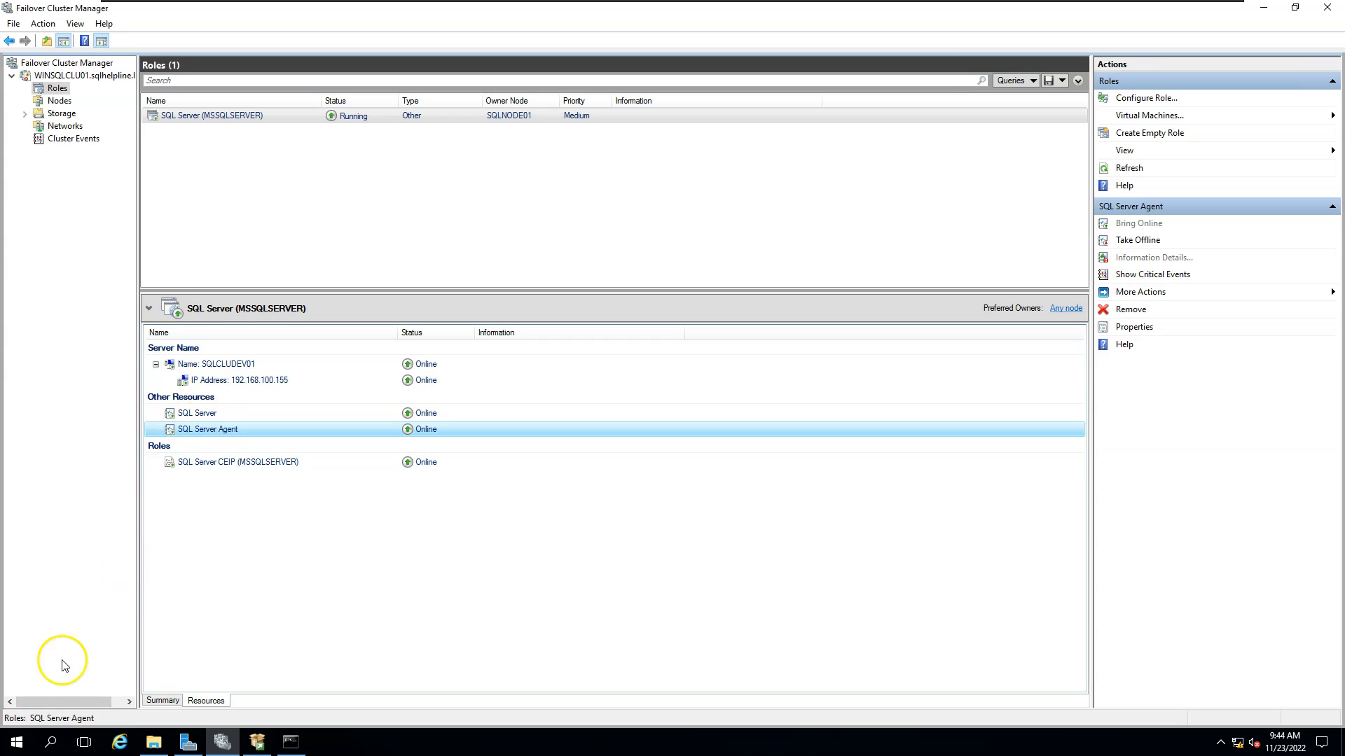
pyautogui.click(17, 748)
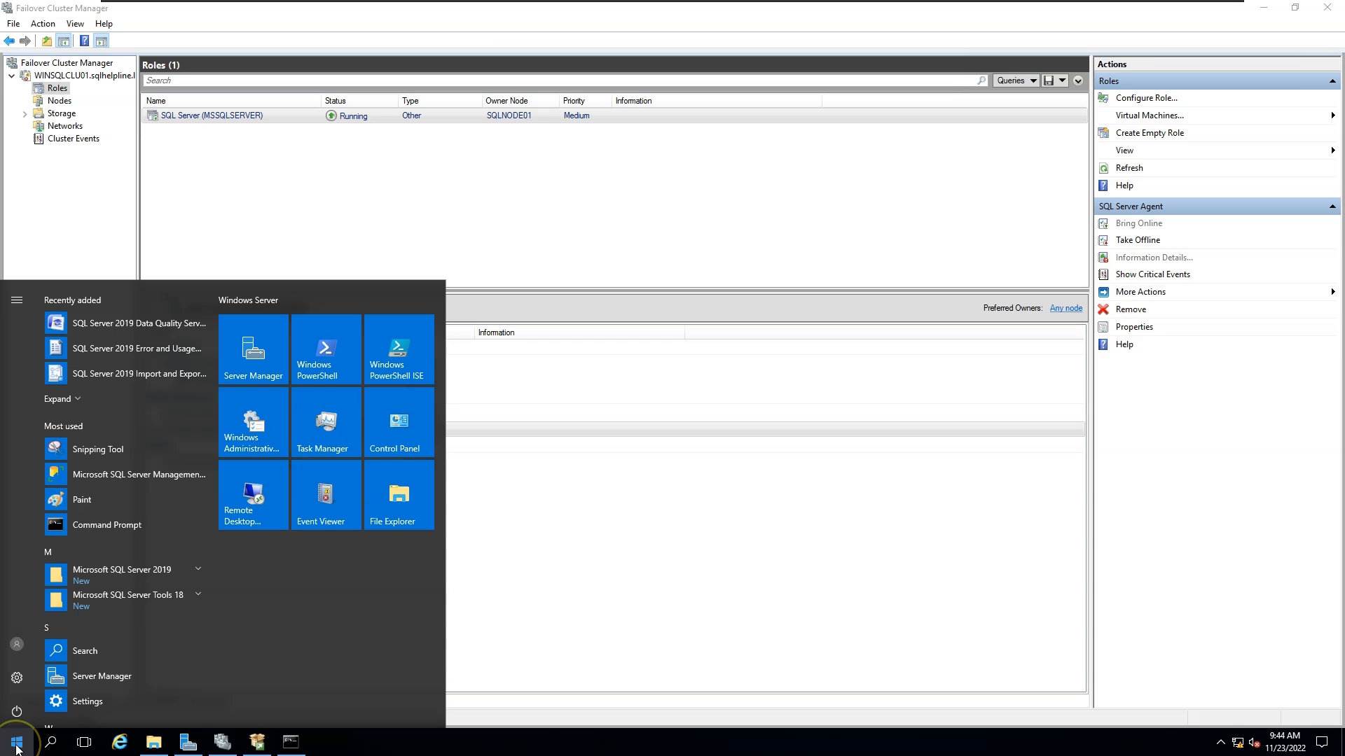
# Launch SQL Server Management Studio and connect to the clustered instance SQLCLUDEV01.
pyautogui.click(175, 601)
pyautogui.click(175, 625)
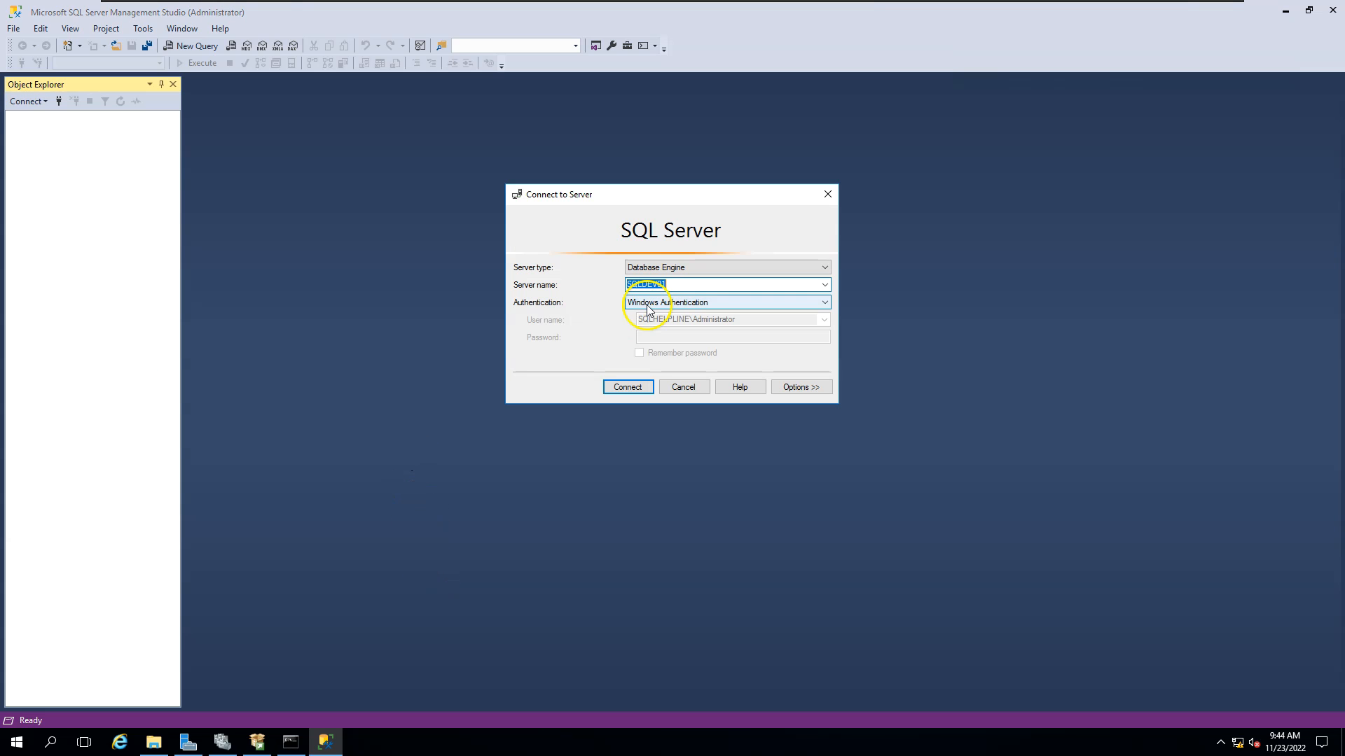
pyautogui.write('LCLUDEV01')
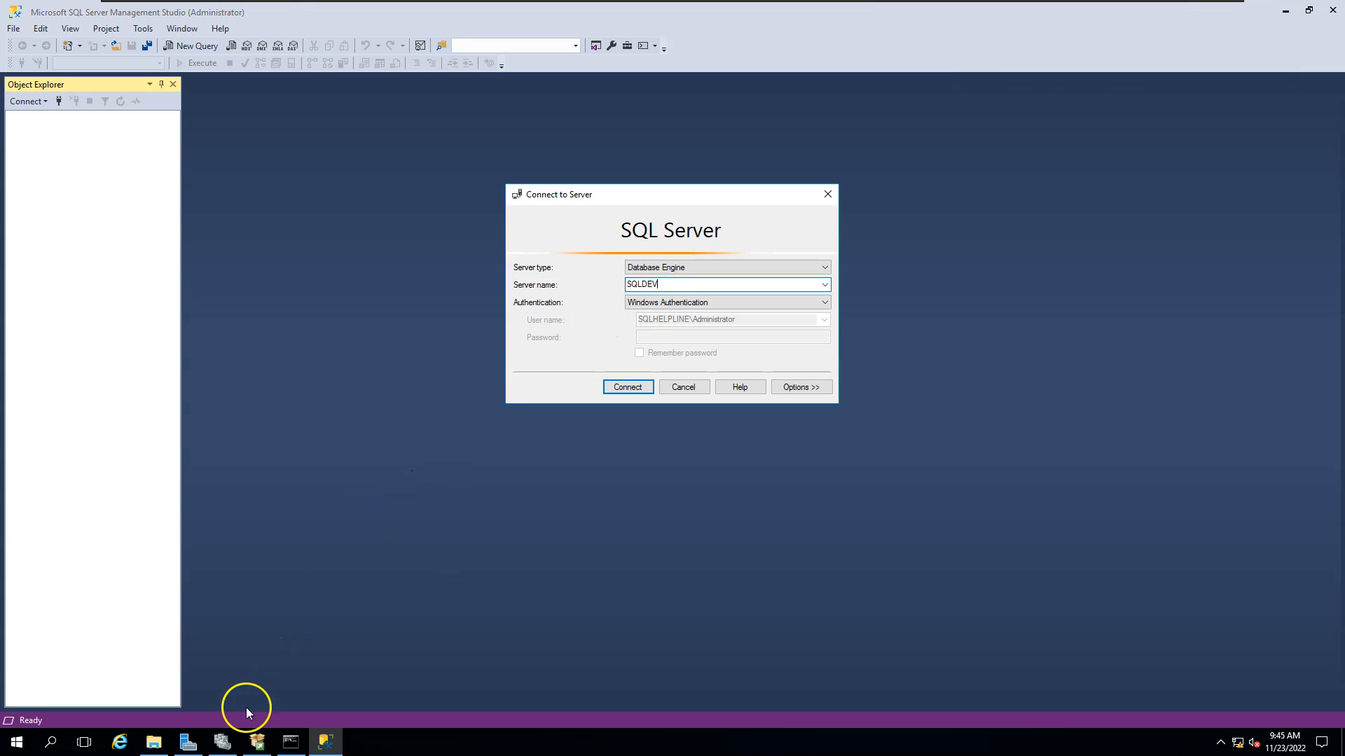
pyautogui.click(222, 743)
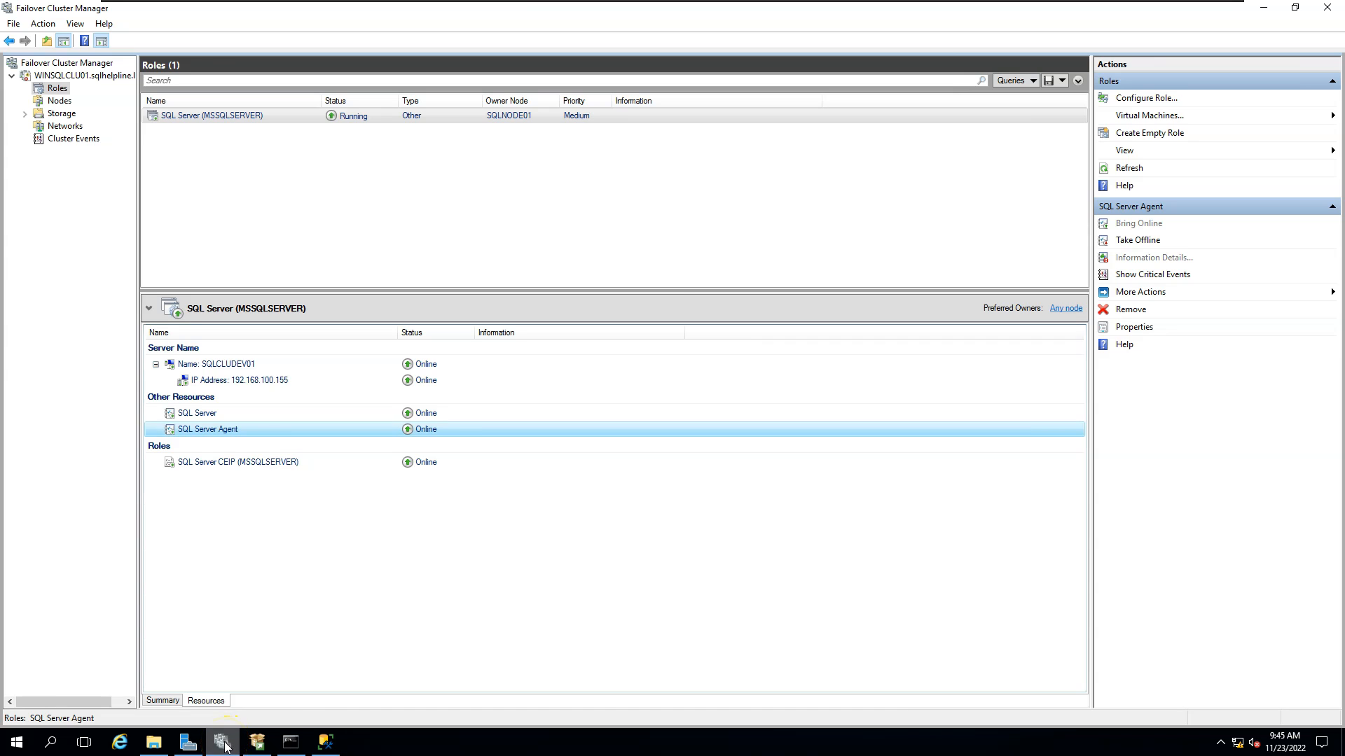
pyautogui.click(225, 748)
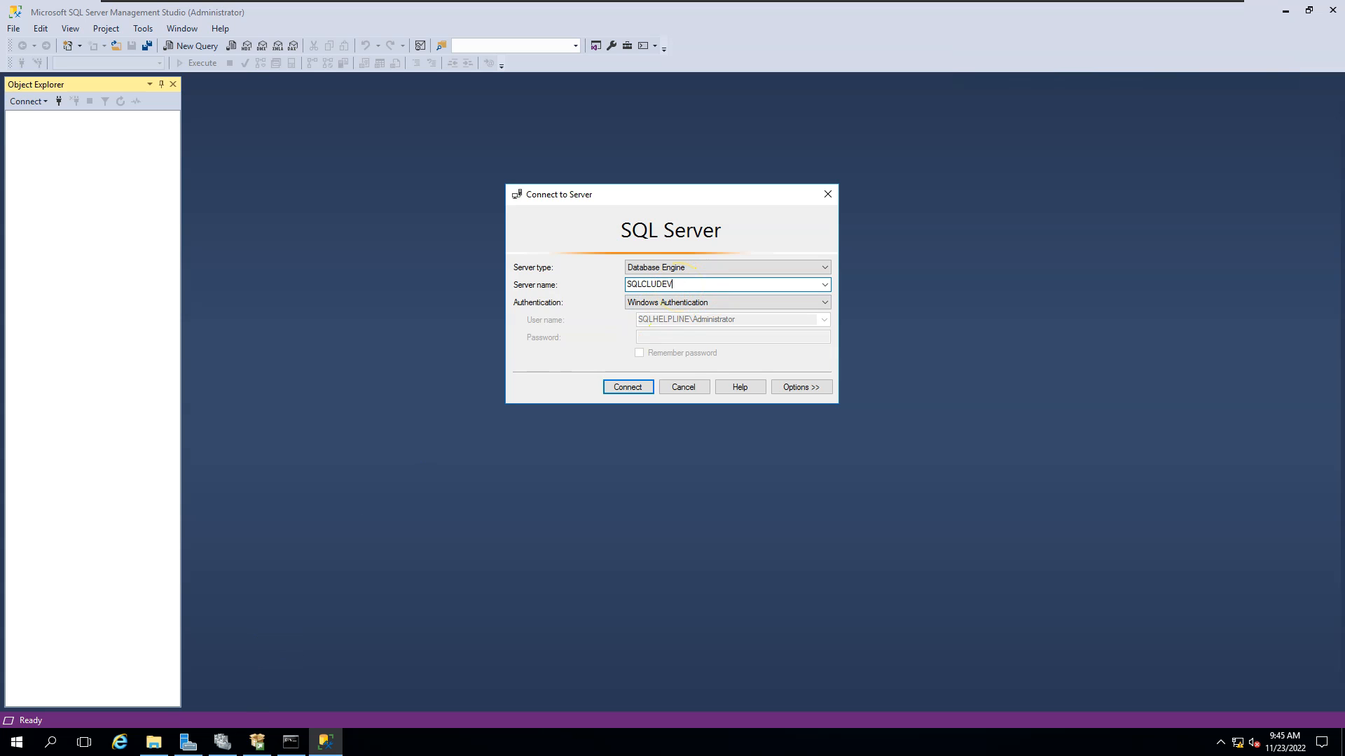
pyautogui.press('Return')
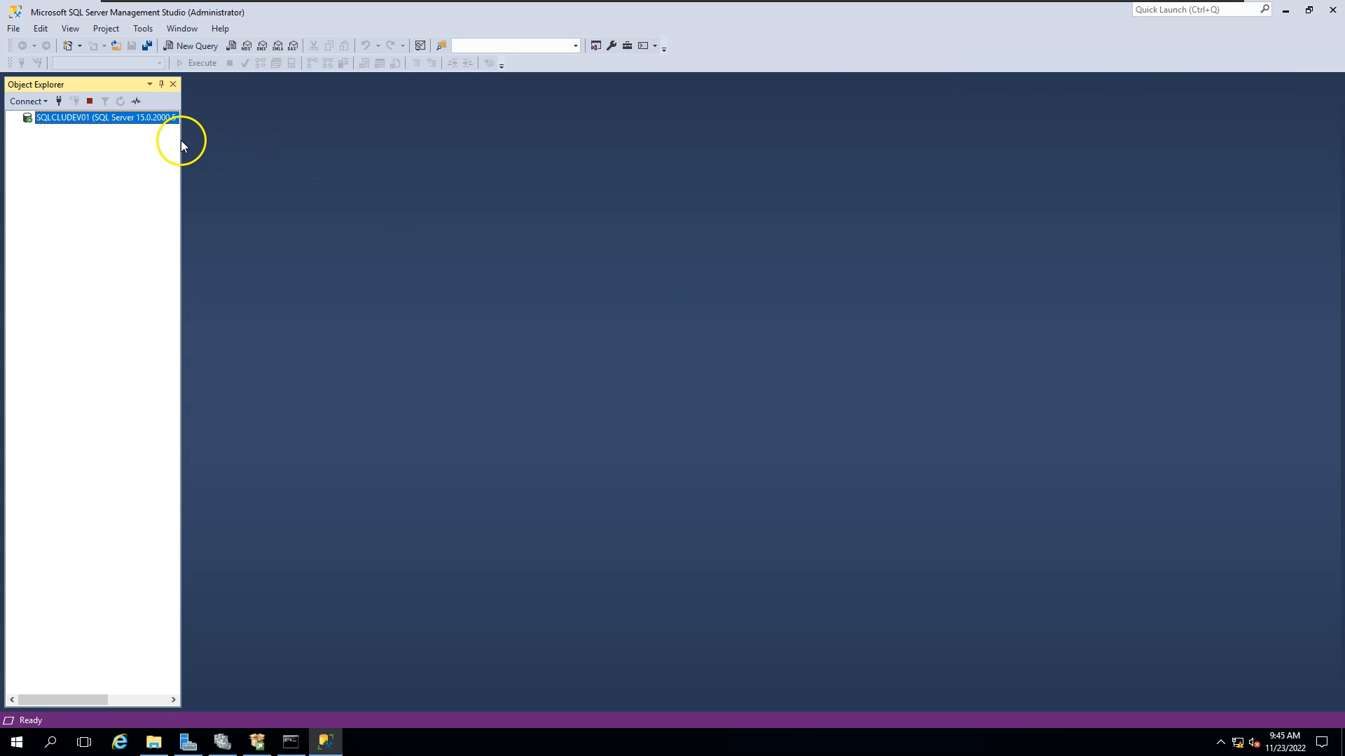
# Widen the Object Explorer tree and expand the Databases folder.
pyautogui.moveTo(180, 140); pyautogui.dragTo(261, 138)
pyautogui.doubleClick(70, 131)
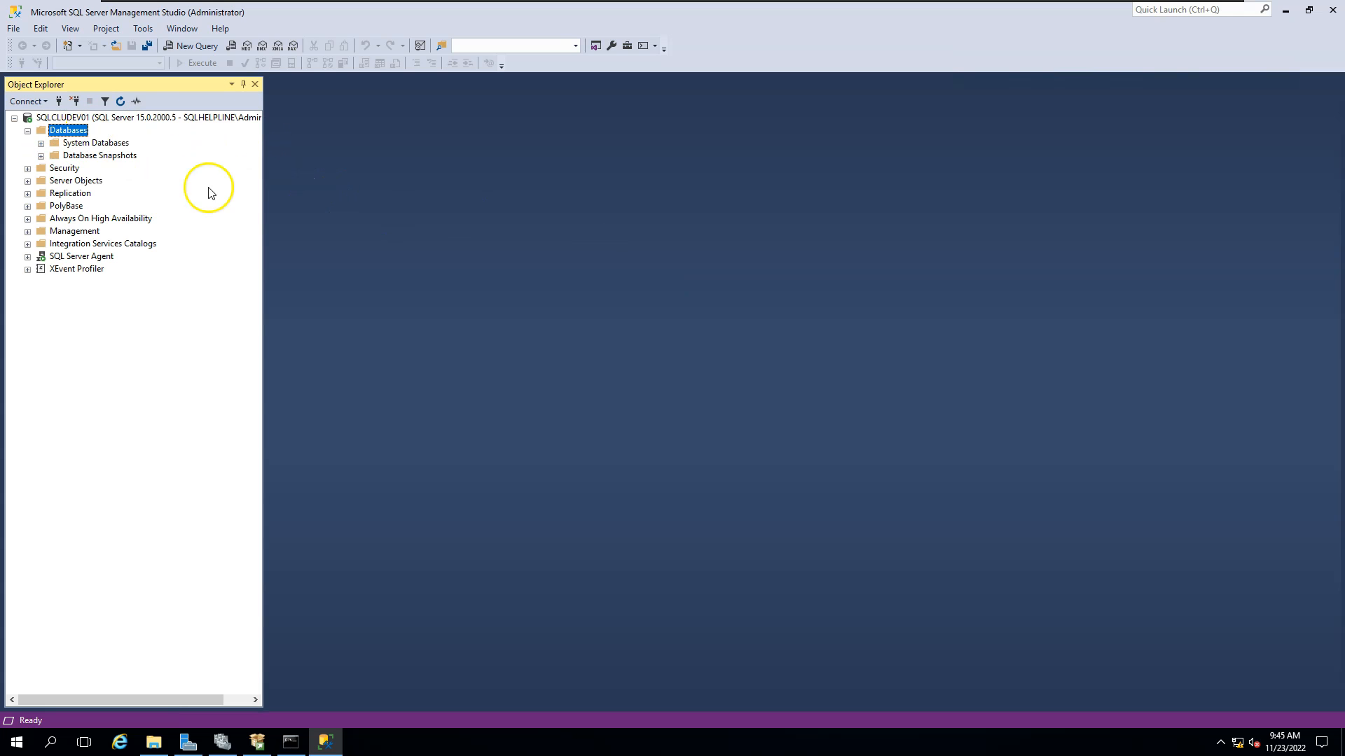
pyautogui.click(222, 742)
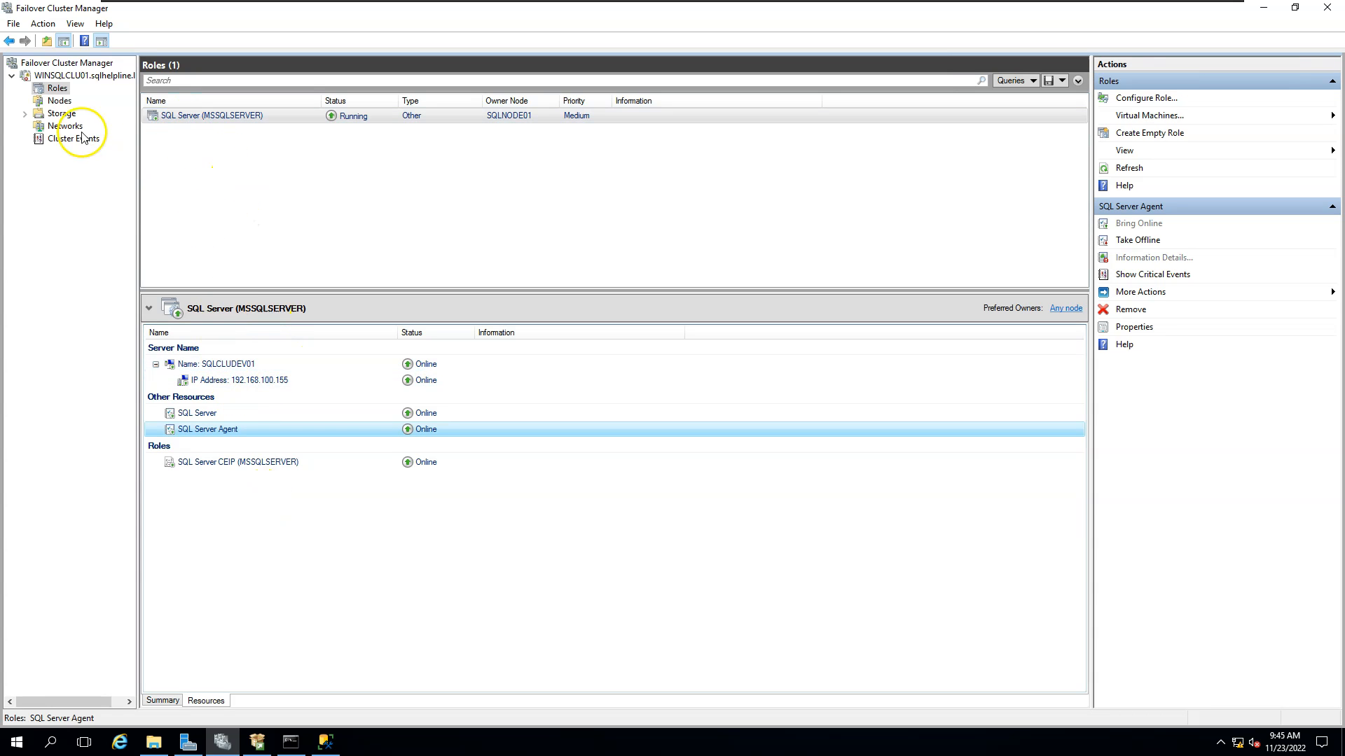
# Review the cluster's disks, then select the SQL Server (MSSQLSERVER) role under Roles.
pyautogui.click(61, 114)
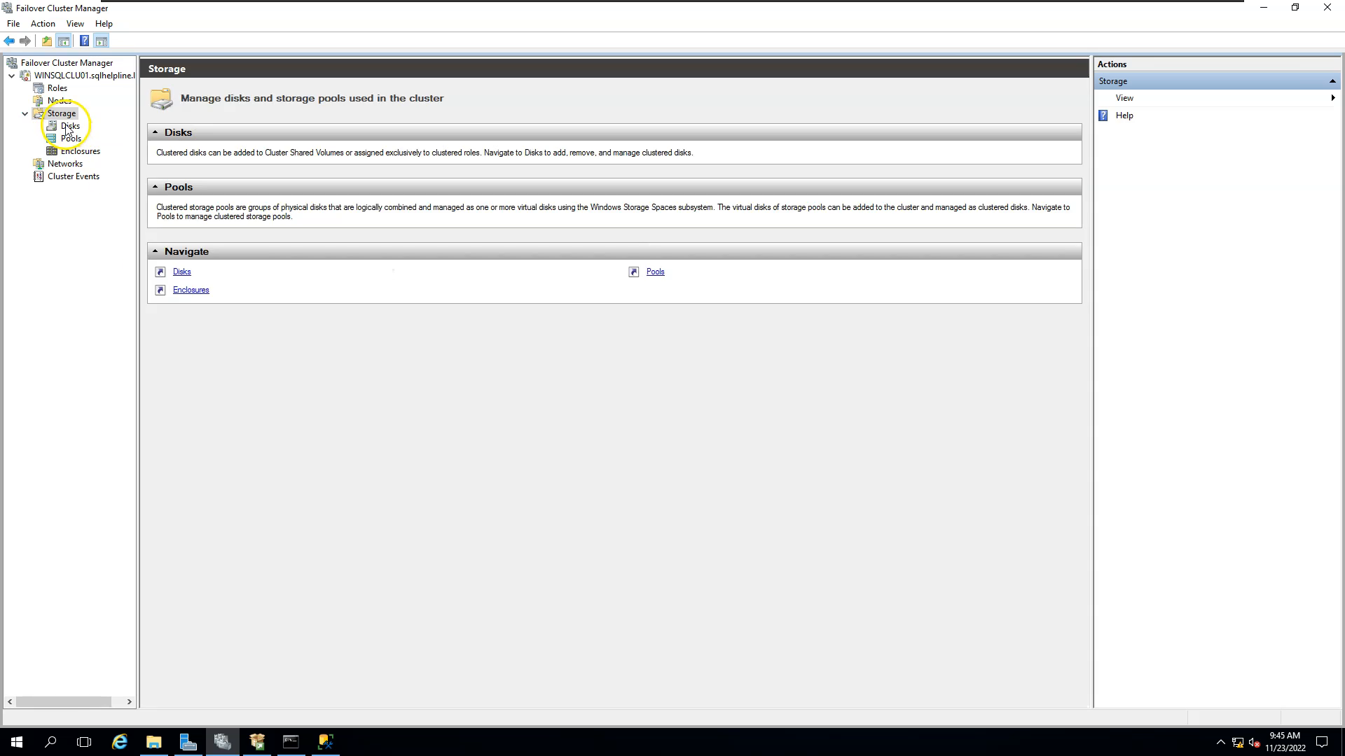
pyautogui.click(70, 126)
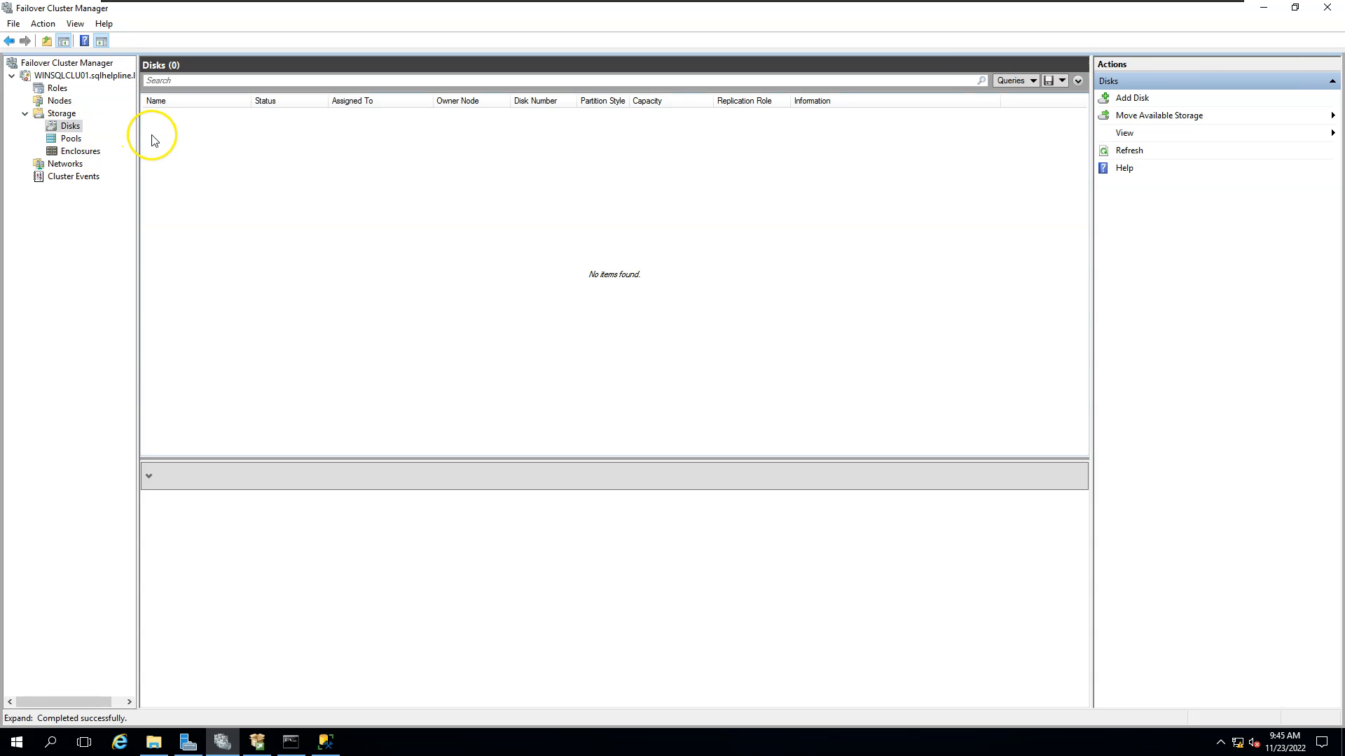
pyautogui.click(67, 89)
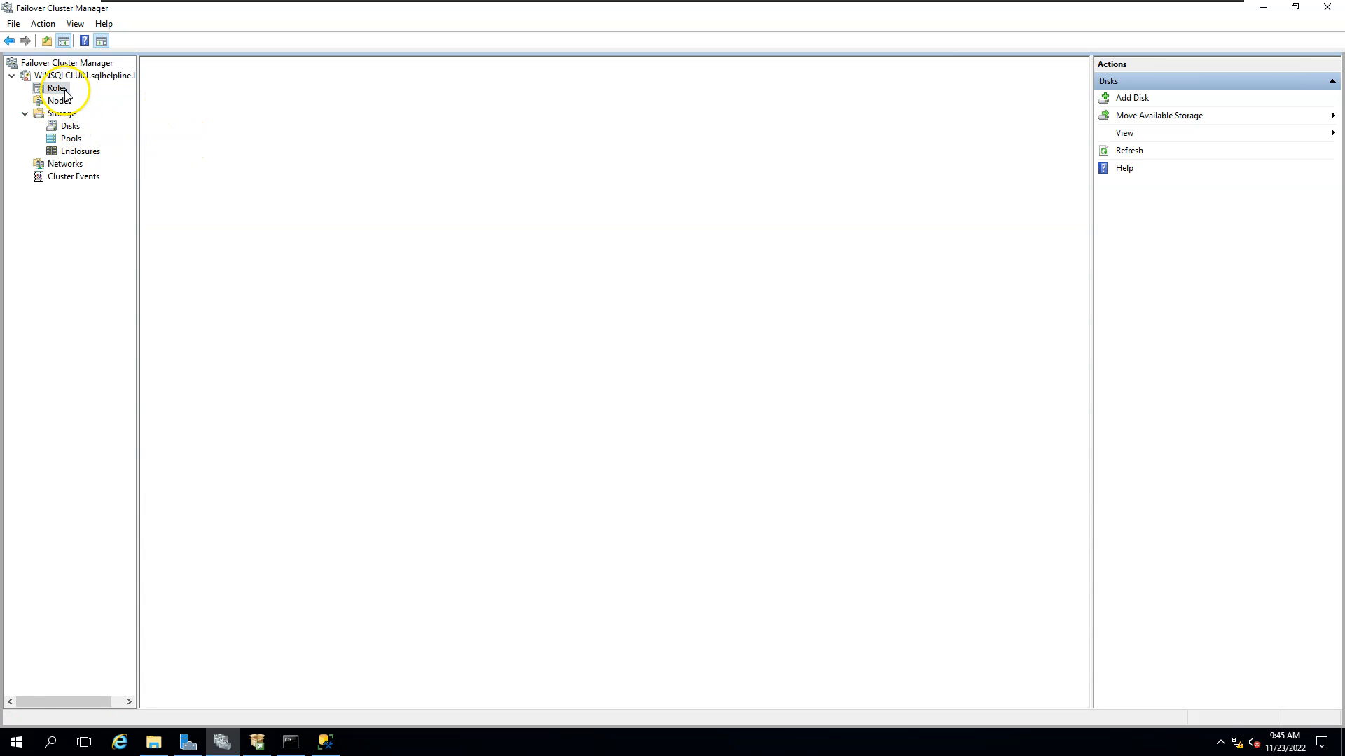
pyautogui.click(198, 116)
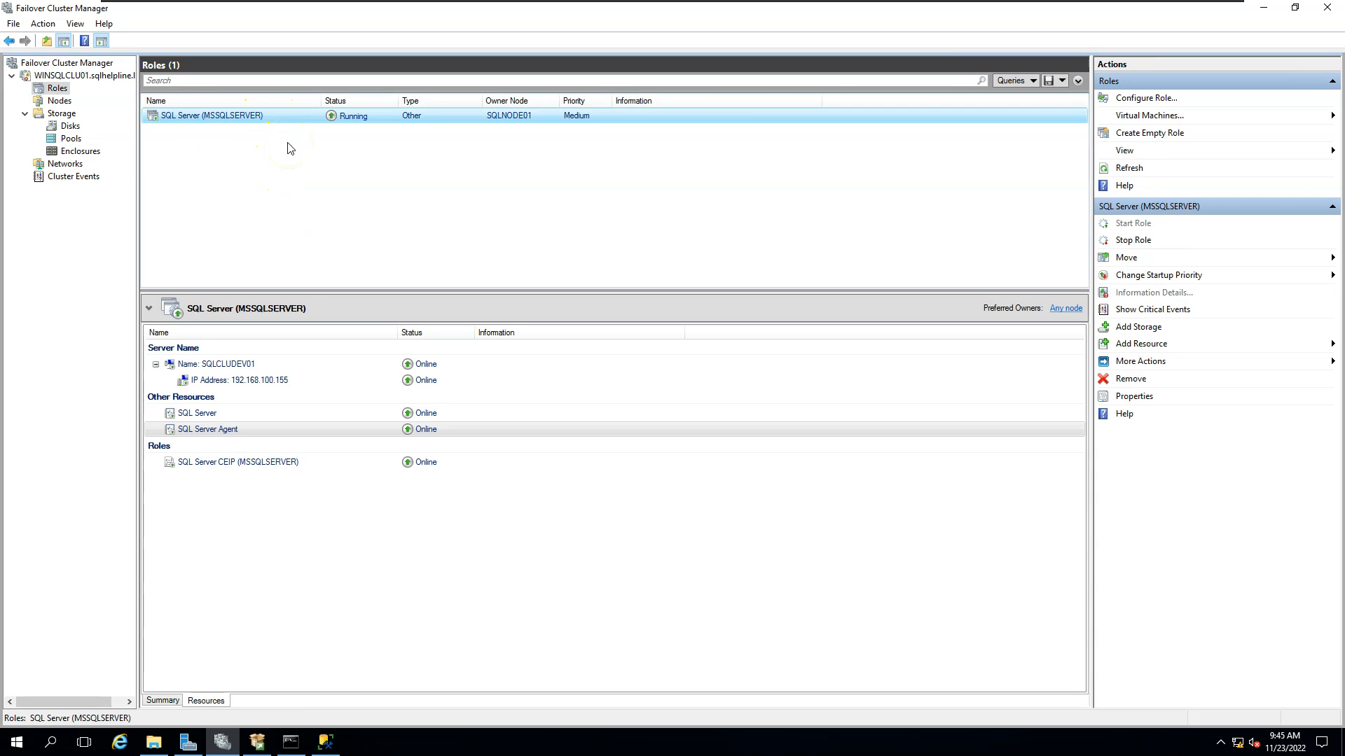
# Close the SQL Server Installation Center and bring up the SQLNODE02 virtual machine.
pyautogui.click(257, 742)
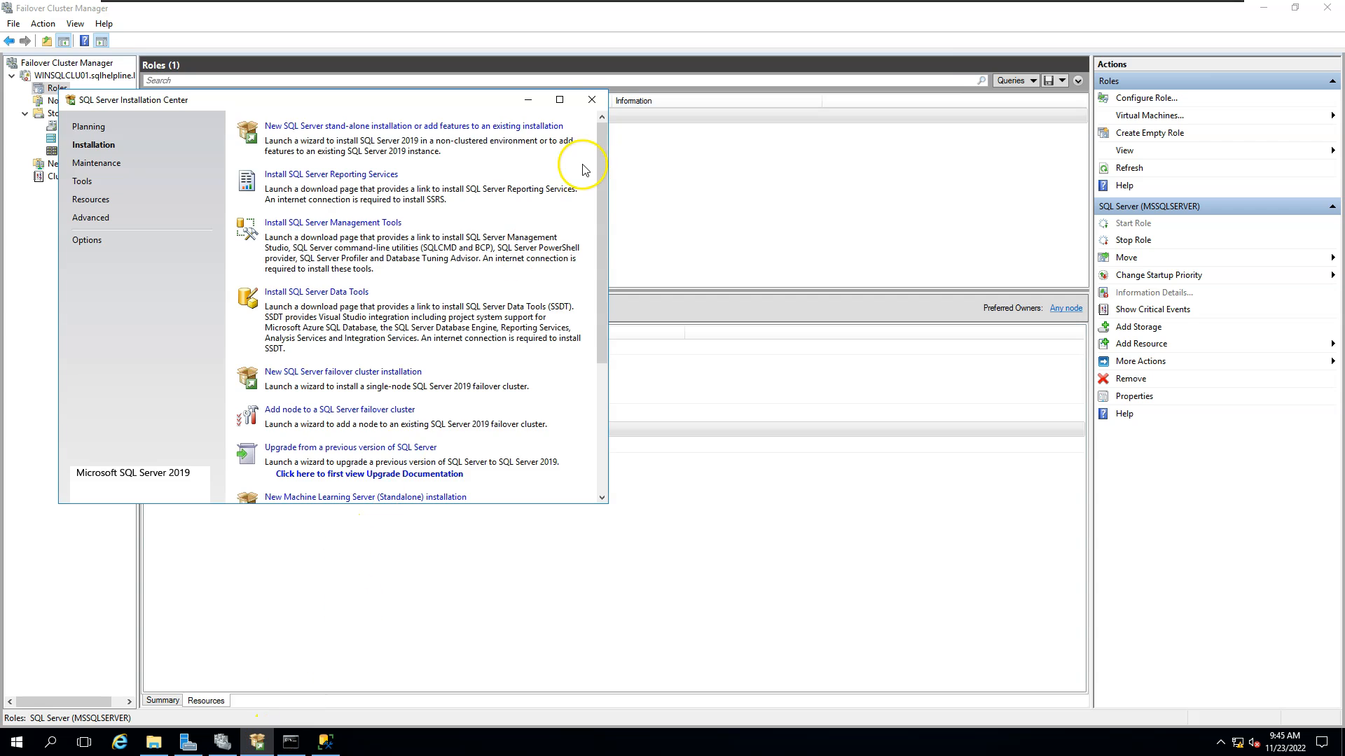
pyautogui.click(591, 100)
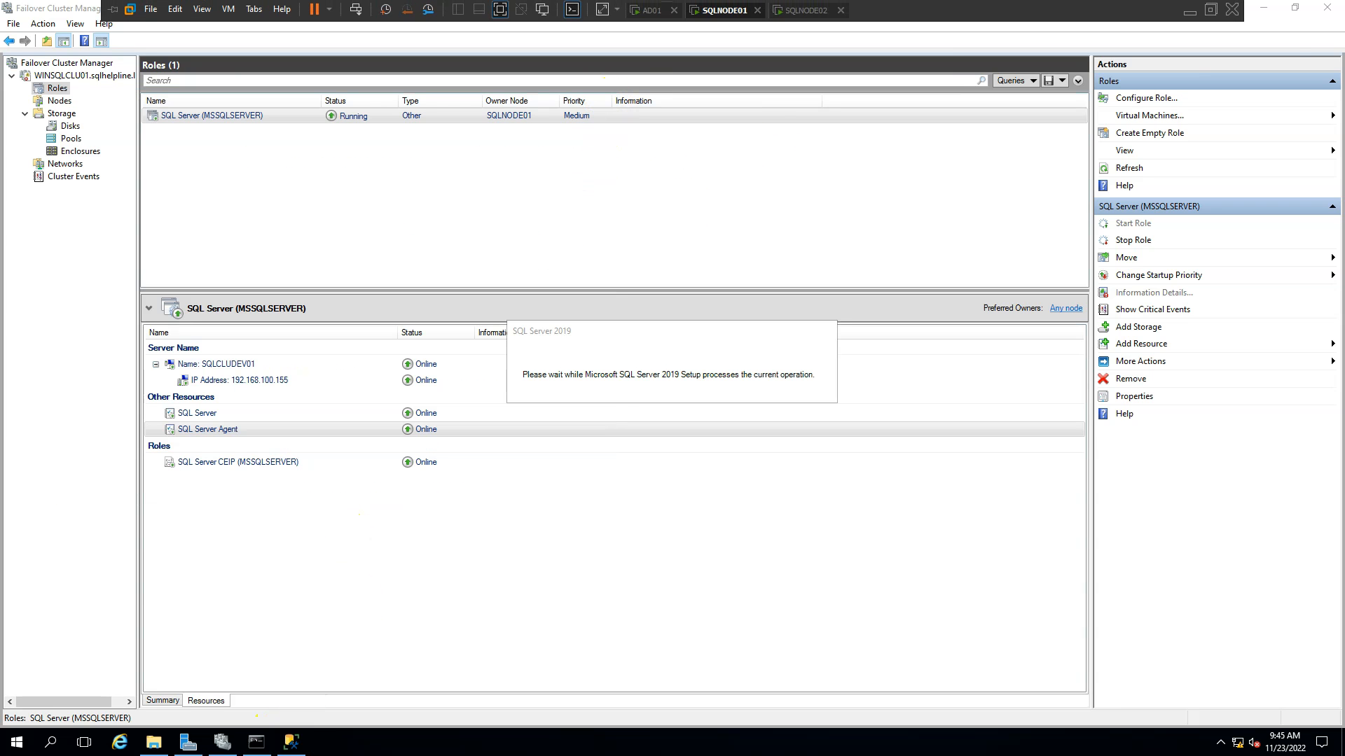
pyautogui.click(796, 11)
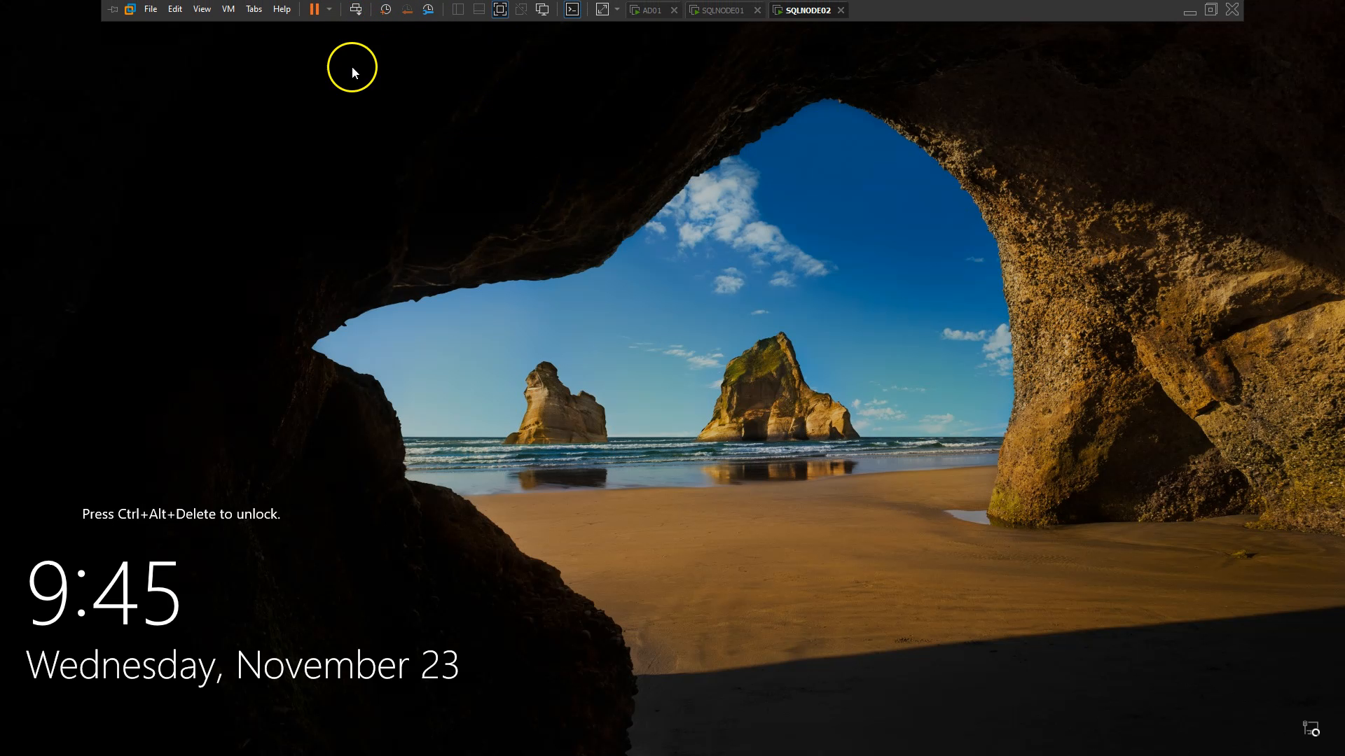
# Sign in to SQLNODE02 as administrator and browse to C:\Temp\sql2019 in File Explorer.
pyautogui.press('ctrl+alt+Insert')
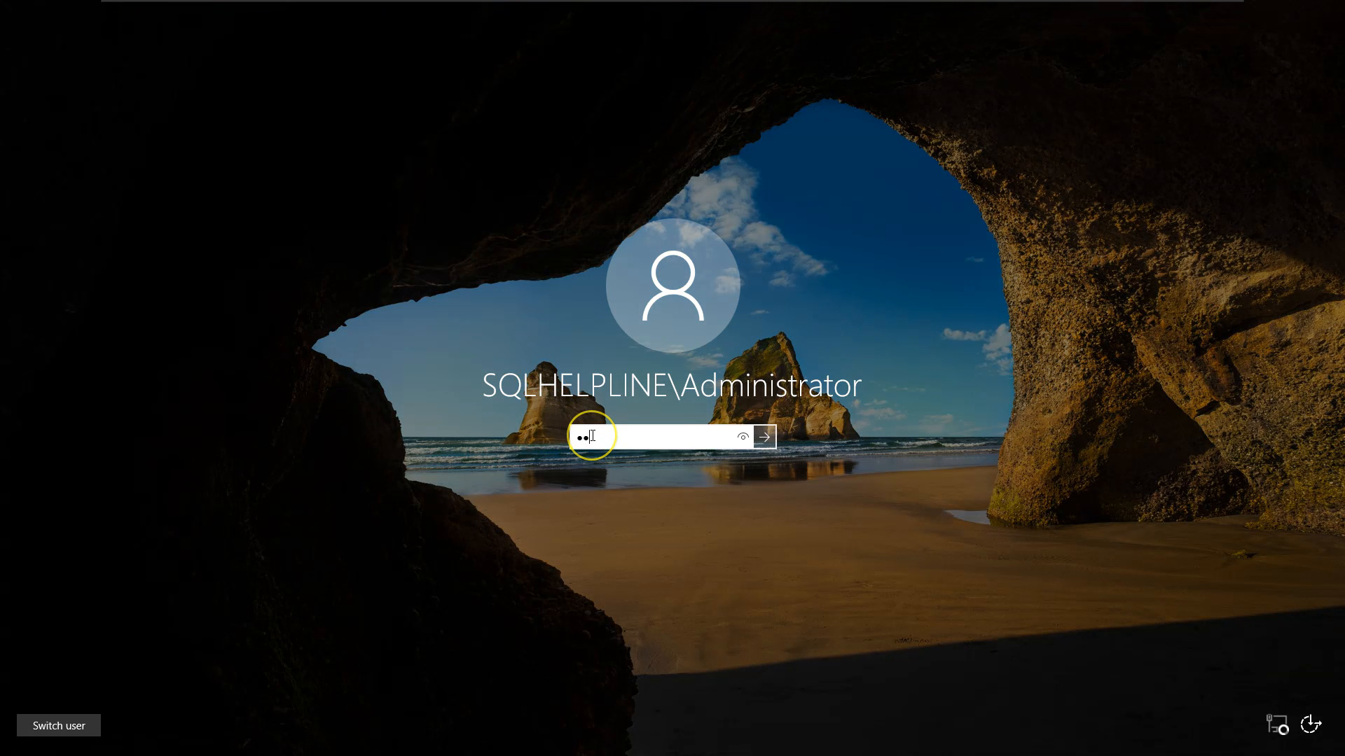
pyautogui.press('Return')
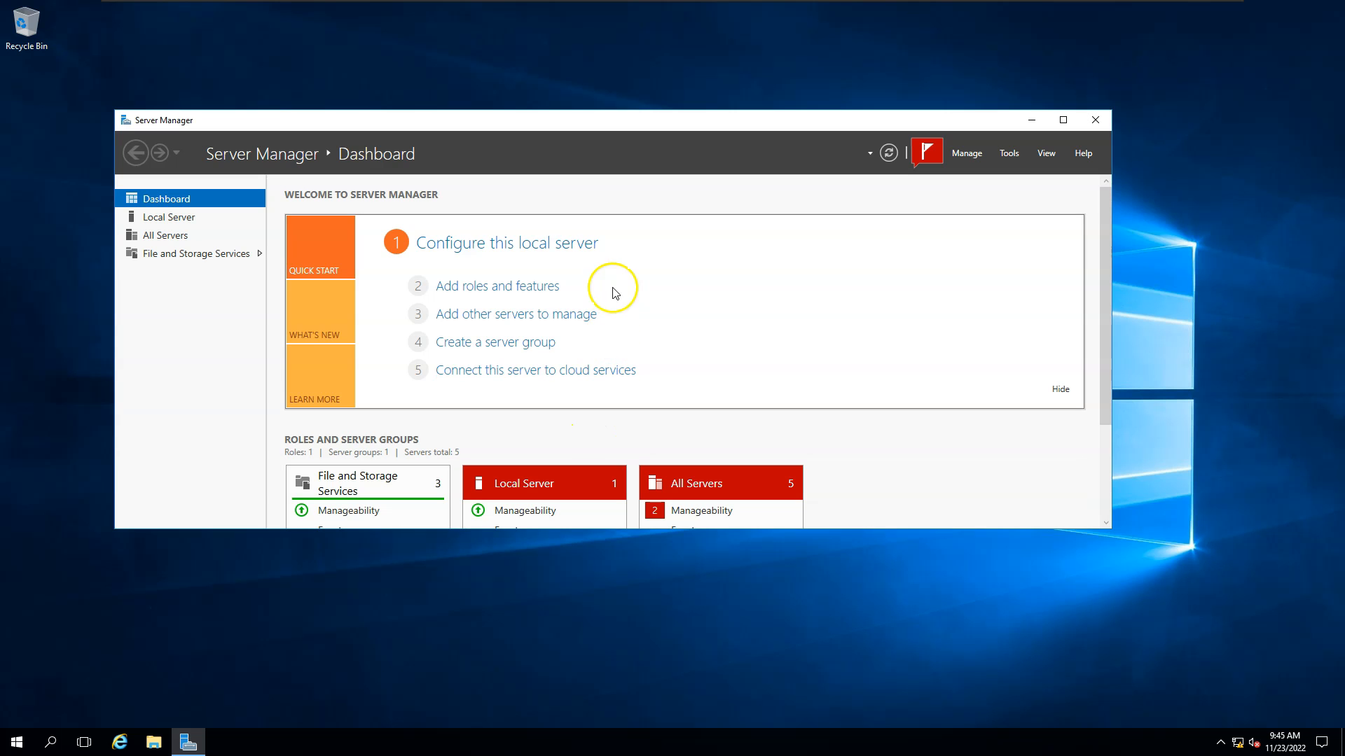
pyautogui.click(153, 743)
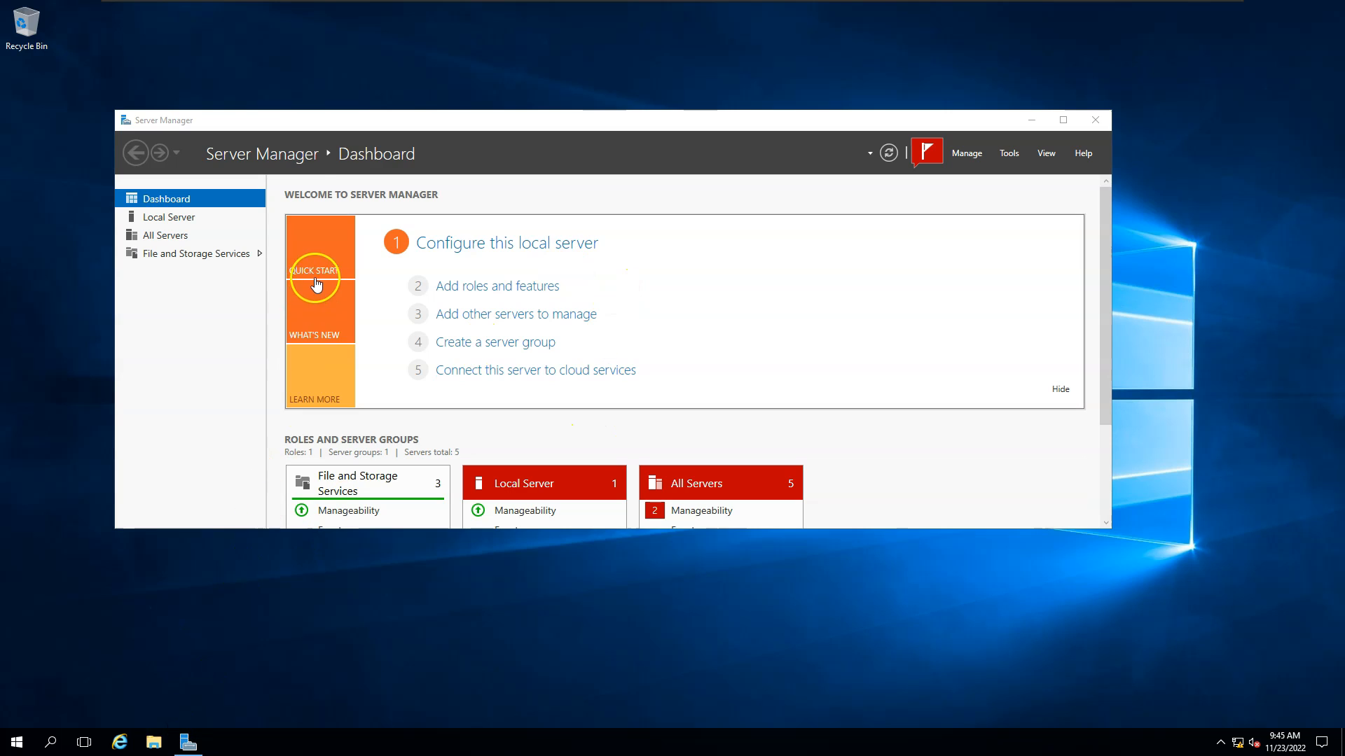
pyautogui.click(329, 335)
pyautogui.click(494, 352)
pyautogui.doubleClick(491, 347)
pyautogui.doubleClick(455, 290)
pyautogui.click(437, 239)
pyautogui.doubleClick(437, 239)
# Run setup as administrator, then minimise File Explorer and Server Manager.
pyautogui.click(434, 342)
pyautogui.rightClick(430, 344)
pyautogui.click(460, 369)
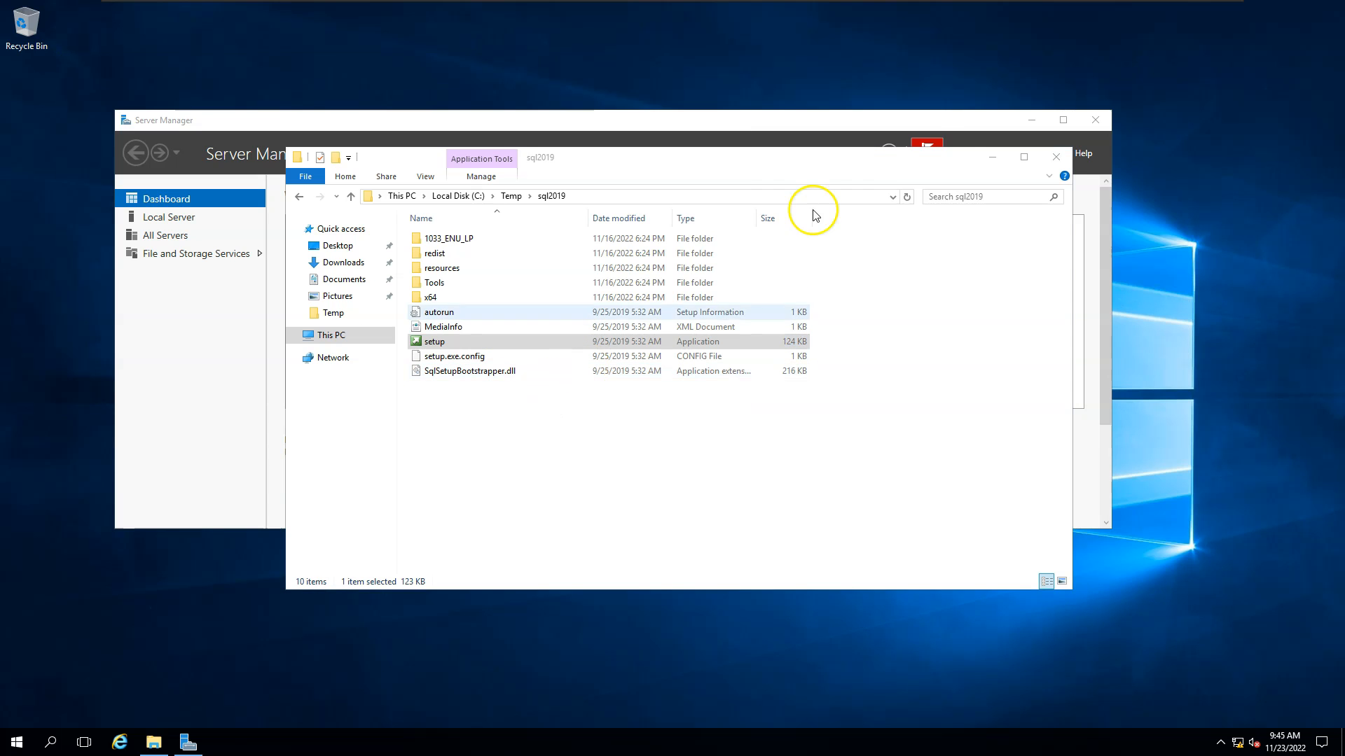
pyautogui.click(993, 162)
pyautogui.click(1031, 120)
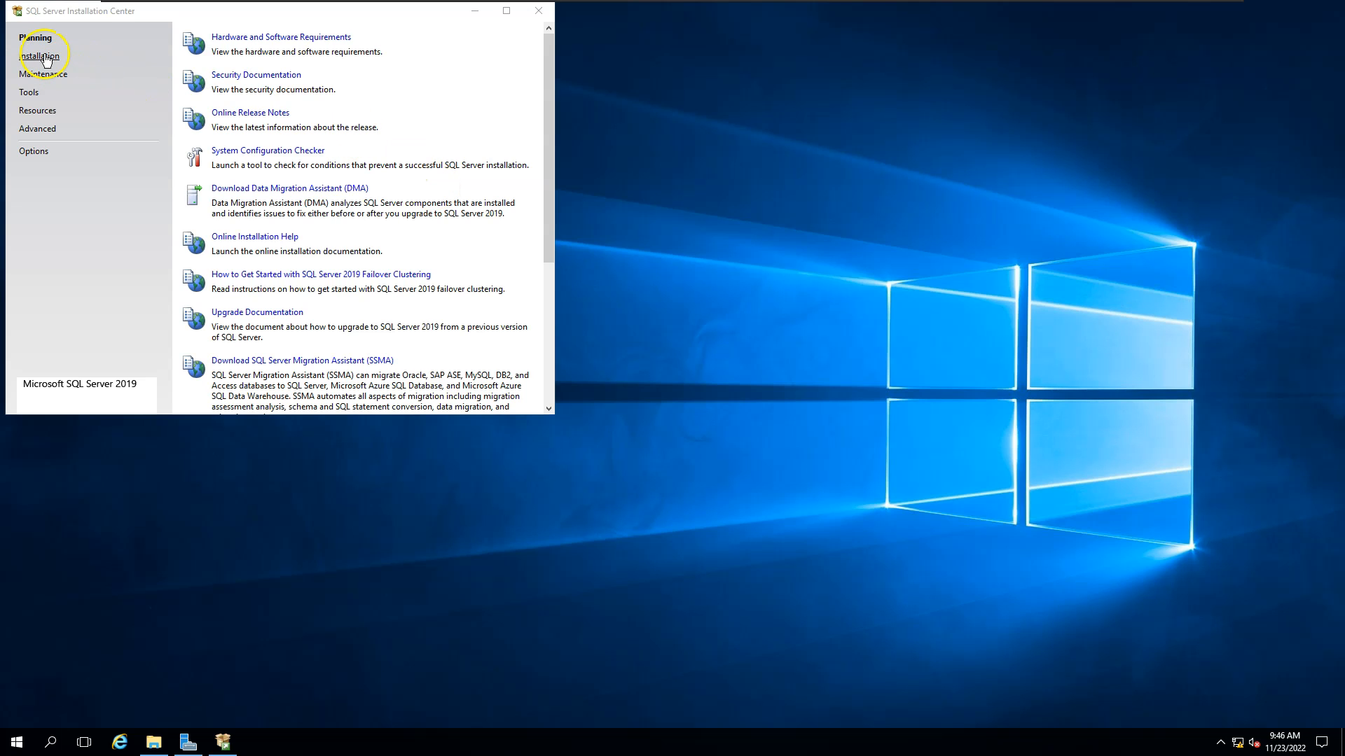
# On the Installation page, choose 'Add node to a SQL Server failover cluster'.
pyautogui.click(41, 57)
pyautogui.moveTo(81, 17); pyautogui.dragTo(228, 141)
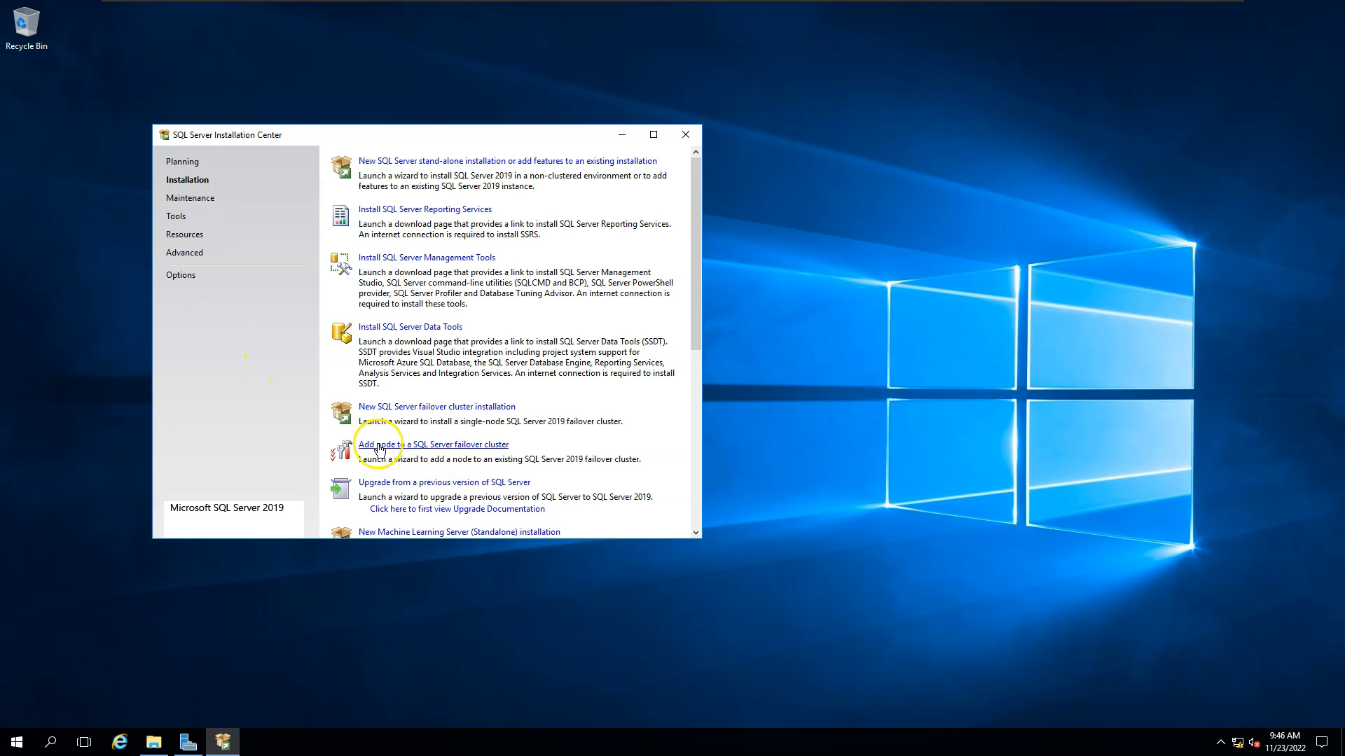
pyautogui.click(448, 446)
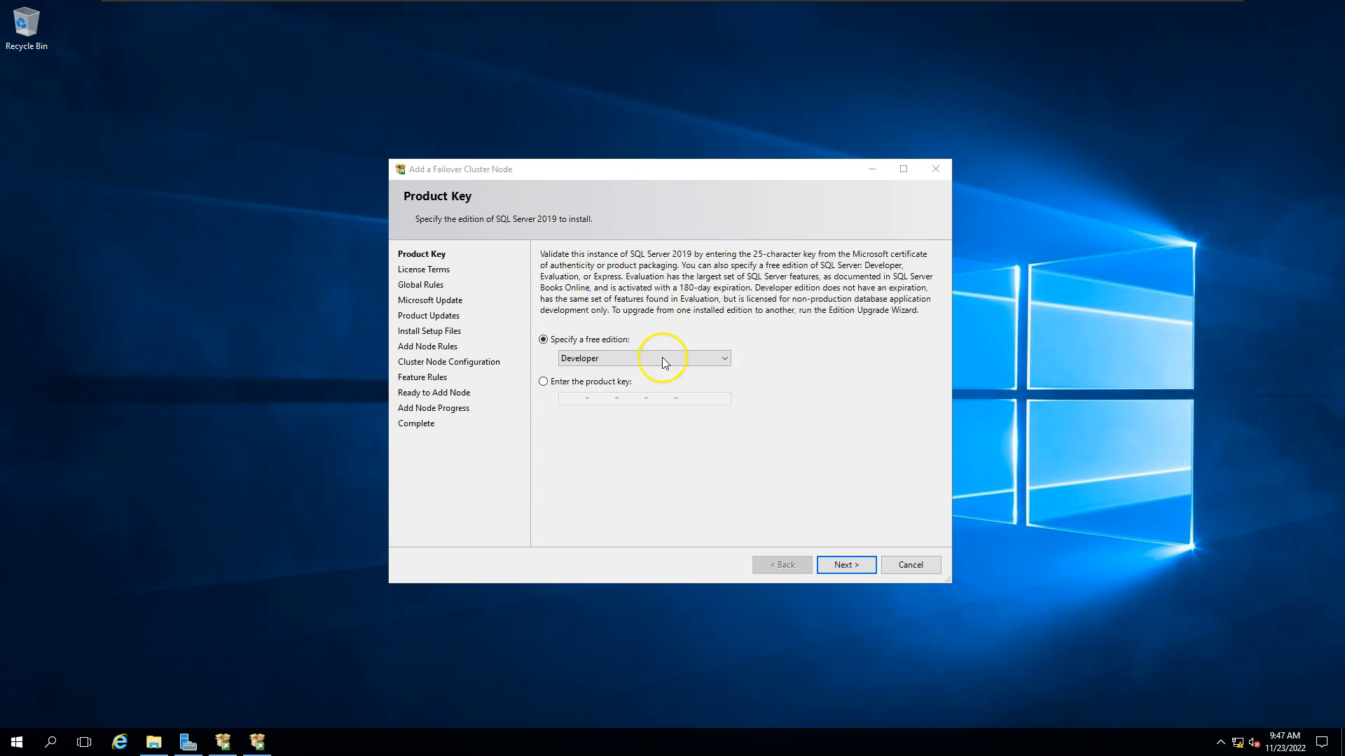
# Keep the free Developer edition and accept the license terms.
pyautogui.click(848, 566)
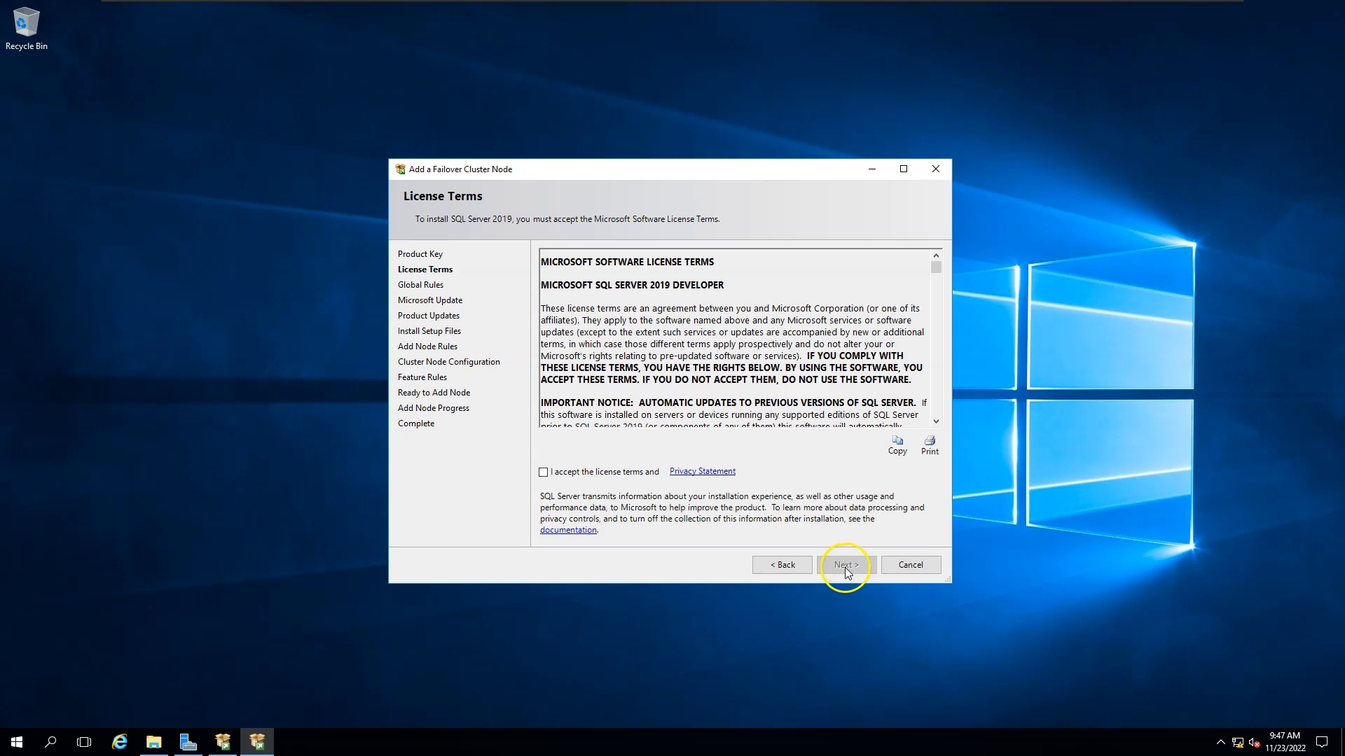
pyautogui.click(543, 472)
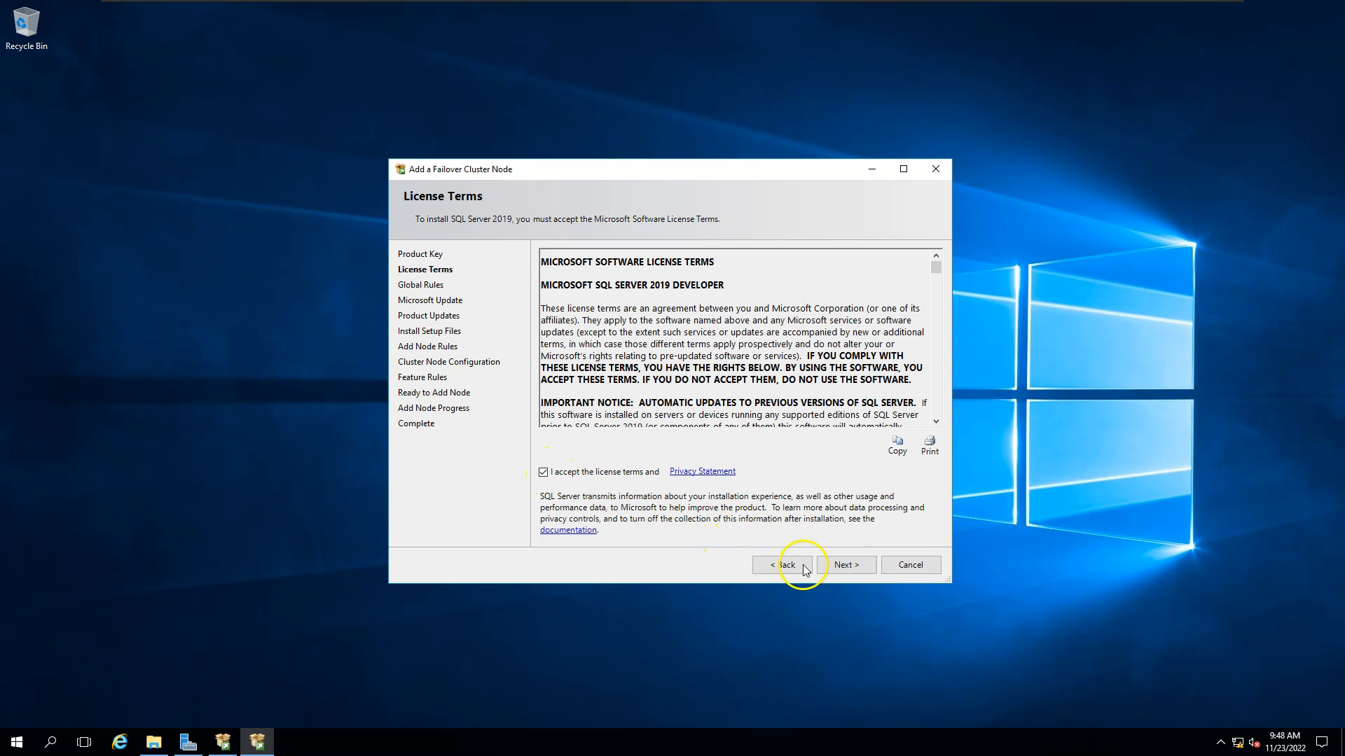
pyautogui.click(850, 567)
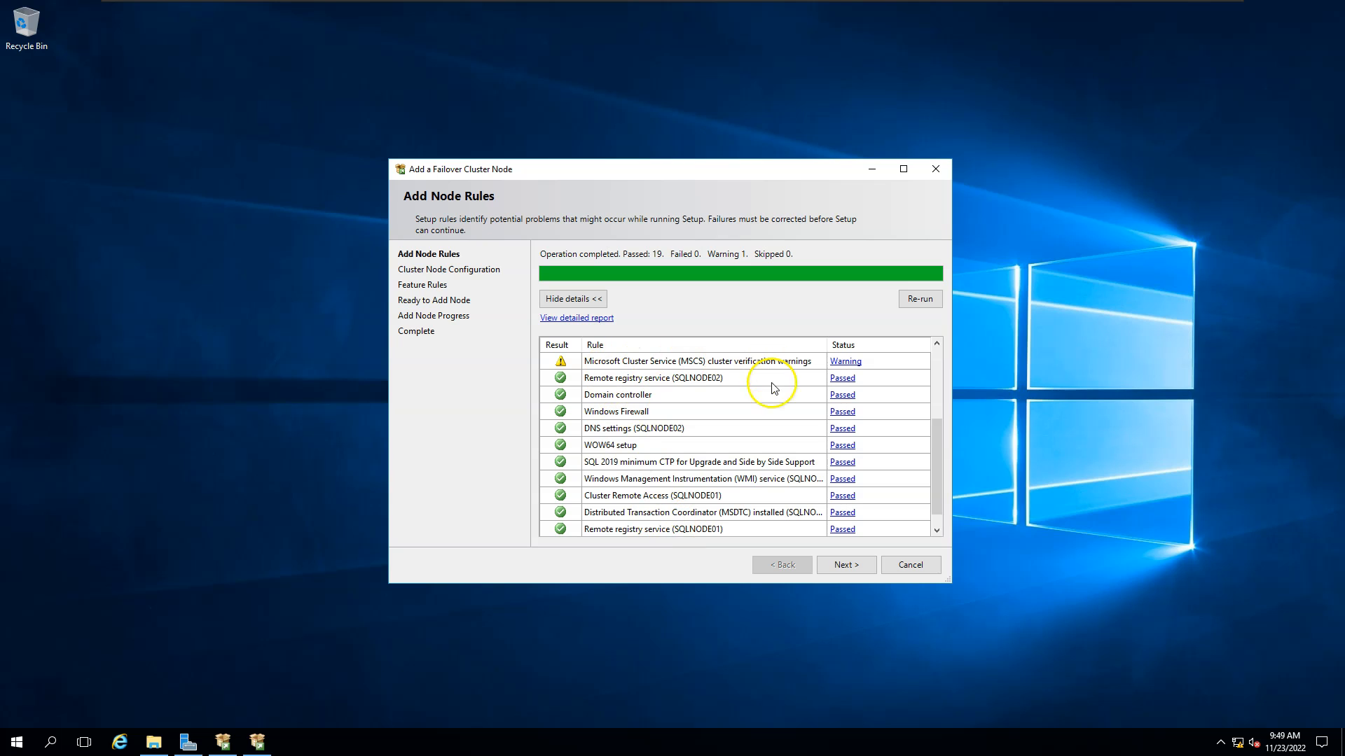
# Pass the Add Node Rules and select instance MSSQLSERVER to join.
pyautogui.click(856, 566)
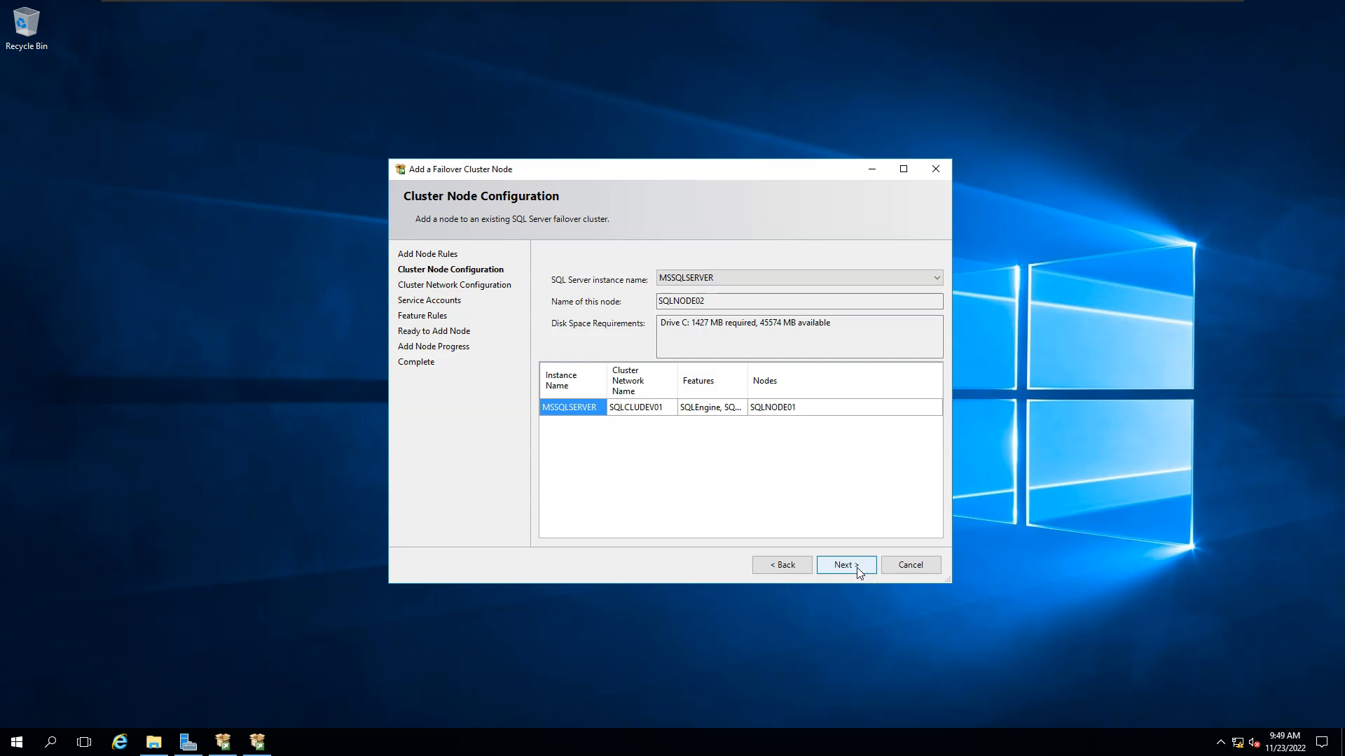
pyautogui.click(686, 282)
pyautogui.click(853, 567)
pyautogui.click(621, 480)
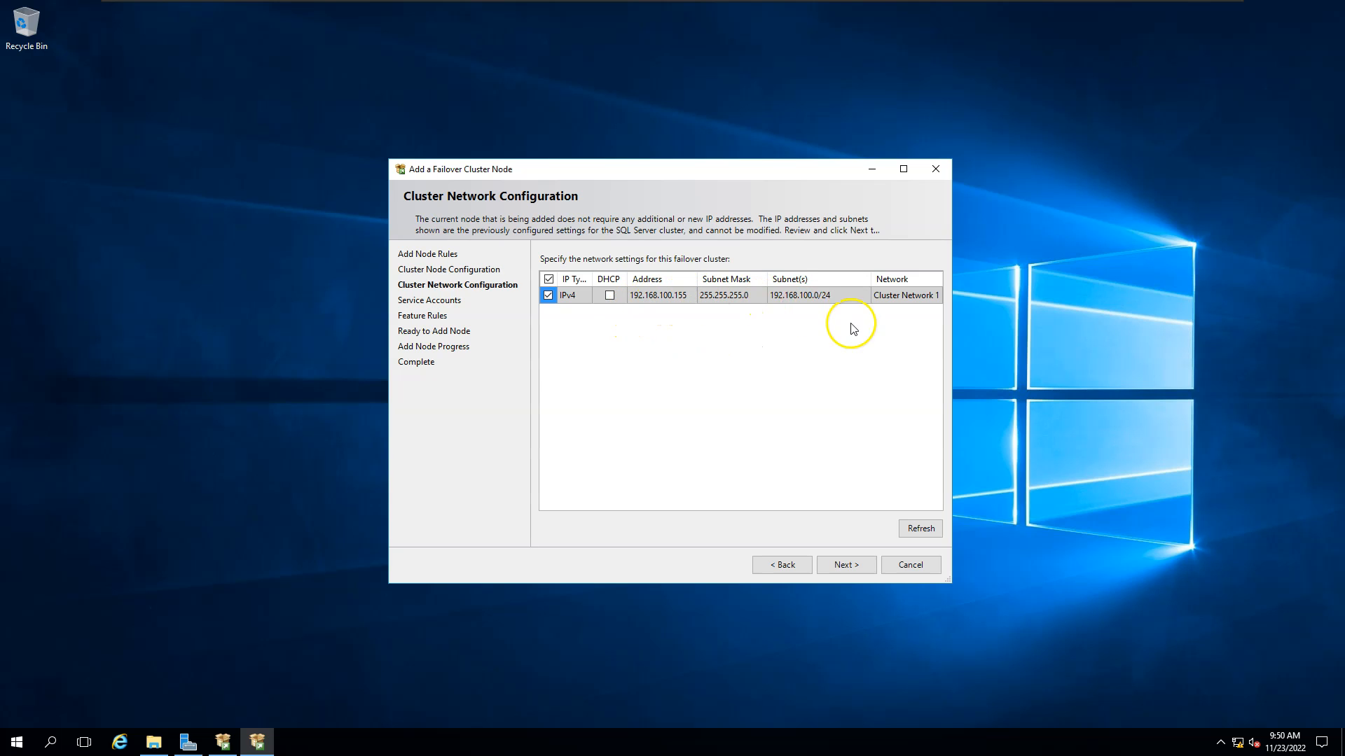
# Enter the Database Engine and Agent account passwords and grant Perform Volume Maintenance Task.
pyautogui.click(851, 567)
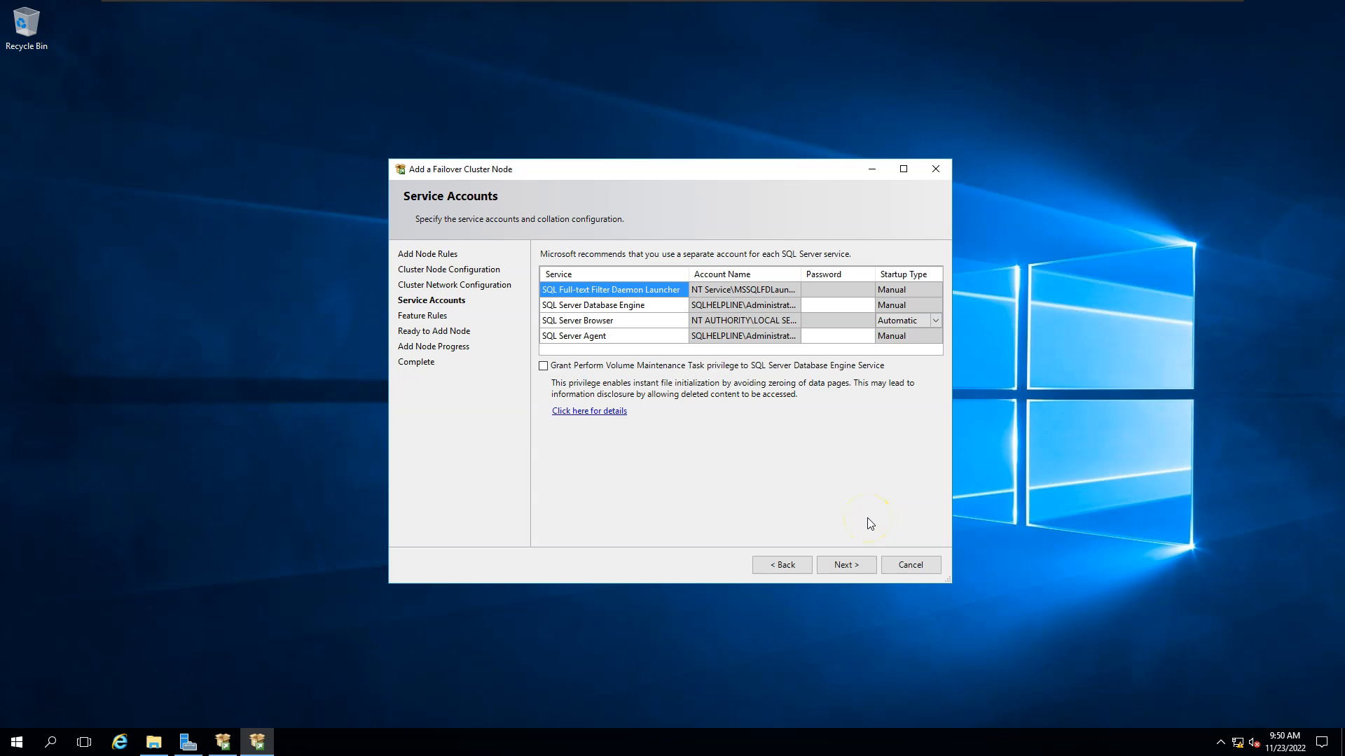
pyautogui.click(858, 304)
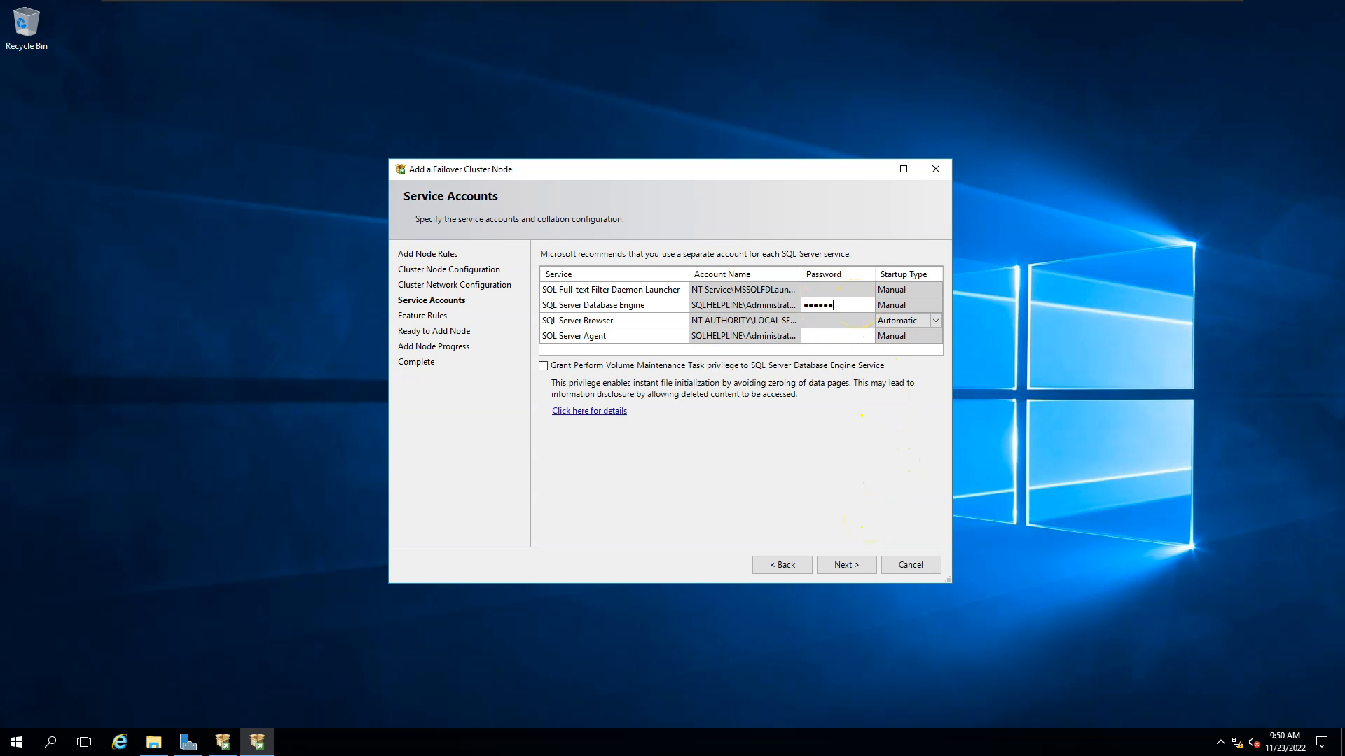
pyautogui.click(837, 337)
pyautogui.click(543, 366)
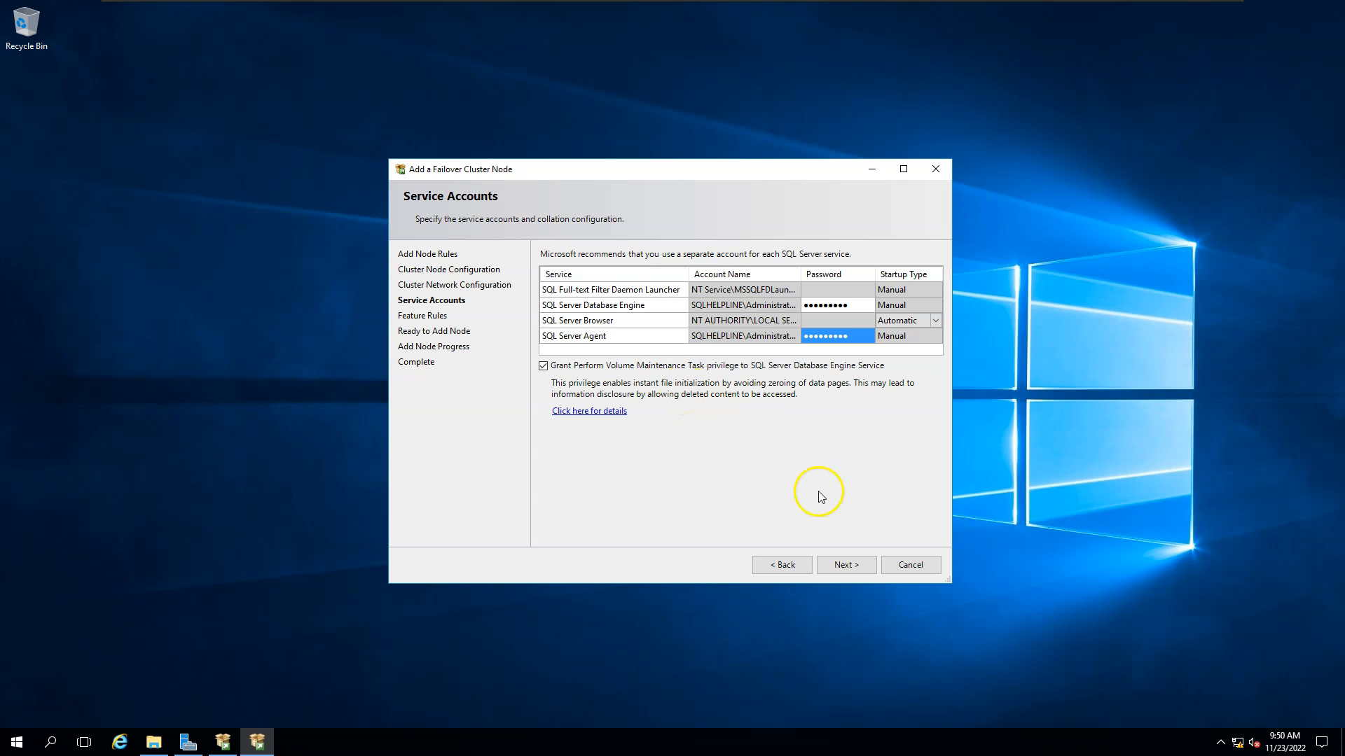
pyautogui.click(848, 564)
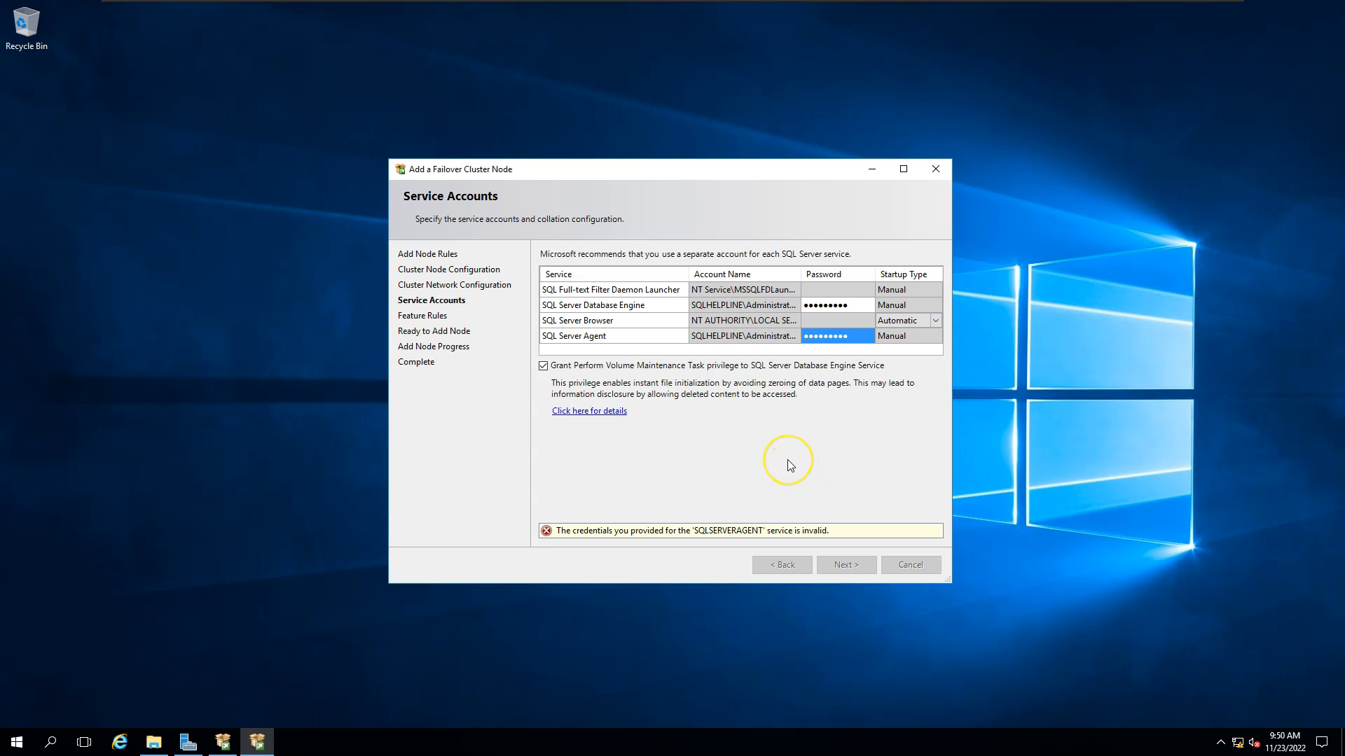
# Dismiss the invalid credentials error, retype the SQL Server Agent password, and continue.
pyautogui.click(845, 402)
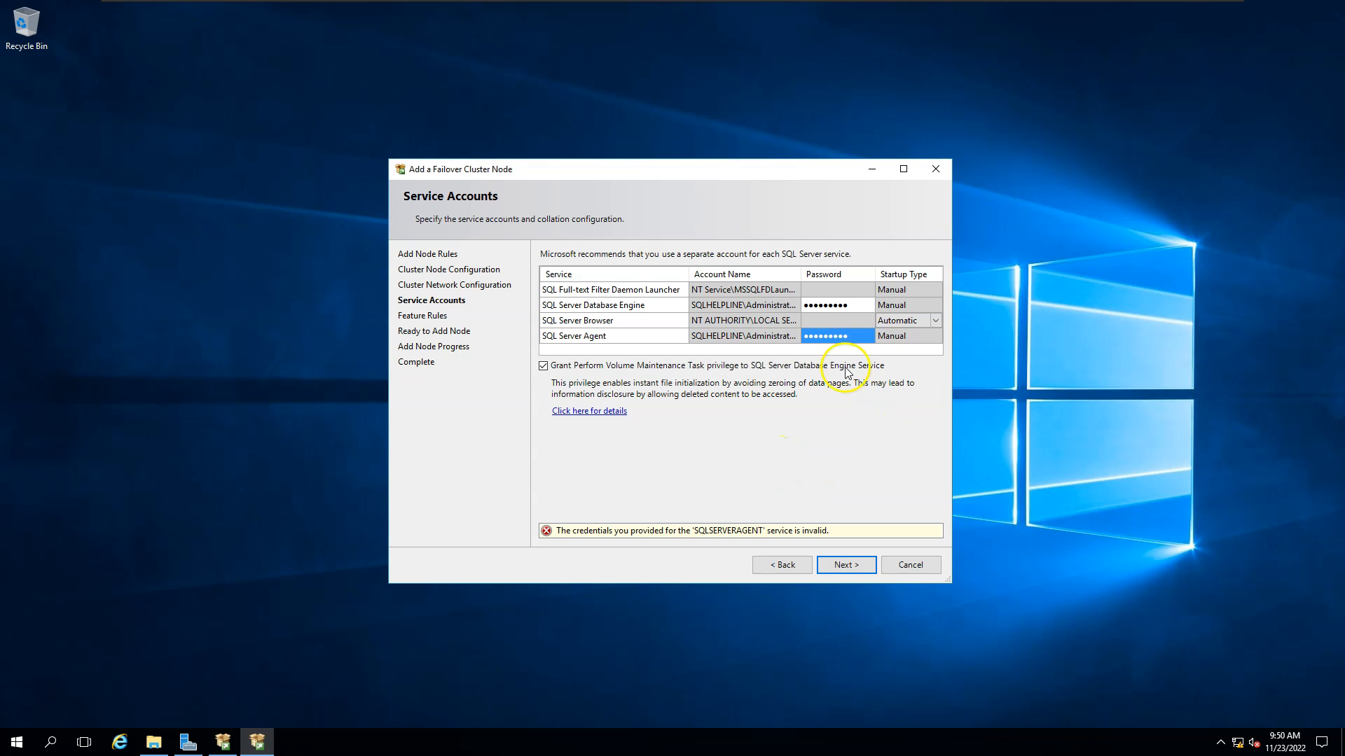
pyautogui.click(852, 337)
pyautogui.moveTo(852, 337); pyautogui.dragTo(752, 343)
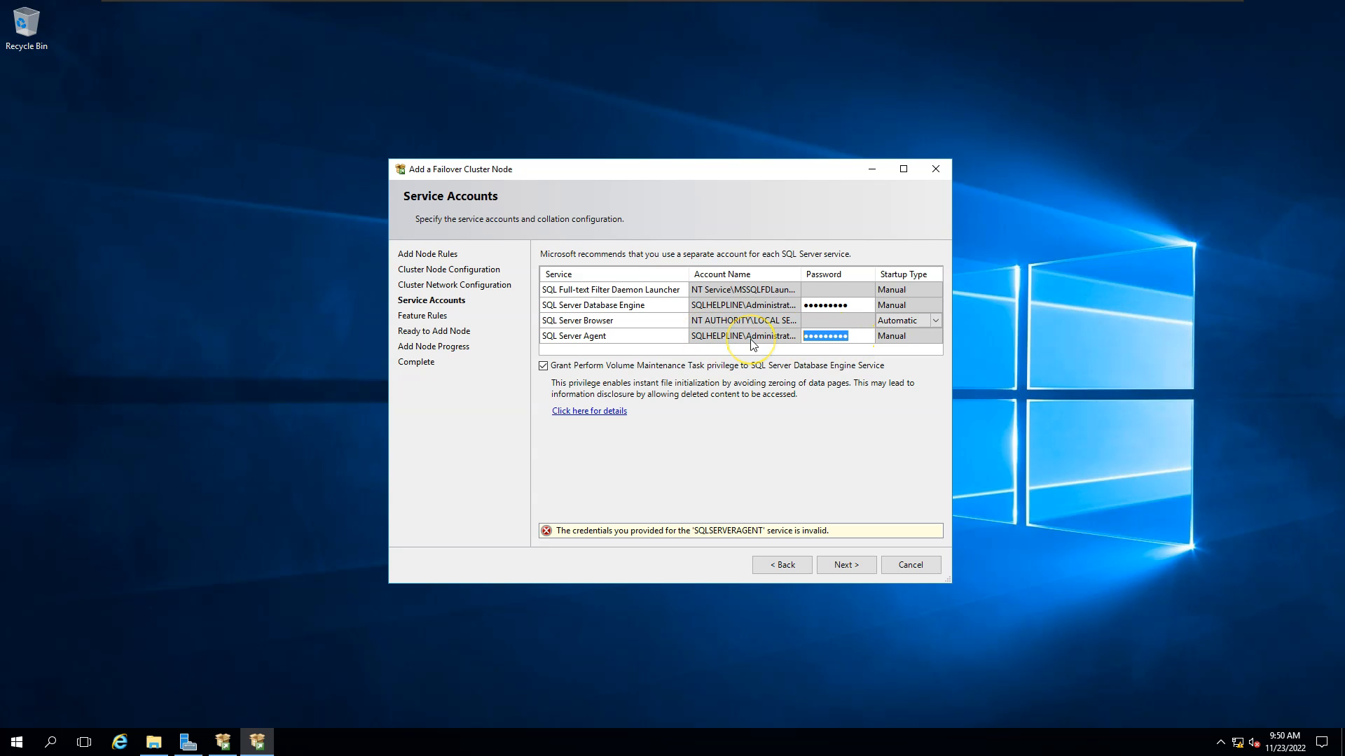
pyautogui.write('••')
pyautogui.click(862, 564)
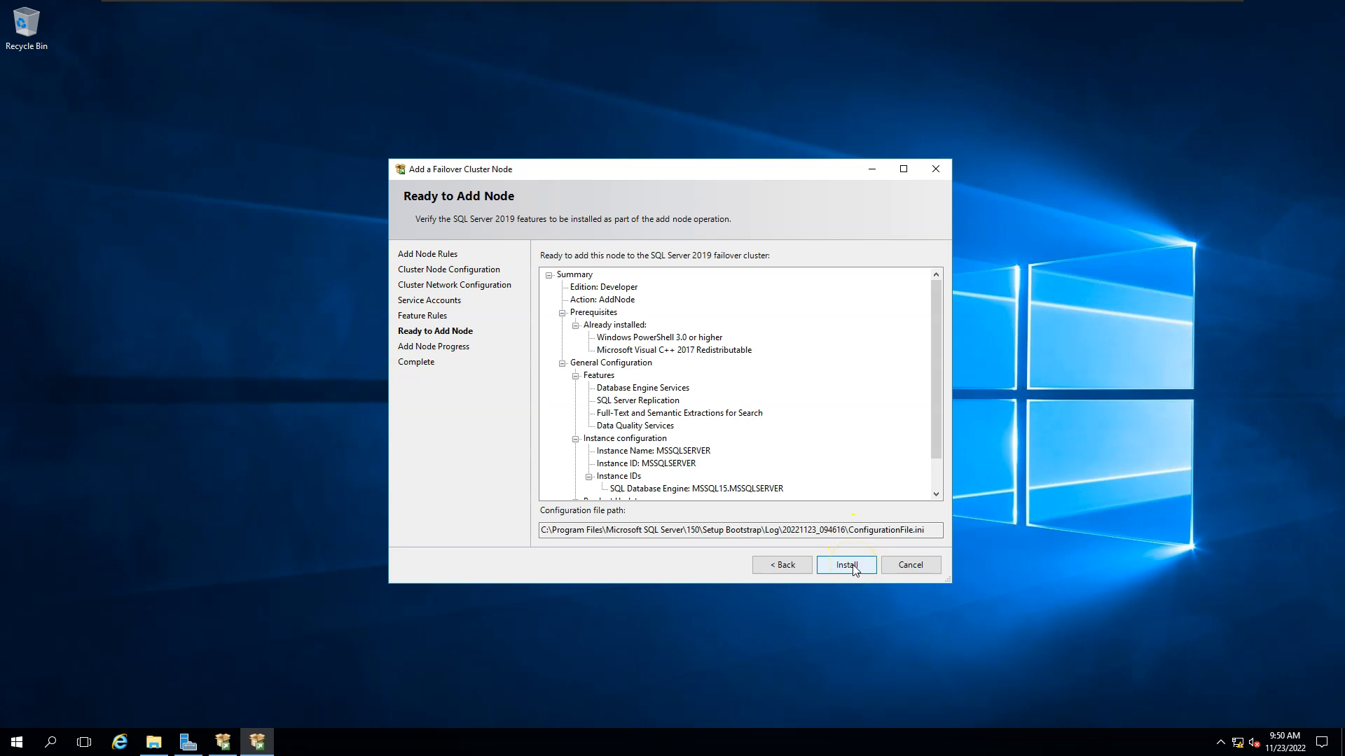
# Install the node on the Ready to Add Node page and wait until every feature reports Succeeded.
pyautogui.click(846, 565)
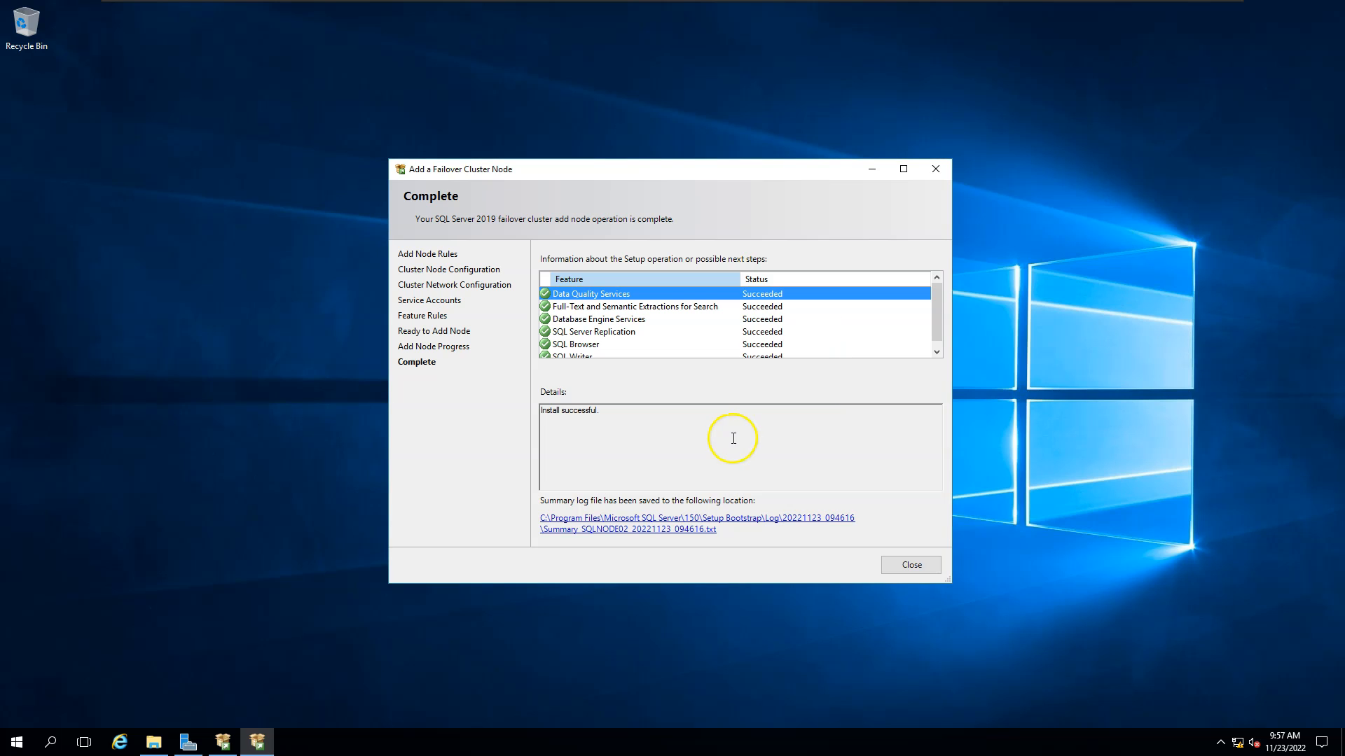
# Close the finished wizard and the Installation Center, then switch to SQLNODE01.
pyautogui.click(930, 566)
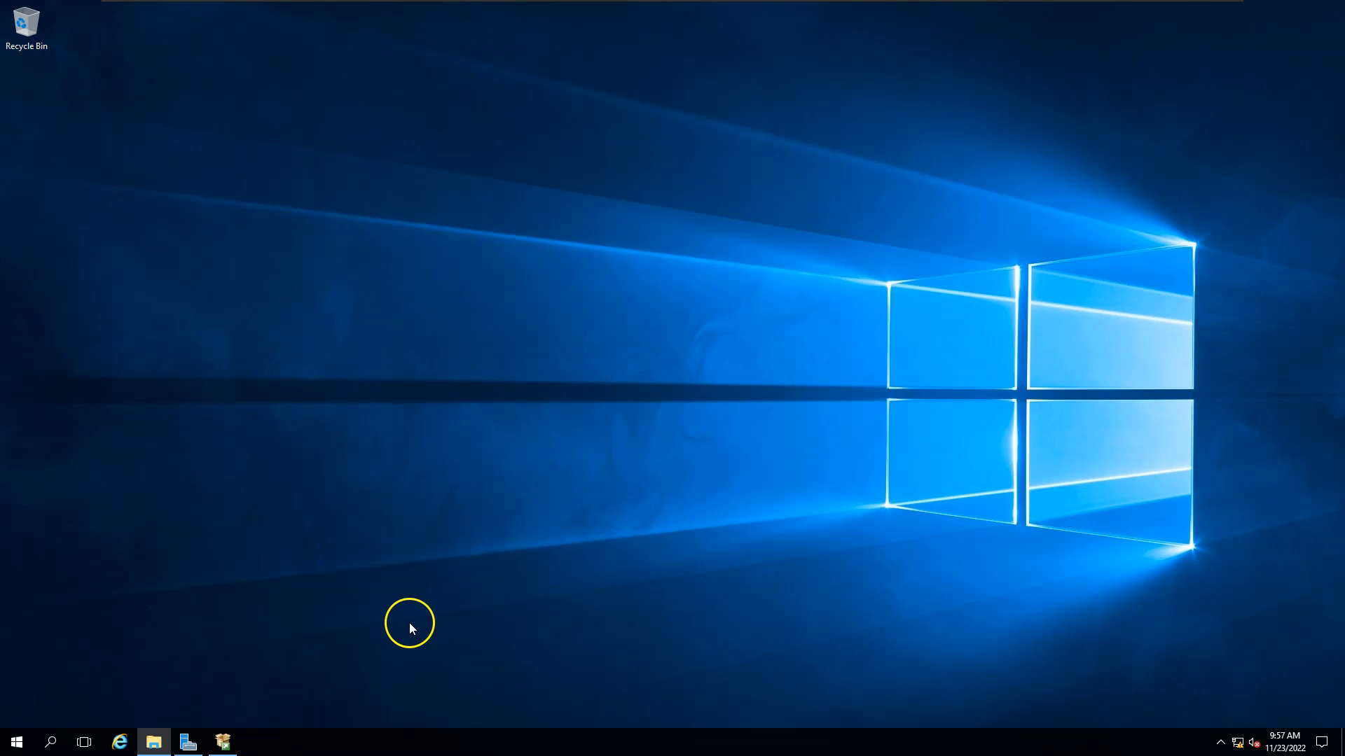
pyautogui.click(227, 741)
pyautogui.click(691, 140)
pyautogui.moveTo(672, 1)
pyautogui.click(719, 10)
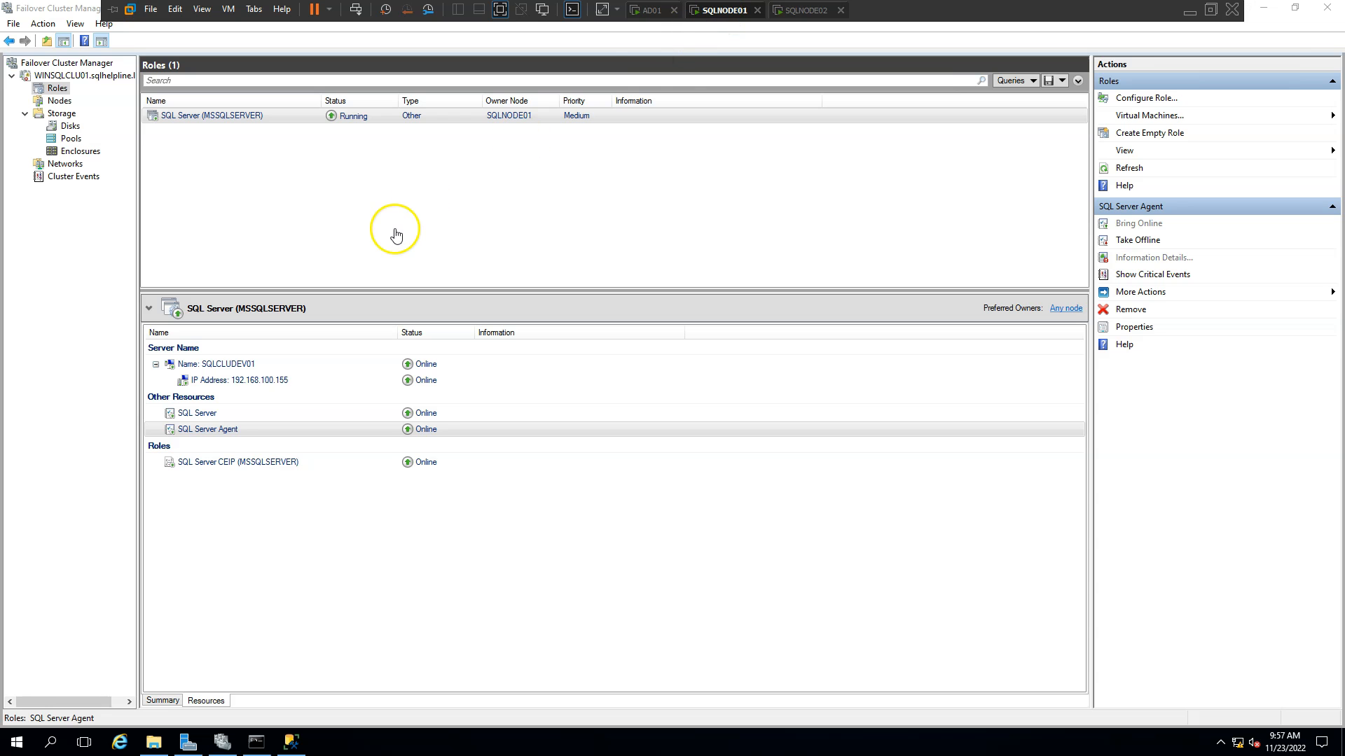
# Move the SQL Server (MSSQLSERVER) role to SQLNODE02 via Move > Select Node.
pyautogui.click(226, 116)
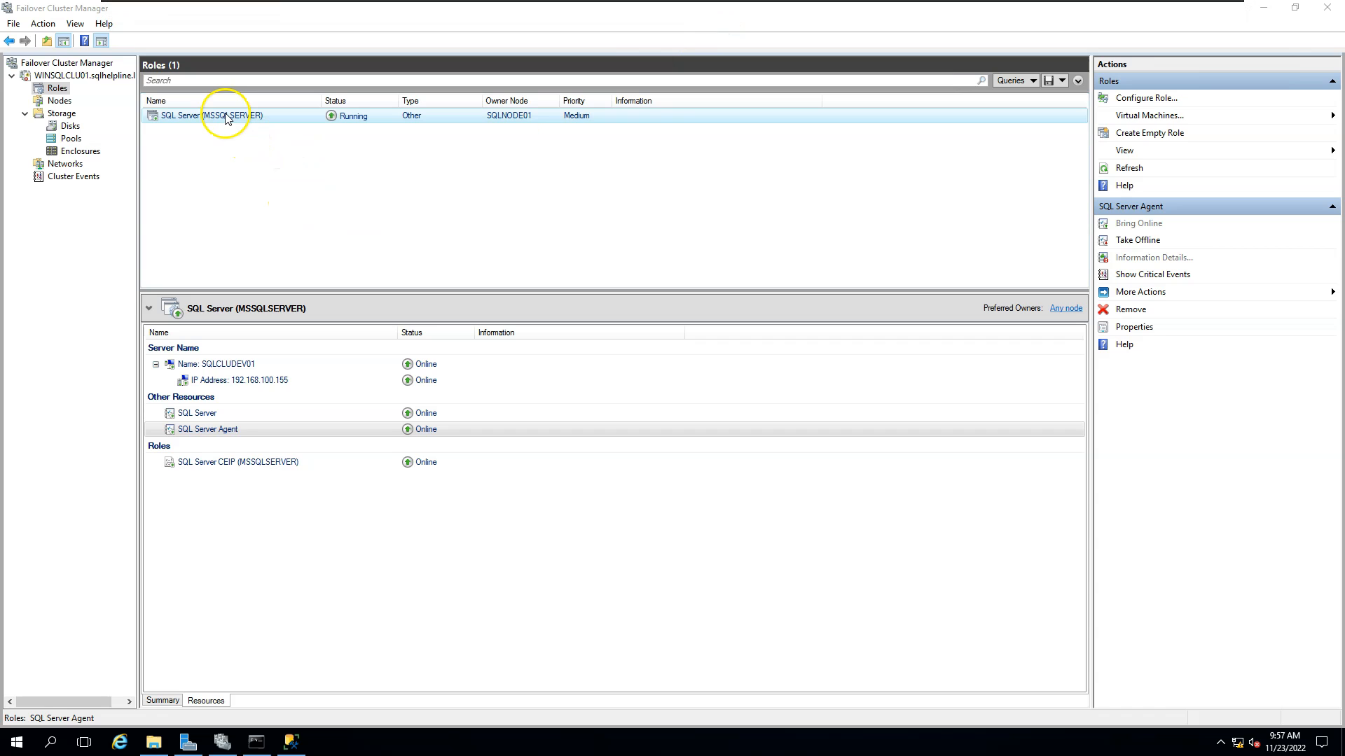
pyautogui.rightClick(233, 116)
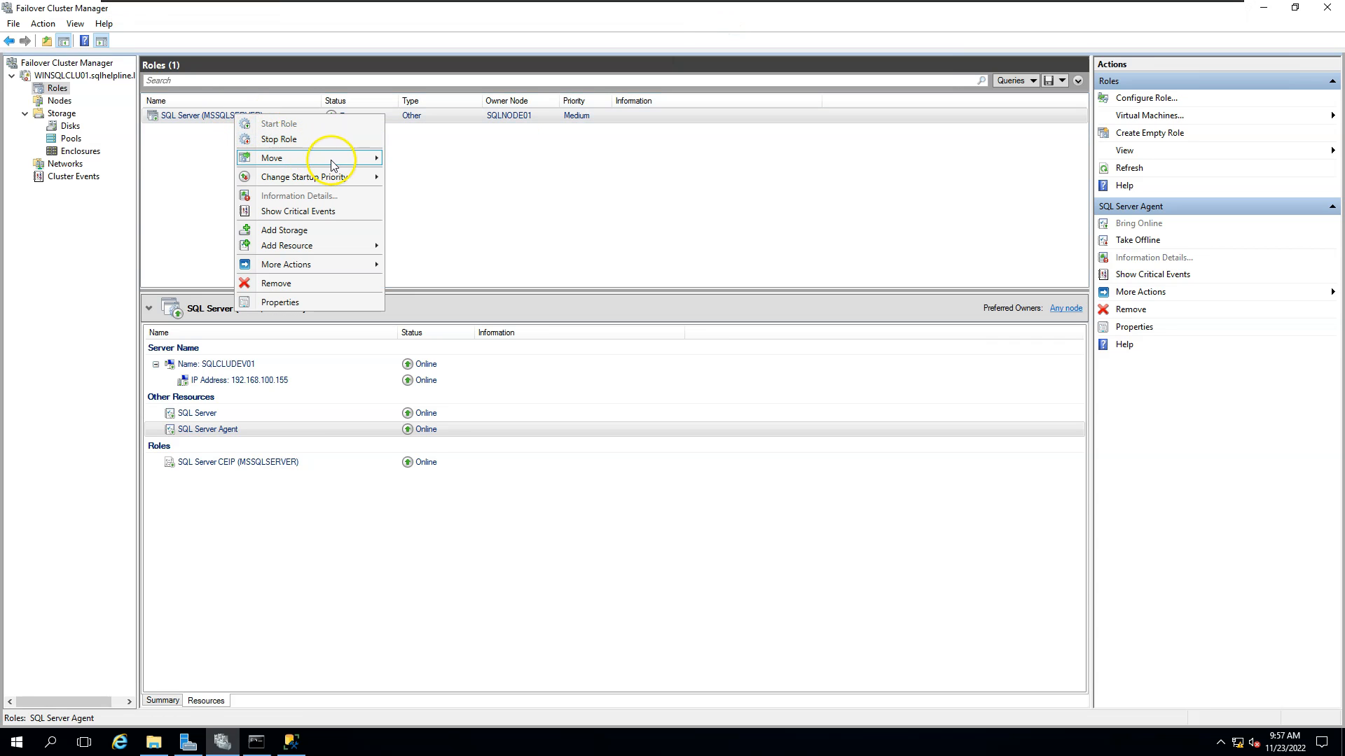
pyautogui.moveTo(352, 165)
pyautogui.click(432, 173)
pyautogui.click(657, 318)
pyautogui.click(699, 512)
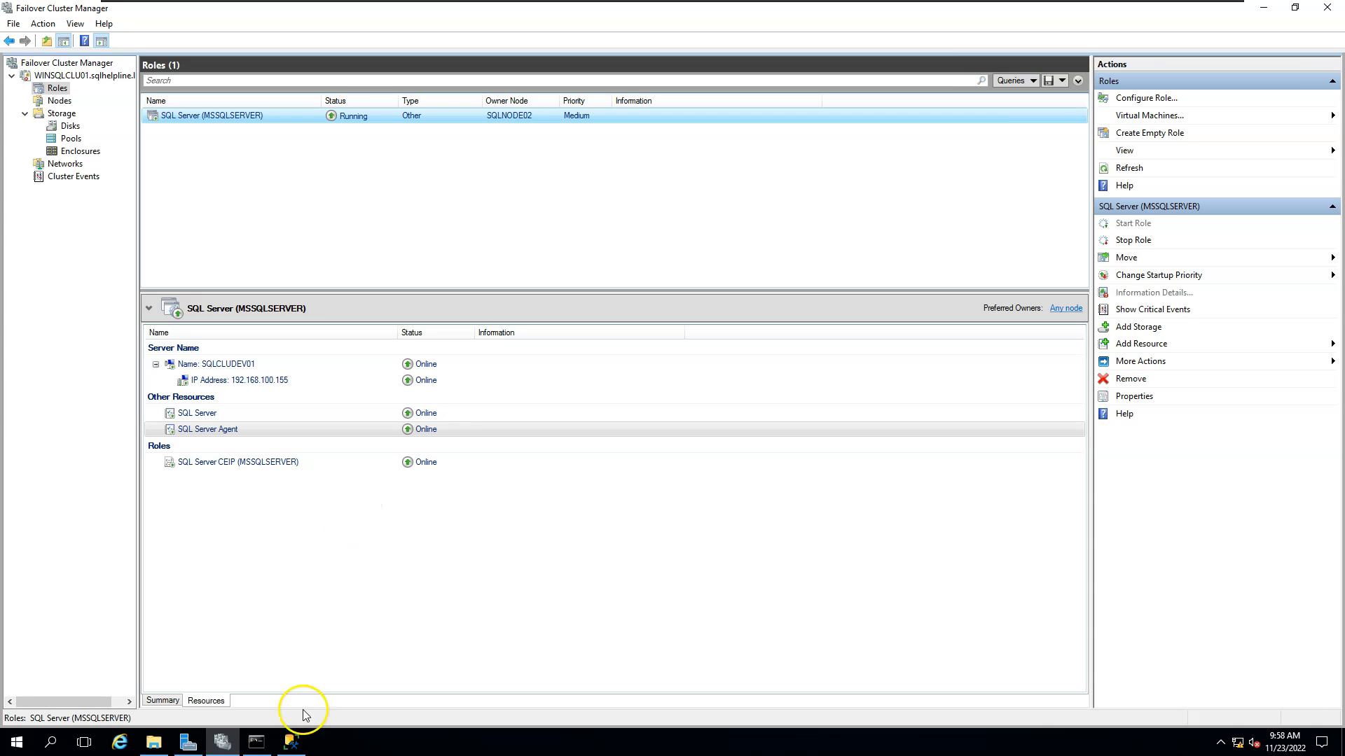
# Refresh Object Explorer in SSMS and expand Databases and System Databases.
pyautogui.click(292, 742)
pyautogui.click(106, 117)
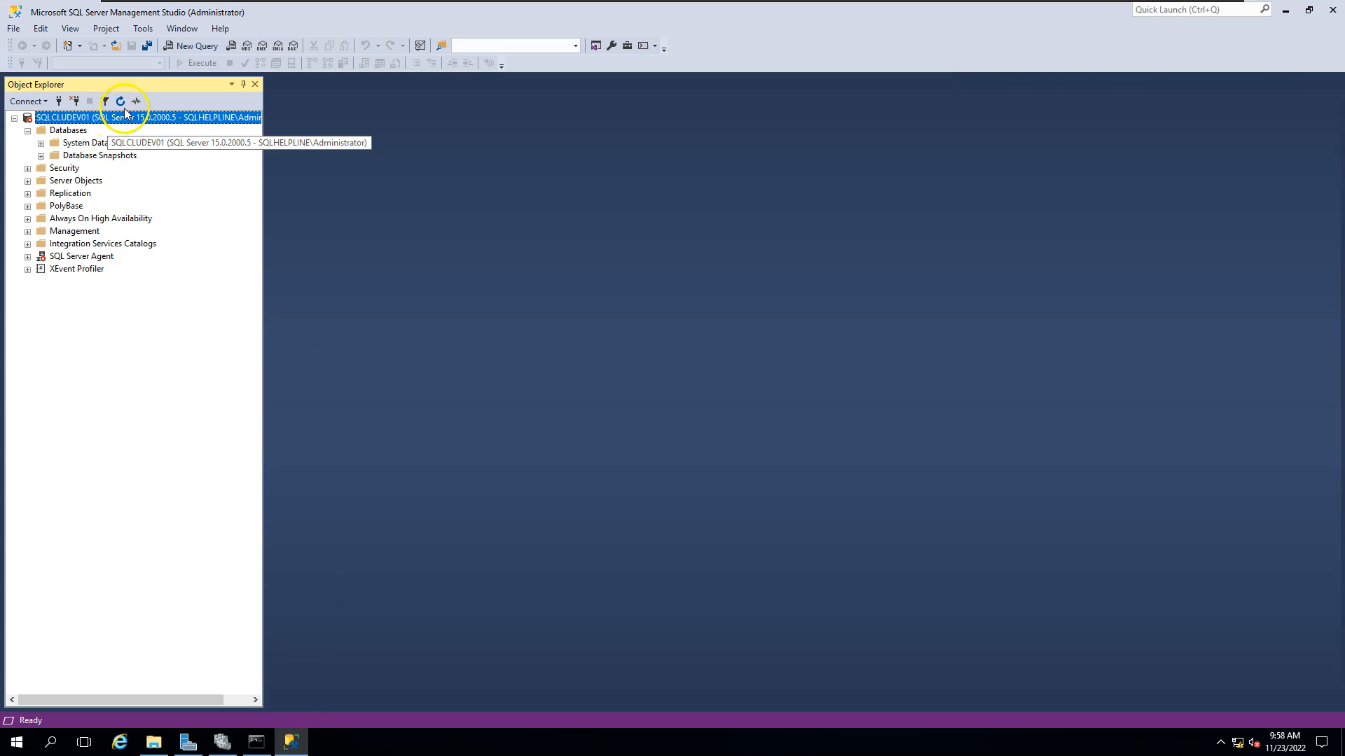
pyautogui.click(121, 101)
pyautogui.doubleClick(68, 130)
pyautogui.doubleClick(83, 143)
# Start a new database named DATABASE01 and widen the dialog to check its file paths.
pyautogui.rightClick(68, 130)
pyautogui.click(213, 151)
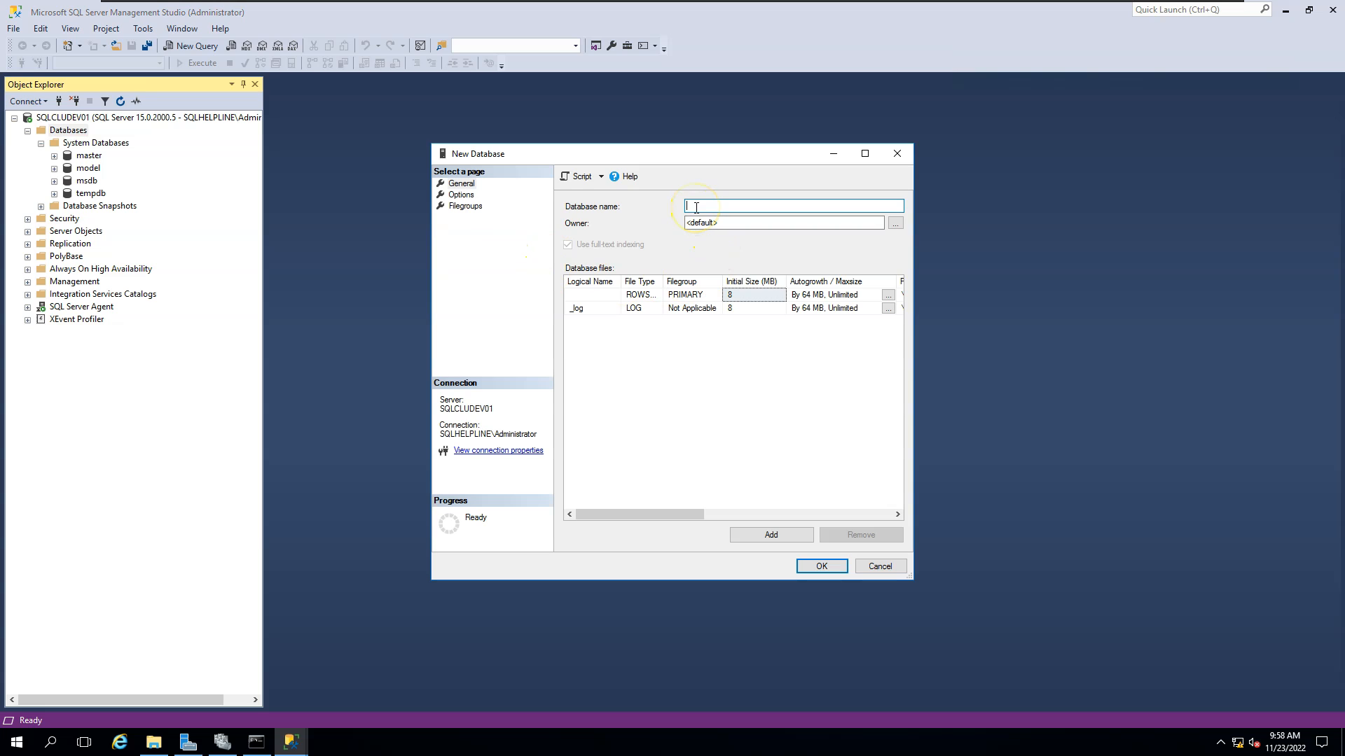
pyautogui.write('ATABASE01')
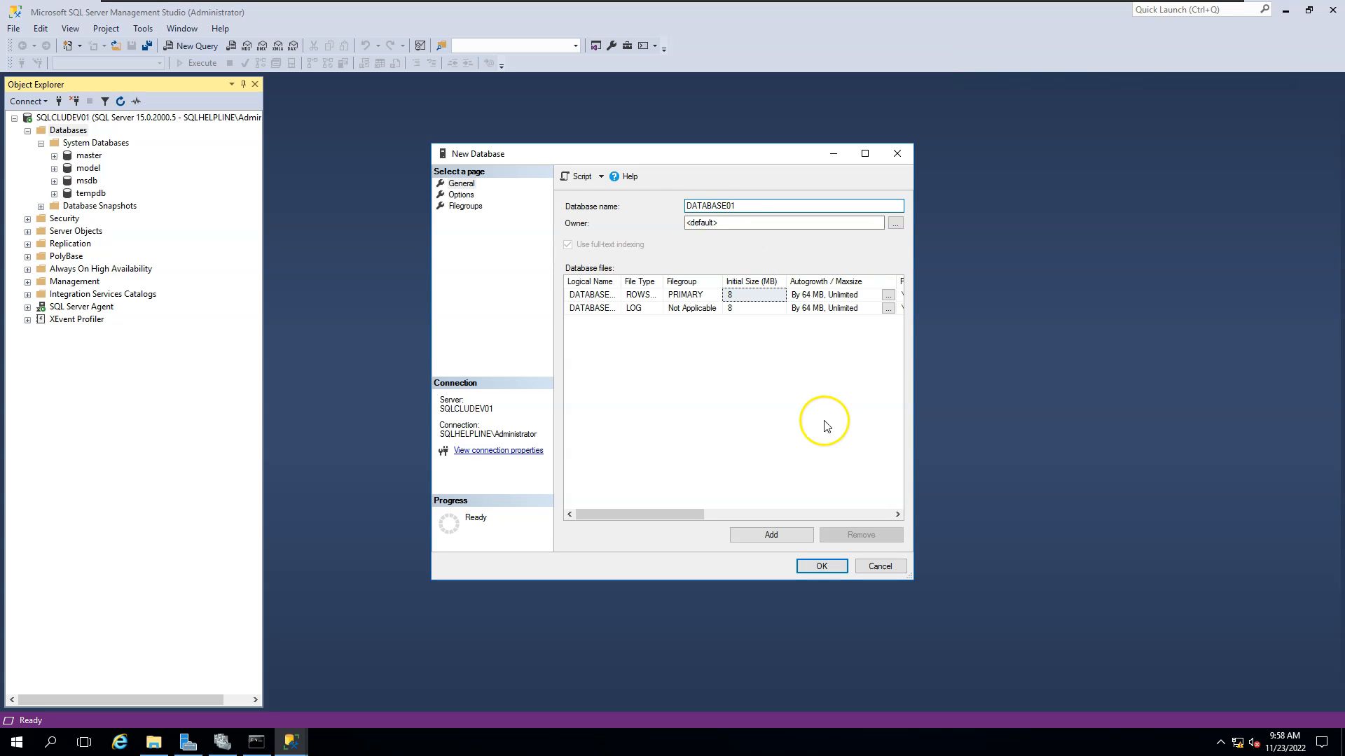
pyautogui.moveTo(910, 577); pyautogui.dragTo(1200, 573)
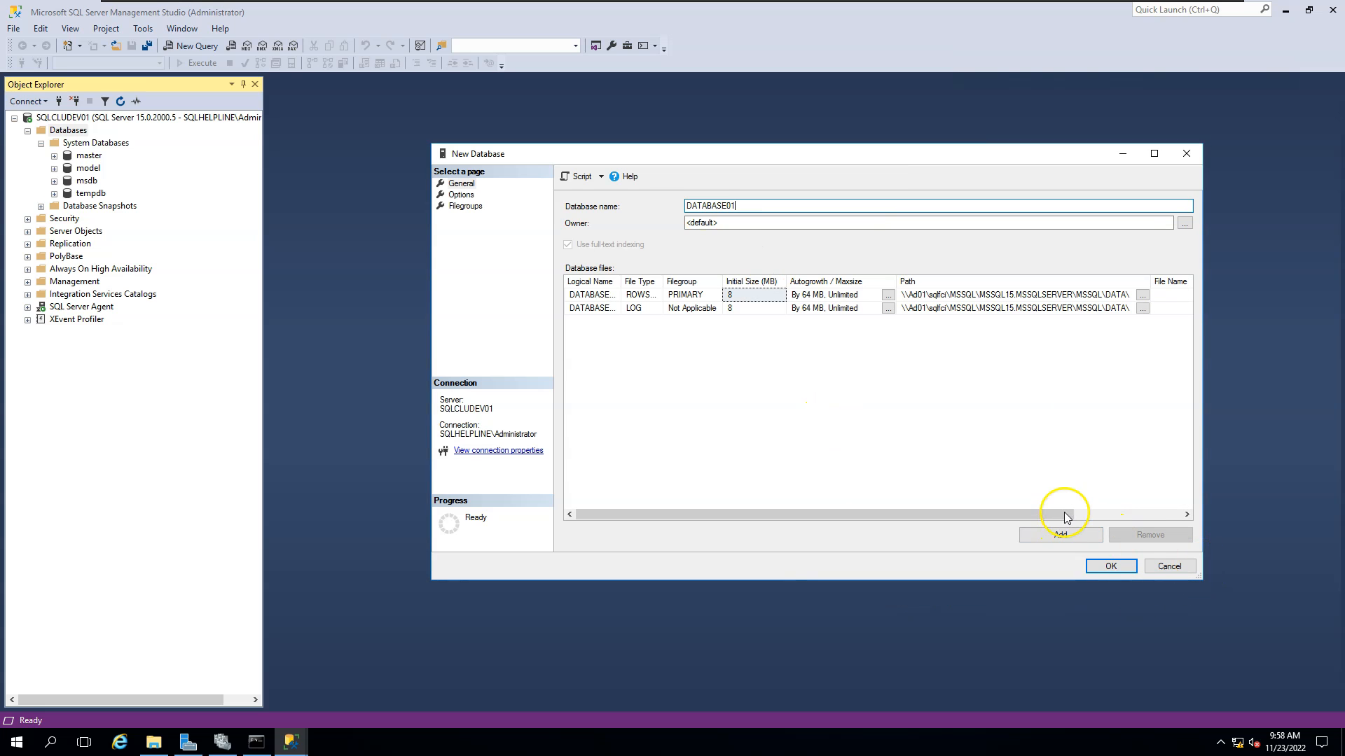
# Create DATABASE01 and verify DATABASE01 and DATABASE01_log appear in MSSQL15.MSSQLSERVER\MSSQL\DATA.
pyautogui.click(1108, 566)
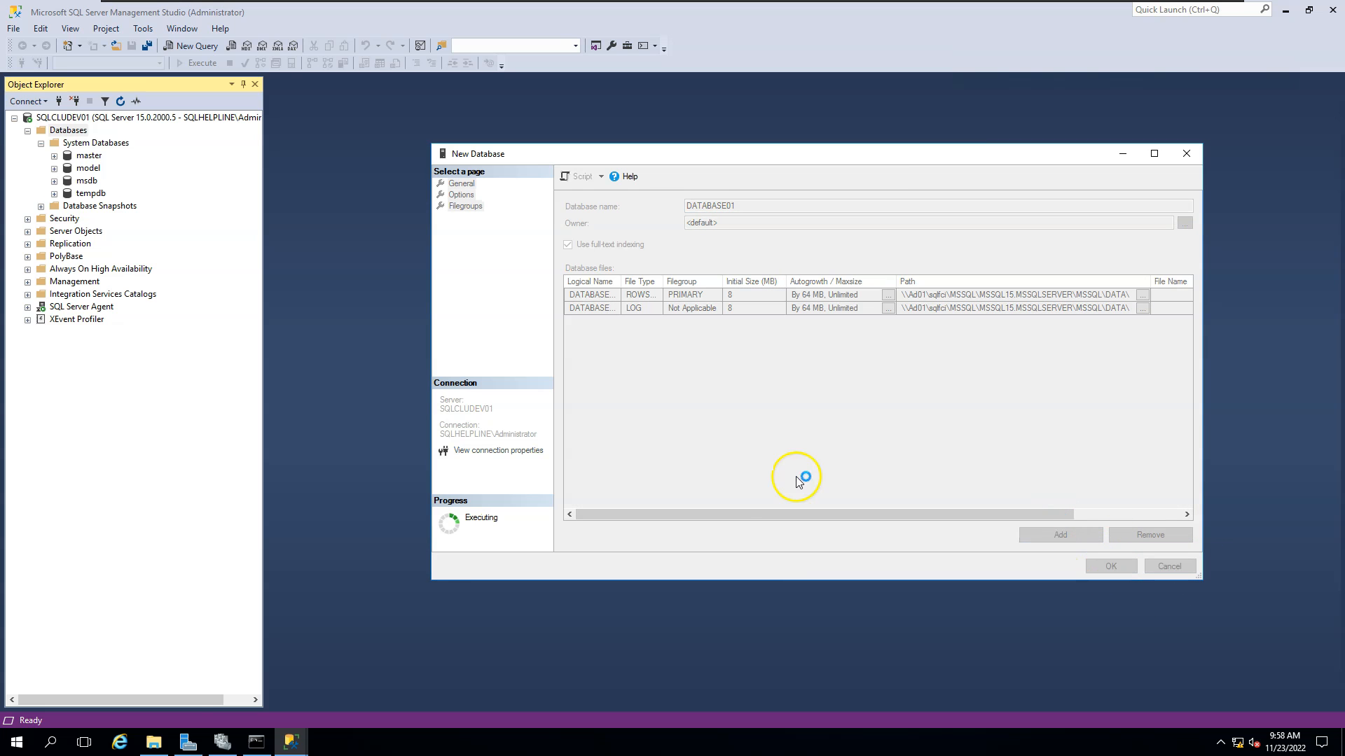
pyautogui.click(153, 741)
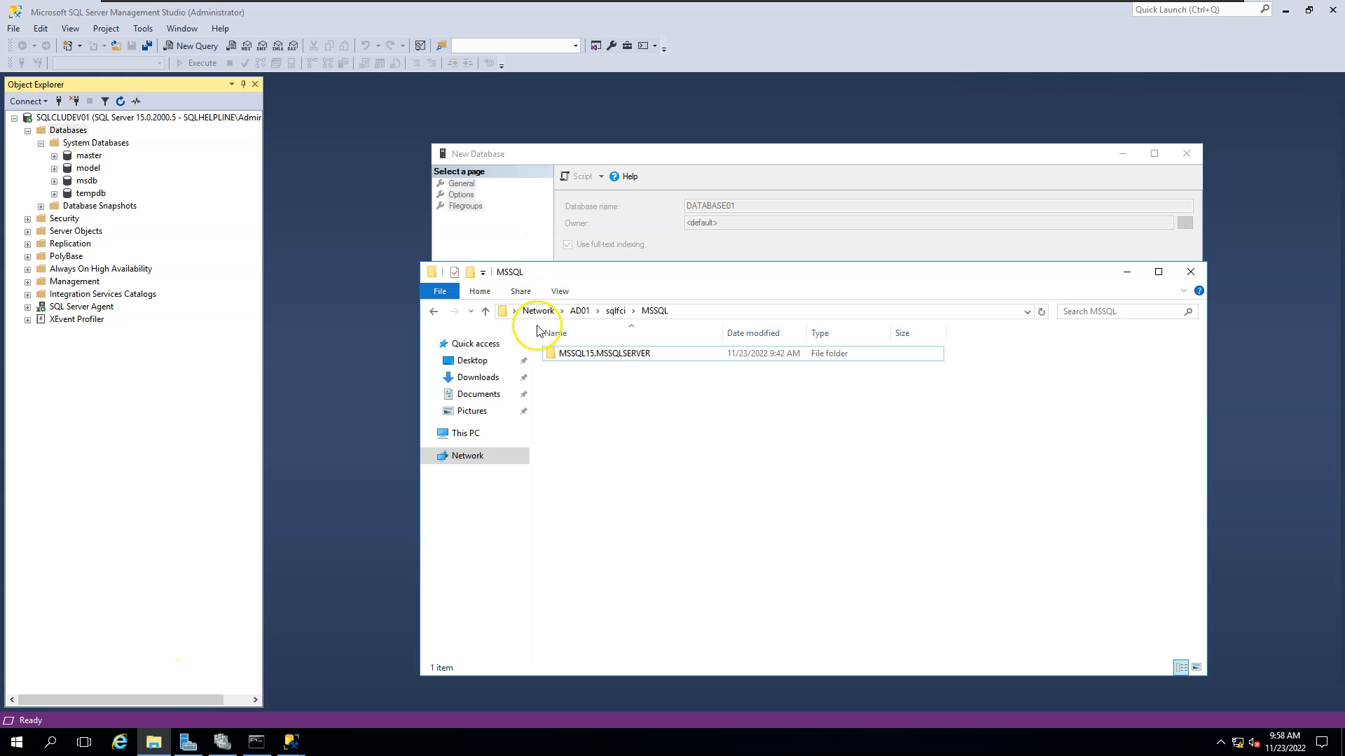
pyautogui.click(566, 355)
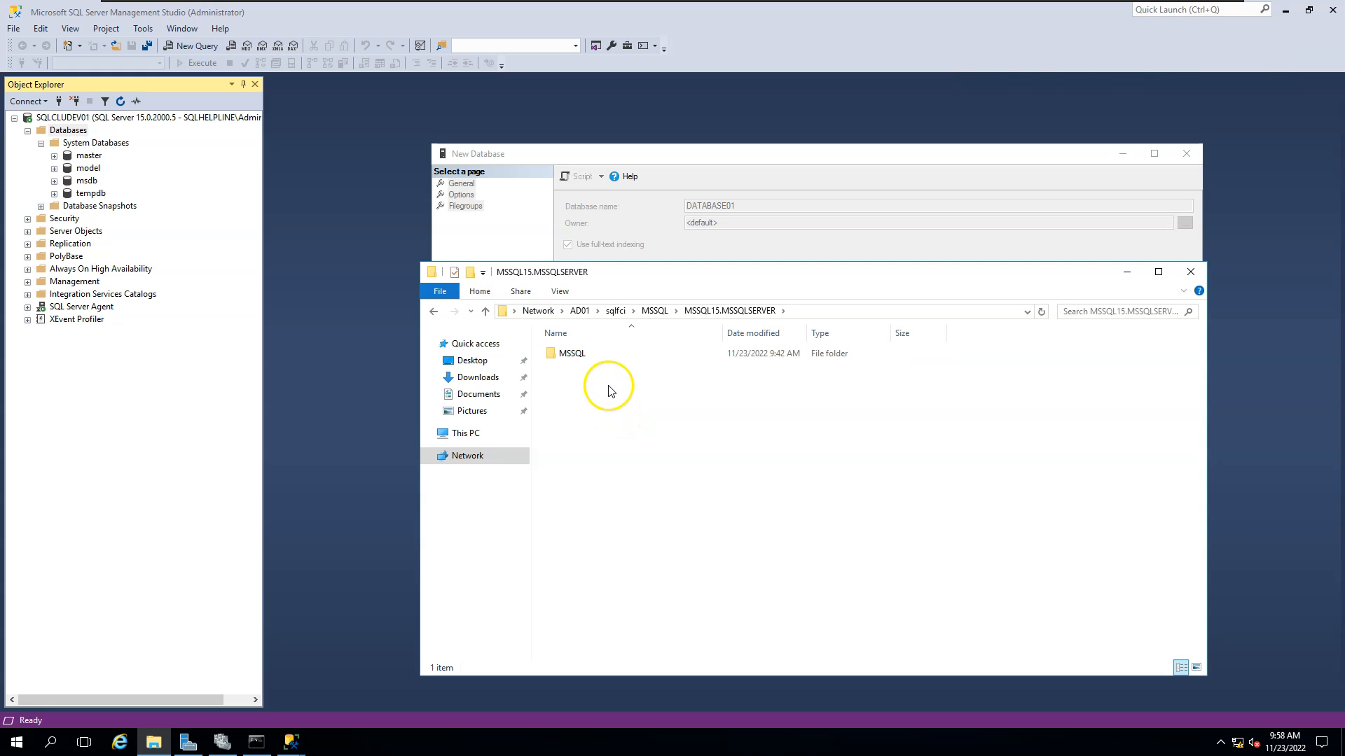
pyautogui.doubleClick(587, 354)
pyautogui.doubleClick(576, 368)
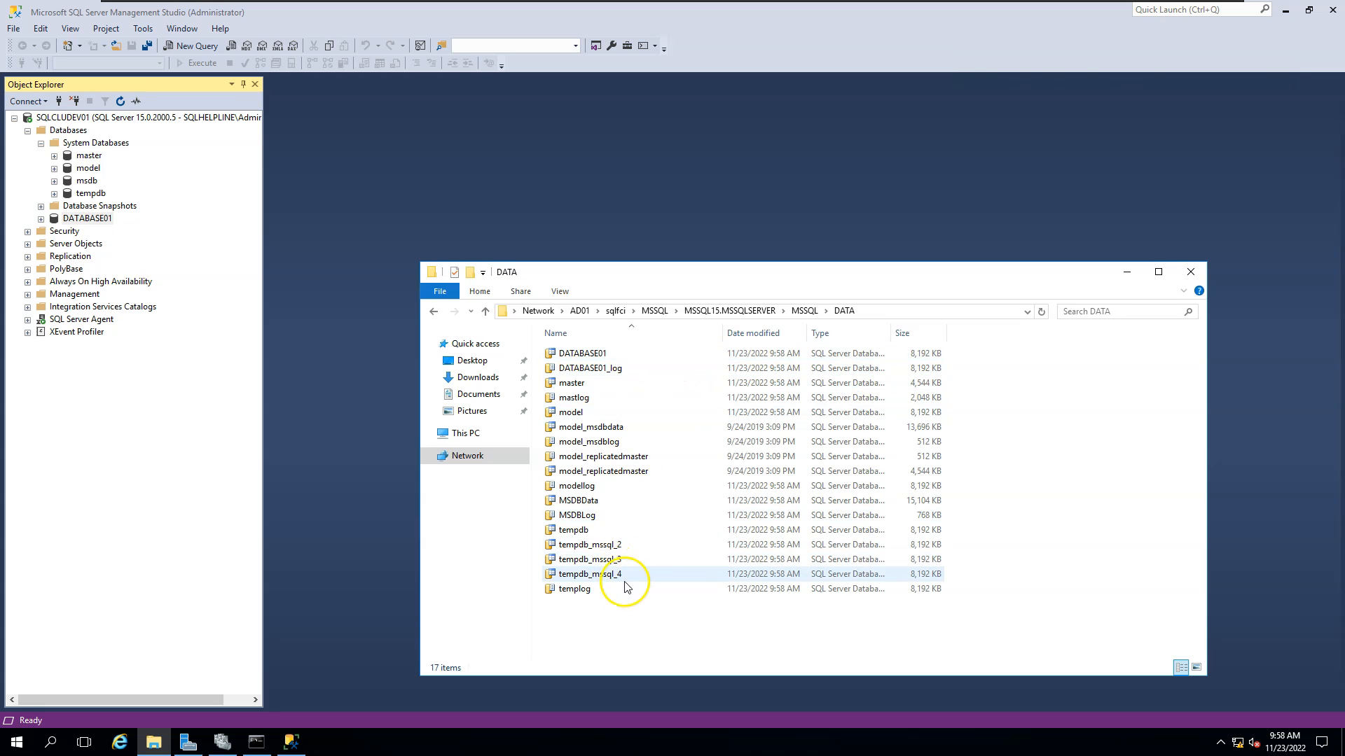
pyautogui.moveTo(632, 622); pyautogui.dragTo(555, 301)
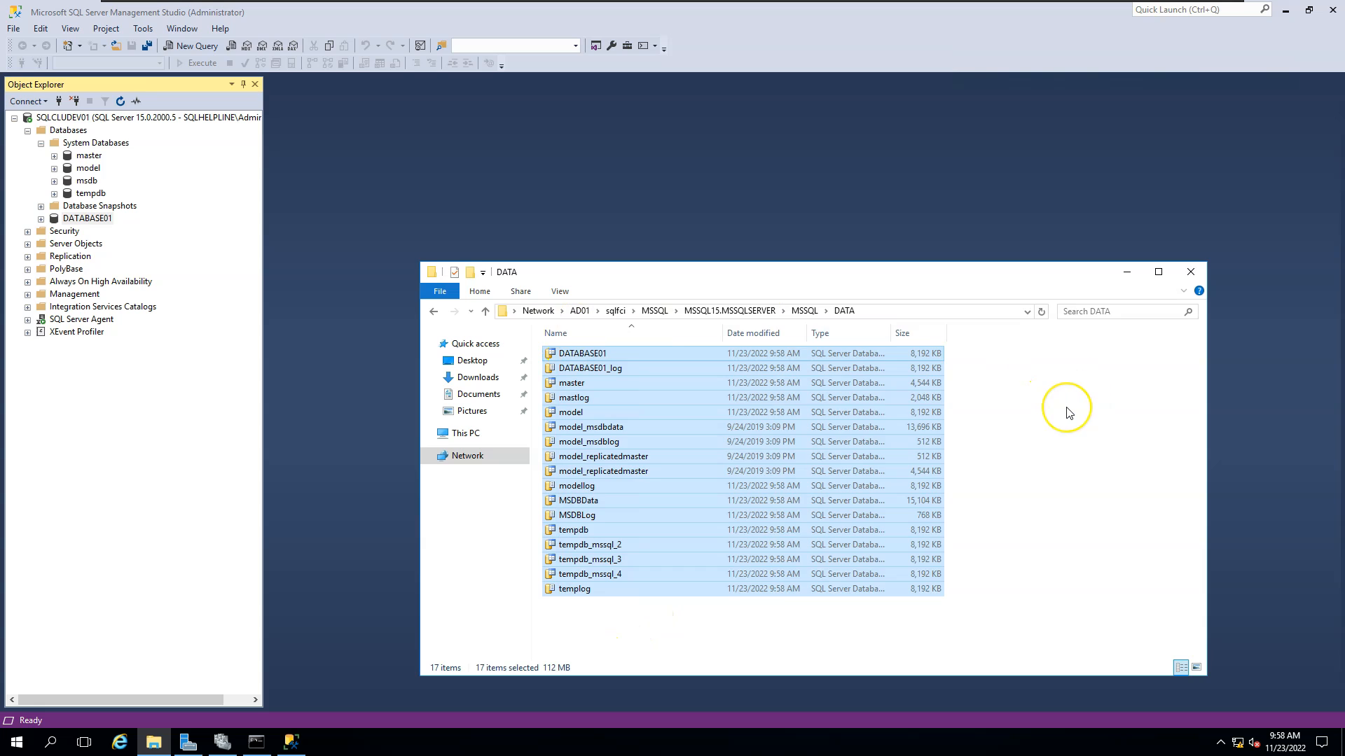
pyautogui.click(1067, 412)
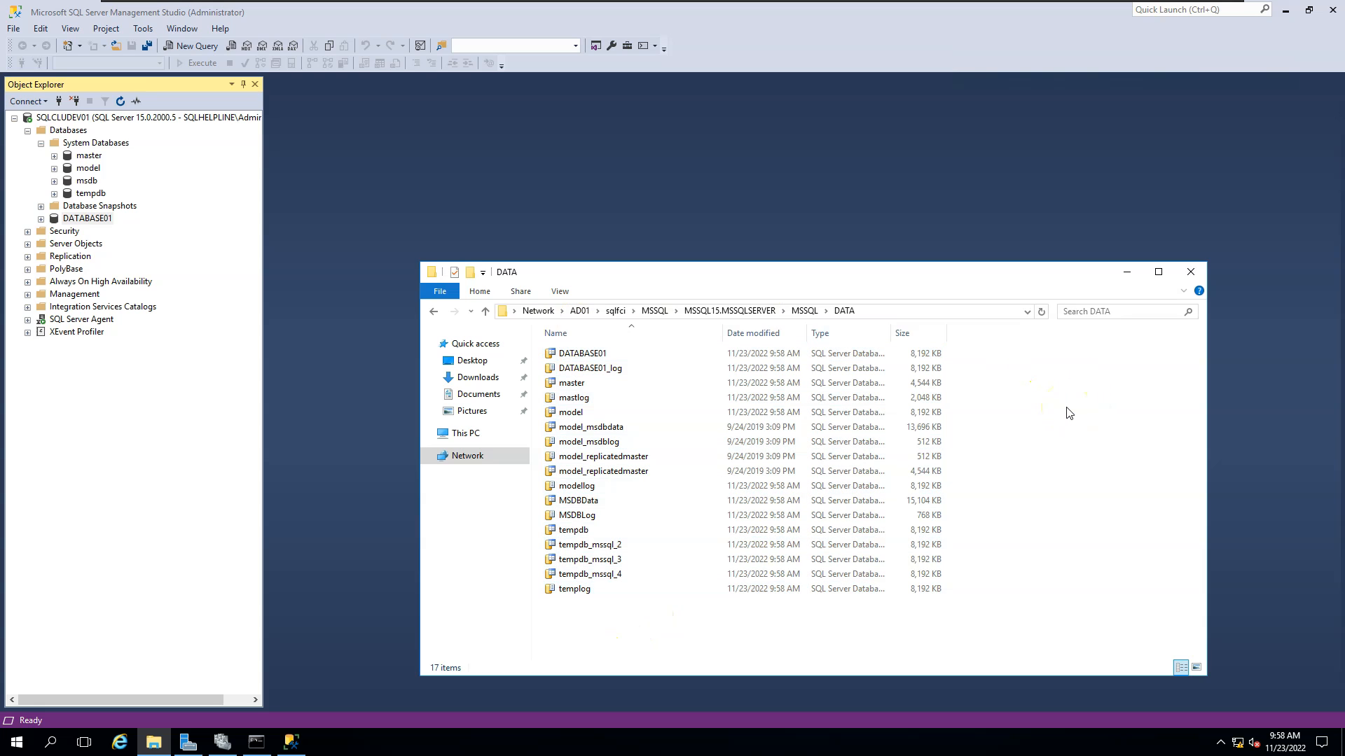